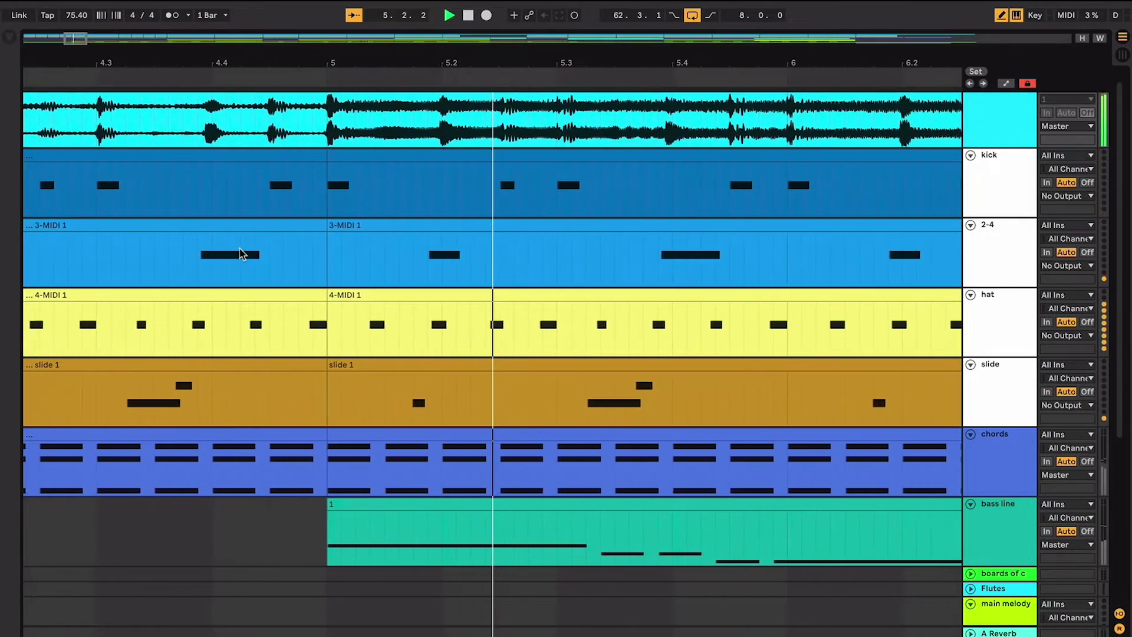
Stop playback and select the one-bar kick clip at the start of the arrangement
key("space")
key("minus")
key("minus")
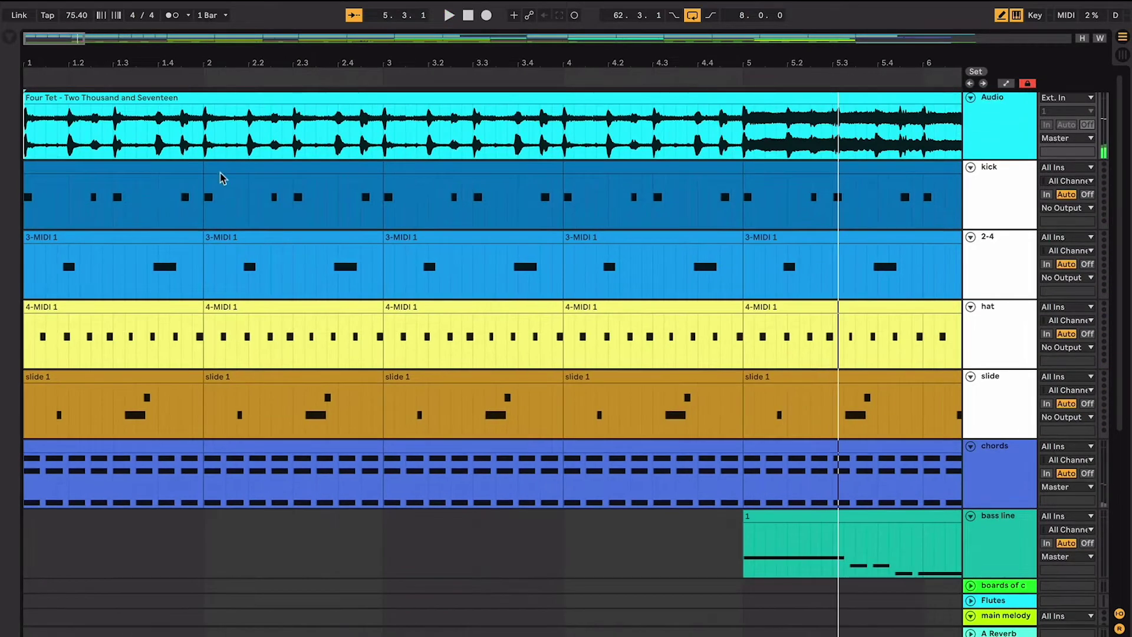
left_click(176, 168)
left_click(360, 168)
left_click(193, 172)
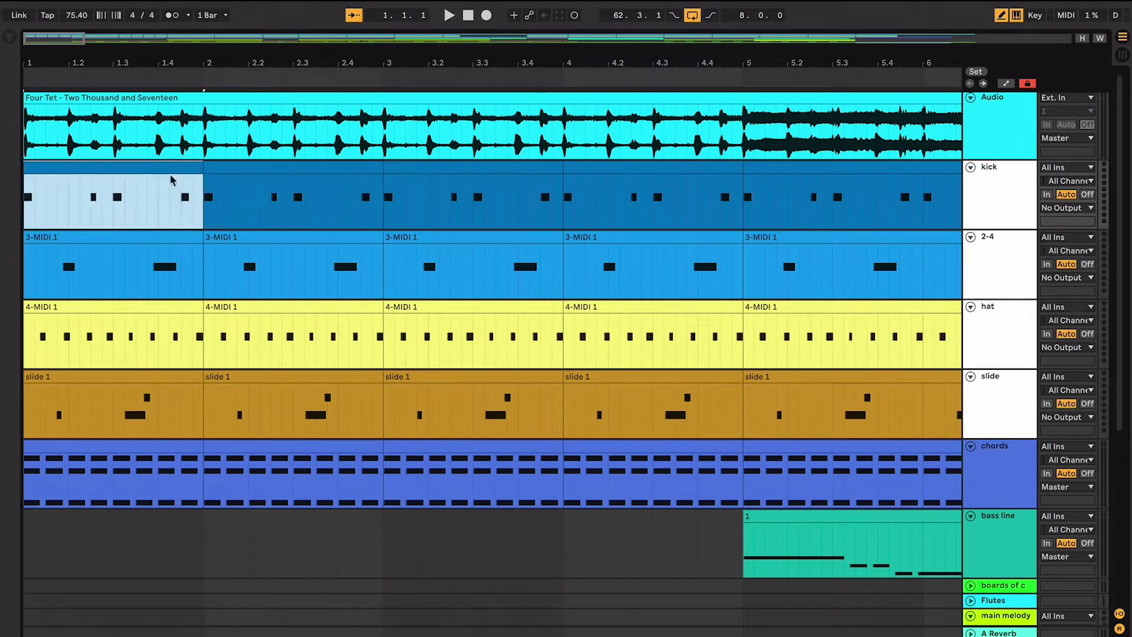
Inspect the bar 1 clips on the 2-4, hat and slide tracks, finishing with the hat clip selected
left_click(193, 238)
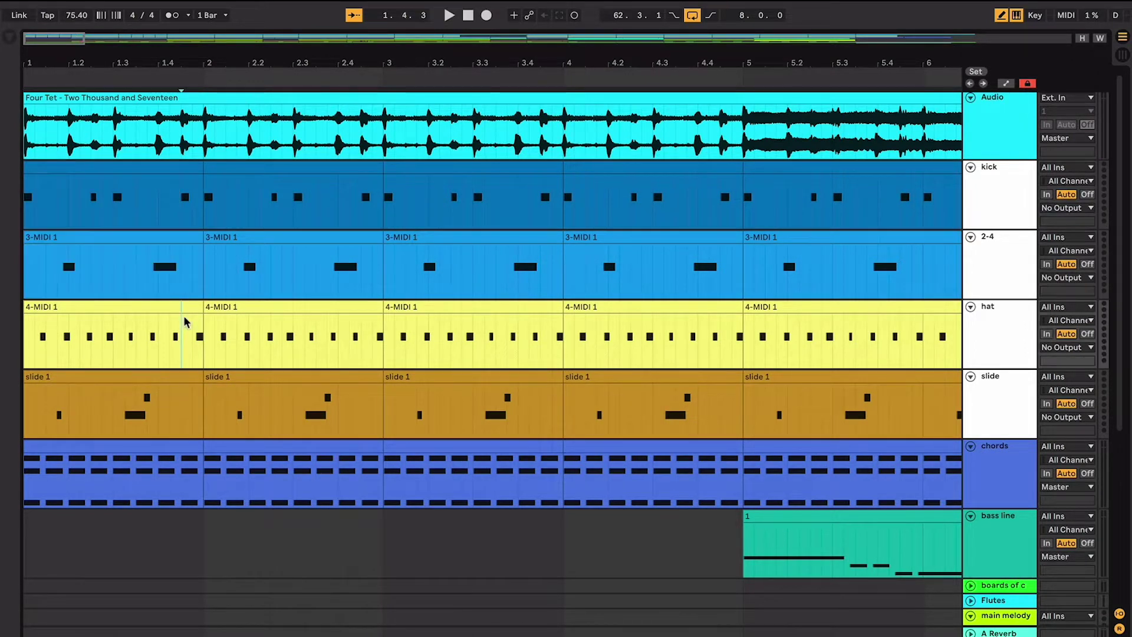
left_click(185, 311)
left_click(186, 383)
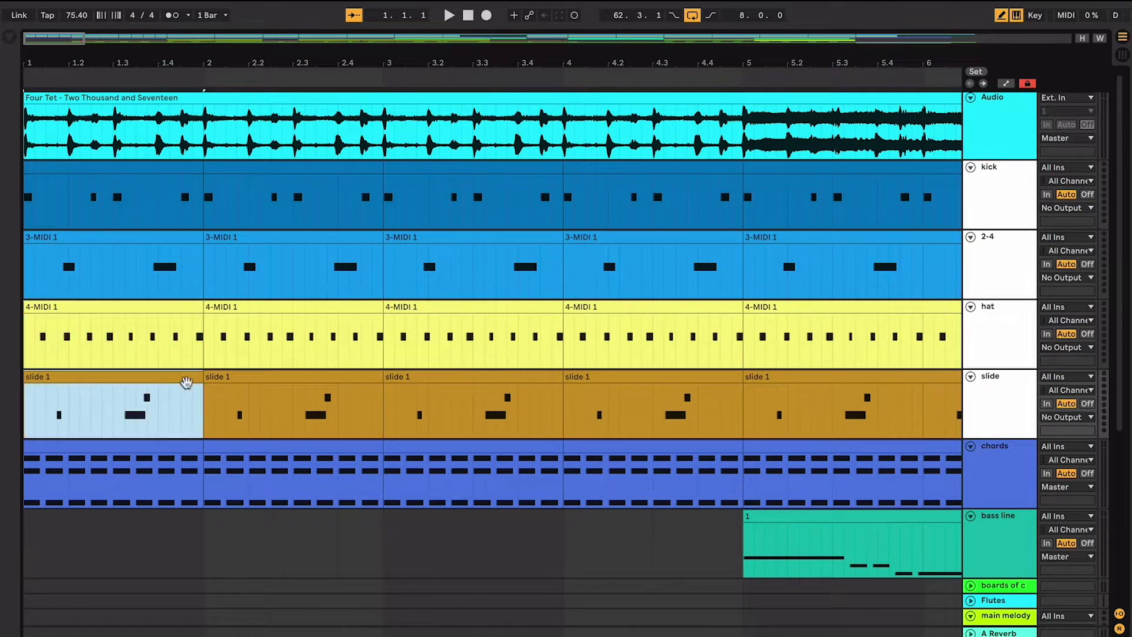
left_click(177, 323)
left_click(177, 309)
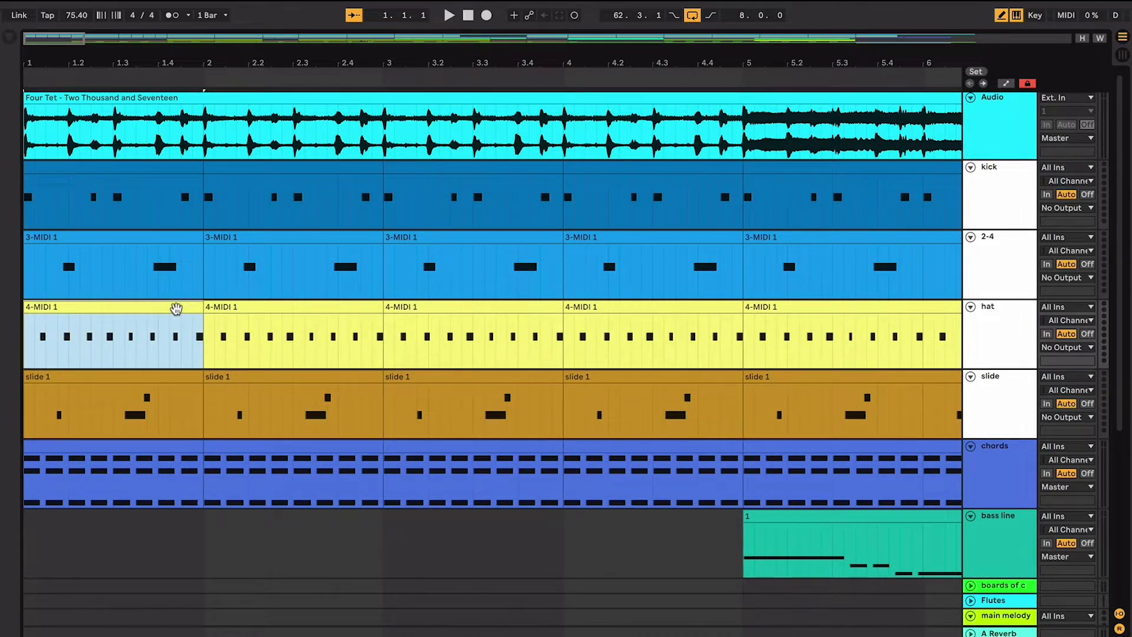
Play the beat from bar 1 and audition the first slide clip up close
key("space")
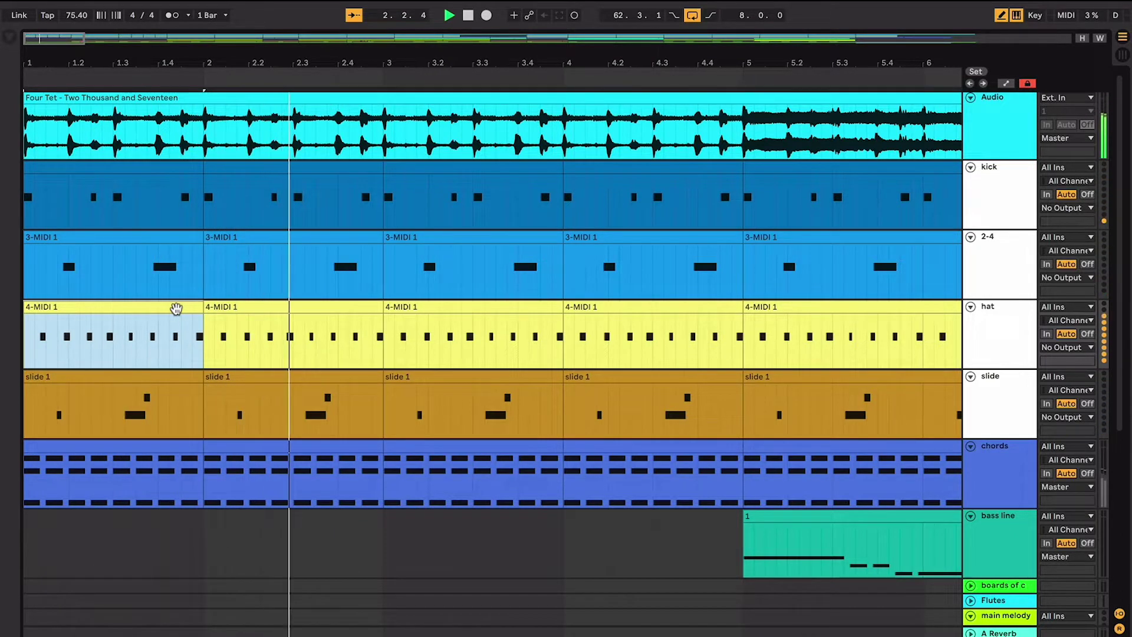
left_click(157, 390)
key("z")
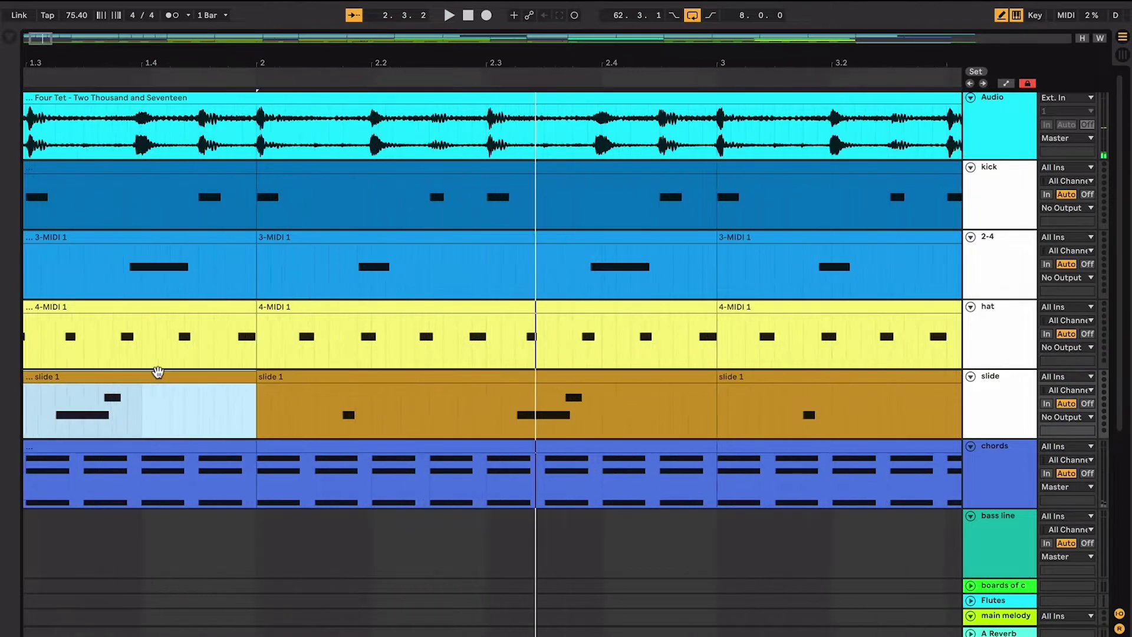
key("space")
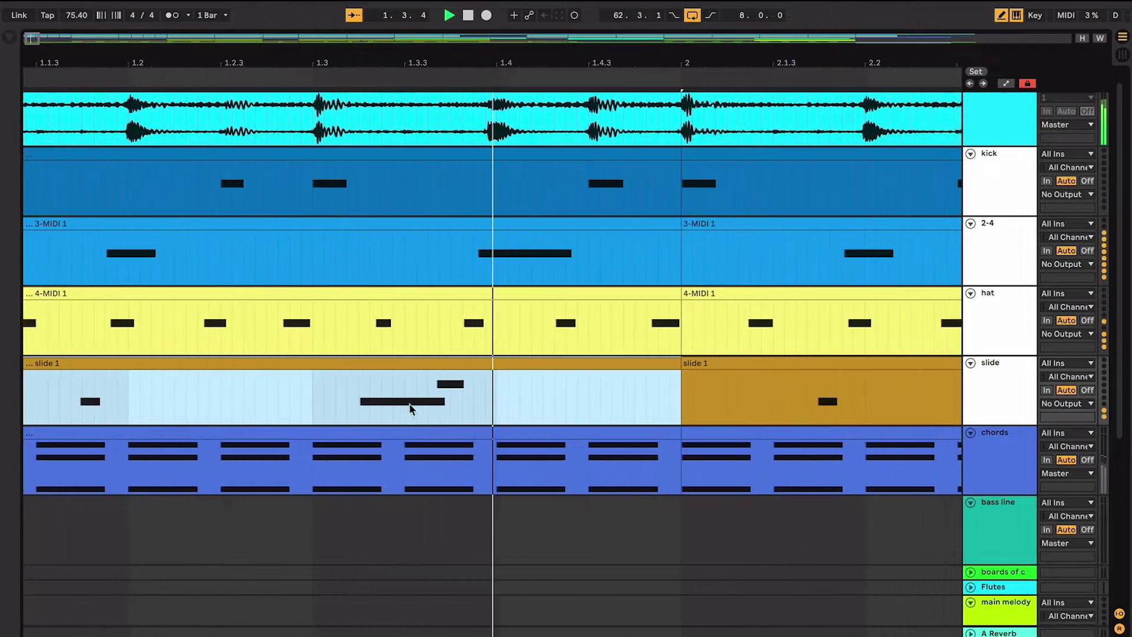
key("space")
Select the short first note on the slide track and play through the longer slide notes after beat 1.3
left_click(184, 398)
left_click_drag(196, 405, 161, 402)
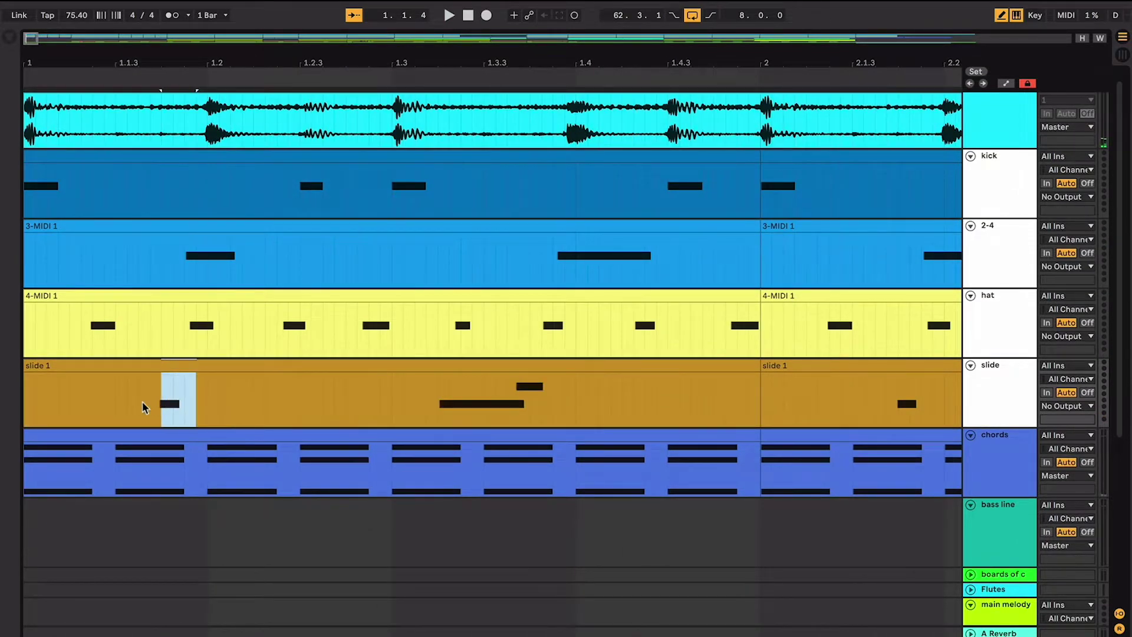
left_click(93, 402)
key("space")
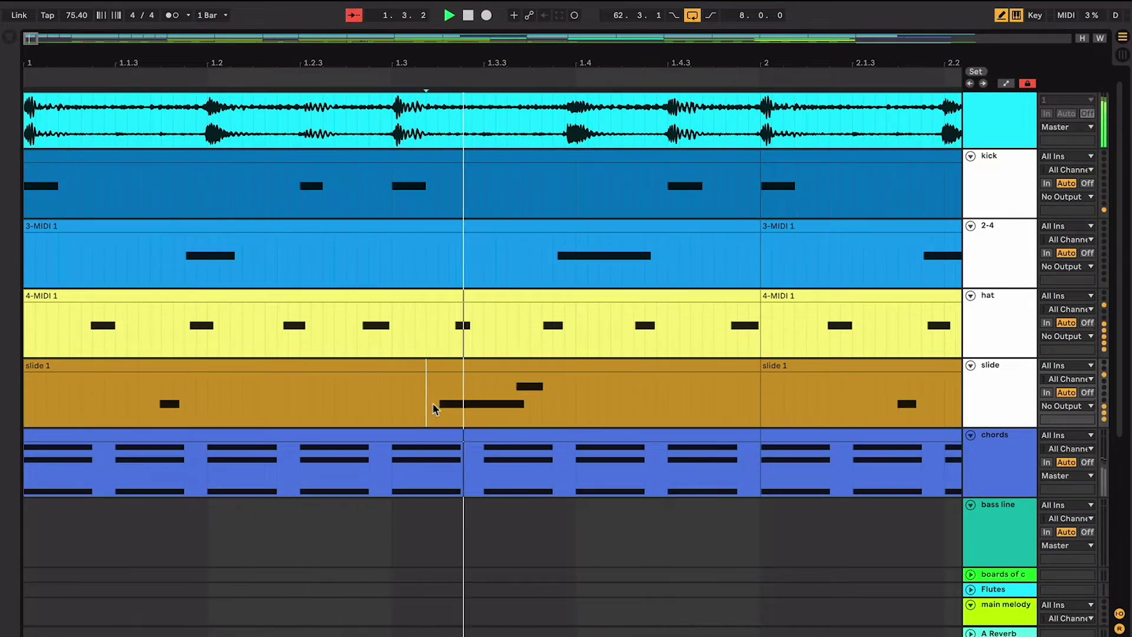
key("minus")
key("space")
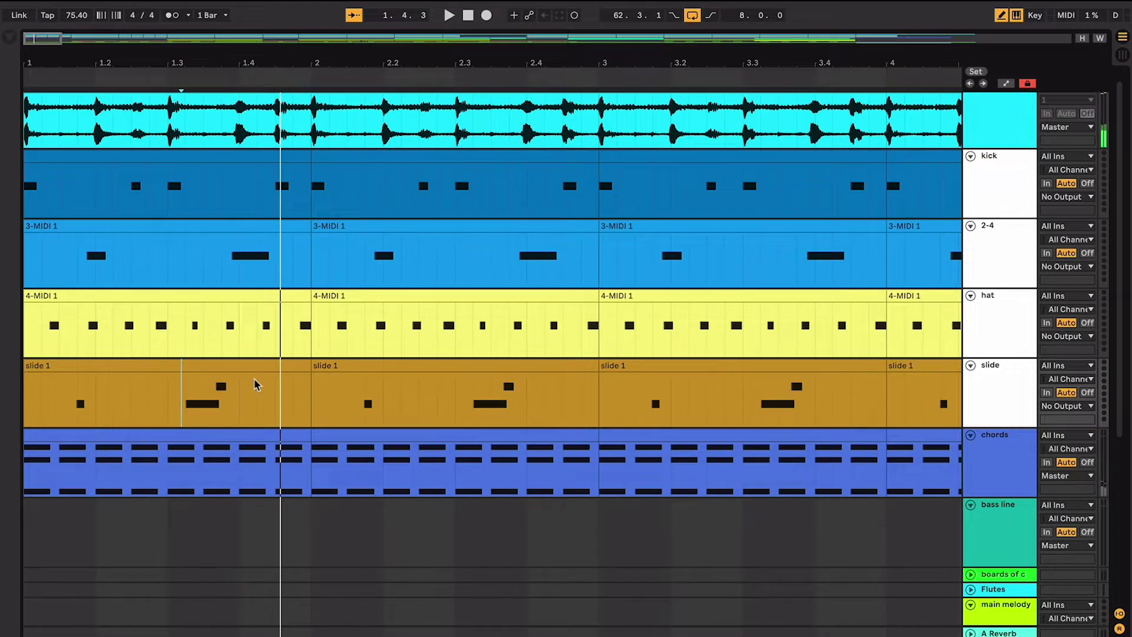
Select the whole first slide clip and play bar 1 from its start
left_click(243, 370)
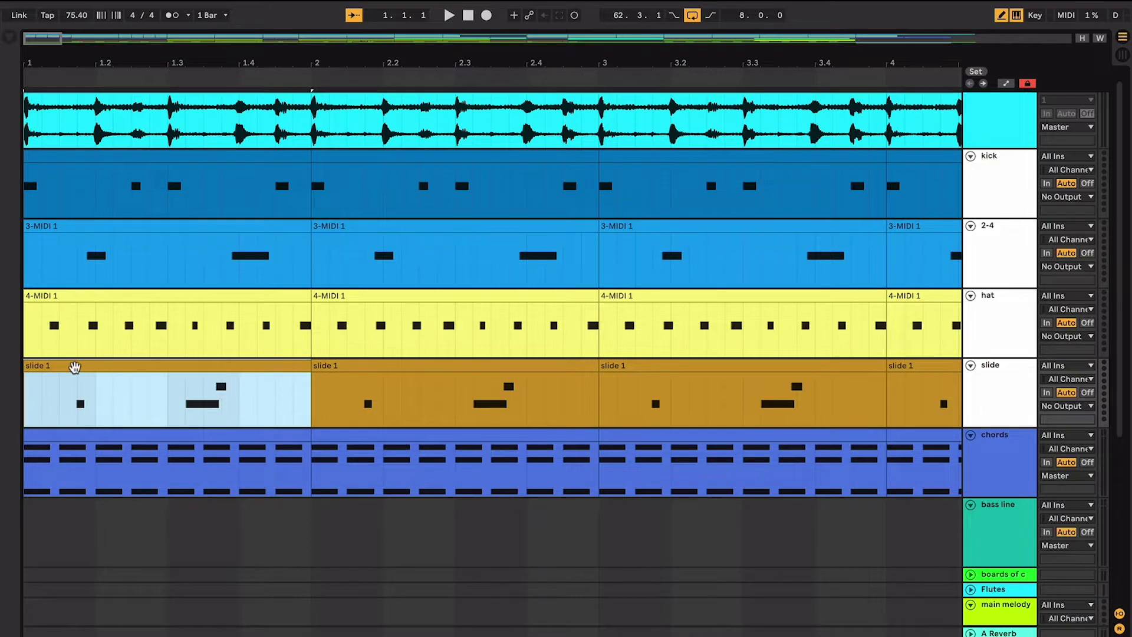
key("space")
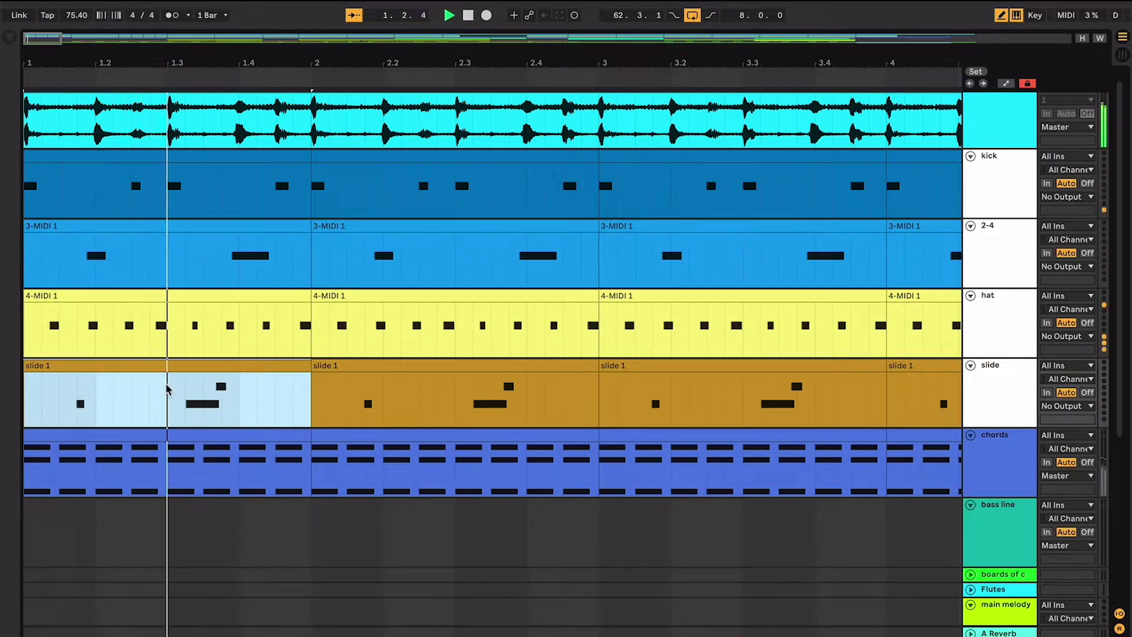
key("space")
Select the chords track and its first one-bar clip to examine the repeating chord pattern
scroll(183, 401, "down", 3)
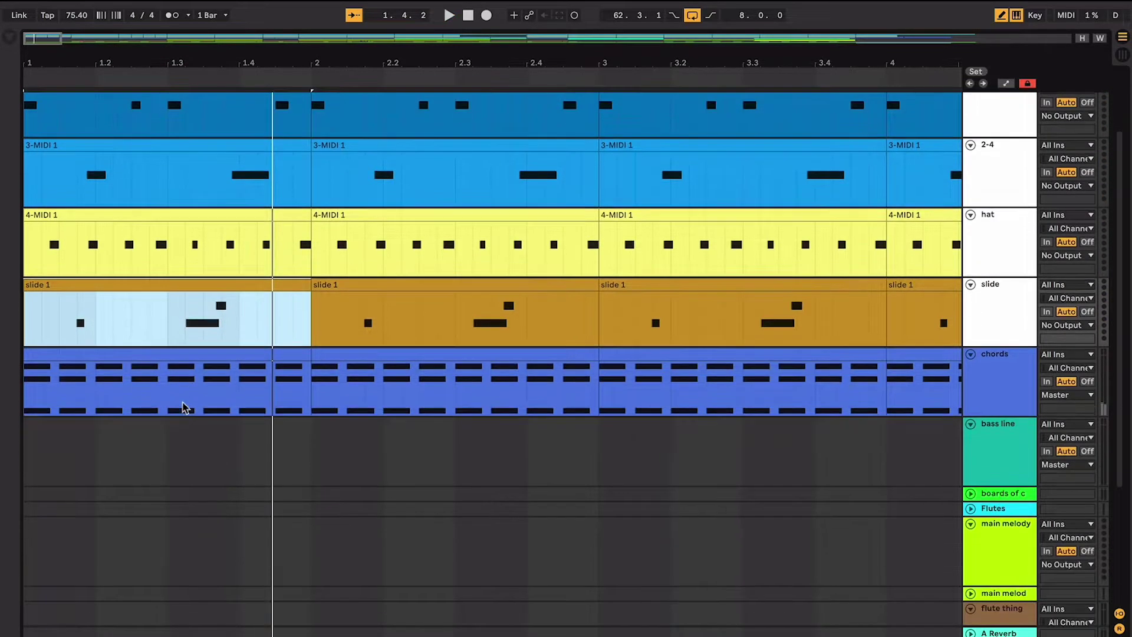
left_click(1006, 367)
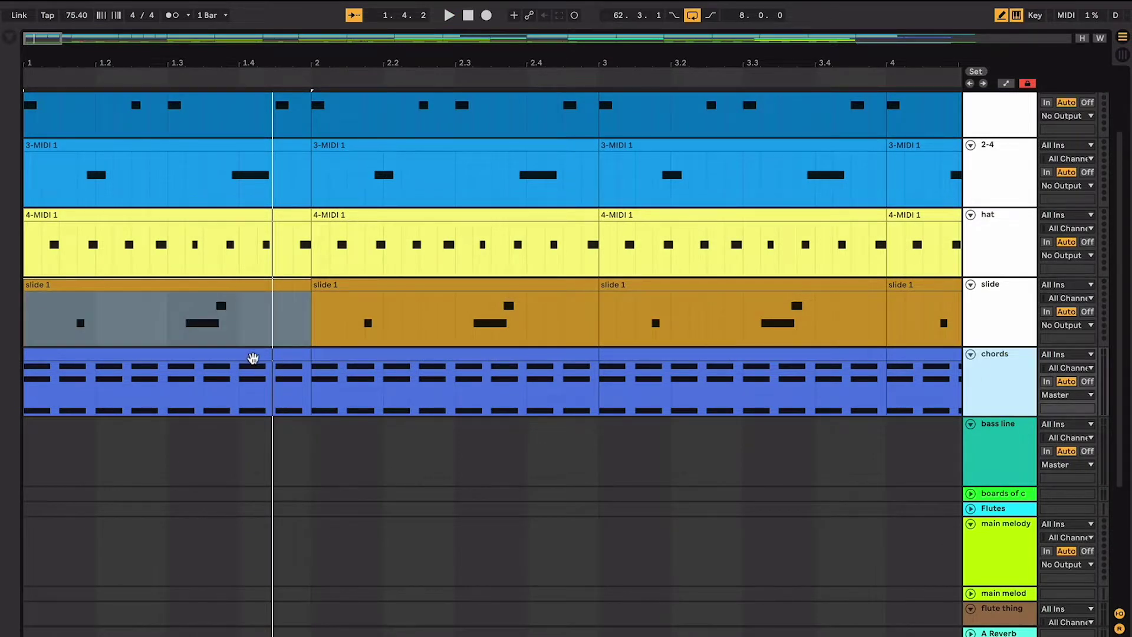
left_click(253, 358)
scroll(253, 358, "up", 3)
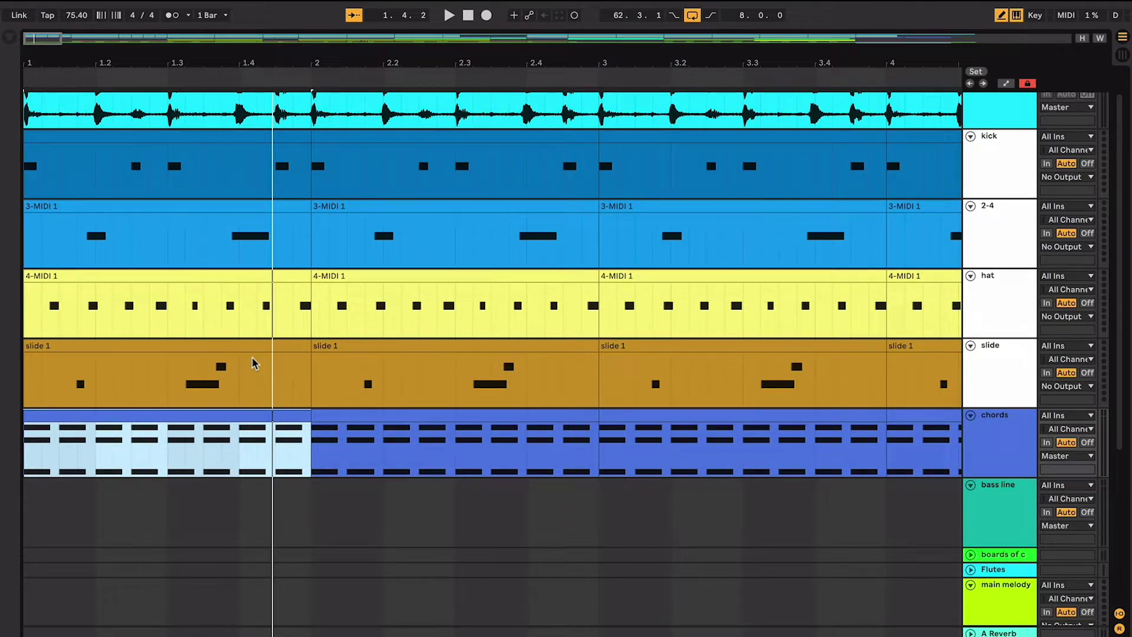
scroll(253, 363, "down", 10)
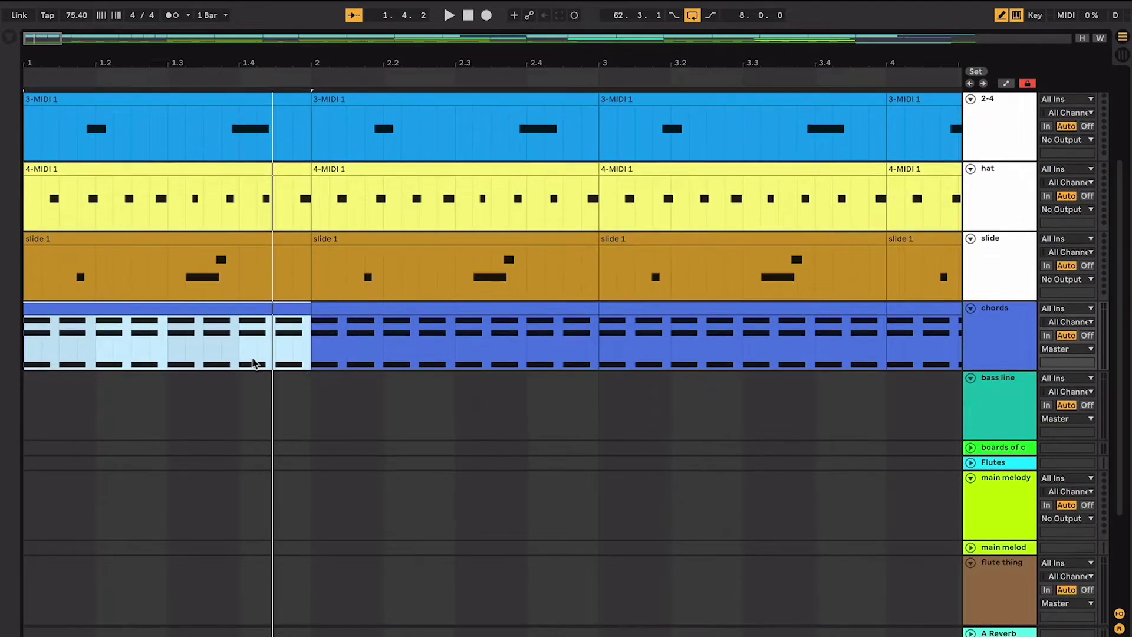
Select the long clip on the lots of vinyl track
left_click(971, 567)
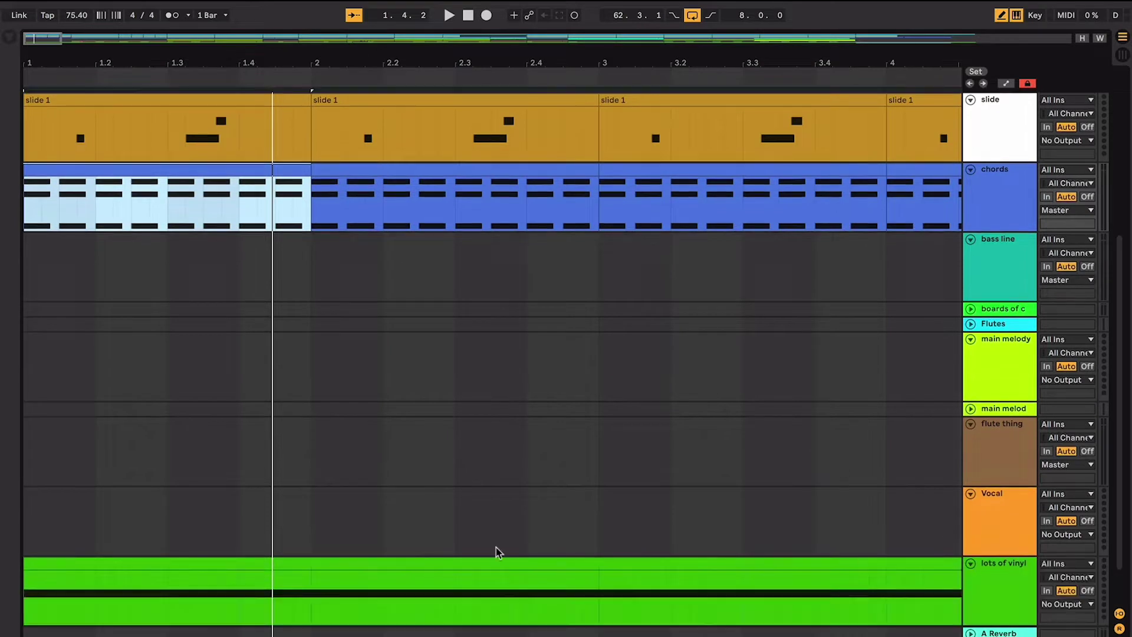
left_click(407, 565)
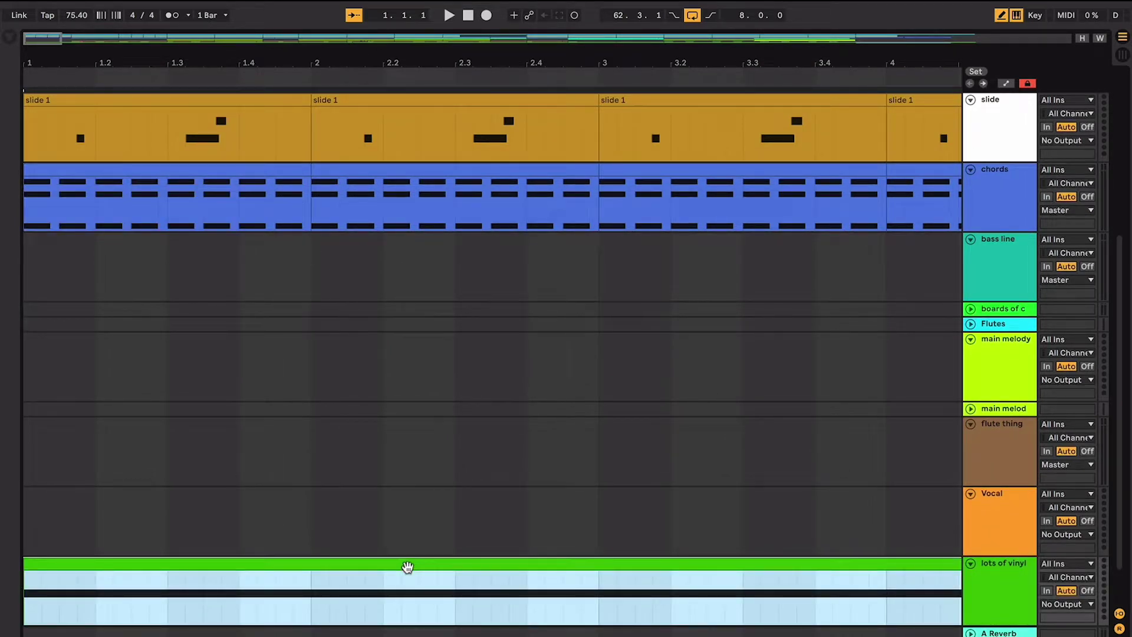
mouse_move(964, 604)
left_mouse_down()
mouse_move(889, 598)
mouse_move(974, 596)
left_mouse_up()
Compare the chords clips in the opening section by selecting the ones in bar 1 and bar 4
scroll(506, 329, "up", 5)
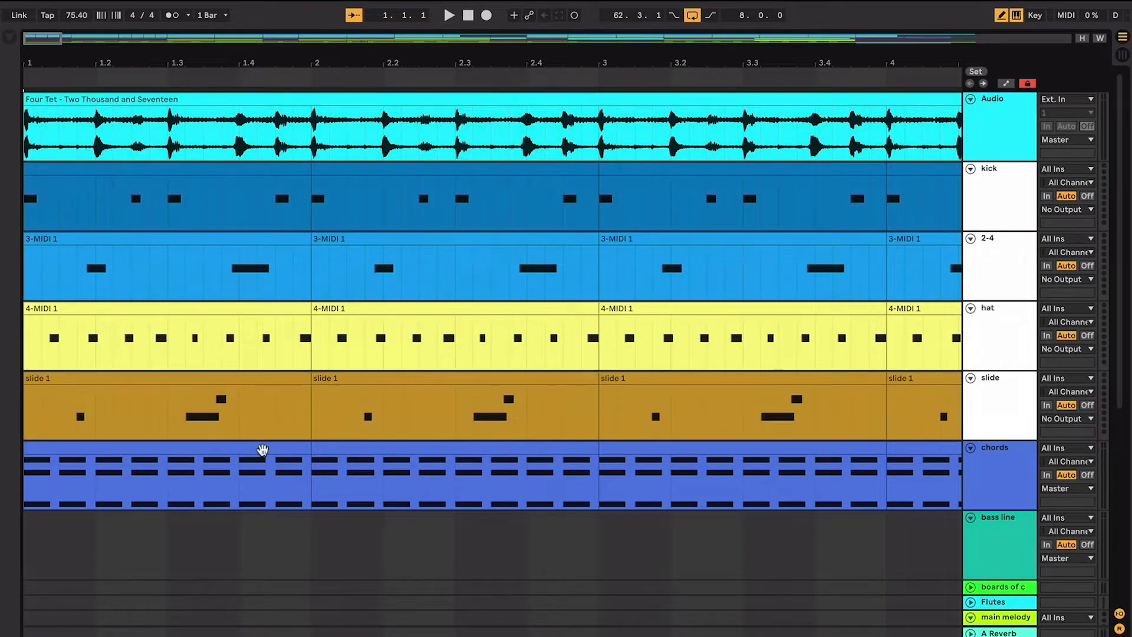
left_click(263, 454)
scroll(265, 457, "down", 5)
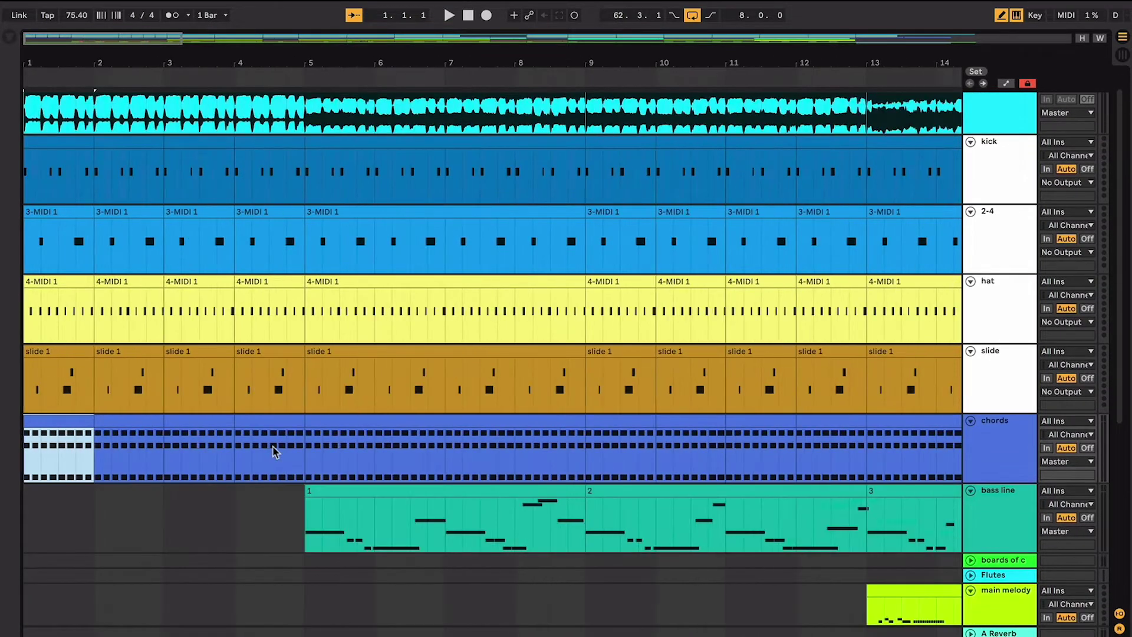
left_click(266, 448)
left_click(262, 419)
scroll(261, 419, "up", 5)
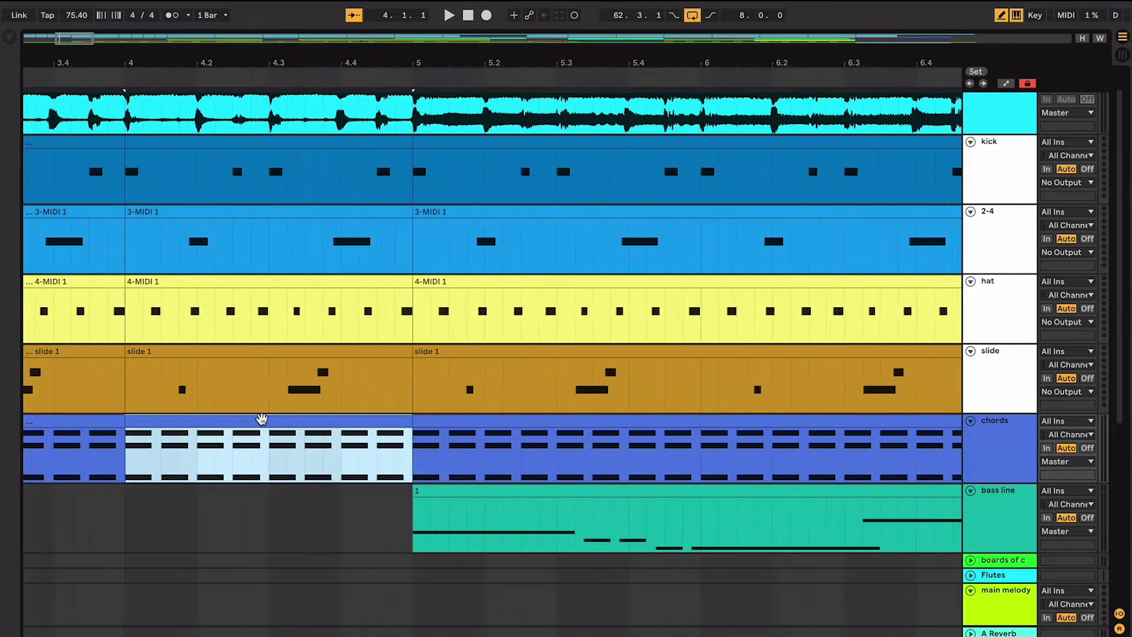
Inspect the flute thing and Vocal clips that enter at bar 5, and audition the arrangement
scroll(324, 441, "down", 2)
scroll(327, 443, "left", 2)
scroll(326, 444, "down", 3)
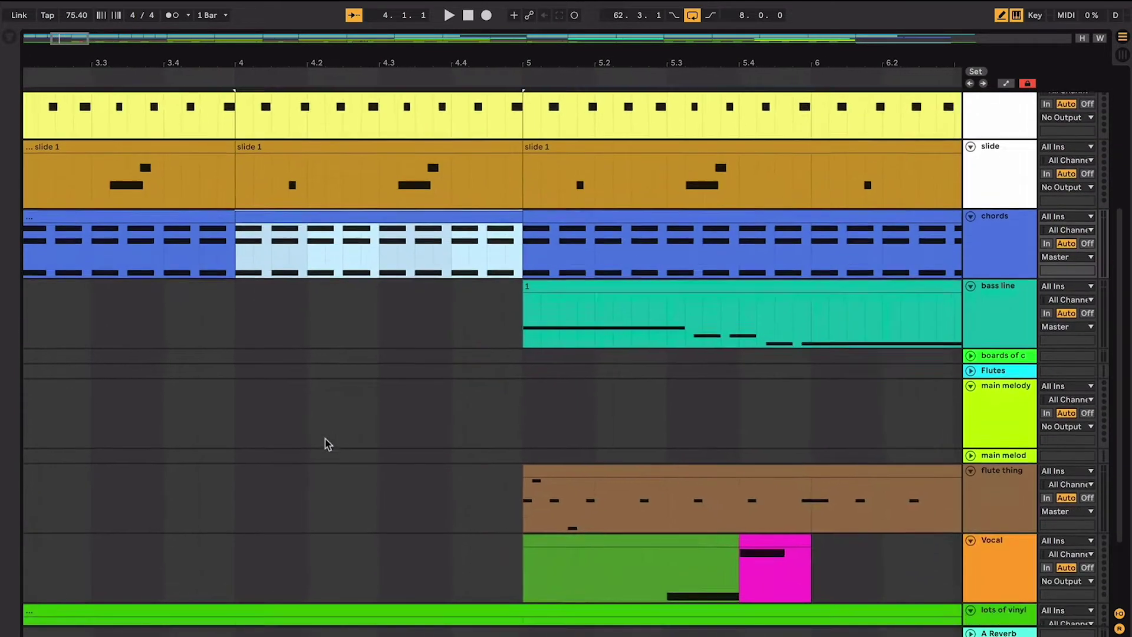
left_click(564, 473)
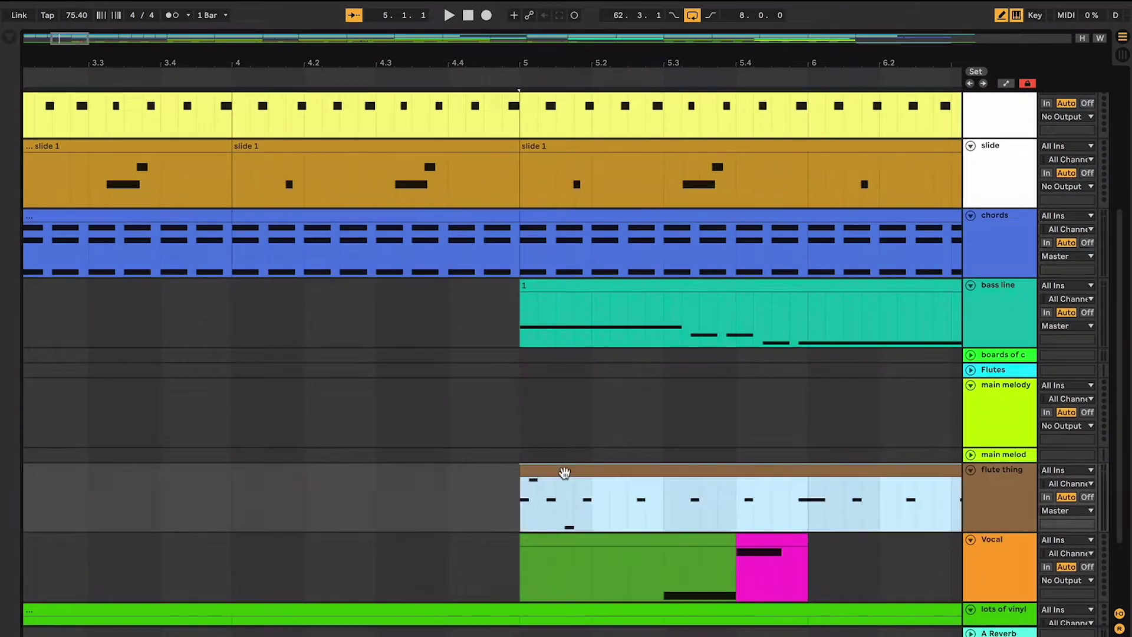
left_click(703, 555)
left_click(238, 315)
key("space")
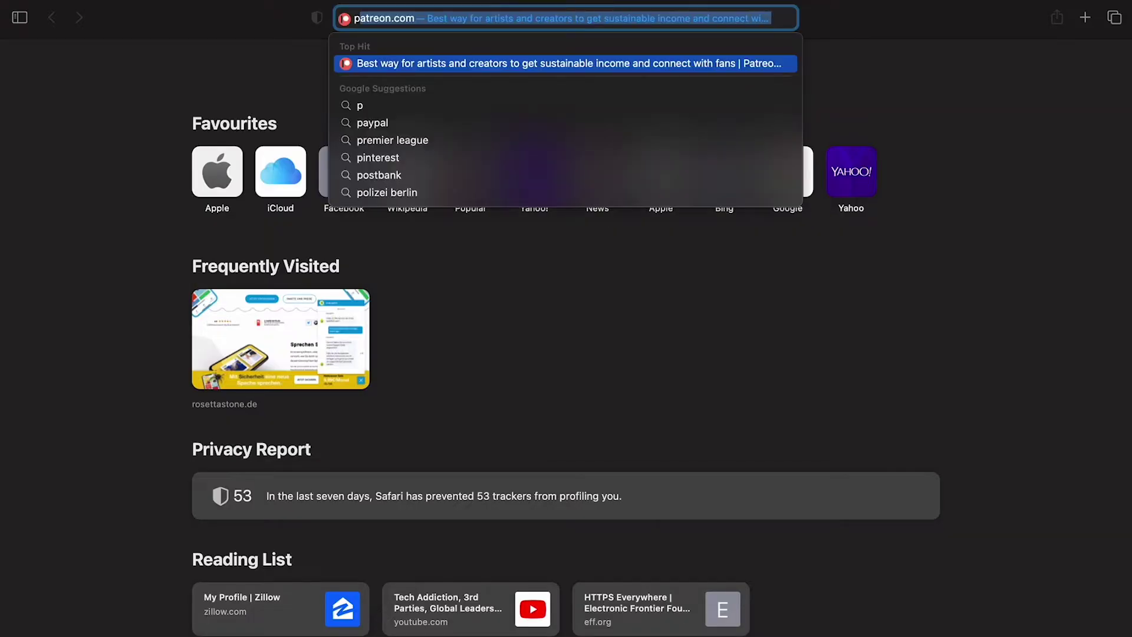
In Safari, open patreon.com, search for the creator's name and open their Music Tutorials page
key("Return")
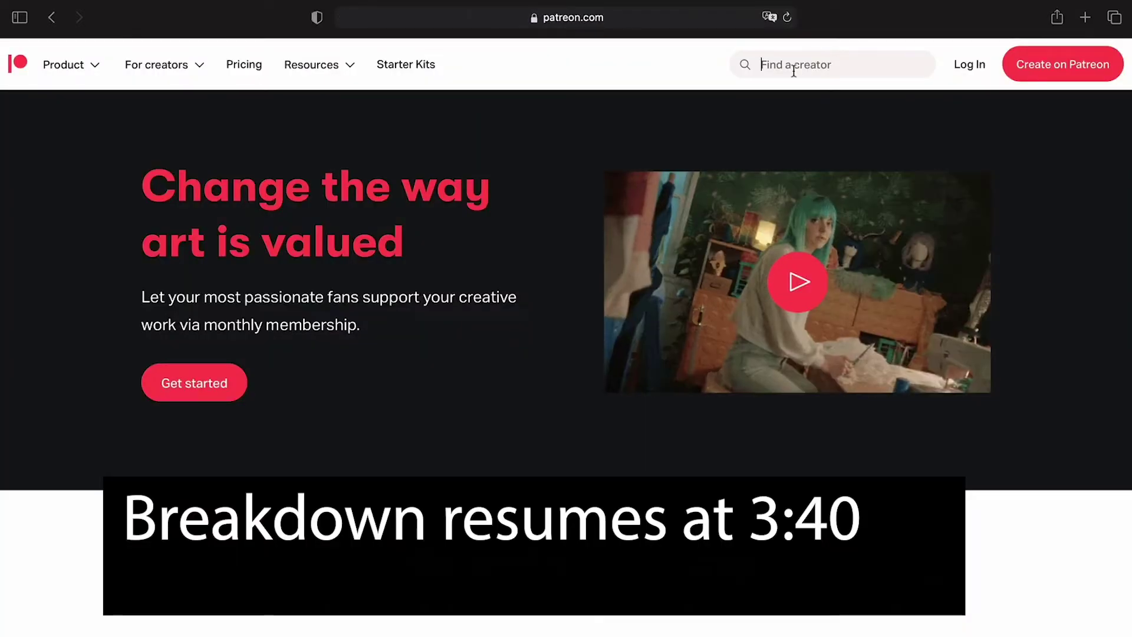
left_click(794, 70)
type("Alex Wilcox")
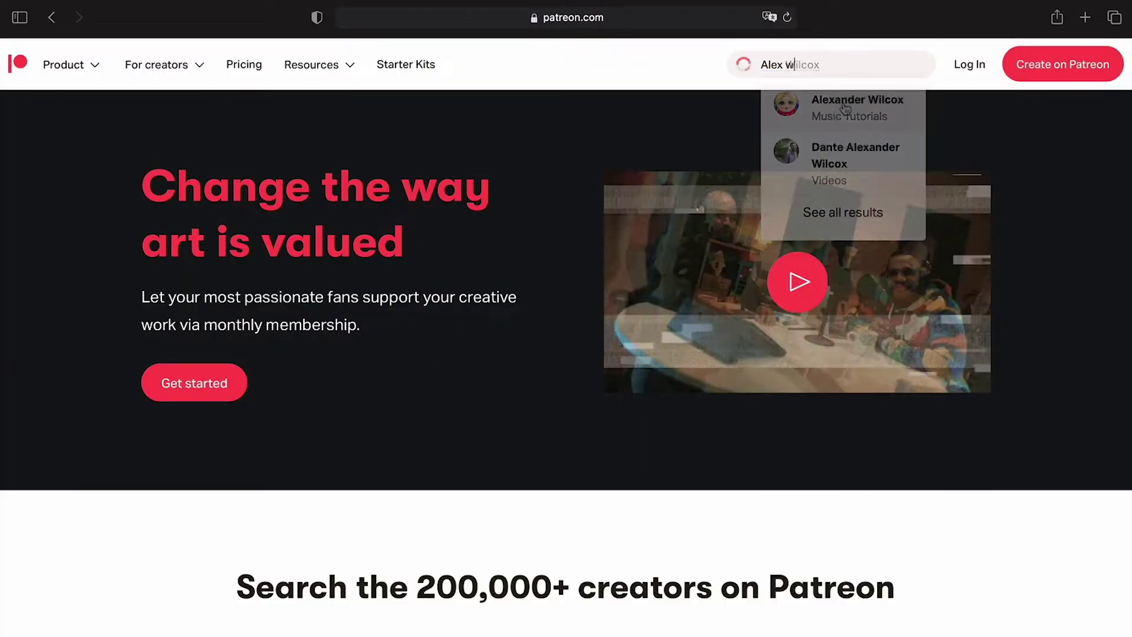
left_click(844, 108)
Review the creator's membership tiers, about section and recent posts
scroll(464, 348, "down", 10)
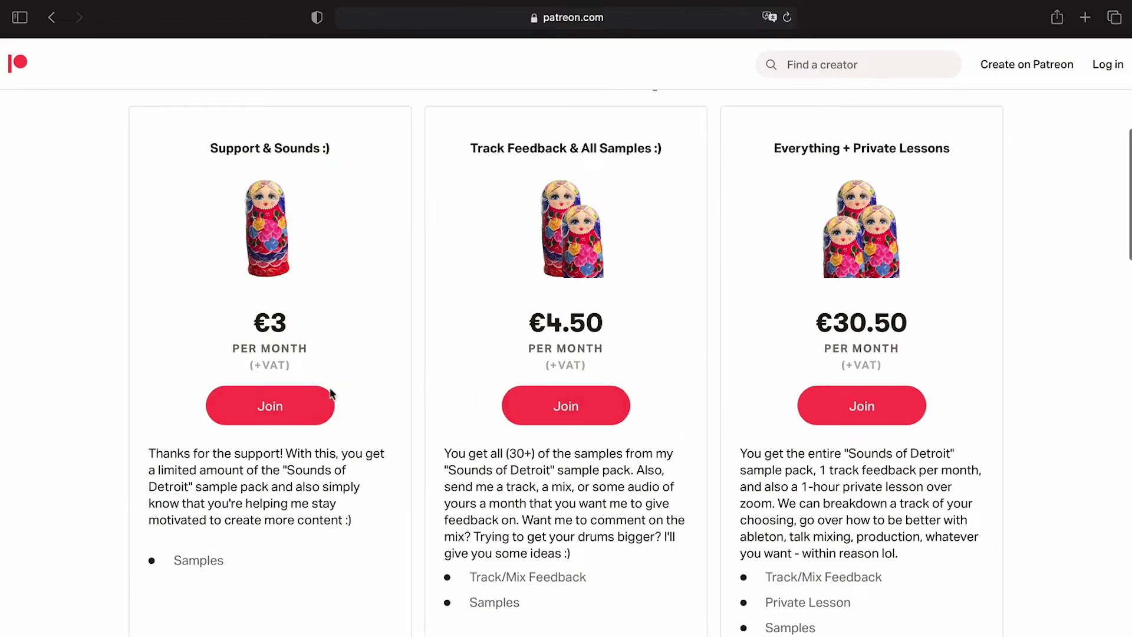
scroll(863, 404, "down", 9)
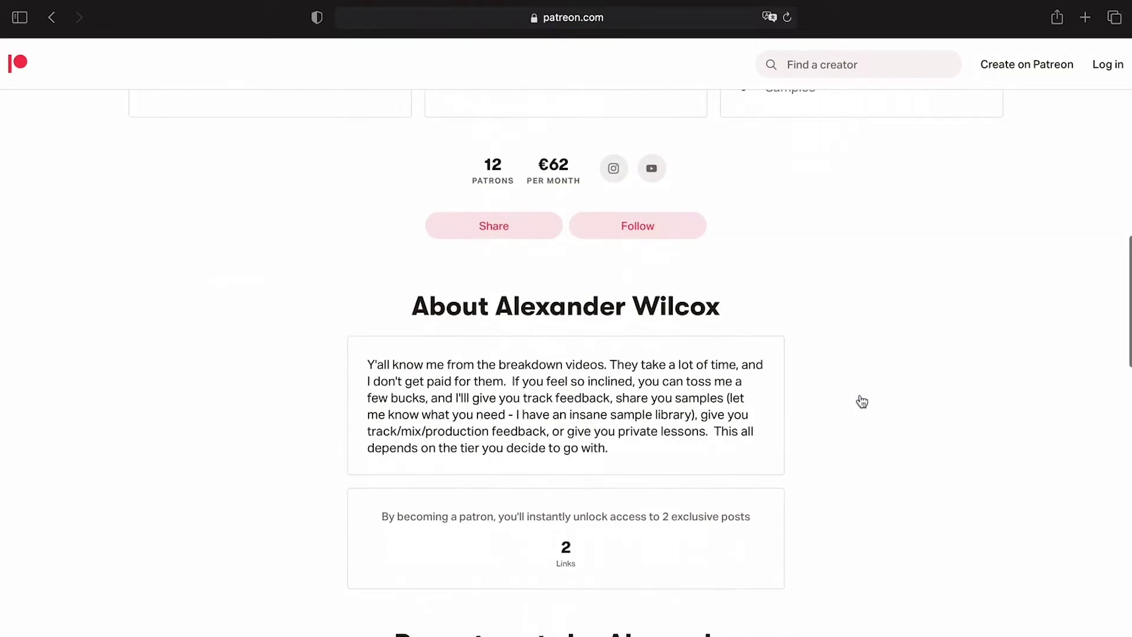
scroll(862, 402, "down", 7)
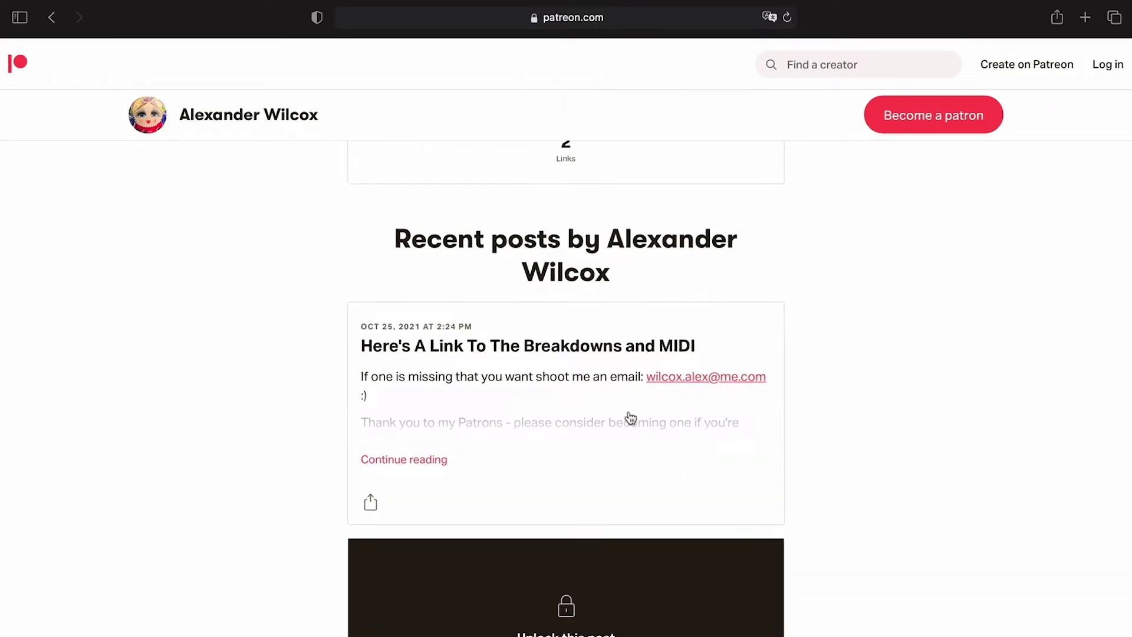
scroll(630, 418, "up", 2)
left_click_drag(404, 283, 632, 329)
left_click(646, 328)
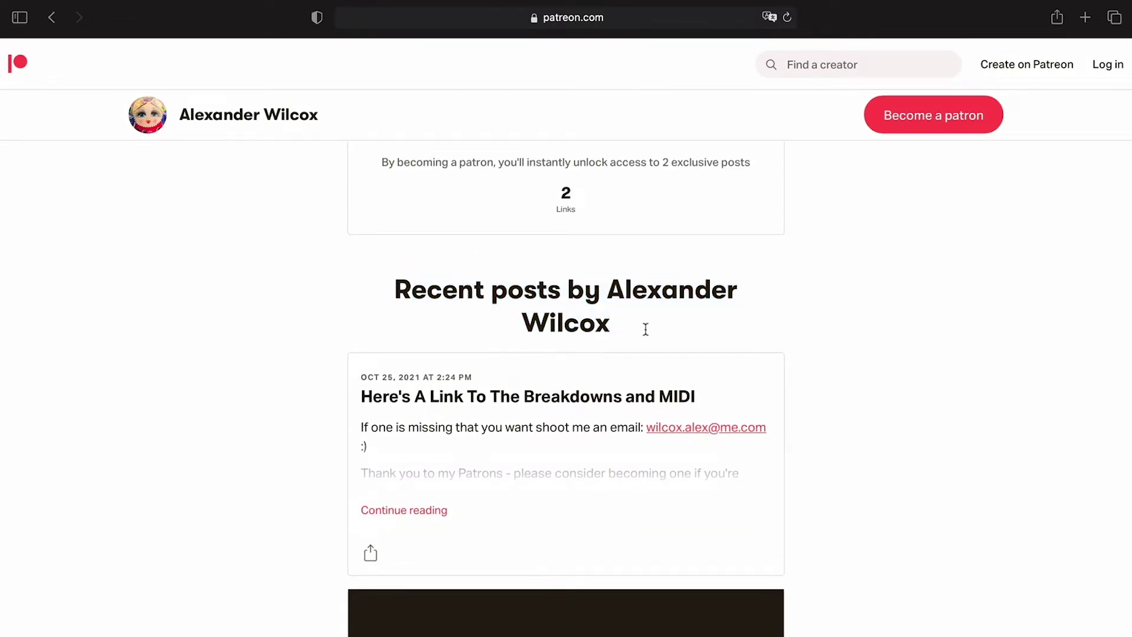
Expand the post "Here's A Link To The Breakdowns and MIDI" to read its full text and download link
scroll(607, 395, "down", 2)
left_click(427, 447)
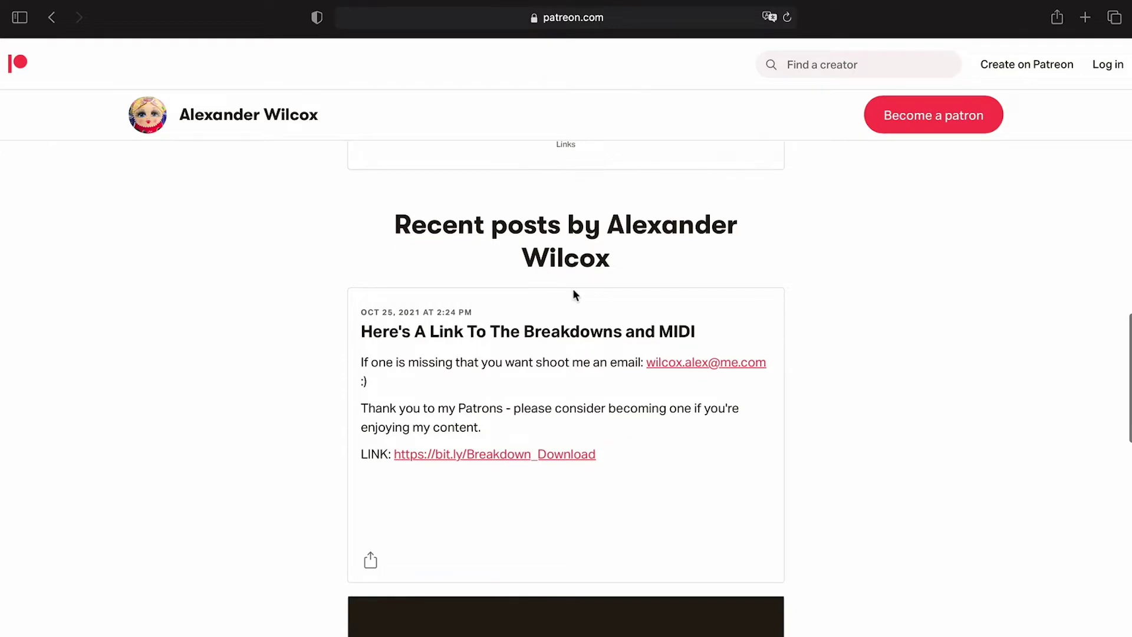
scroll(575, 294, "up", 2)
scroll(575, 293, "down", 1)
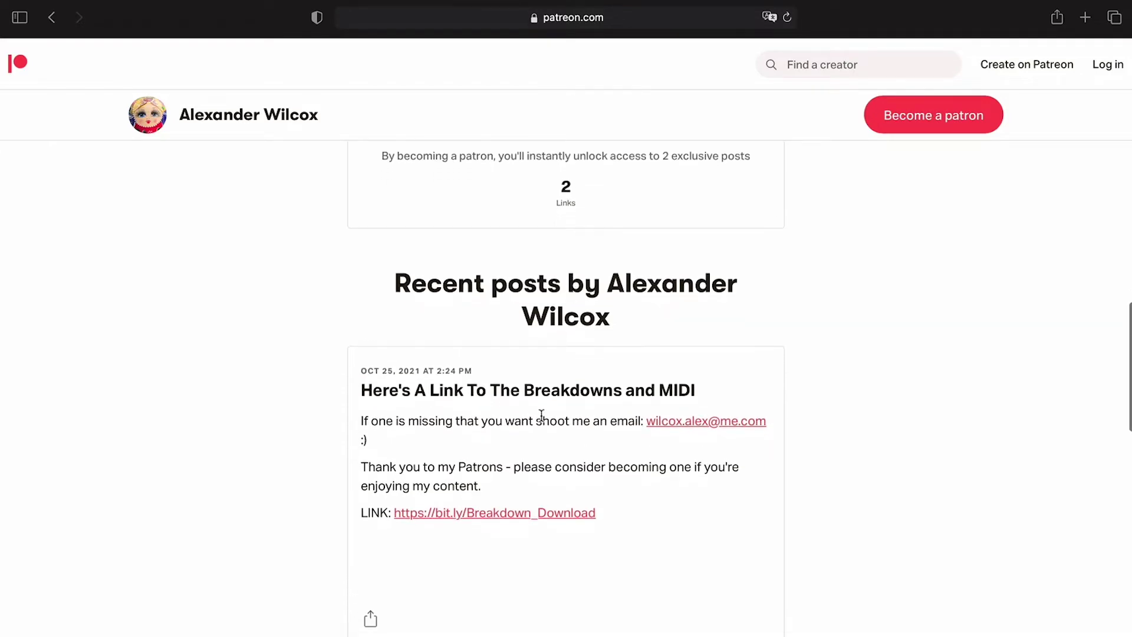
Return to the membership levels and highlight the number 30 in the Track Feedback & All Samples description
scroll(575, 352, "up", 15)
scroll(575, 353, "down", 8)
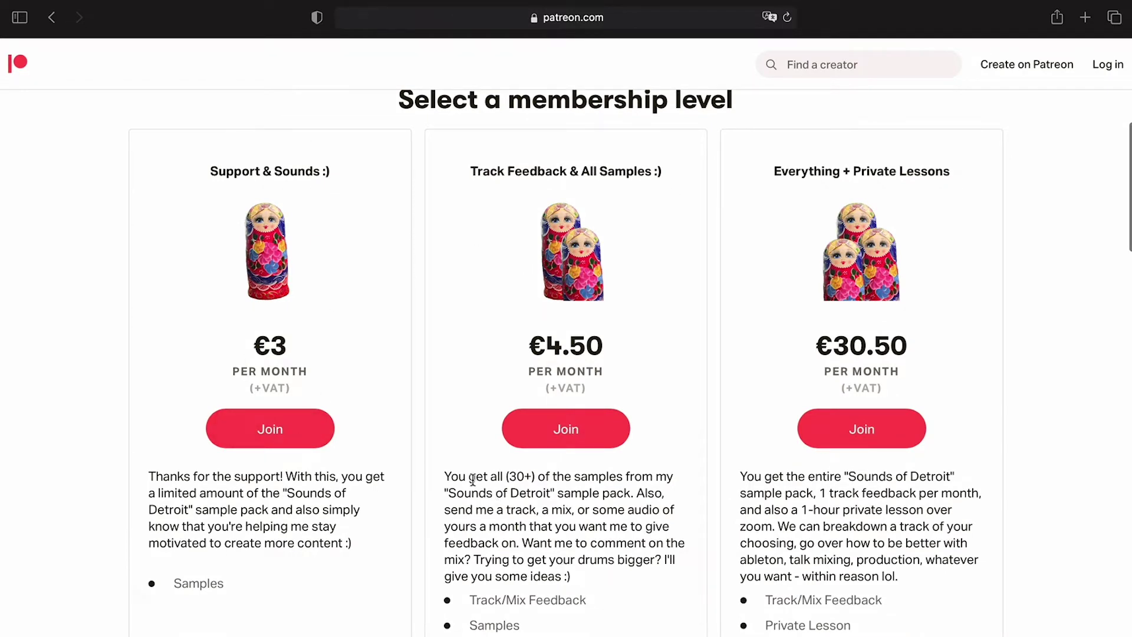
left_click_drag(473, 479, 533, 478)
double_click(517, 476)
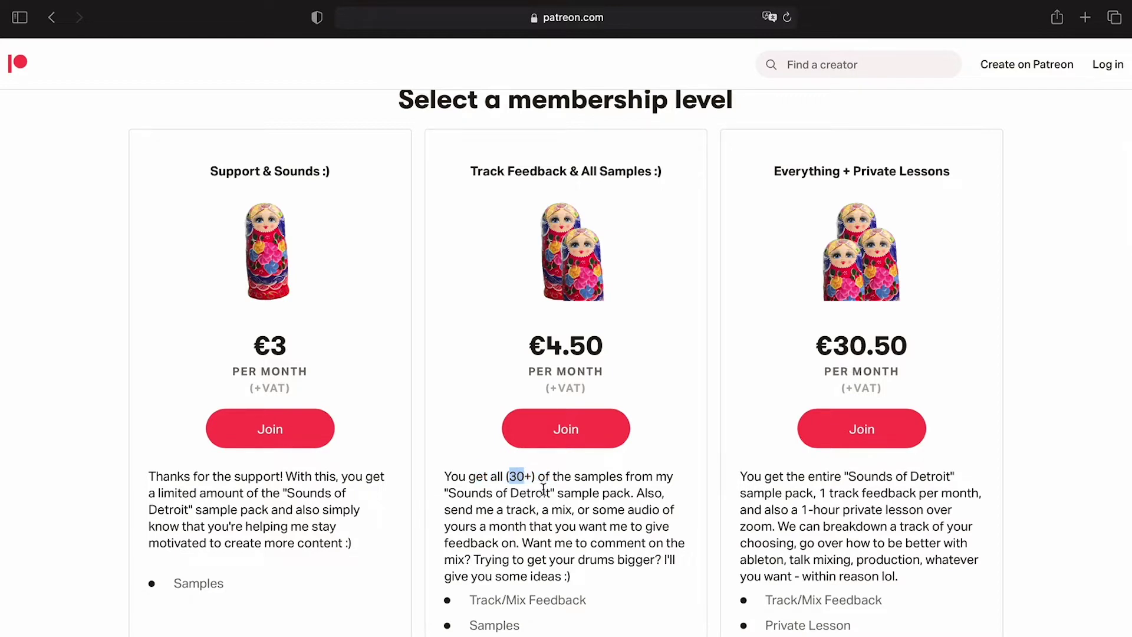
Highlight the sample pack details in the Track Feedback & All Samples and Support & Sounds descriptions to compare the two tiers
double_click(522, 493)
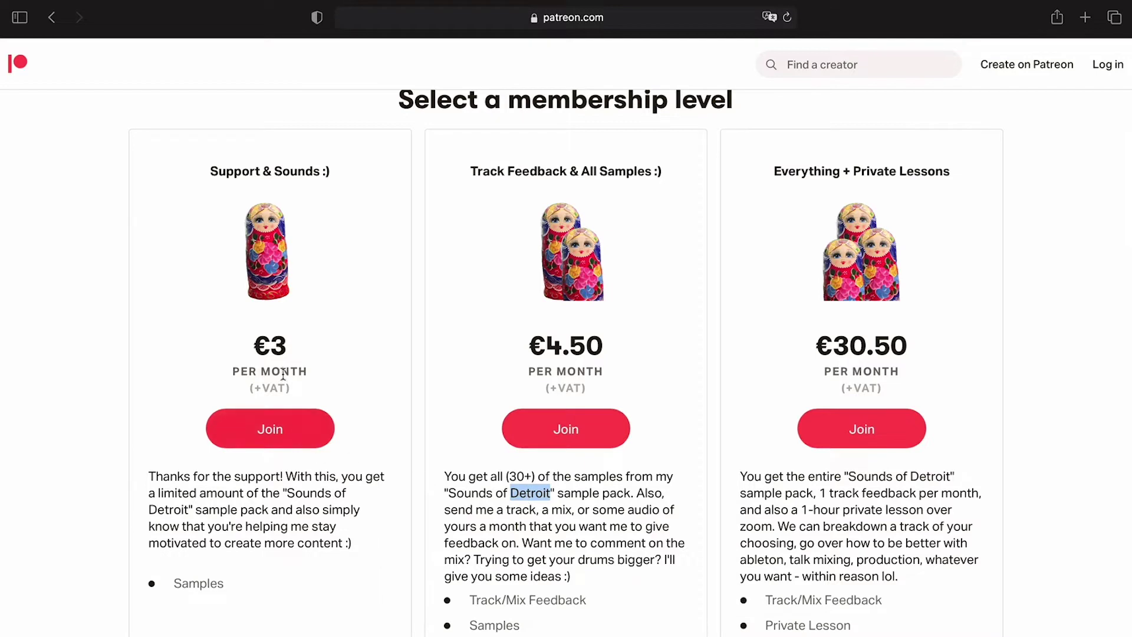
double_click(273, 348)
left_click(278, 499)
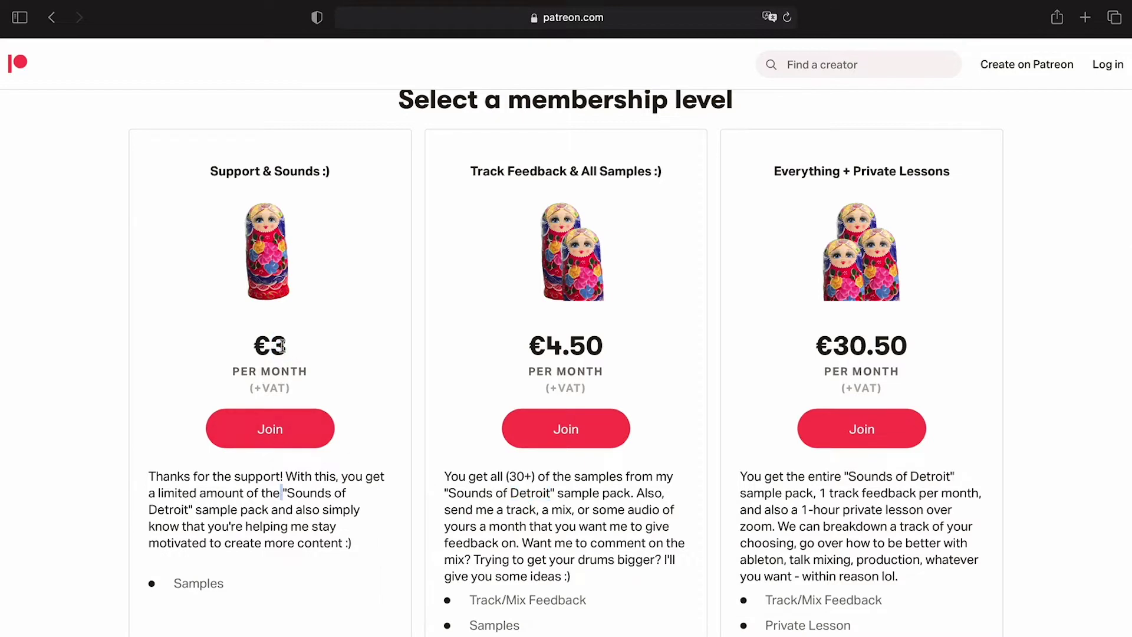
double_click(253, 494)
triple_click(253, 494)
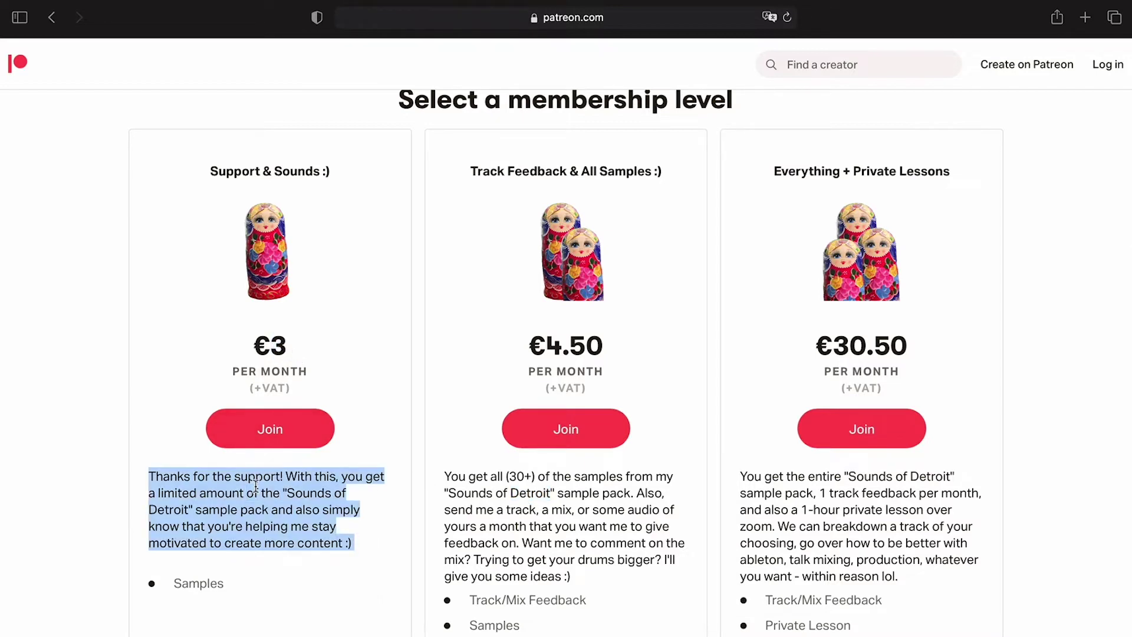
double_click(254, 495)
left_click_drag(512, 477, 572, 502)
left_click(269, 490)
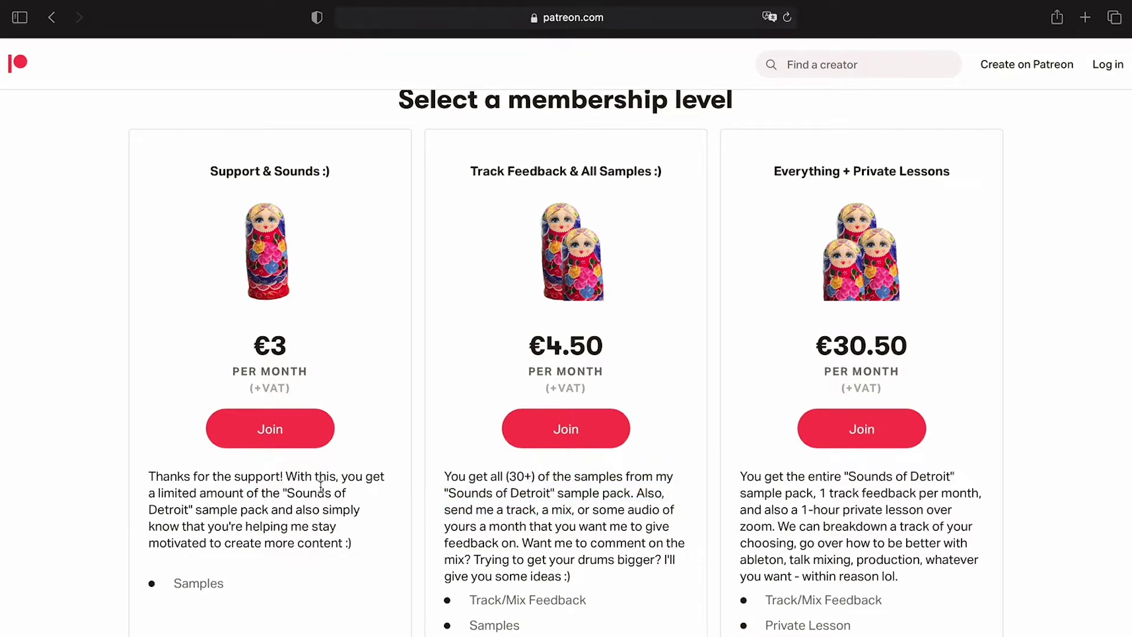
left_click_drag(321, 487, 382, 535)
Highlight "1-hour private lesson" and "1 track feedback per month" in the Everything + Private Lessons tier description
left_click(774, 468)
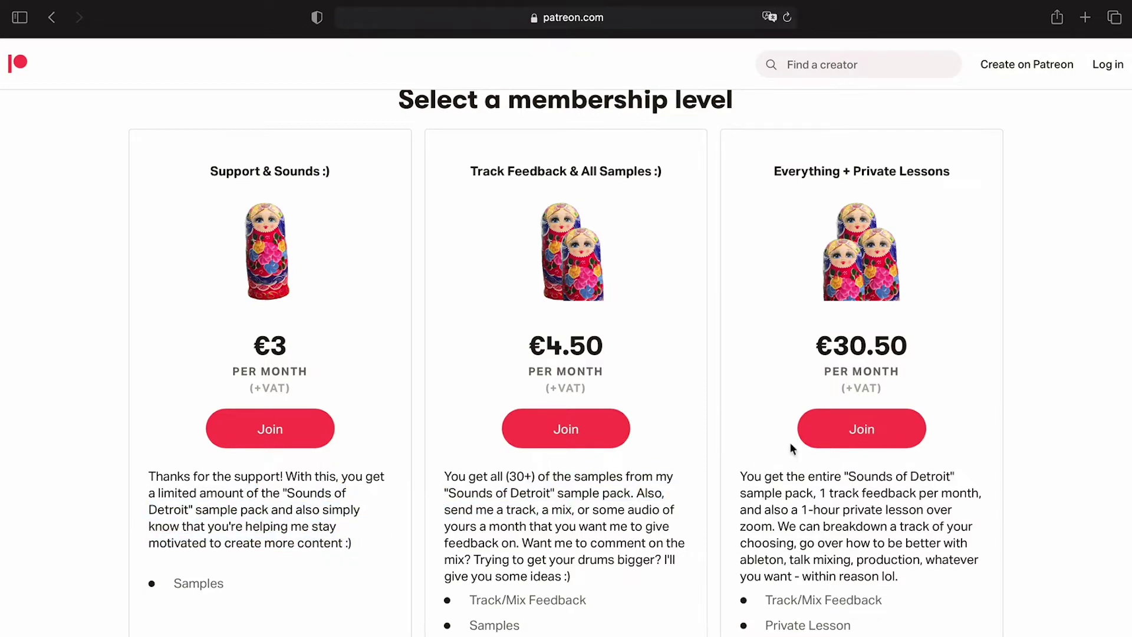
double_click(841, 351)
left_click(812, 485)
left_click_drag(802, 511, 912, 510)
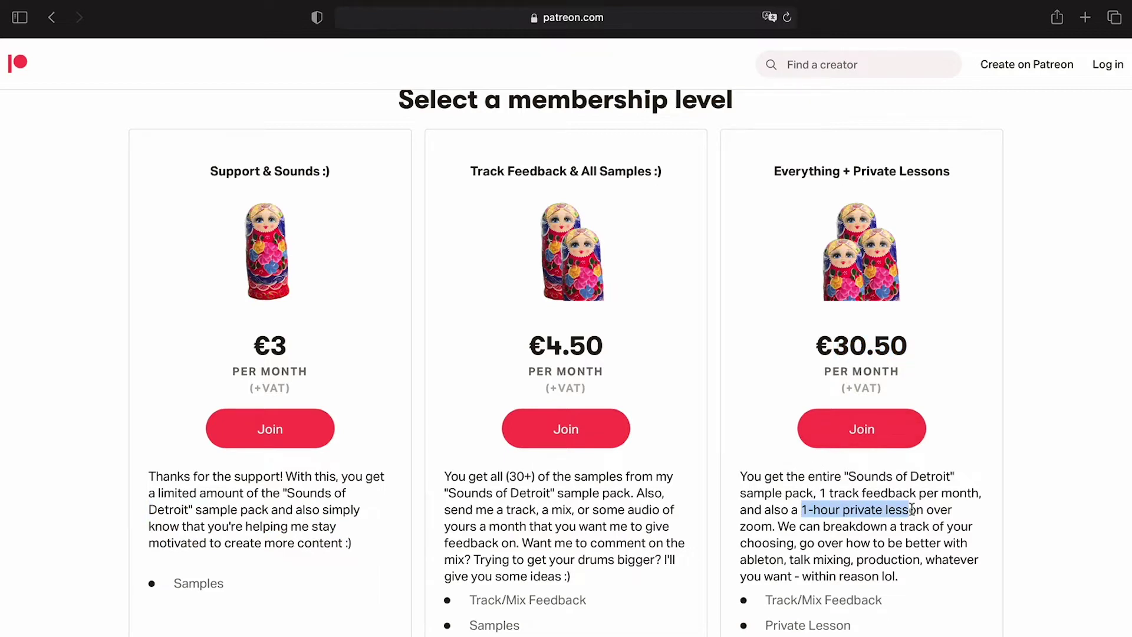
left_click(879, 496)
left_click_drag(820, 493, 972, 494)
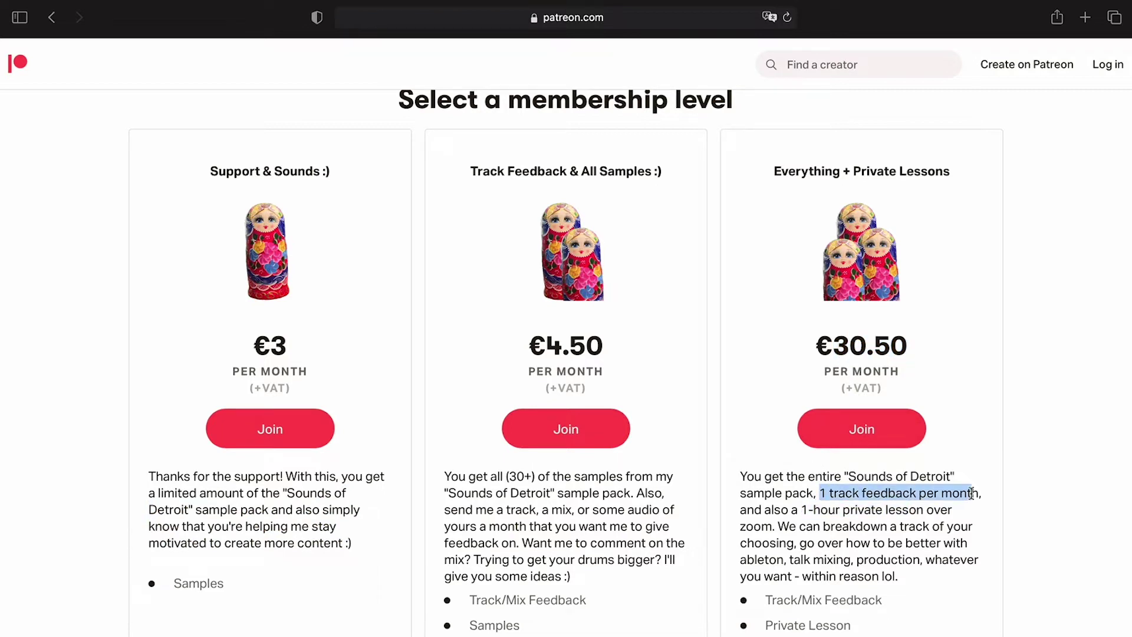
left_click(847, 474)
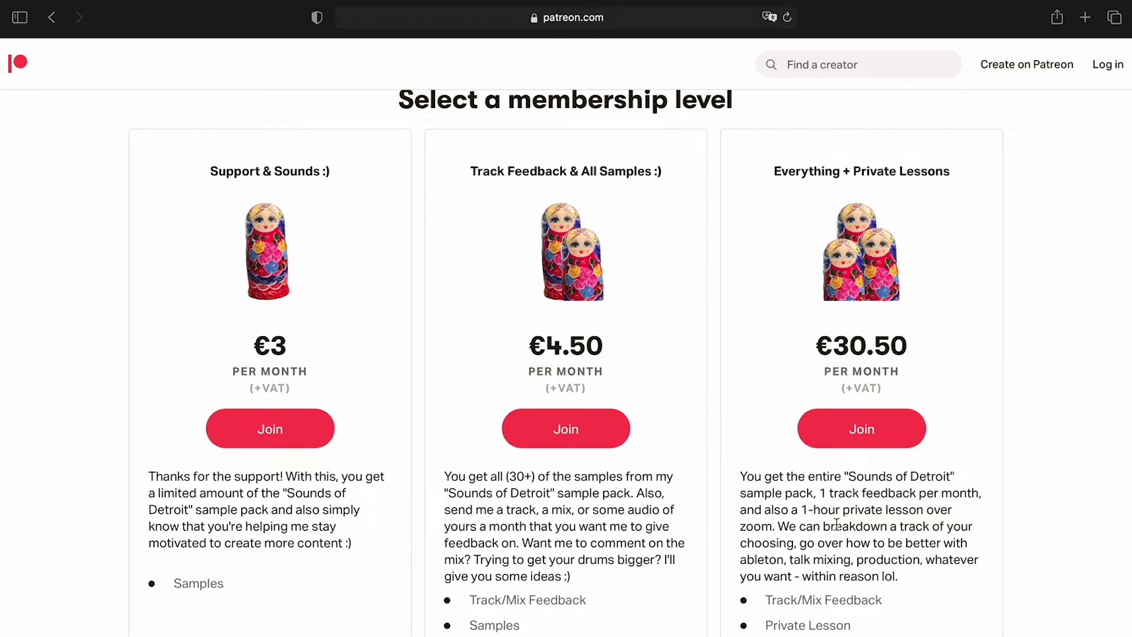
scroll(836, 524, "down", 1)
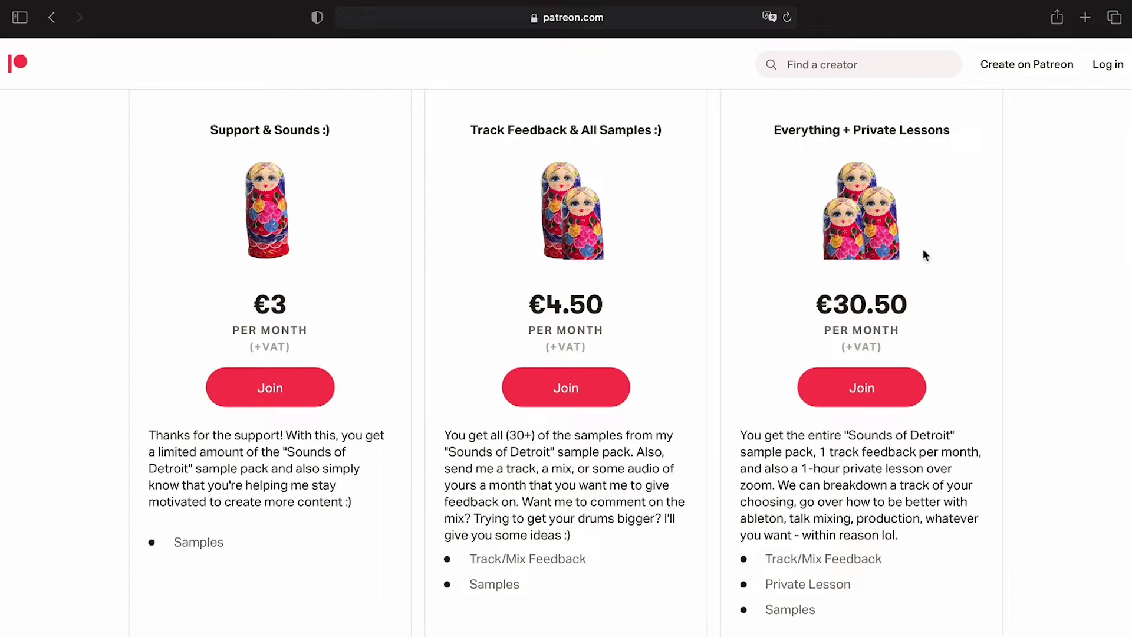
left_click_drag(957, 286, 301, 313)
left_click(648, 289)
scroll(649, 371, "down", 3)
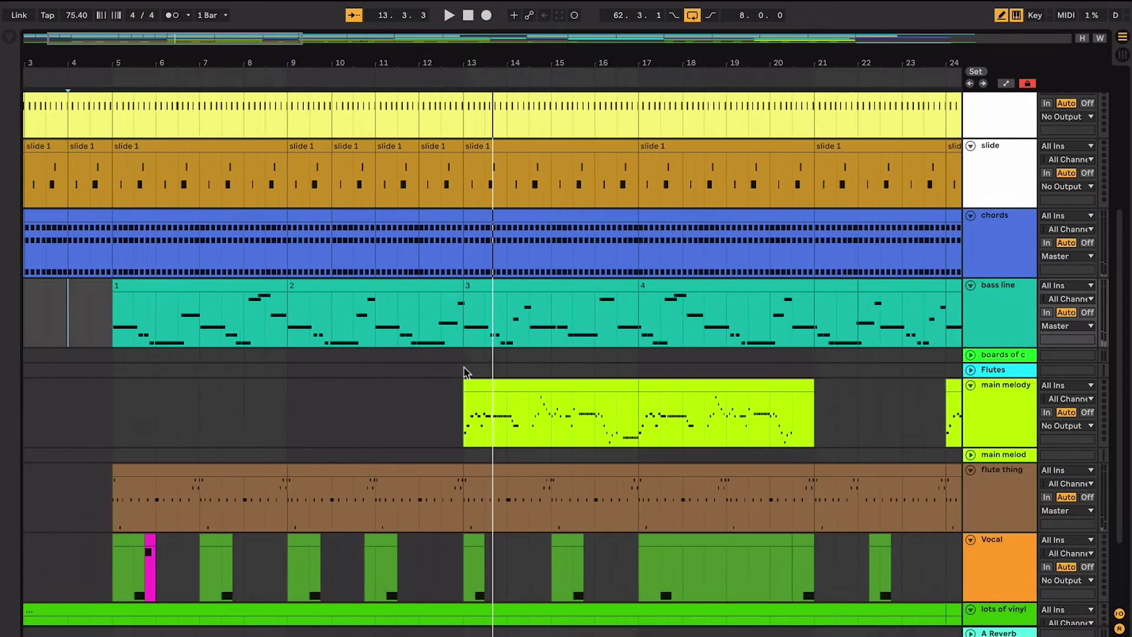
Switch to the Ableton Live arrangement and inspect the notes of the first bass line clip, closing its note editor when finished
left_click(464, 372)
scroll(463, 372, "left", 3)
left_click(342, 287)
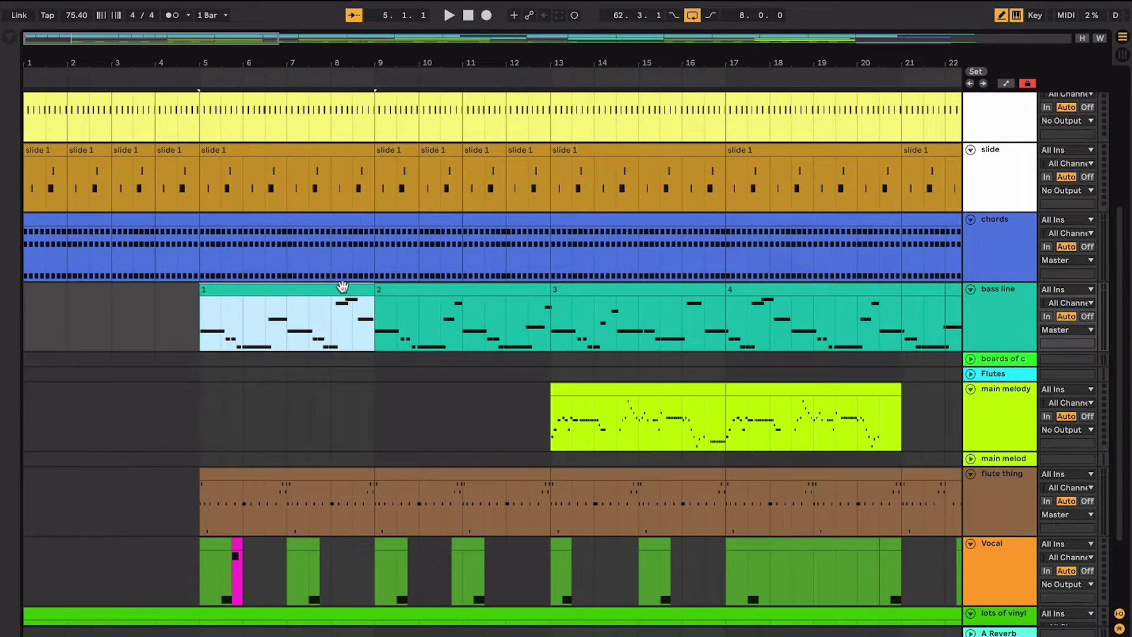
scroll(344, 289, "down", 1)
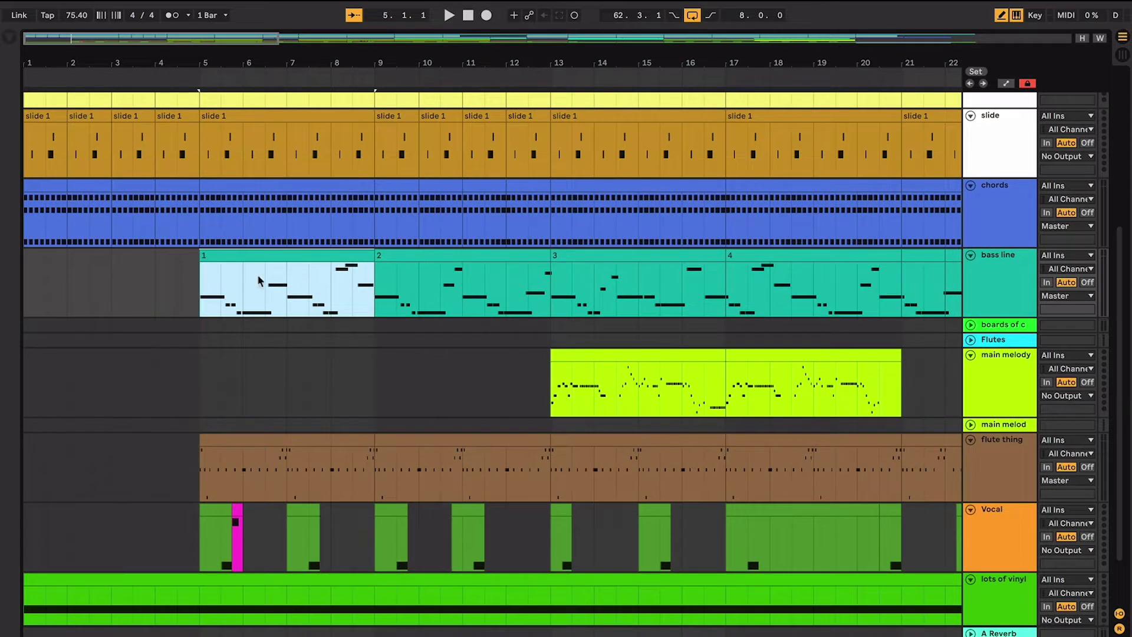
left_click_drag(192, 291, 369, 298)
double_click(226, 254)
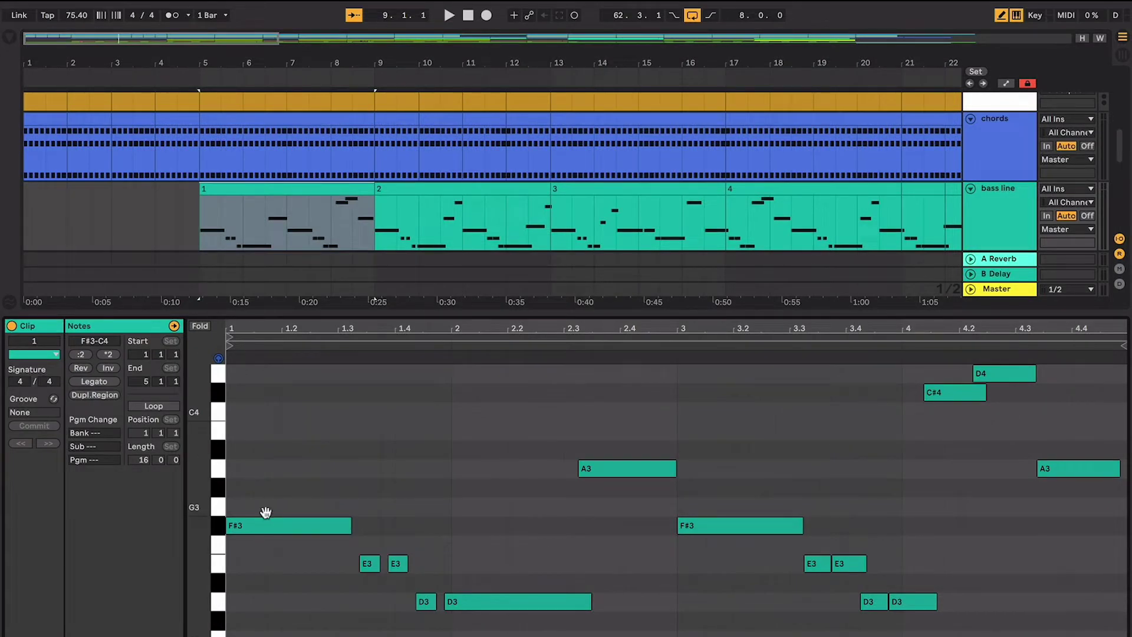
key("ctrl+alt+l")
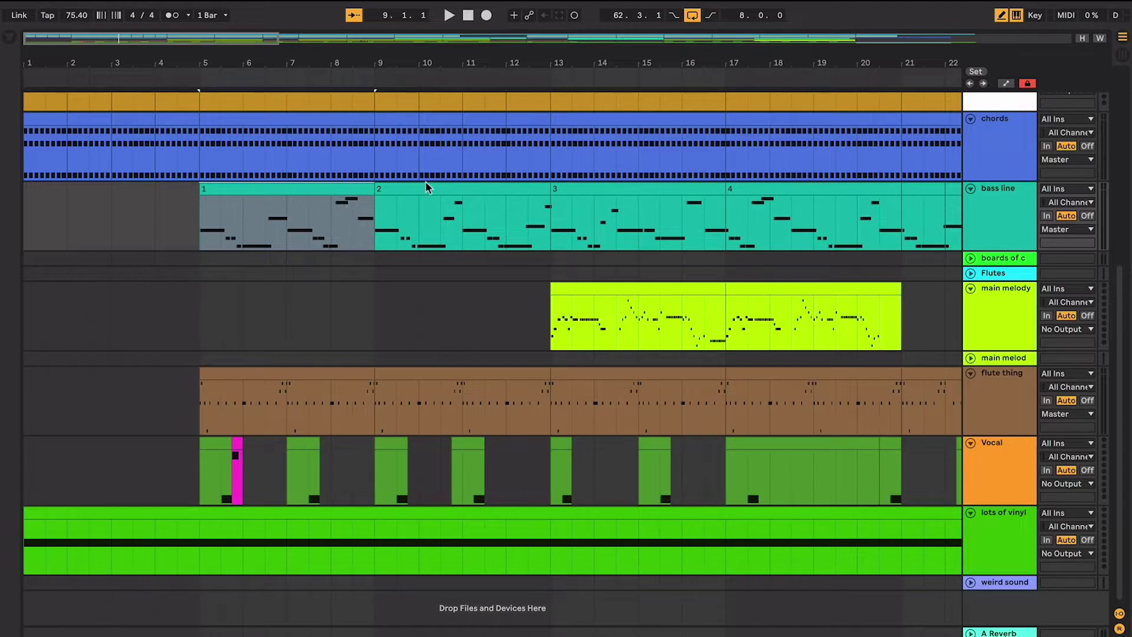
Examine the start of the first bass line clip at bar 5 and mark its phrase across into the second clip
left_click(349, 184)
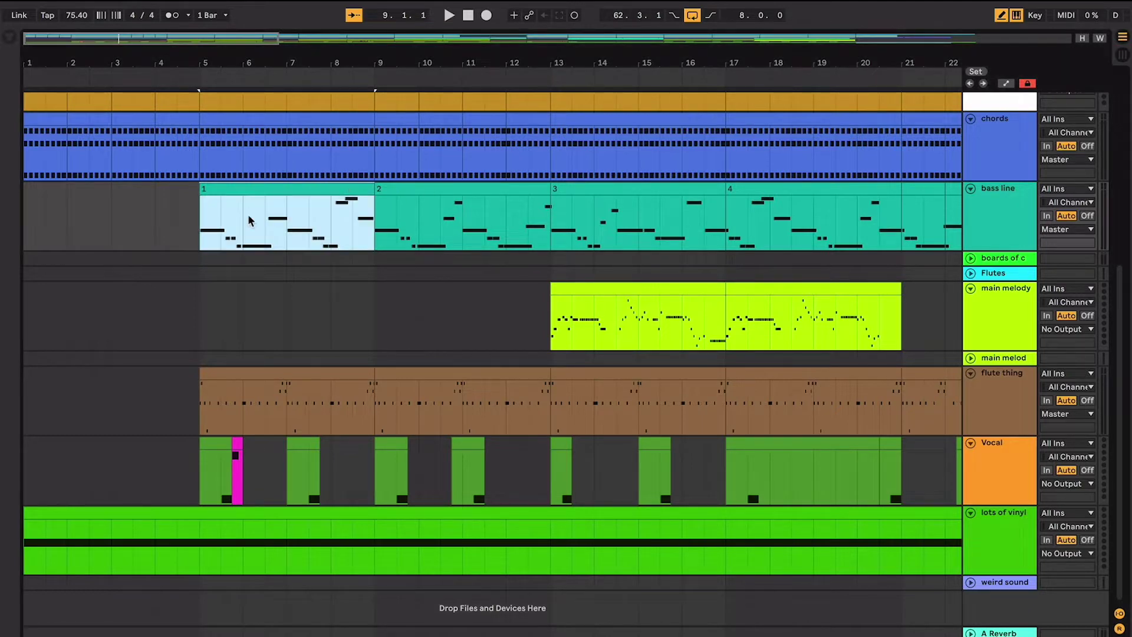
left_click(203, 214)
scroll(204, 213, "up", 2)
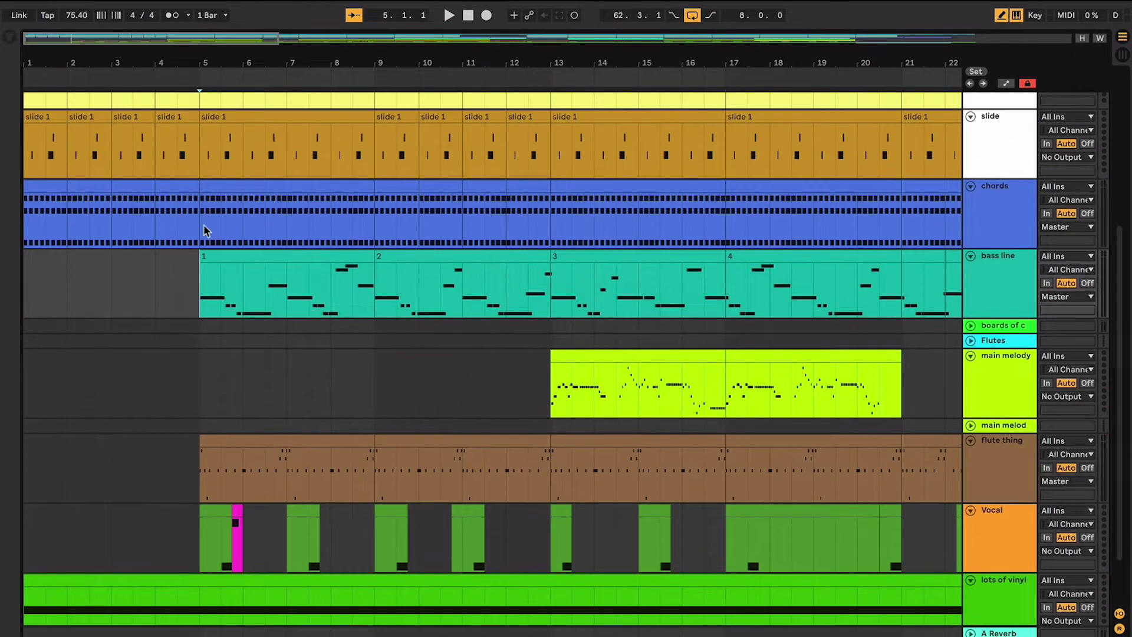
scroll(200, 292, "up", 5)
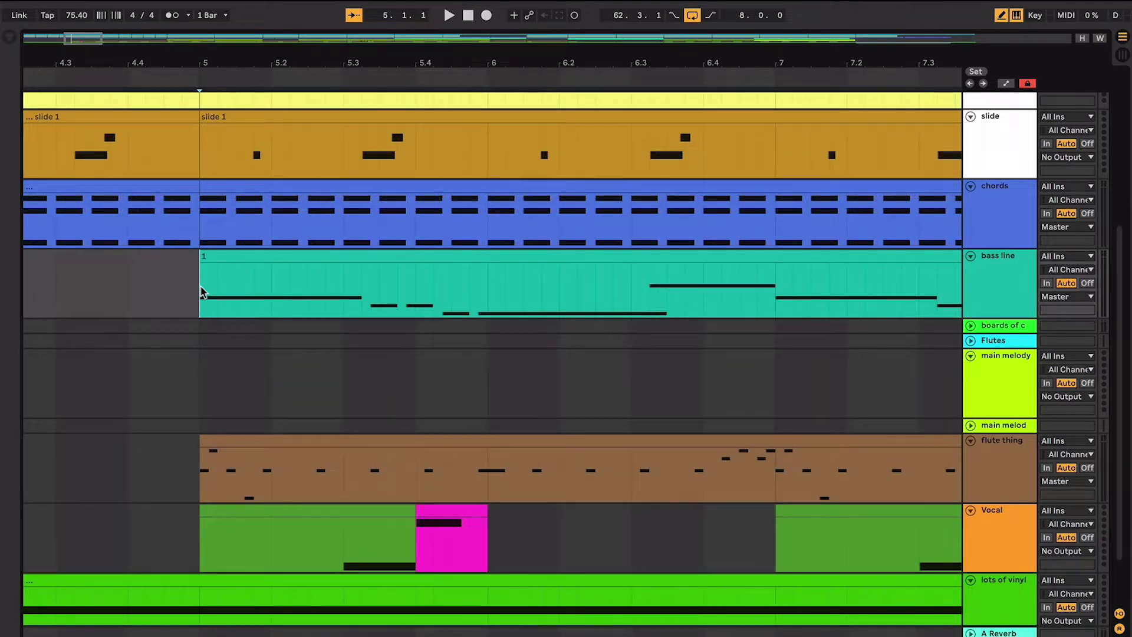
scroll(200, 285, "down", 5)
left_click(260, 255)
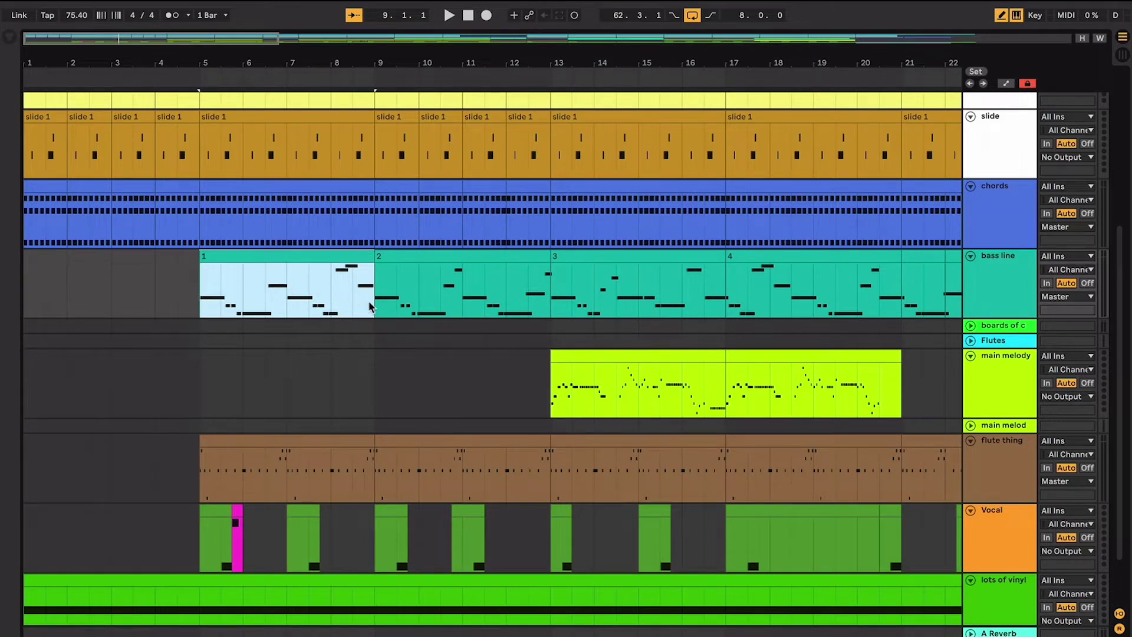
left_click_drag(195, 304, 479, 297)
left_click(252, 303)
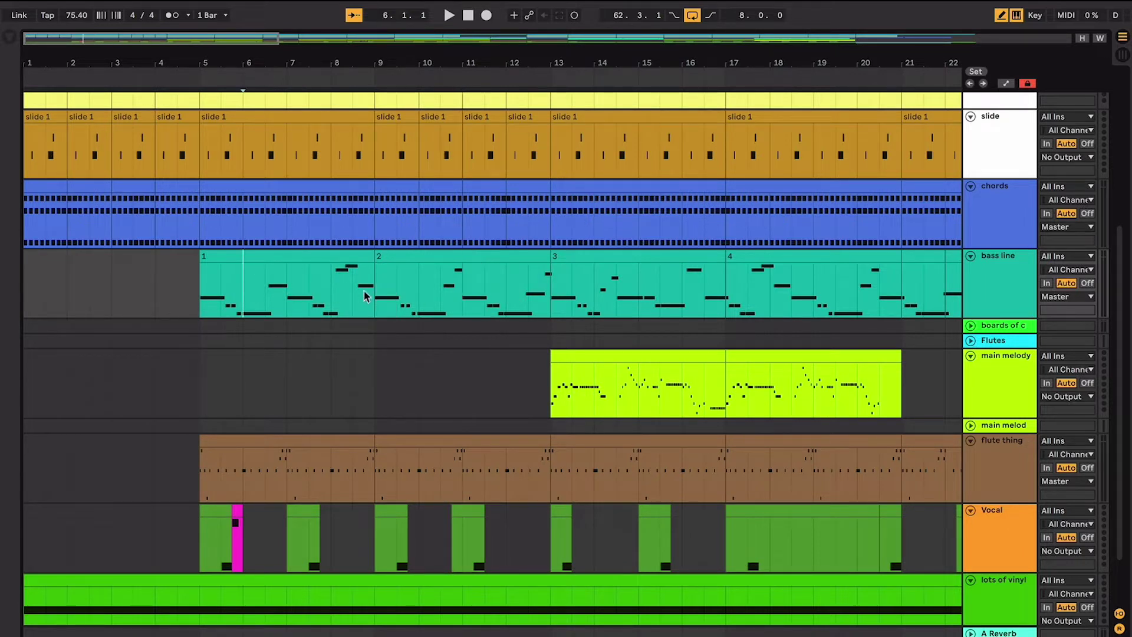
Play the bass line from the middle of bar 6 and from the matching point in bar 10 to compare them
left_click(264, 289)
left_click_drag(270, 293, 285, 296)
left_click_drag(439, 291, 453, 291)
left_click(264, 295)
key("space")
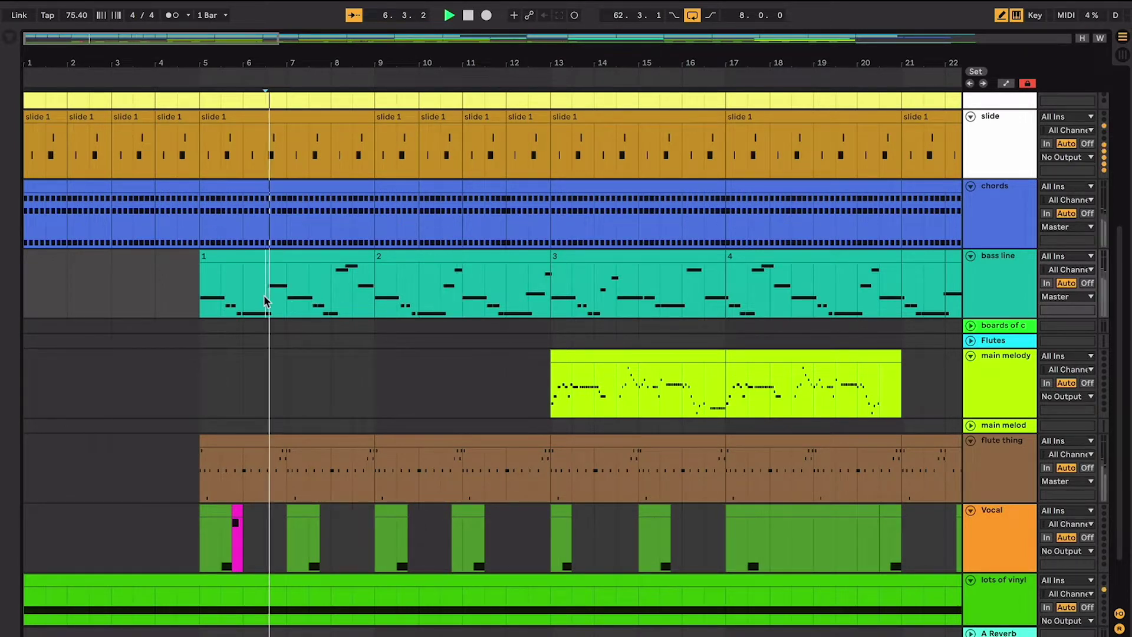
left_click(443, 299)
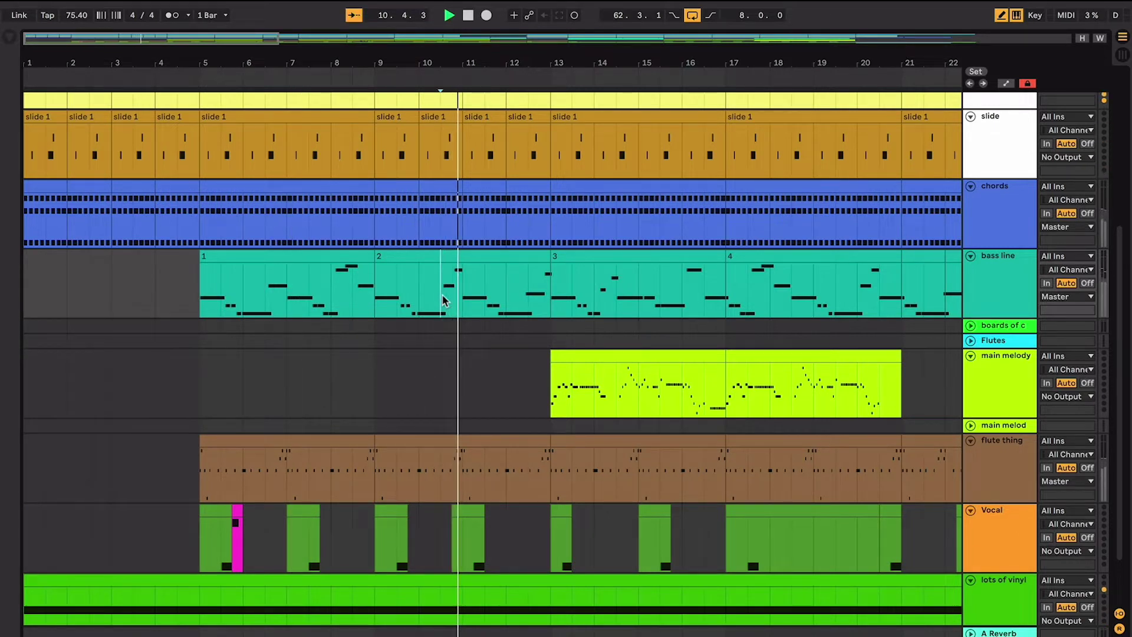
key("space")
Play the bass line endings from bar 8 and bar 12 to compare the first two clips
left_click(334, 298)
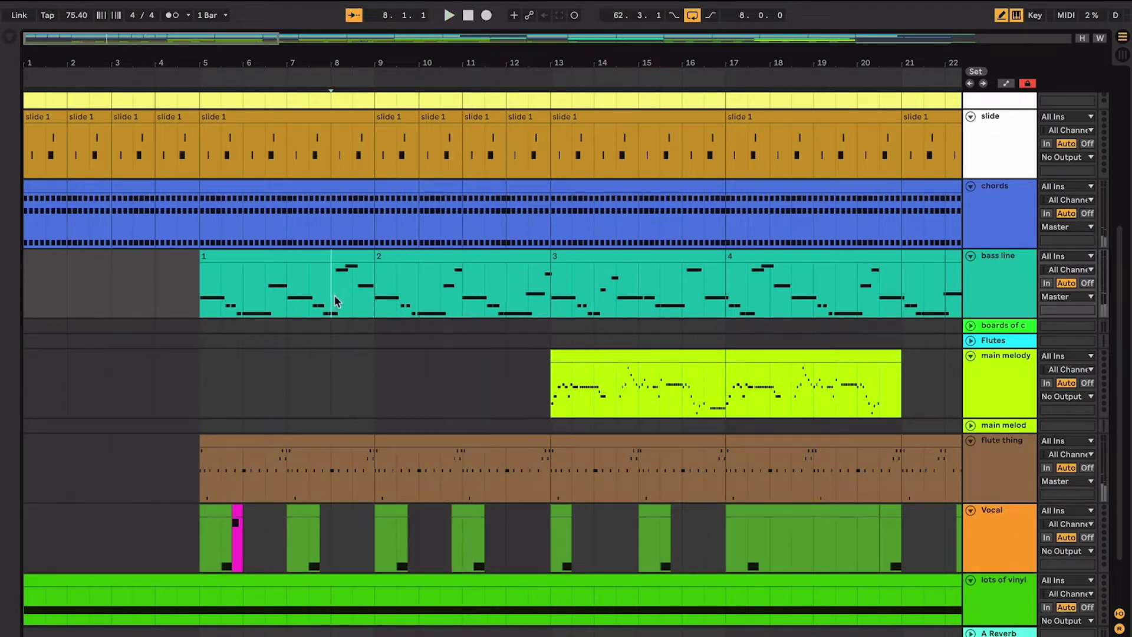
left_click(511, 283)
left_click(332, 286)
key("space")
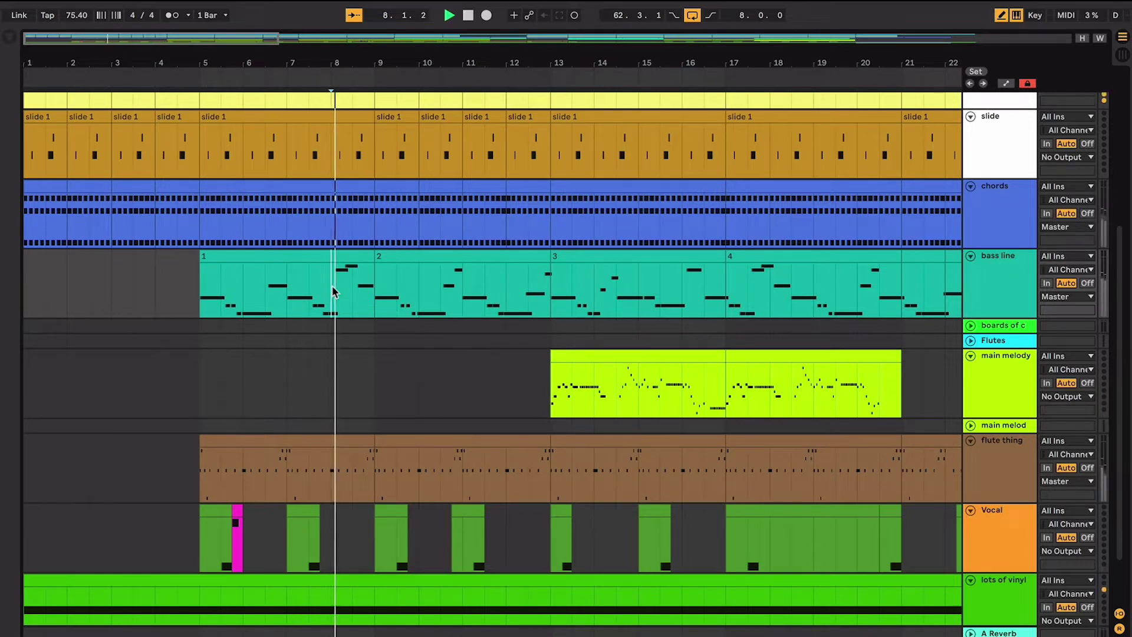
left_click(516, 291)
key("space")
key("space")
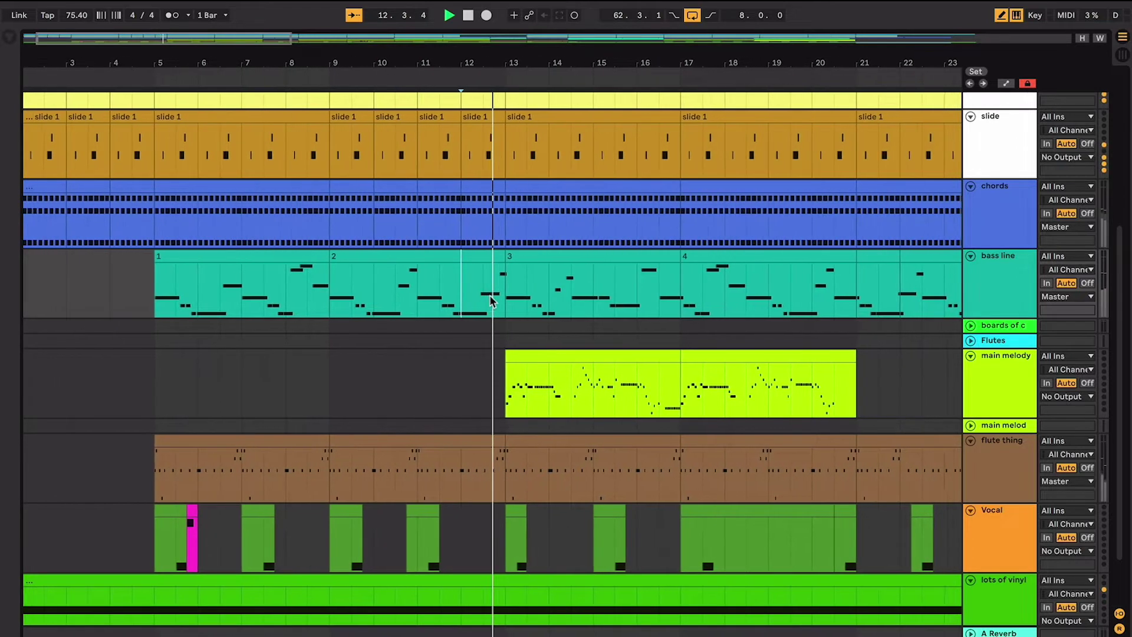
key("space")
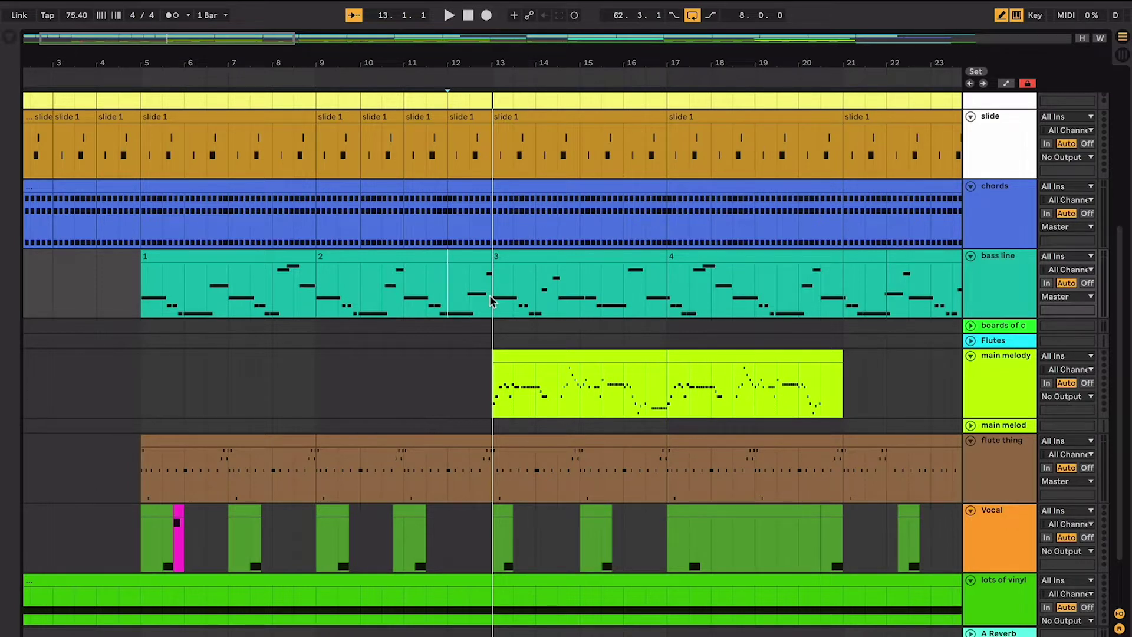
Mark the phrase in the first bass line clip and compare it with the third clip at bar 13 and its high note in bar 14
left_click(292, 282)
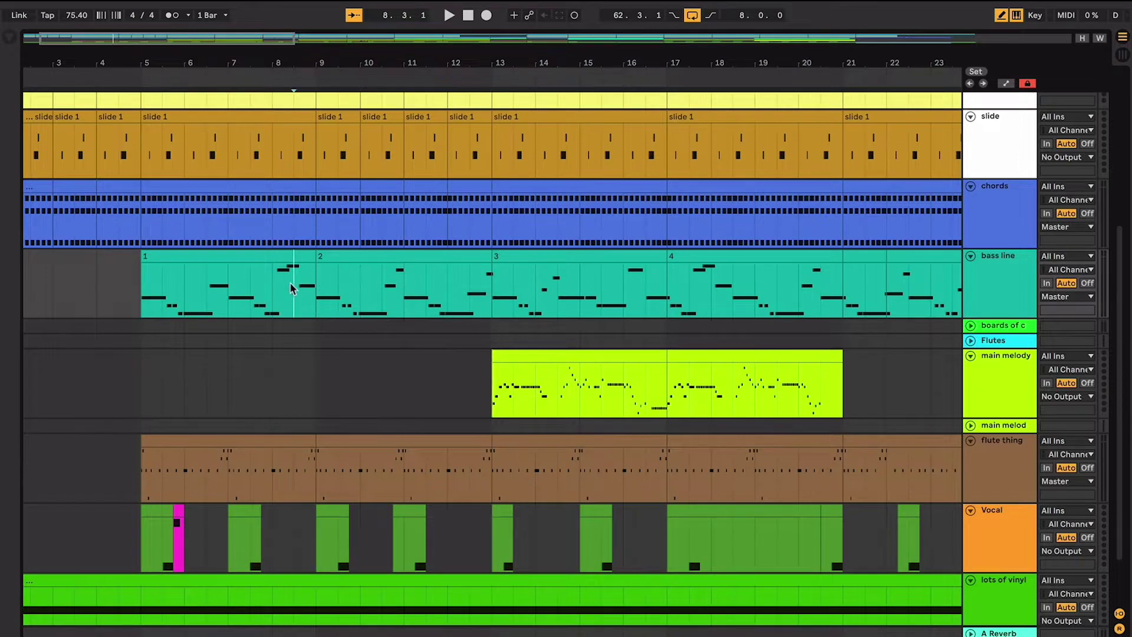
scroll(290, 283, "down", 2)
scroll(291, 283, "left", 2)
left_click_drag(207, 239, 349, 259)
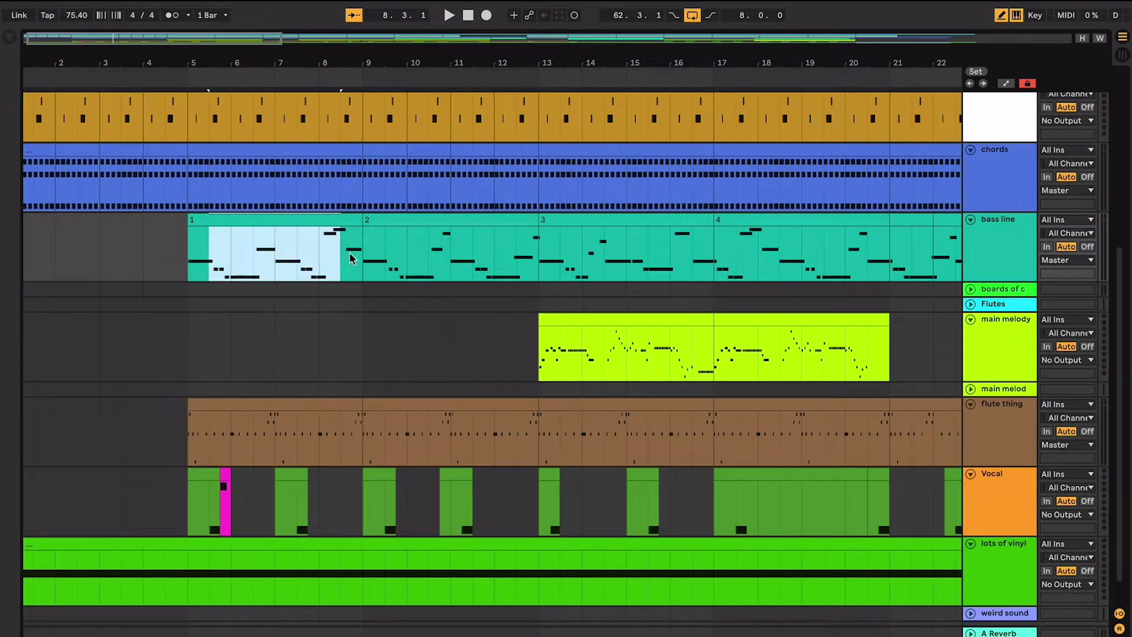
left_click(546, 233)
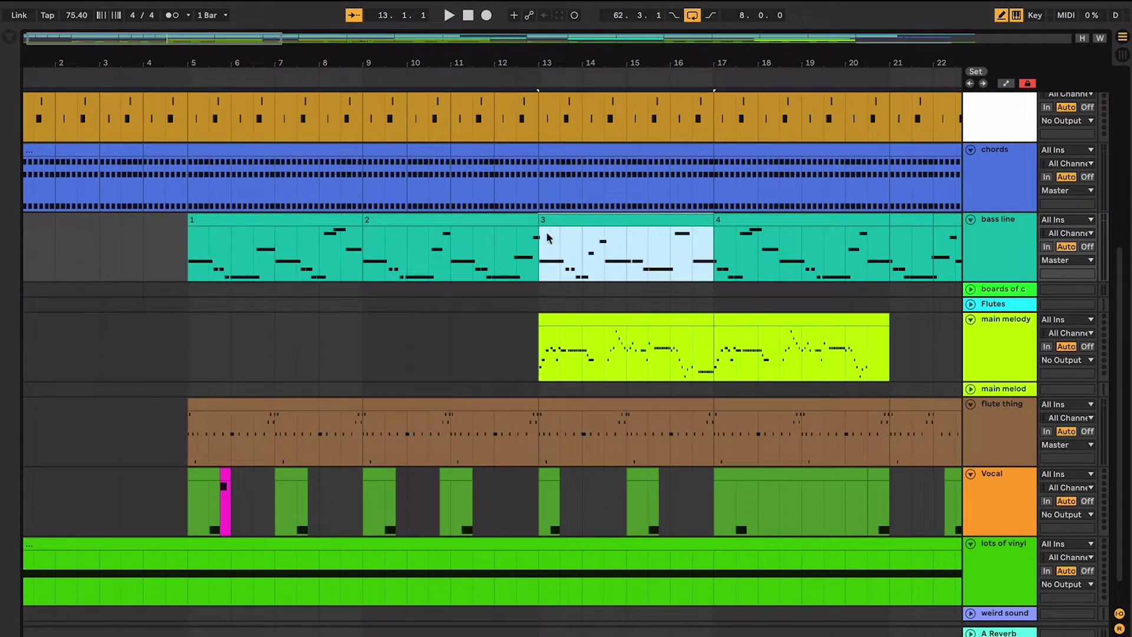
left_click(605, 244)
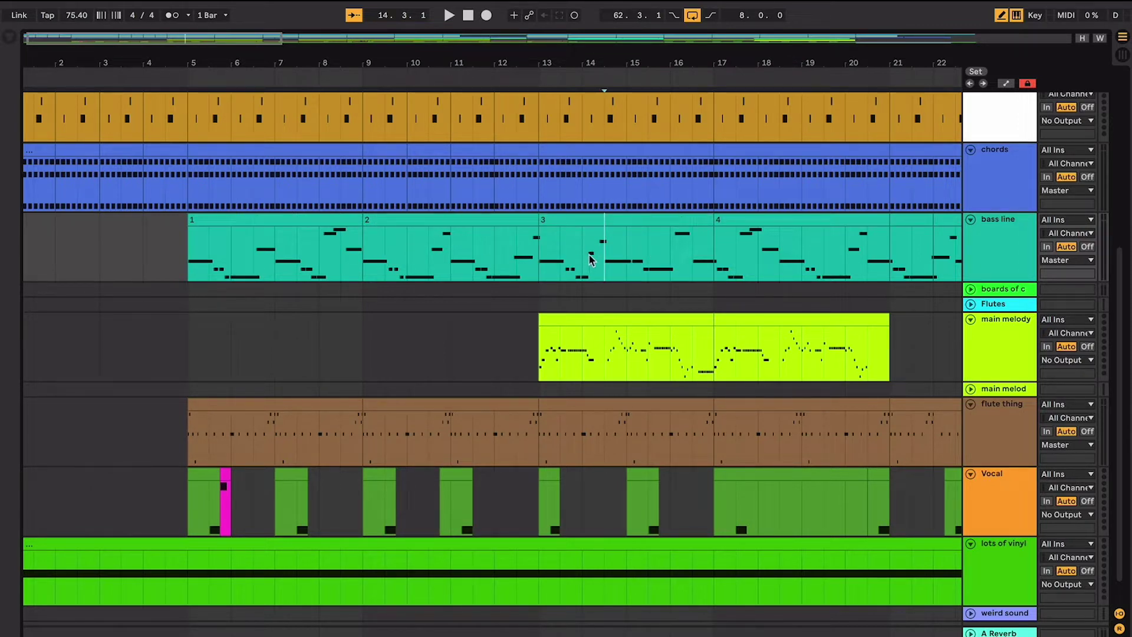
left_click(452, 267)
scroll(453, 268, "down", 1)
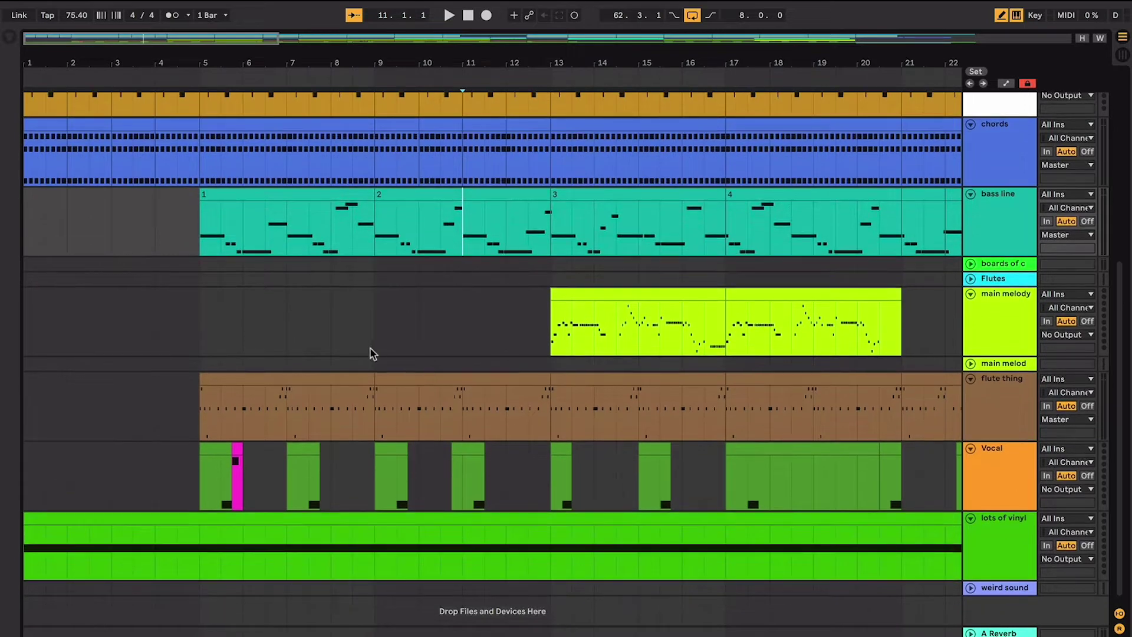
Select the first flute thing clip at bar 5 and play the arrangement briefly from there
left_click(344, 376)
scroll(344, 375, "right", 2)
key("plus")
key("plus")
scroll(344, 374, "left", 4)
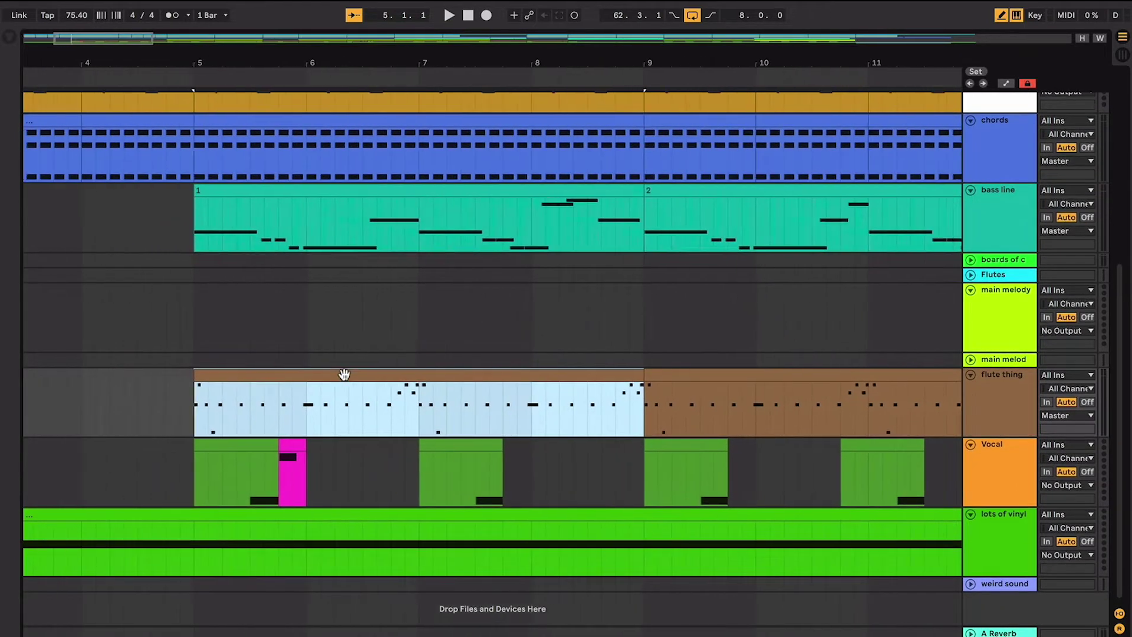
scroll(344, 374, "left", 2)
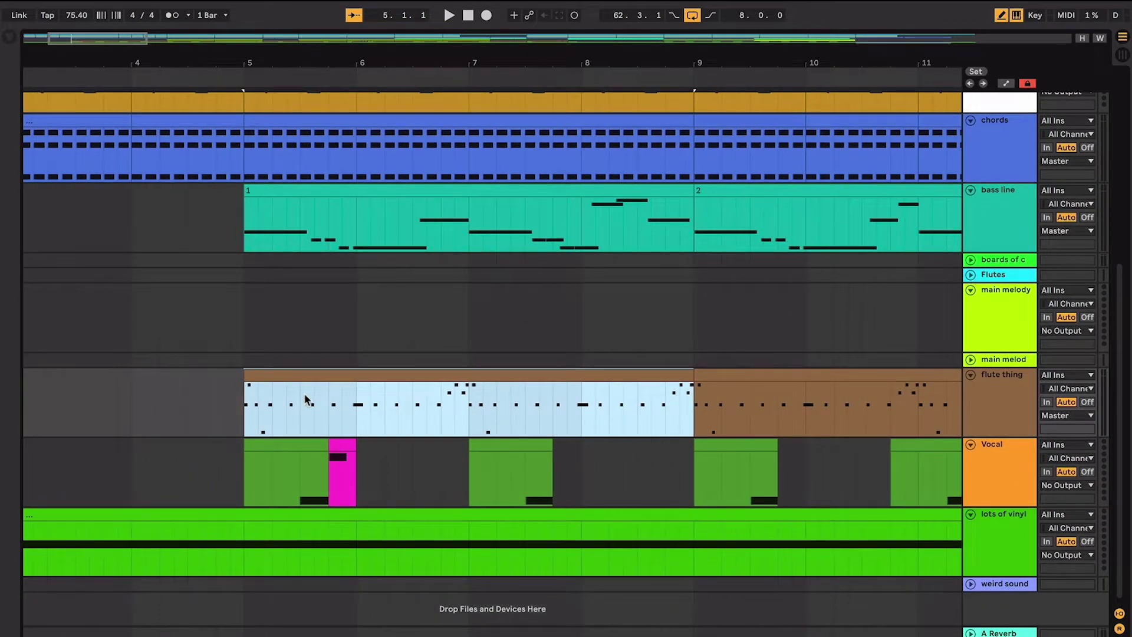
key("space")
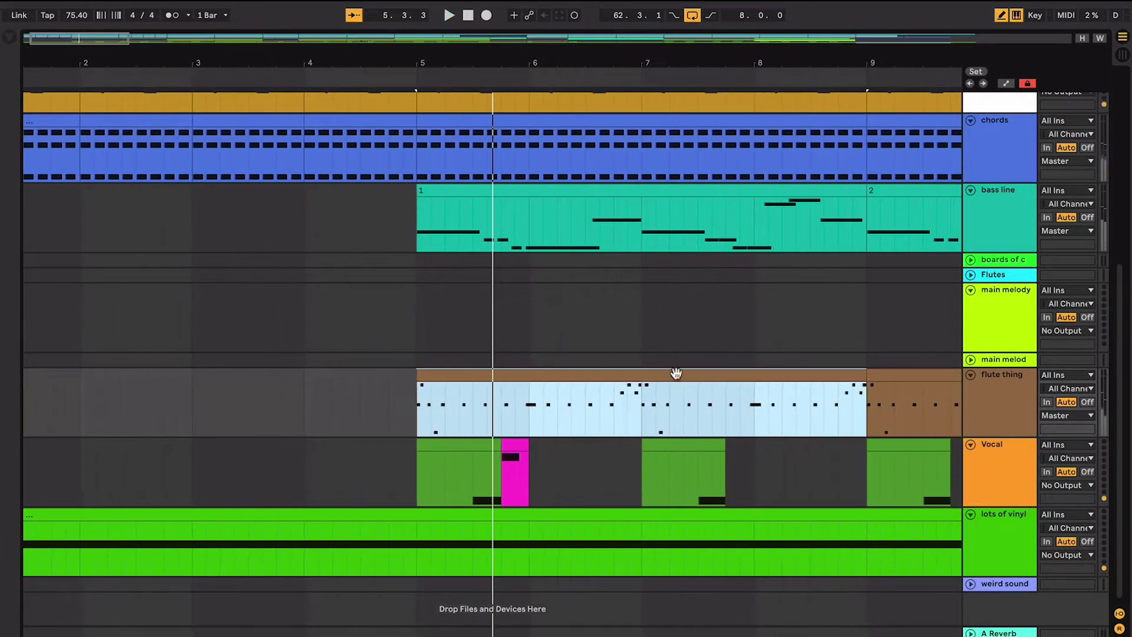
Mark the closing note of the first green Vocal clip and select the magenta clip beside it for a closer look
scroll(543, 437, "right", 1)
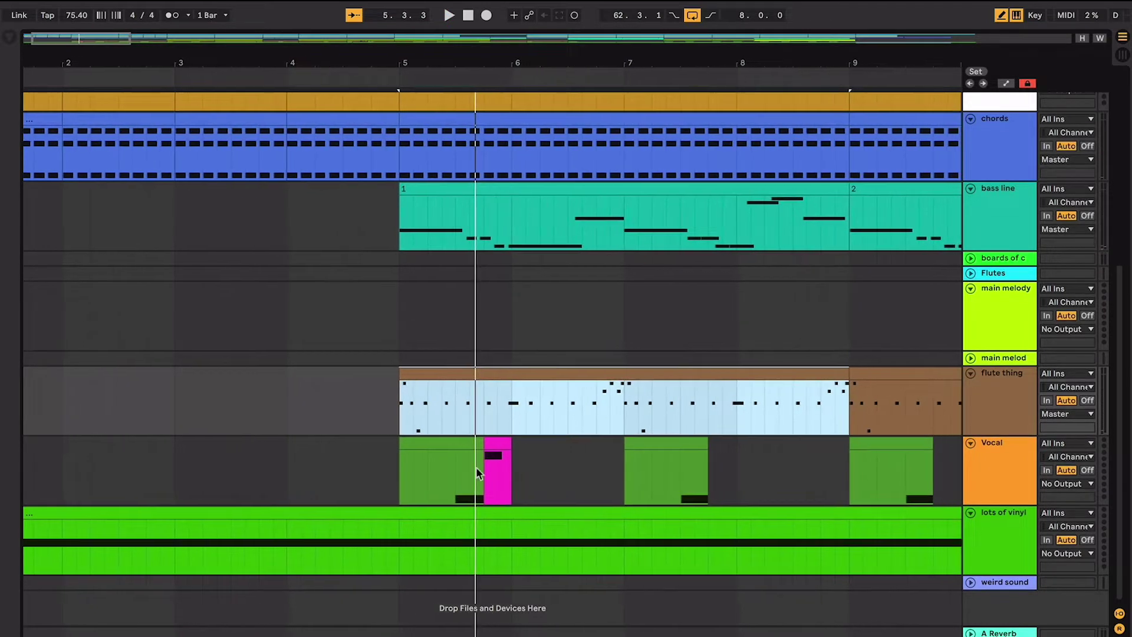
left_click(442, 490)
left_click(454, 492)
left_click_drag(456, 497, 483, 495)
left_click(498, 442)
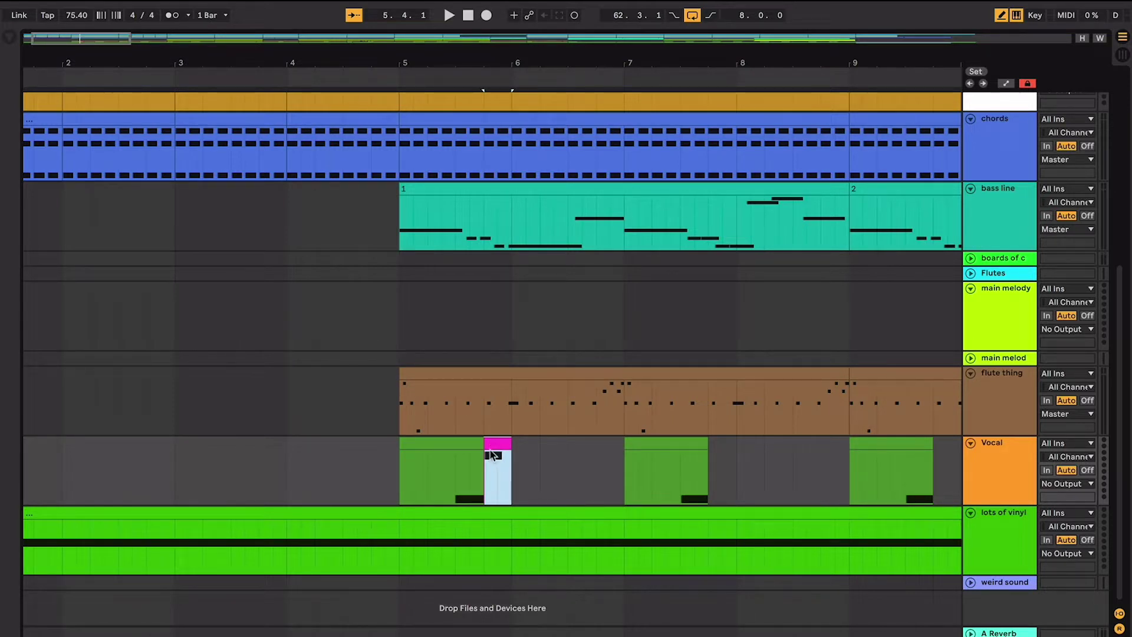
key("plus")
key("plus")
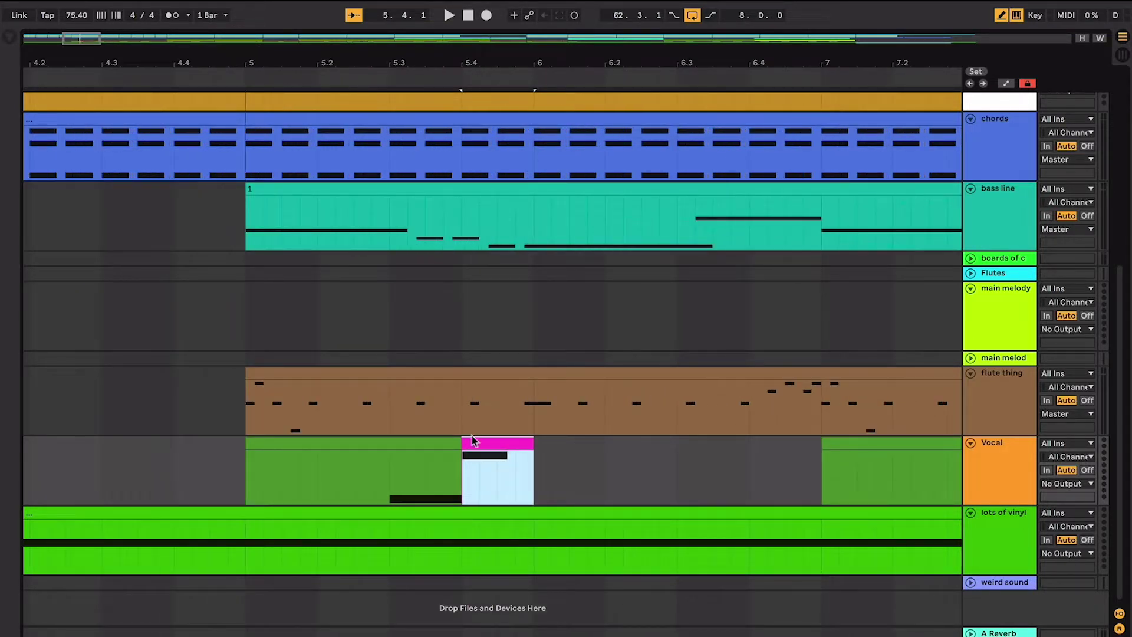
Play the arrangement through the first green Vocal clip at bar 5 and select the magenta clip beside it
scroll(461, 283, "left", 2)
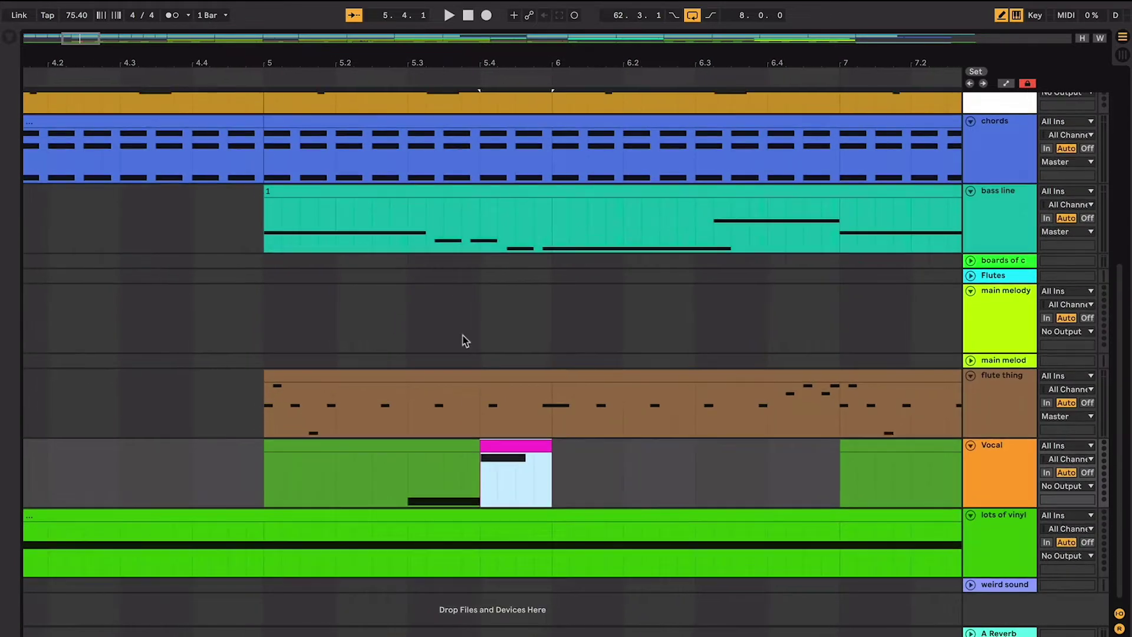
left_click(319, 456)
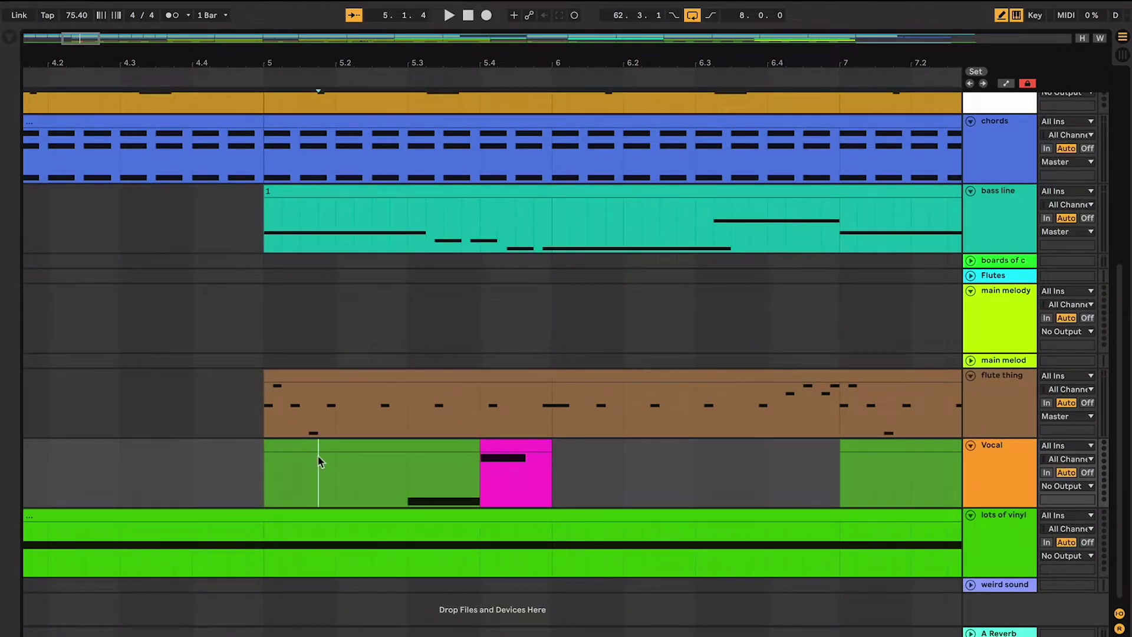
key("space")
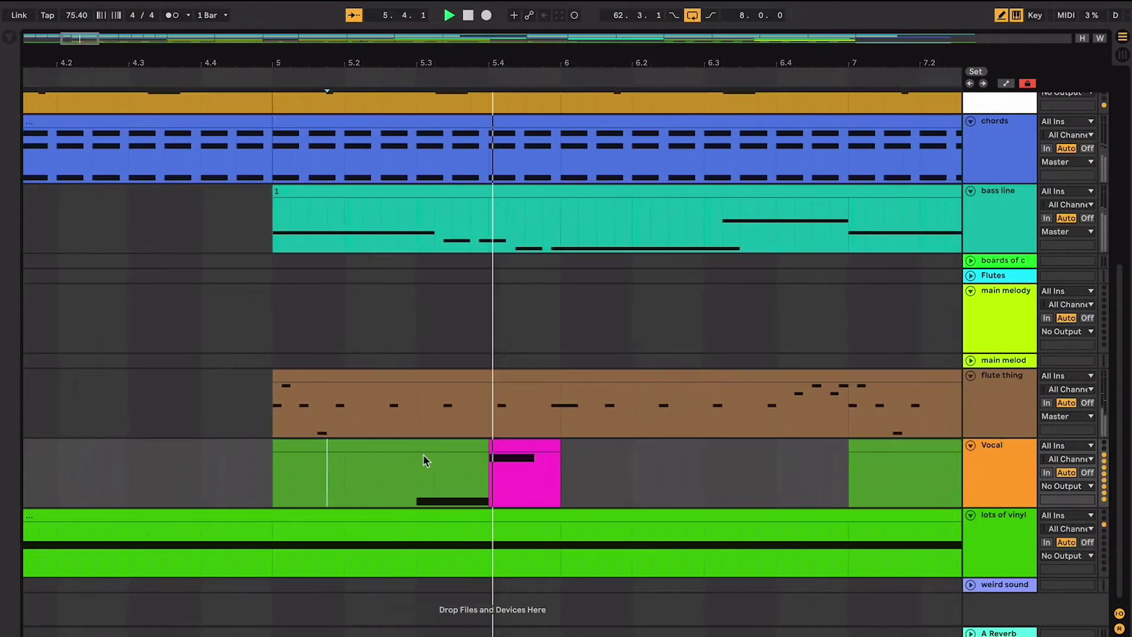
left_click(399, 444)
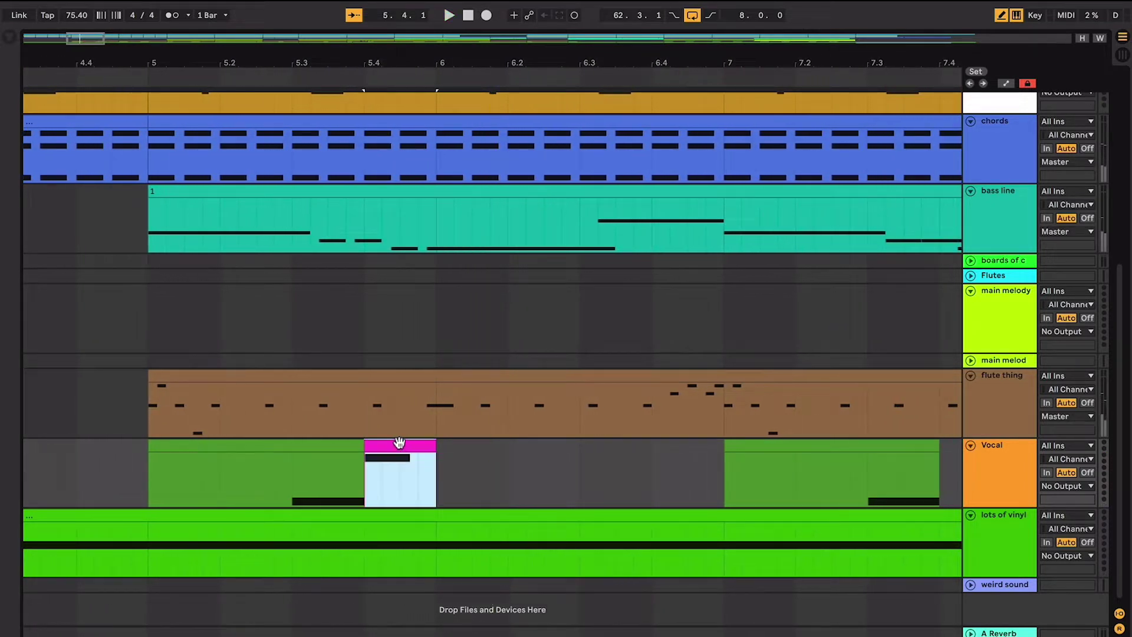
Try extending the first green Vocal clip over the magenta clip up to bar 6, and undo the change
left_click(352, 446)
left_click_drag(359, 446, 442, 446)
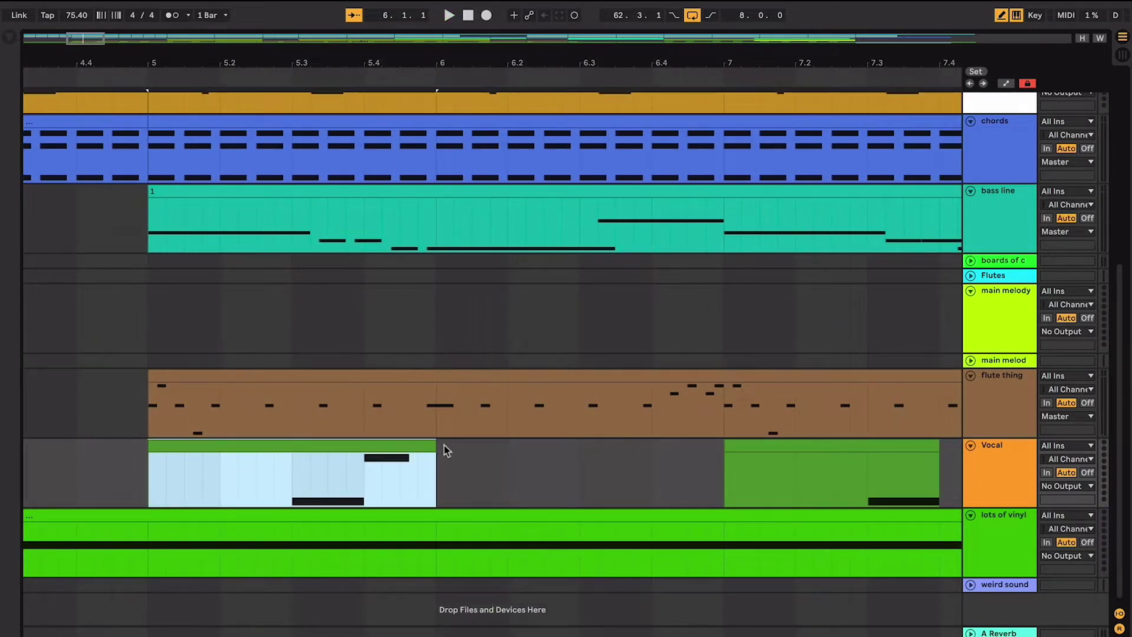
key("ctrl+z")
left_click(351, 477)
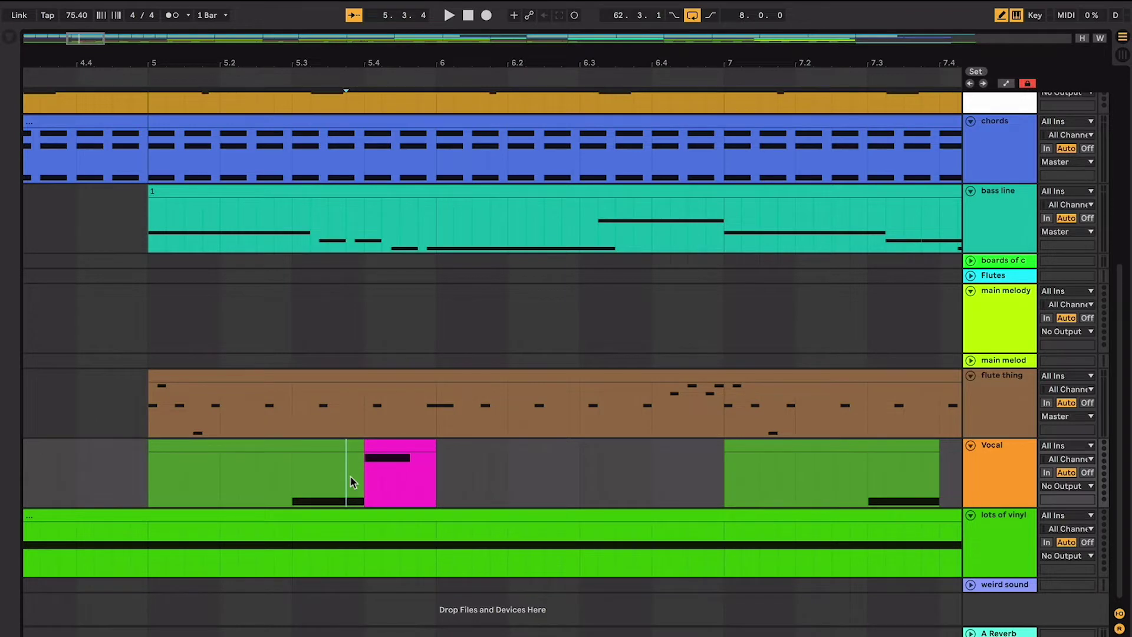
Mark the bass line, flute thing and Vocal section in bars 5 to 8, and extend the comparison into bar 12
key("minus")
key("minus")
key("minus")
key("minus")
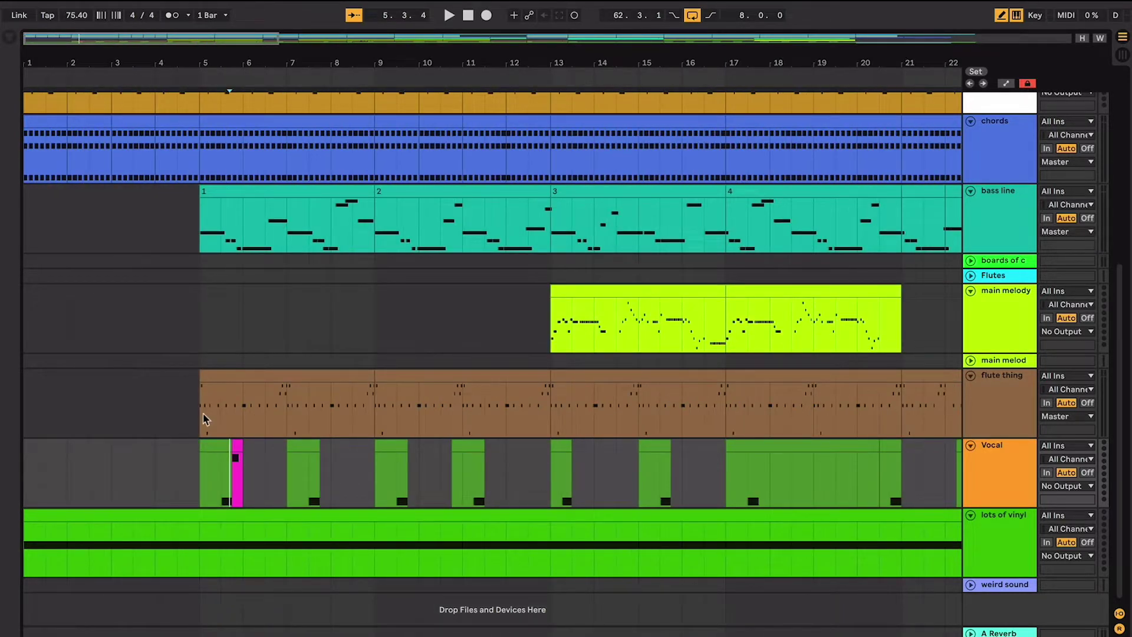
left_click_drag(202, 202, 365, 473)
scroll(190, 364, "up", 3)
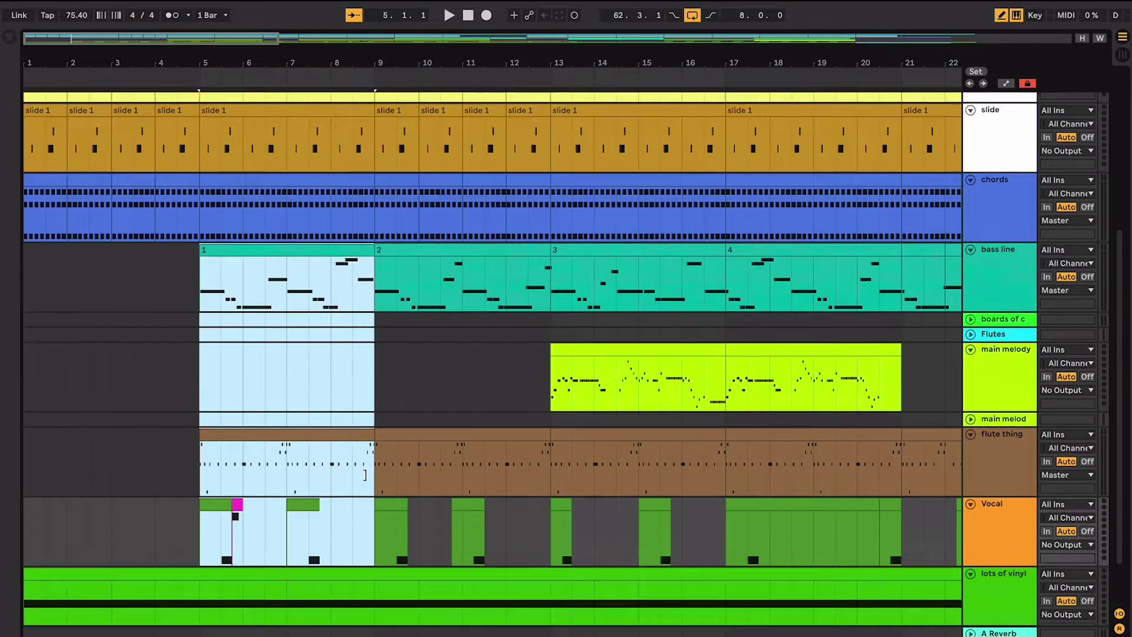
mouse_move(195, 366)
left_mouse_down()
mouse_move(4, 198)
mouse_move(9, 171)
left_mouse_up()
left_click(256, 362)
scroll(256, 361, "down", 3)
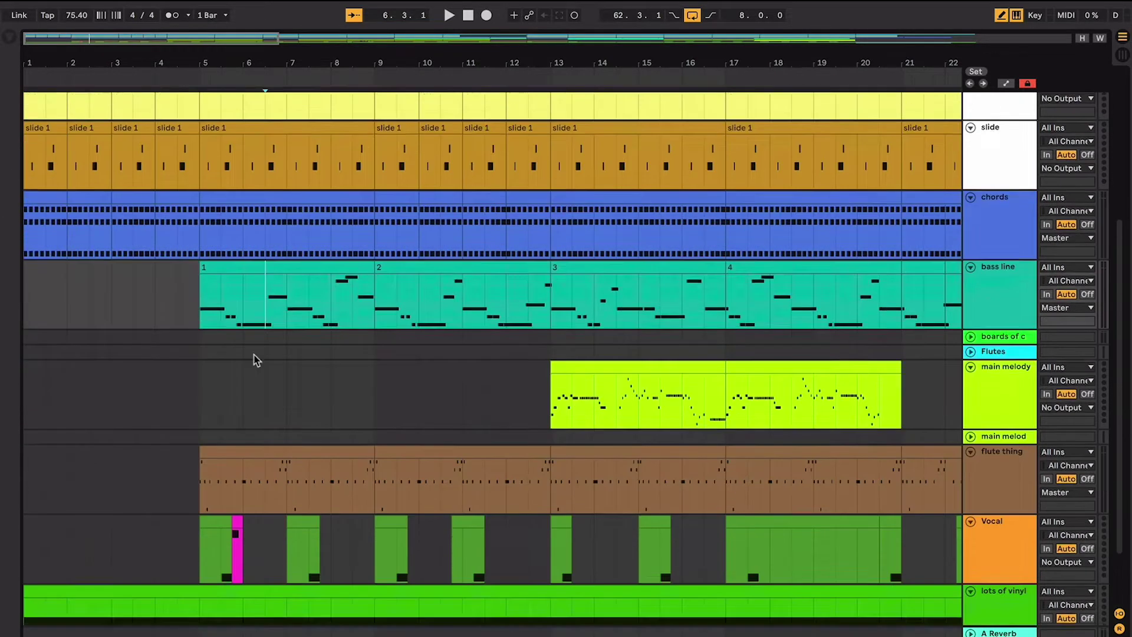
mouse_move(197, 294)
left_mouse_down()
mouse_move(614, 540)
mouse_move(517, 478)
mouse_move(533, 394)
left_mouse_up()
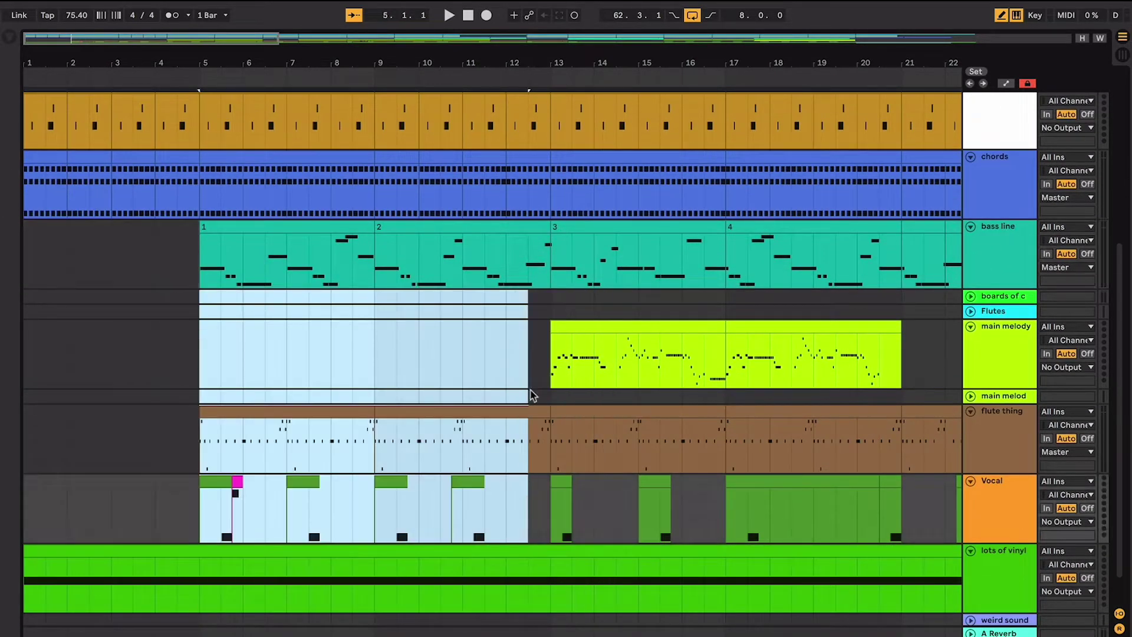
Place the insert marker at bar 13 on the Flutes track and examine where the main melody starts
left_click(542, 316)
scroll(543, 315, "up", 3)
scroll(543, 315, "right", 3)
scroll(566, 348, "down", 1)
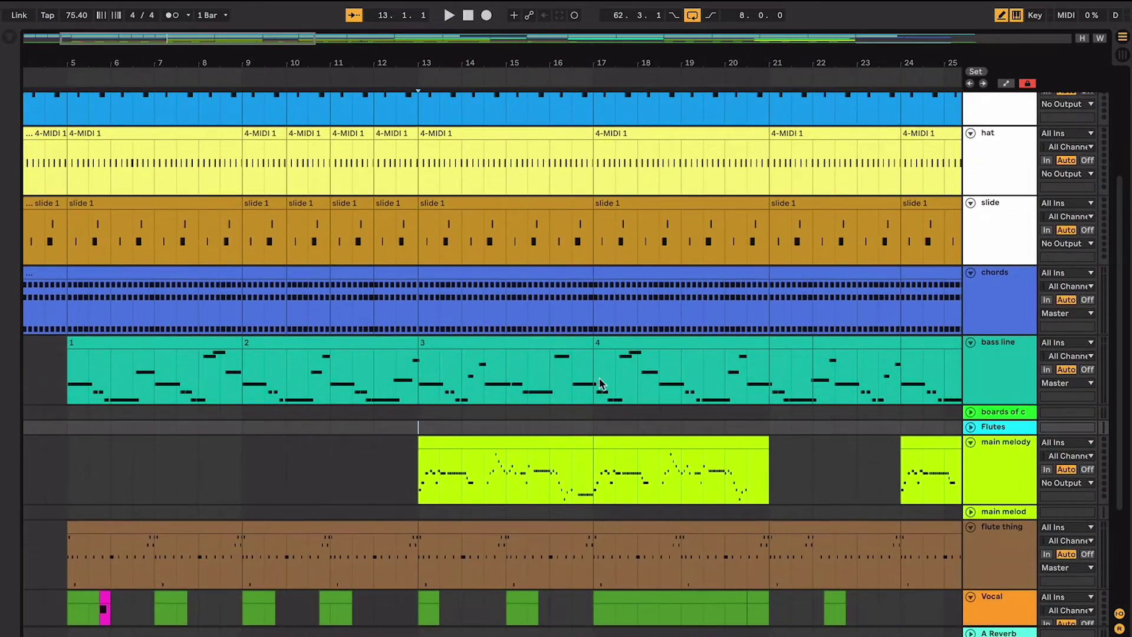
scroll(599, 380, "down", 3)
key("plus")
key("plus")
key("plus")
key("plus")
key("plus")
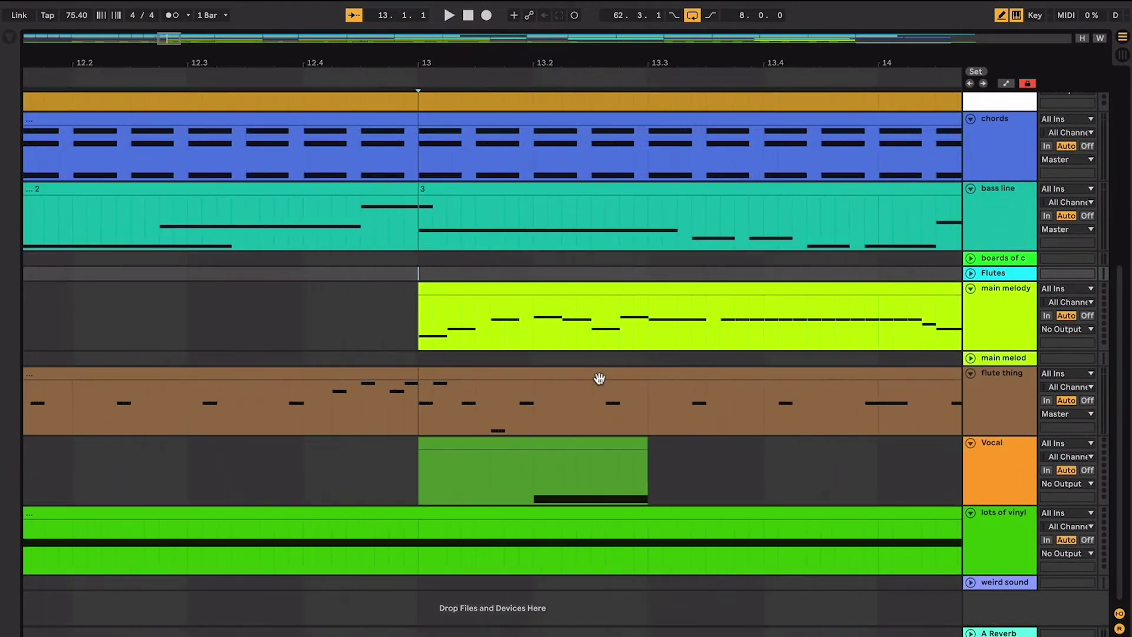
key("minus")
scroll(599, 378, "down", 6)
Mark the Flutes stretch leading up to bar 13 and play the arrangement from just before the main melody into bar 21
left_click_drag(418, 271, 118, 280)
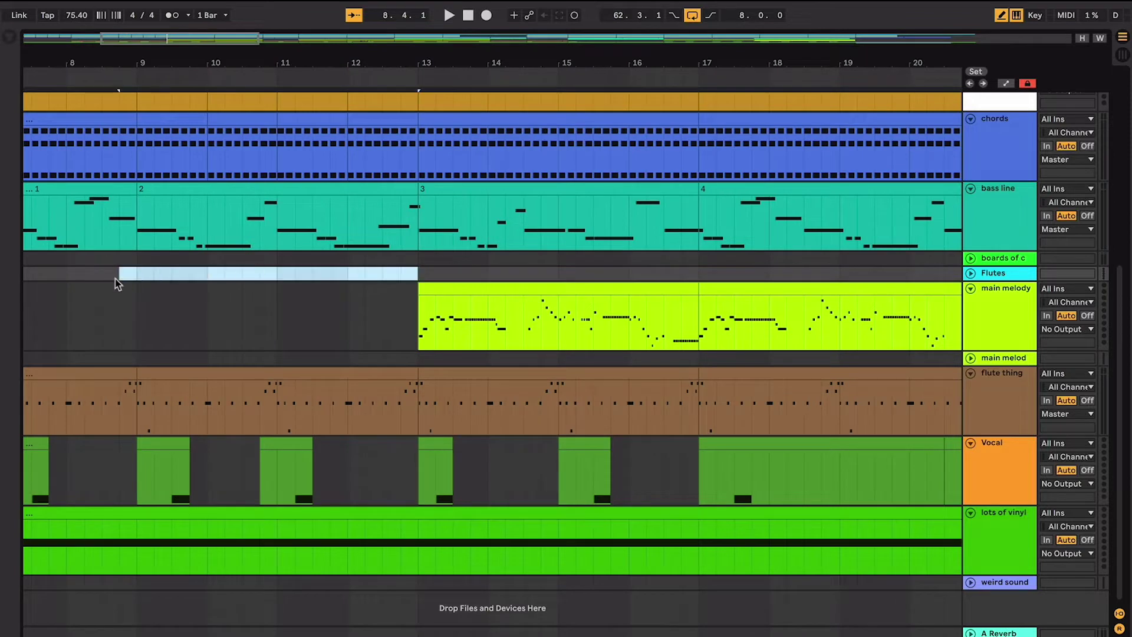
left_click(241, 271)
left_click(399, 276)
key("space")
scroll(398, 278, "up", 8)
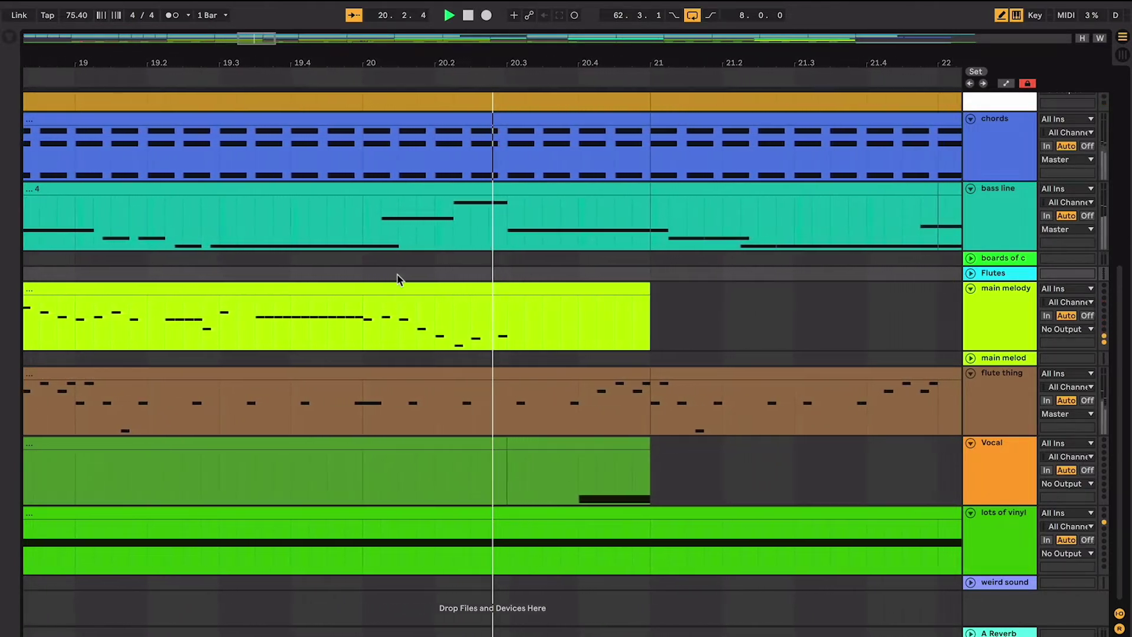
key("minus")
key("minus")
key("minus")
key("minus")
key("minus")
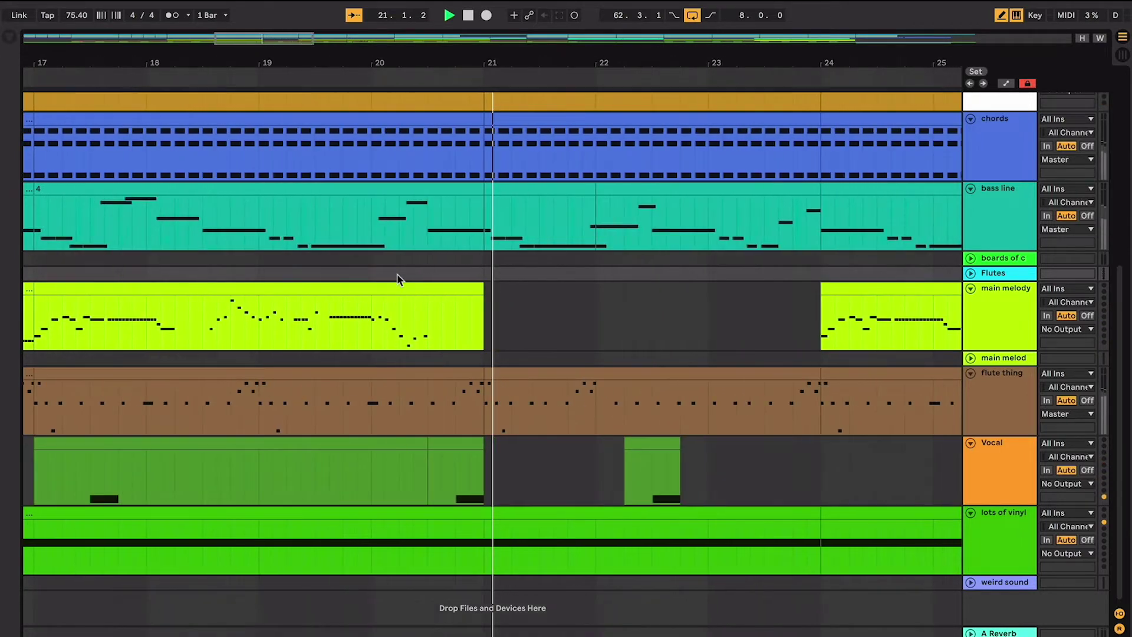
key("space")
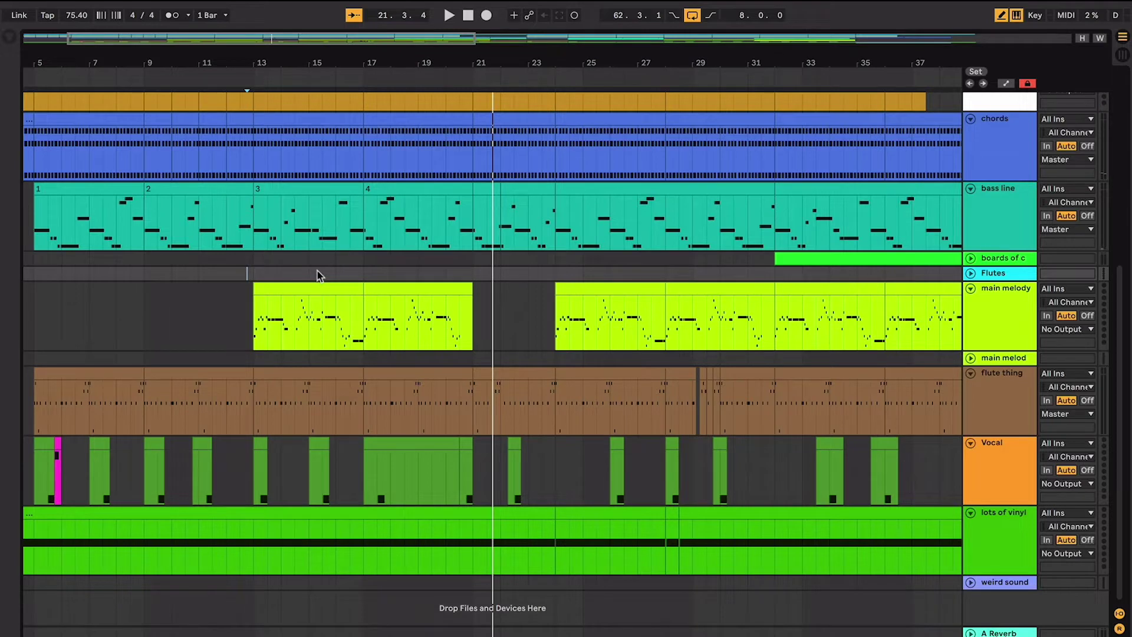
Mark the section from bar 13 to 16.3 across the Flutes and bass line tracks, alongside the first main melody clip
left_click(255, 268)
key("plus")
key("plus")
key("plus")
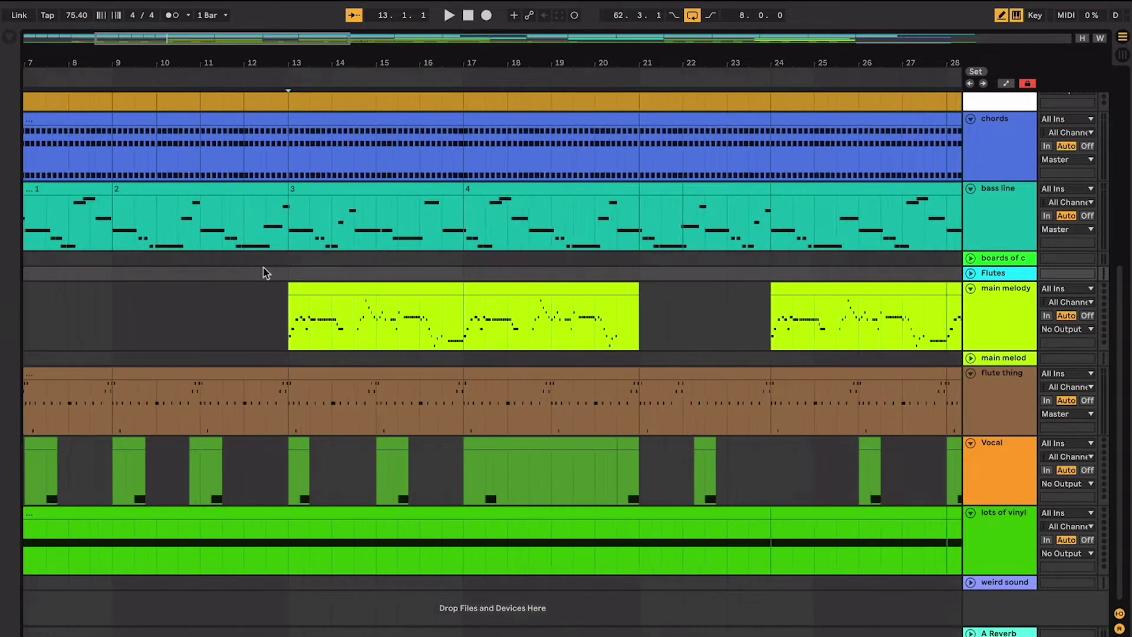
mouse_move(291, 271)
left_mouse_down()
mouse_move(435, 257)
mouse_move(540, 232)
left_mouse_up()
left_click(541, 232)
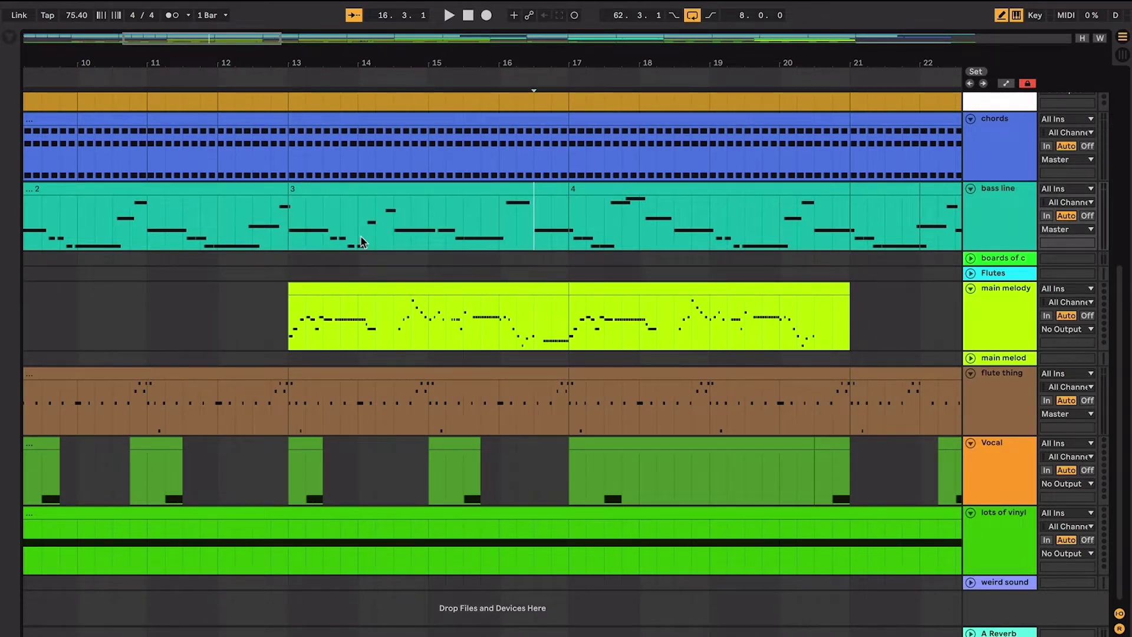
Inspect the first bass line clip's notes in the clip editor, and turn off Draw Mode
scroll(362, 242, "left", 10)
left_click_drag(253, 200, 280, 200)
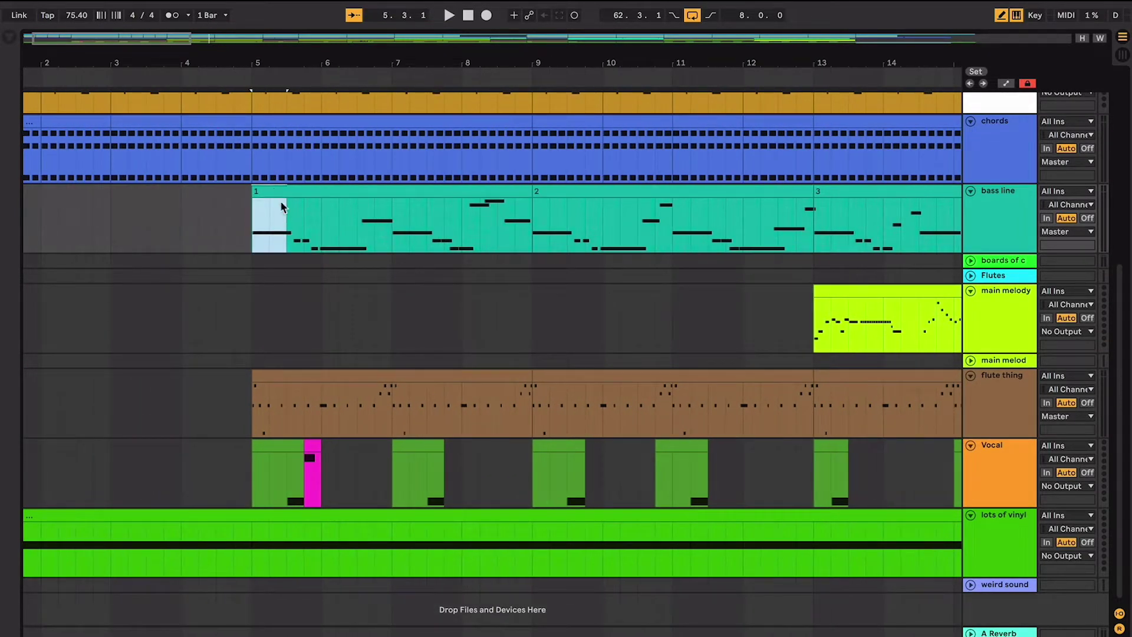
double_click(295, 187)
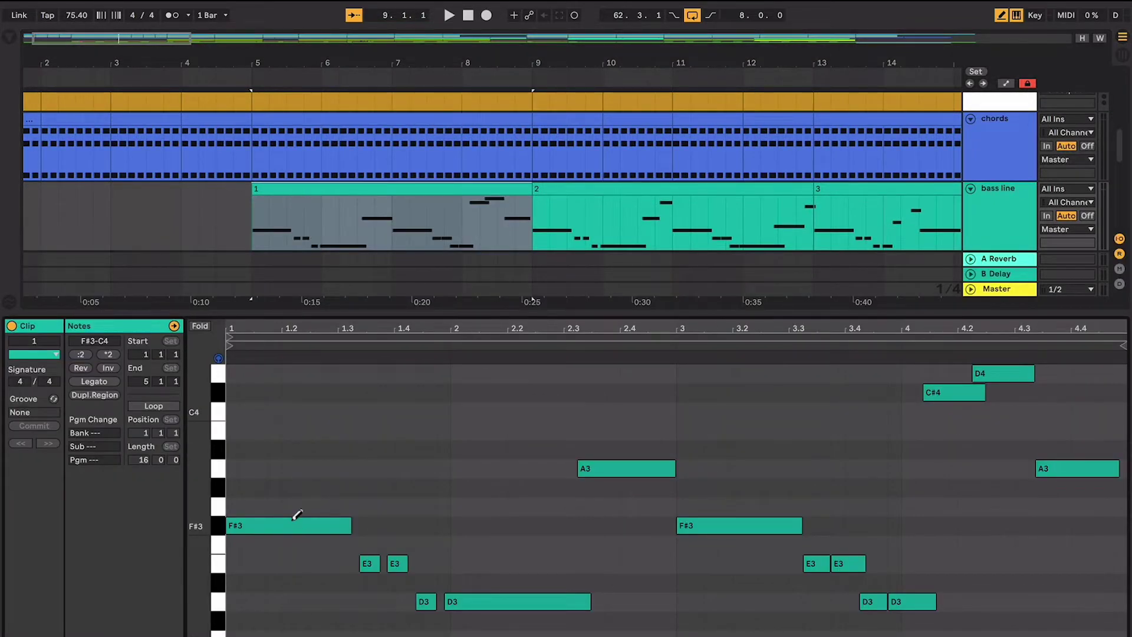
key("b")
key("ctrl+alt+l")
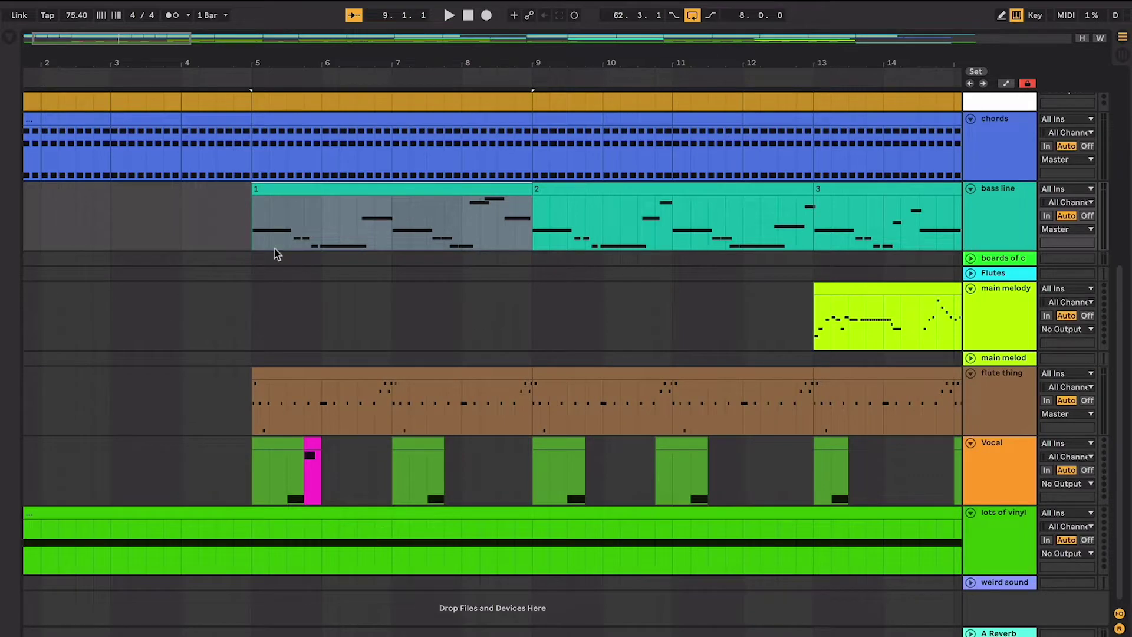
Mark the long notes at bar 5 and bar 7 in the first bass line clip
left_click_drag(257, 227, 308, 229)
left_click(290, 228)
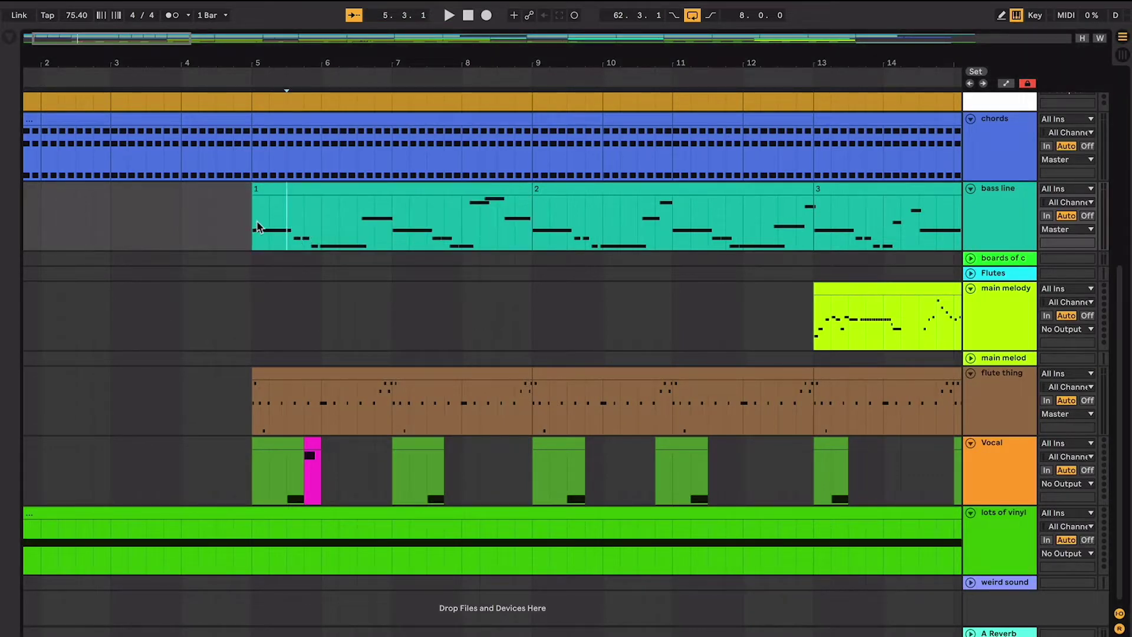
left_click_drag(392, 224, 430, 226)
scroll(430, 225, "right", 2)
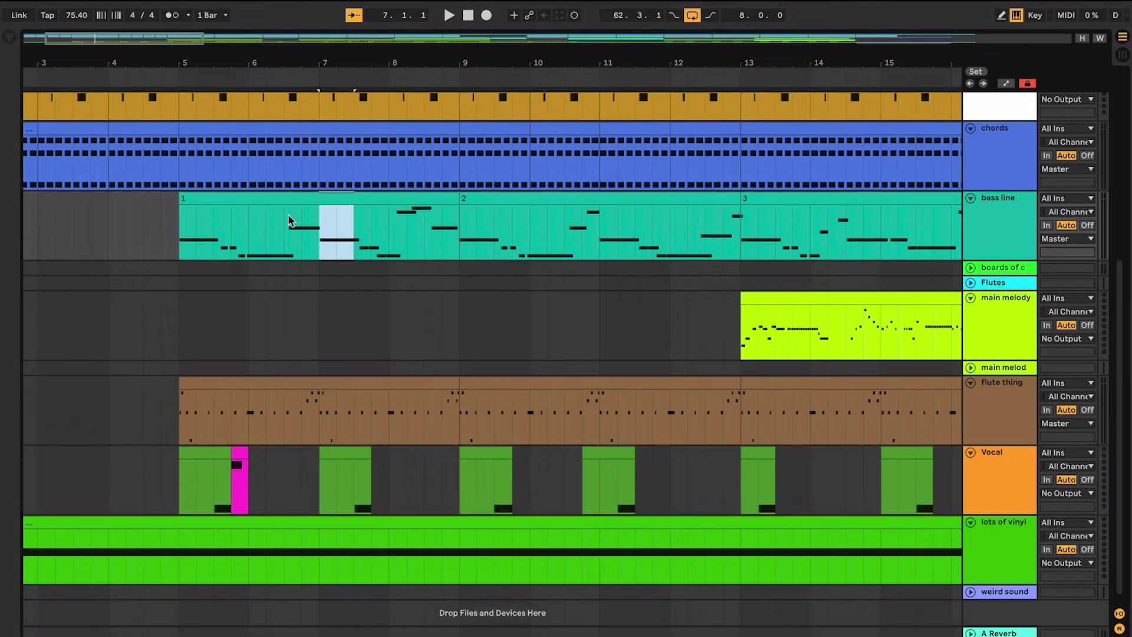
left_click_drag(313, 223, 142, 229)
left_click(317, 230)
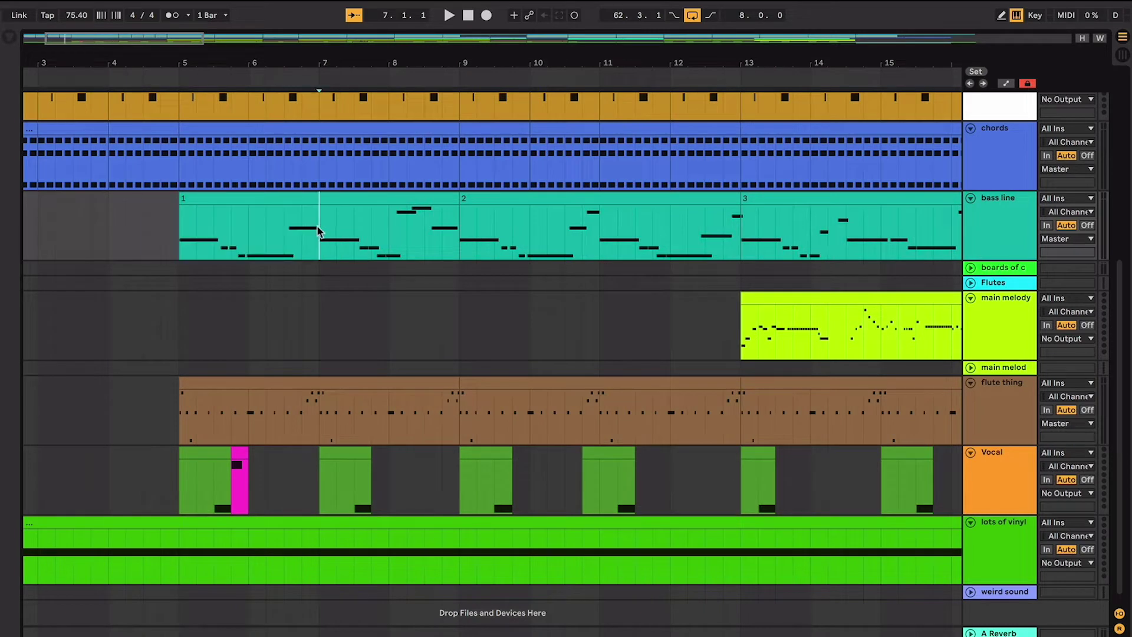
Play short excerpts of the bass line from bars 5, 7, 9 and 11 to compare how each phrase starts
key("space")
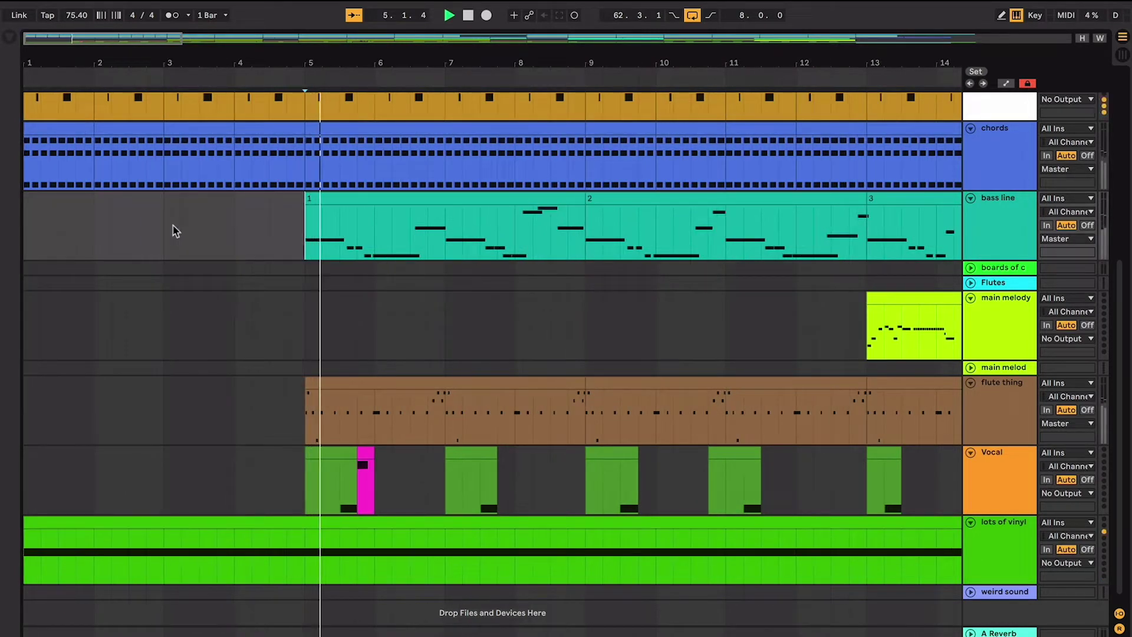
left_click(446, 243)
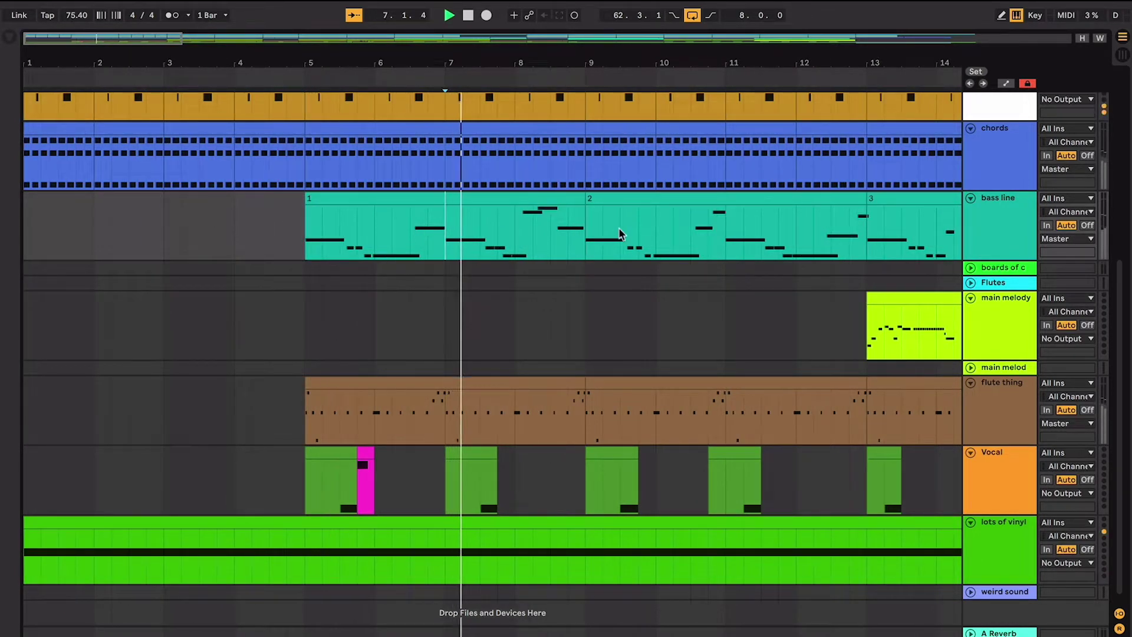
left_click(594, 234)
key("space")
key("space")
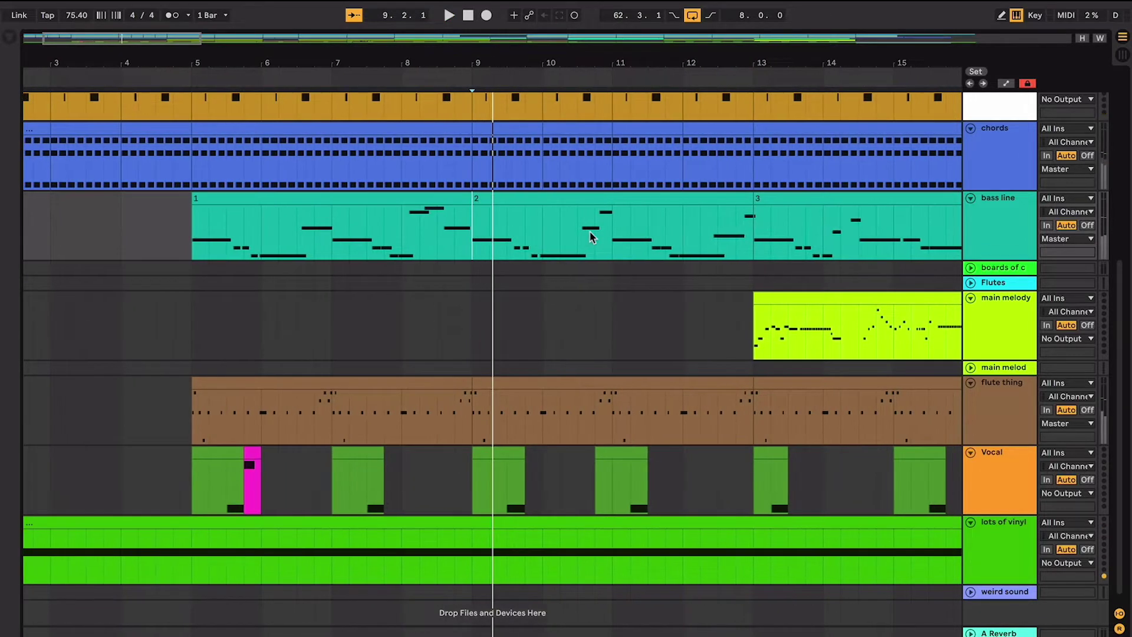
left_click(606, 232)
key("space")
key("space")
scroll(607, 235, "right", 2)
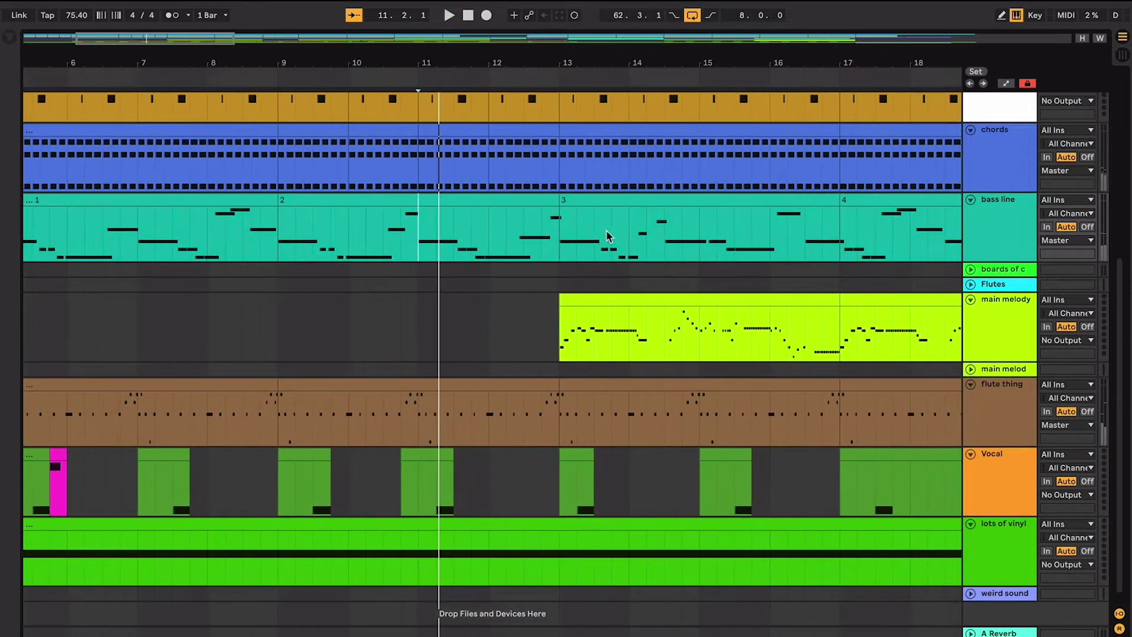
Locate the start of the third bass line clip at bar 13 and select the first main melody clip for comparison
scroll(609, 236, "up", 2)
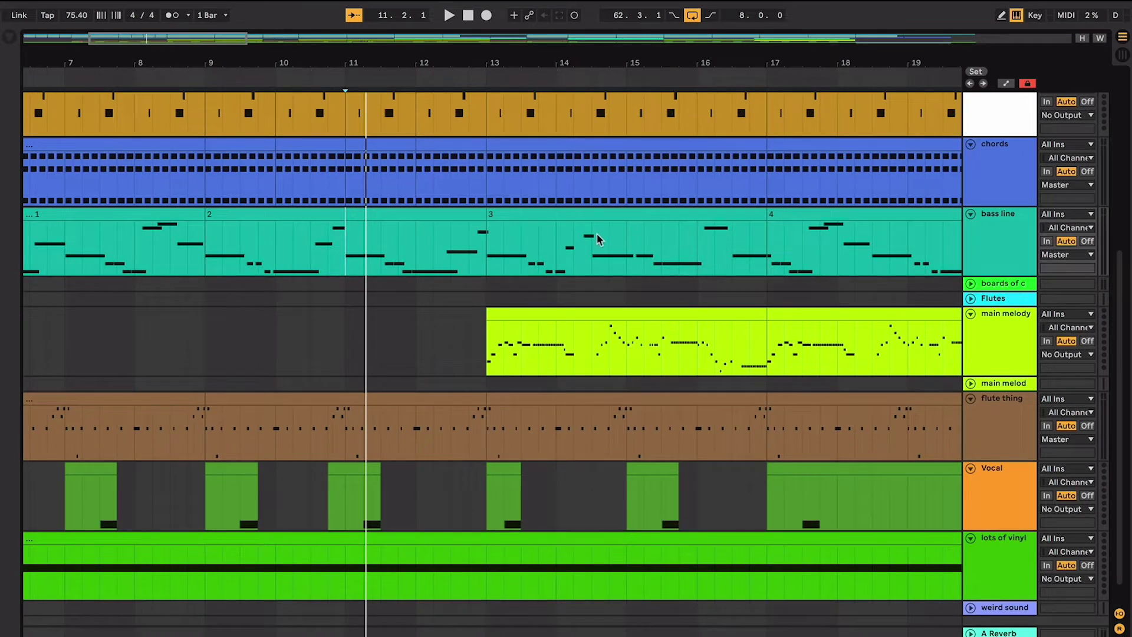
scroll(598, 234, "left", 2)
left_click(587, 242)
scroll(587, 242, "right", 1)
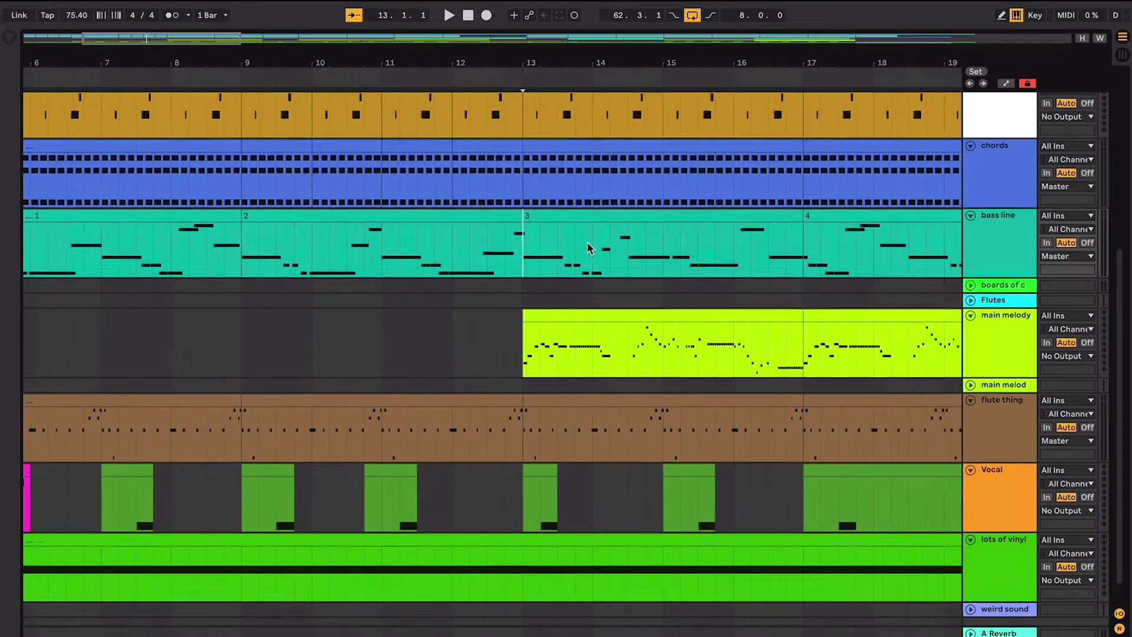
scroll(589, 248, "right", 1)
left_click(548, 321)
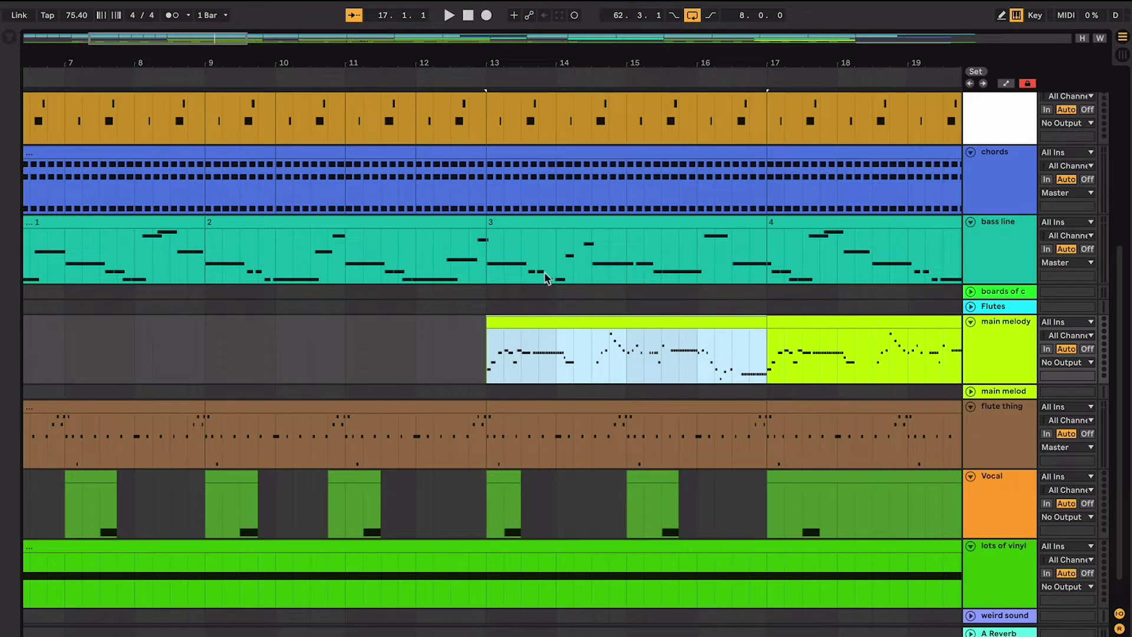
left_click(493, 265)
scroll(493, 265, "left", 4)
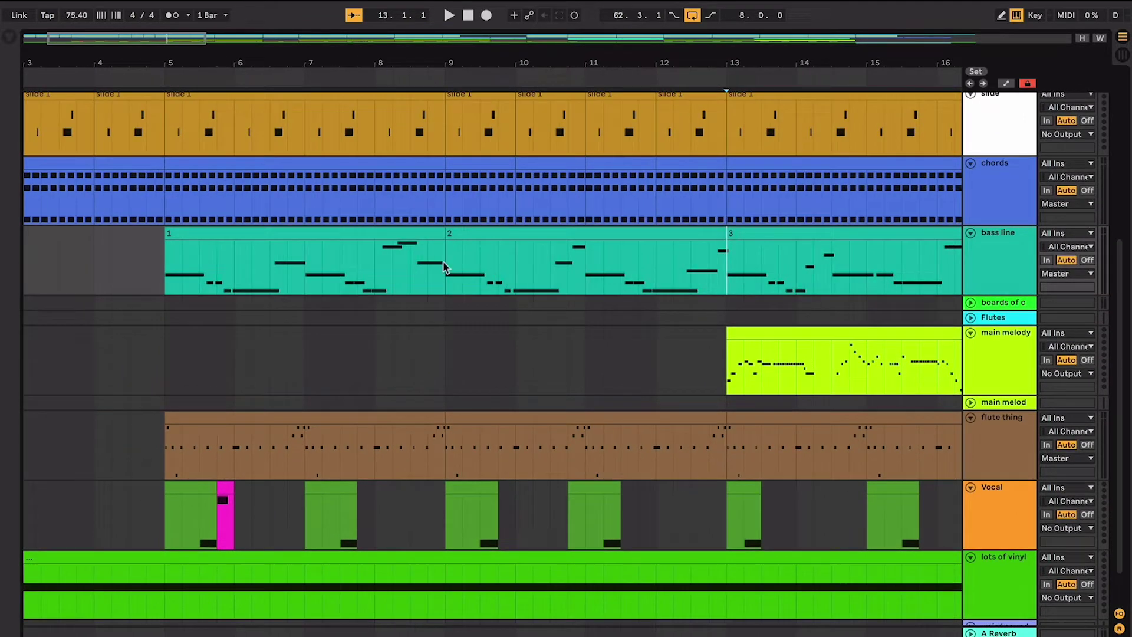
Play the short bass line notes in the middle of bars 5, 7 and 9 to compare their rhythm
left_click_drag(444, 267, 461, 267)
left_click_drag(200, 282, 265, 283)
left_click(200, 282)
key("space")
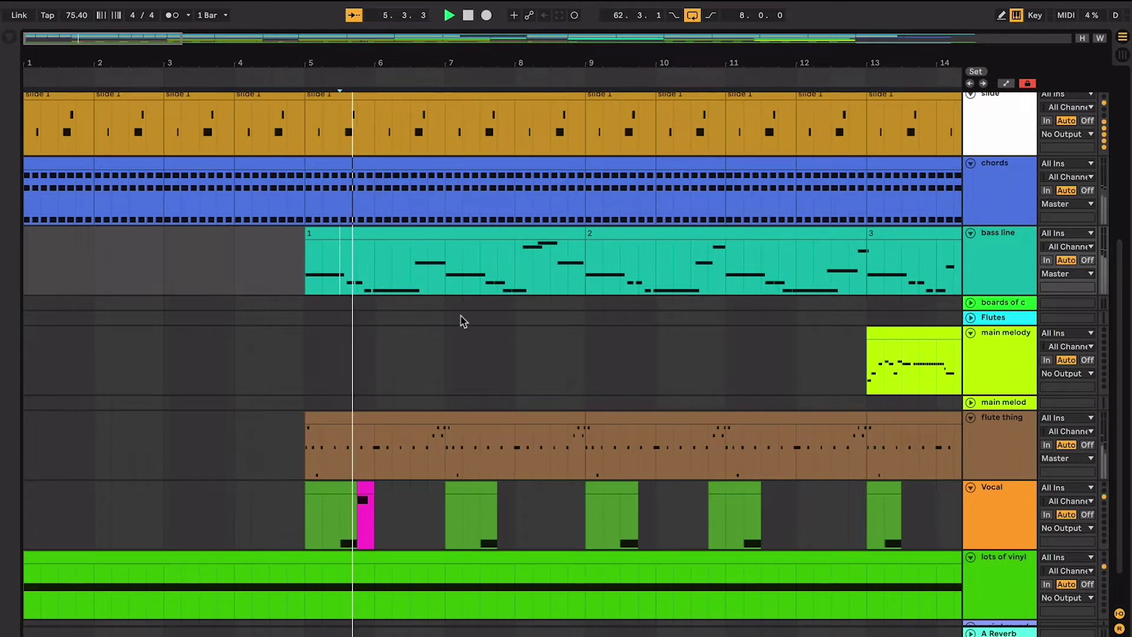
left_click(480, 289)
key("space")
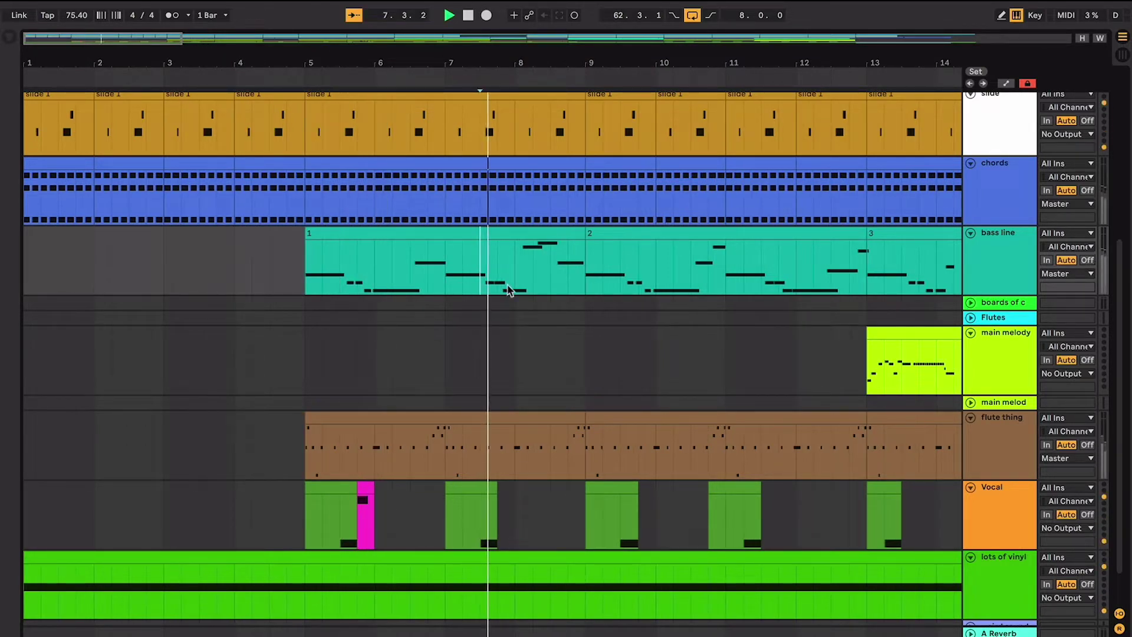
scroll(561, 289, "right", 1)
left_click(583, 291)
key("space")
key("space")
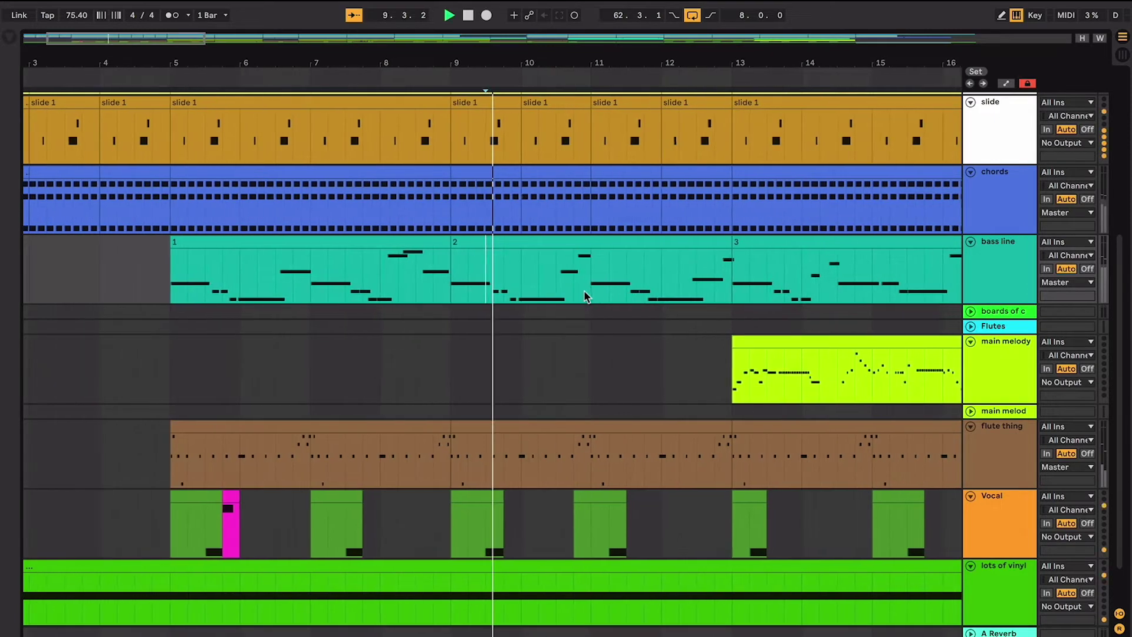
Play the second bass line clip through bar 11 and mark the long low note at the start of bar 12
scroll(584, 290, "right", 1)
left_click(604, 300)
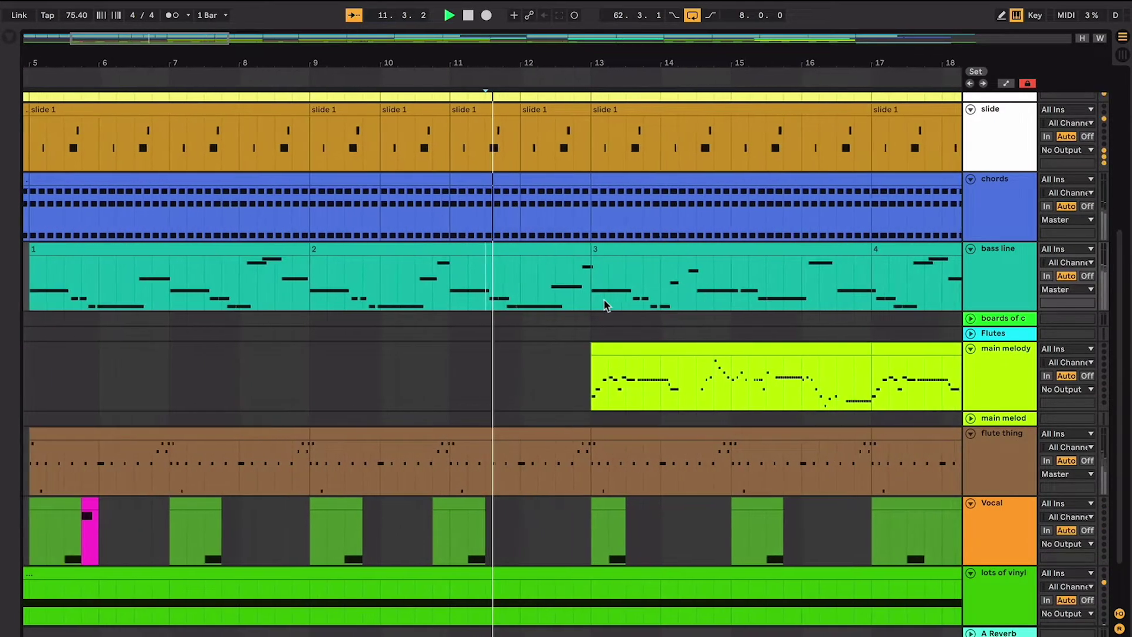
key("space")
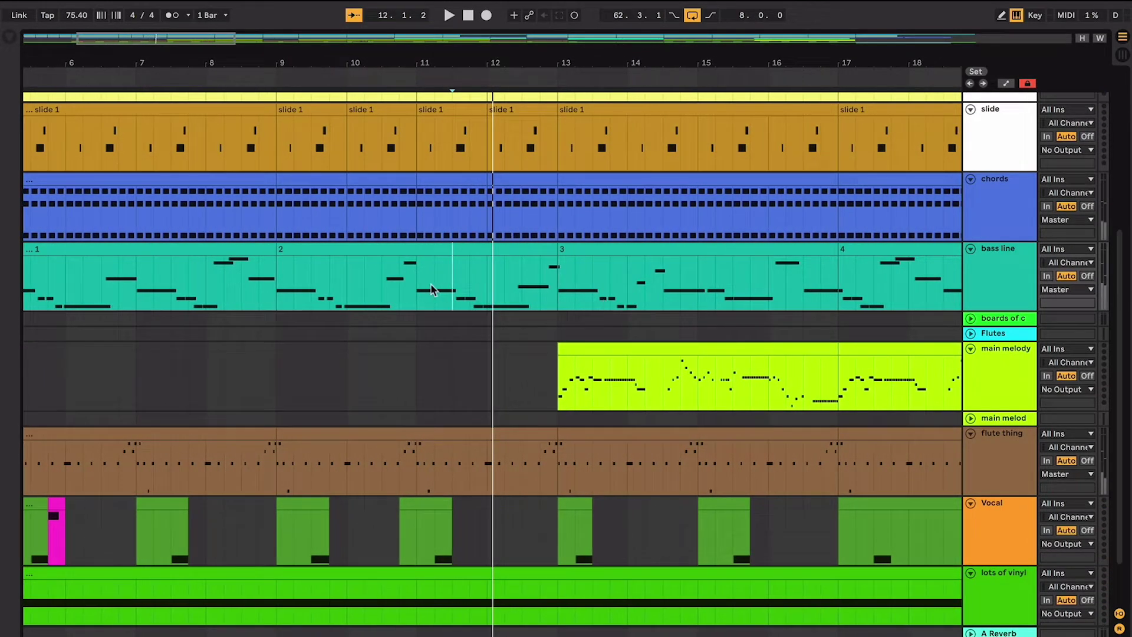
left_click_drag(419, 283, 510, 295)
left_click(458, 281)
left_click(489, 300)
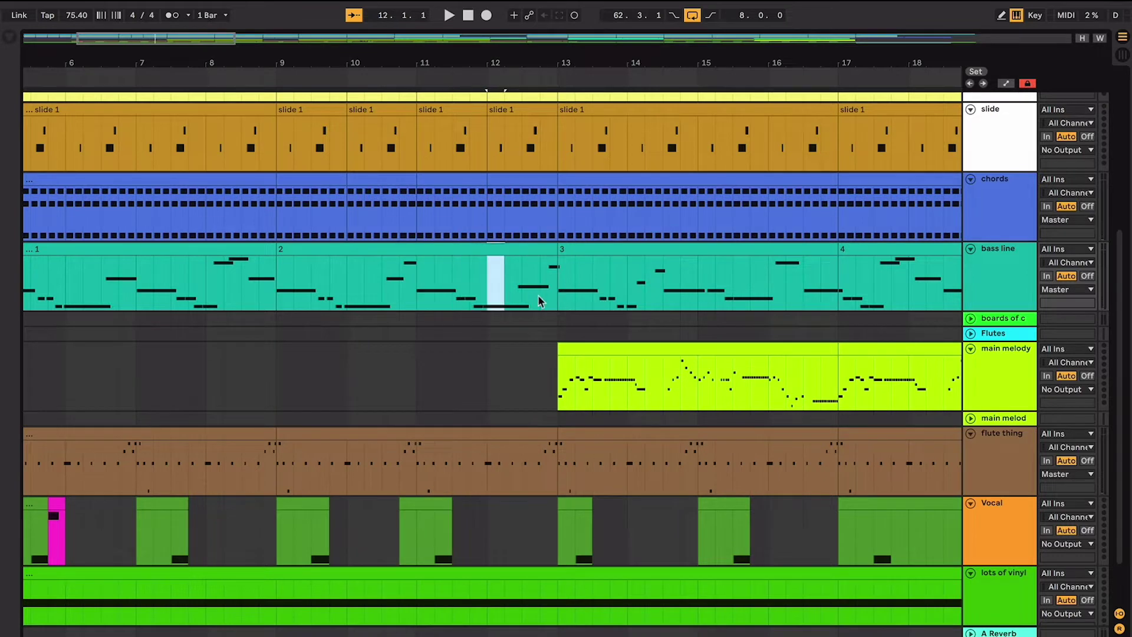
Mark the bass notes at bar 15 in the third bass line clip and play the phrase from bar 14
scroll(566, 289, "right", 3)
left_click(589, 282)
scroll(589, 283, "right", 1)
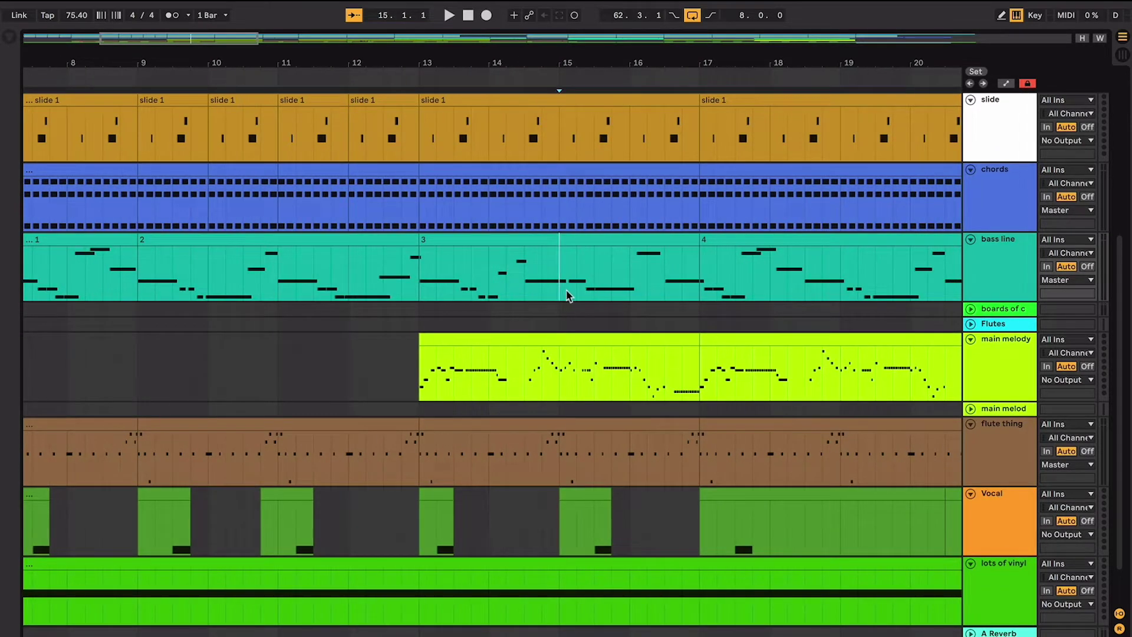
left_click_drag(560, 293, 632, 287)
left_click(552, 270)
left_click_drag(552, 270, 593, 260)
left_click(560, 269)
left_click(505, 280)
key("space")
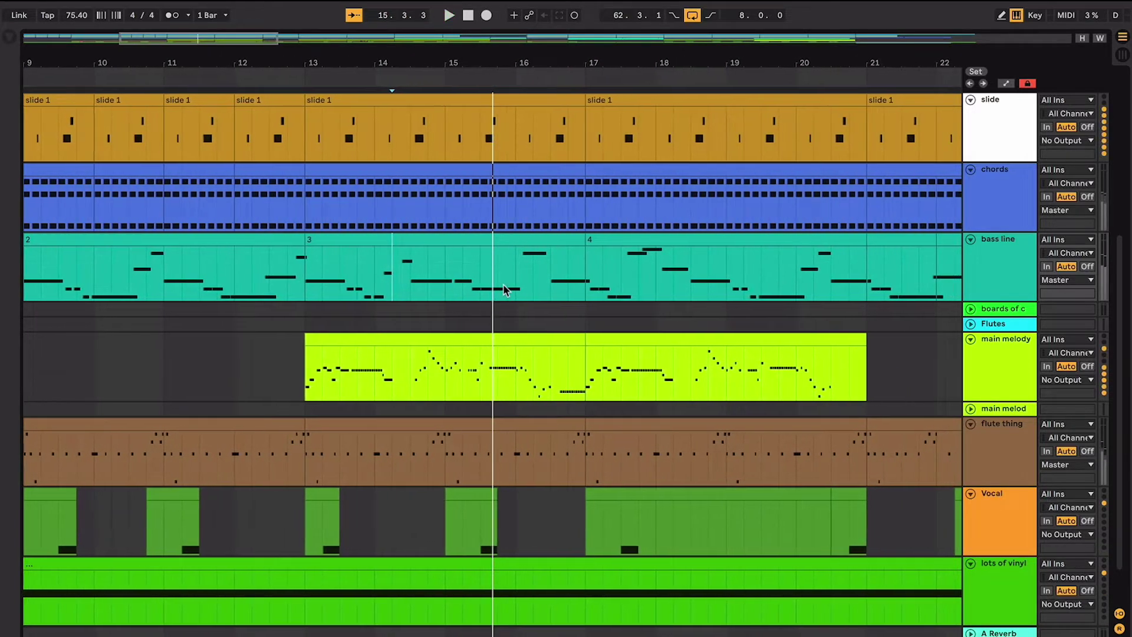
key("space")
In the third bass line clip, copy the first group of short E3 and D3 notes and paste it at the clip's bar 3
double_click(494, 239)
left_click(699, 494)
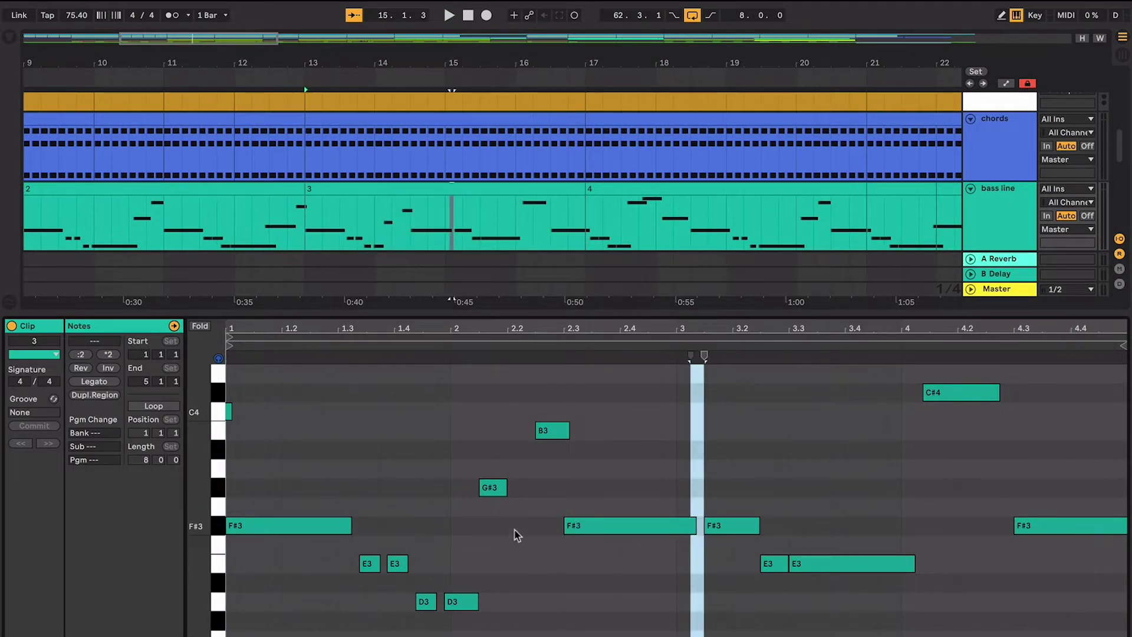
left_click_drag(519, 536, 361, 634)
key("ctrl+c")
left_click(677, 565)
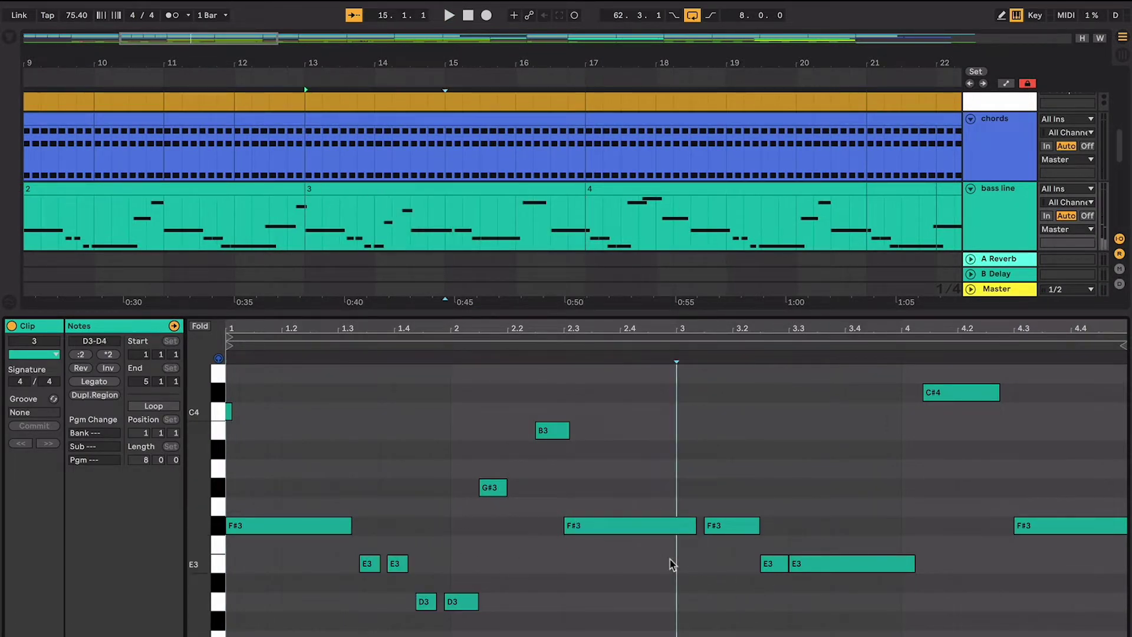
key("ctrl+v")
Delete the leftover original notes around the pasted phrase in the clip's bar 3, and play the edited bass line
left_click(747, 499)
left_click_drag(774, 527, 825, 573)
key("Delete")
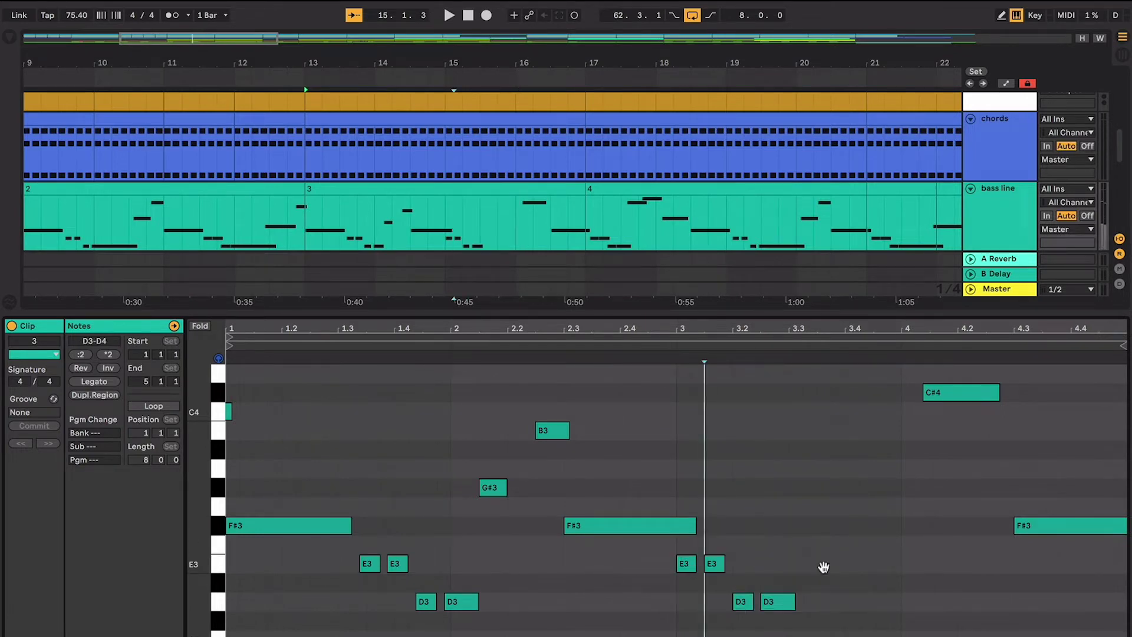
key("ctrl+alt+l")
key("space")
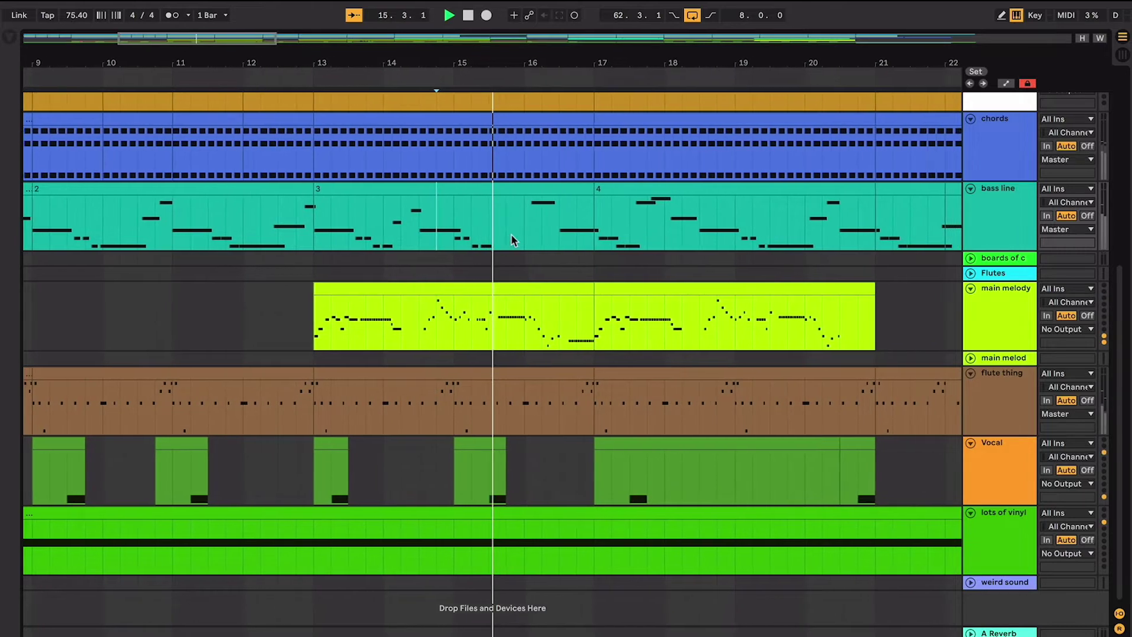
Lengthen the last pasted D3 note to just past the clip's bar 4 and stop playback
double_click(499, 194)
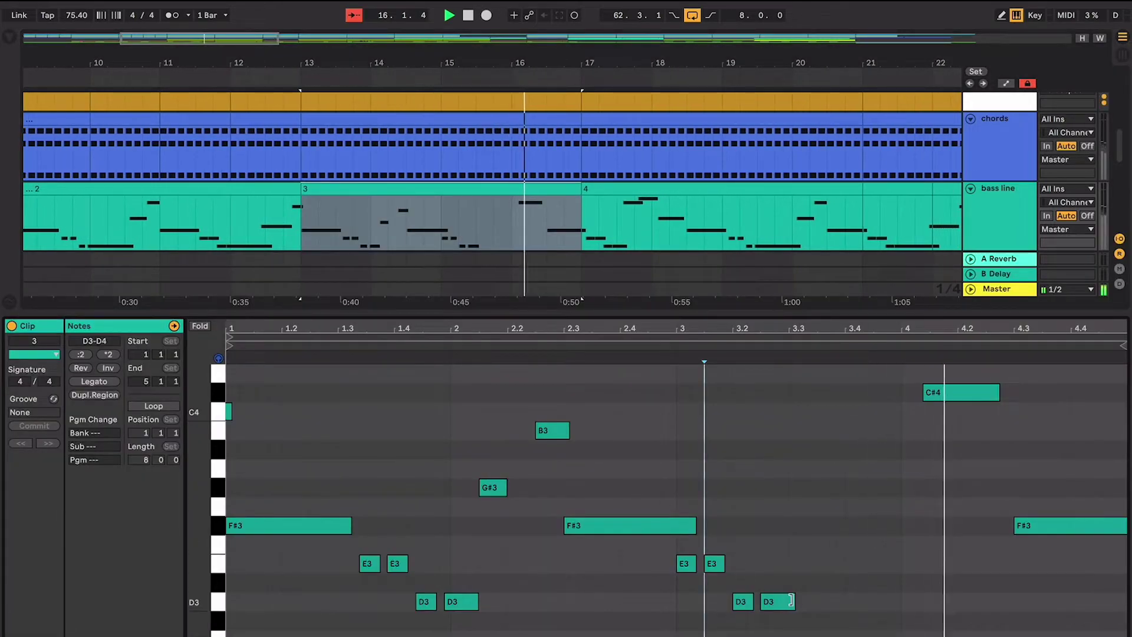
left_click_drag(794, 601, 921, 598)
key("super+alt+l")
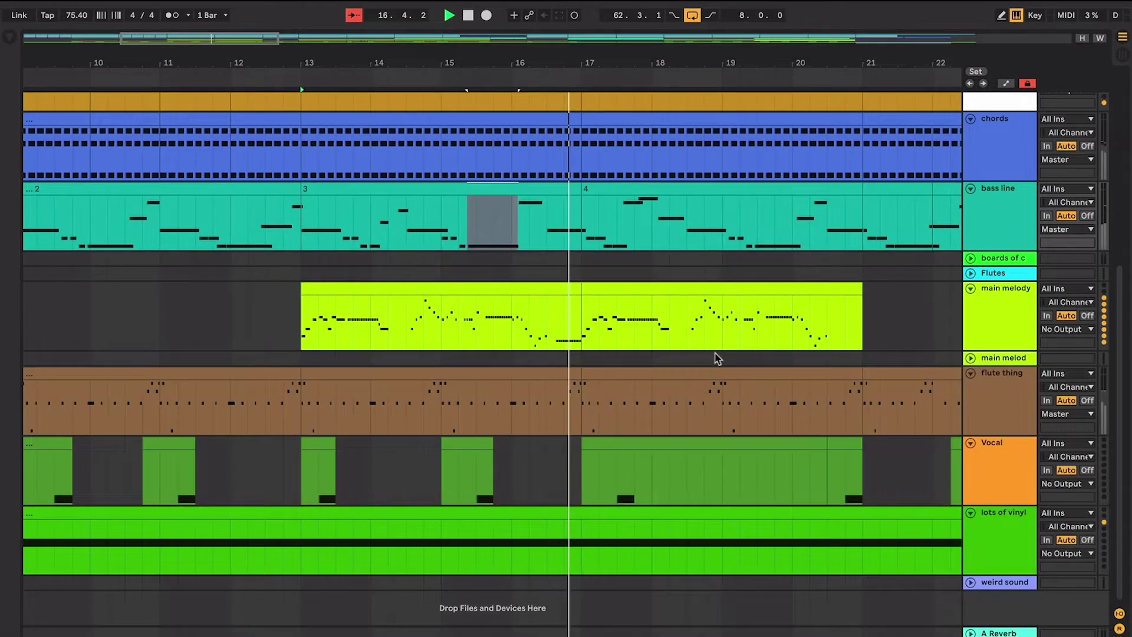
key("space")
Examine how the third bass line clip fits into the rest of the arrangement and return to bar 15
left_click(559, 216)
key("minus")
key("minus")
left_click(414, 227)
key("minus")
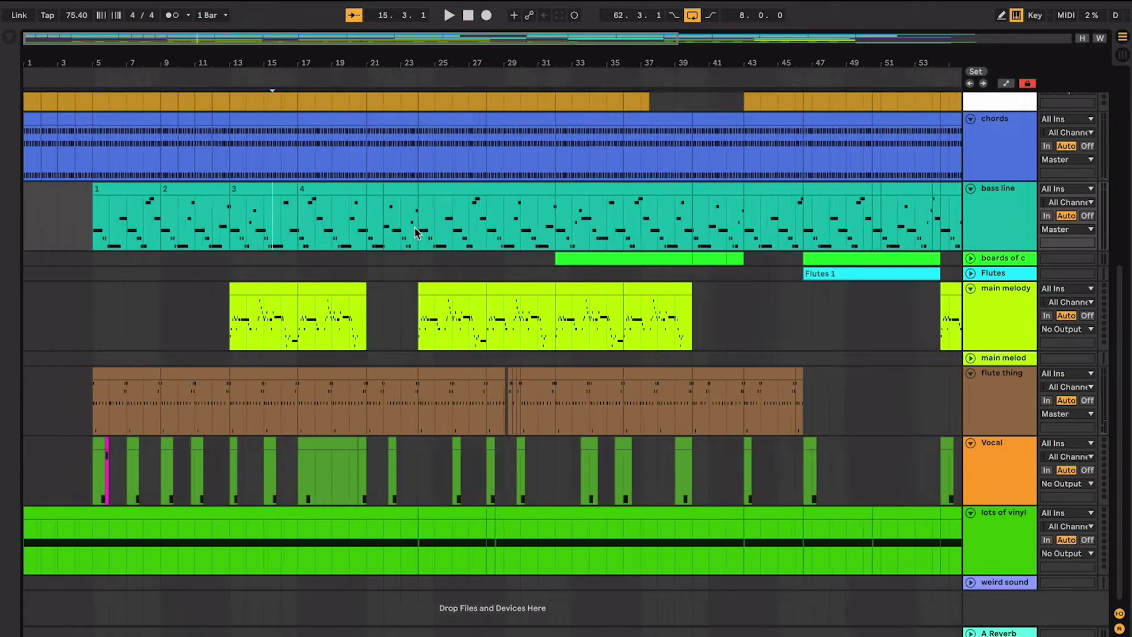
key("plus")
key("plus")
key("plus")
scroll(414, 227, "left", 2)
scroll(415, 227, "left", 2)
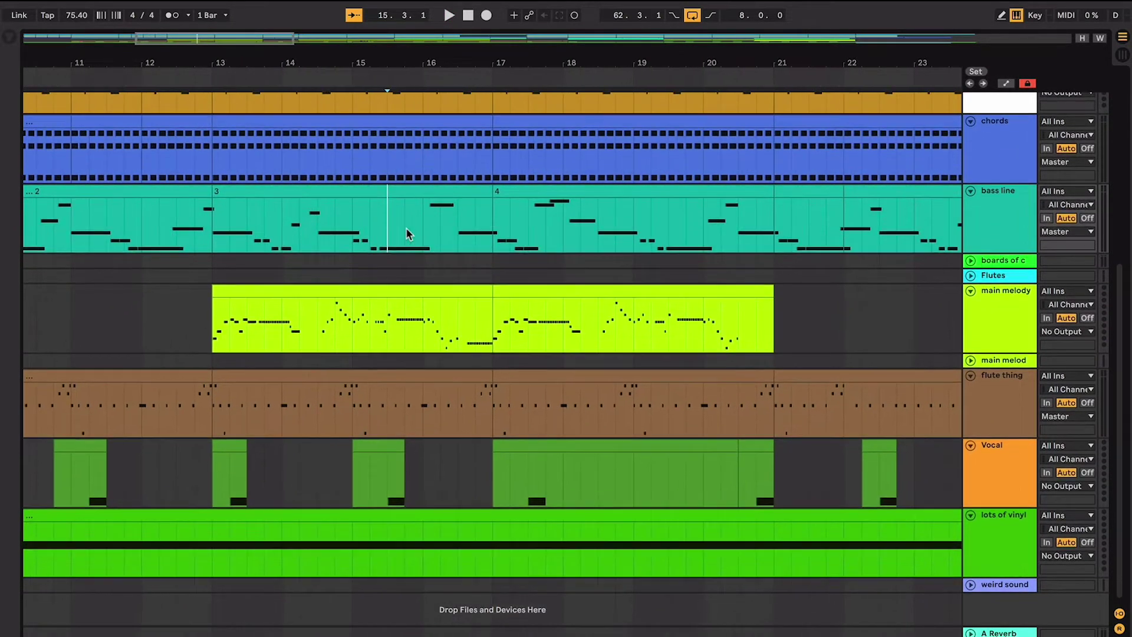
Mark bars 15 and 16 of the third bass line clip as the second half of its phrase
left_click(356, 236)
scroll(357, 237, "left", 2)
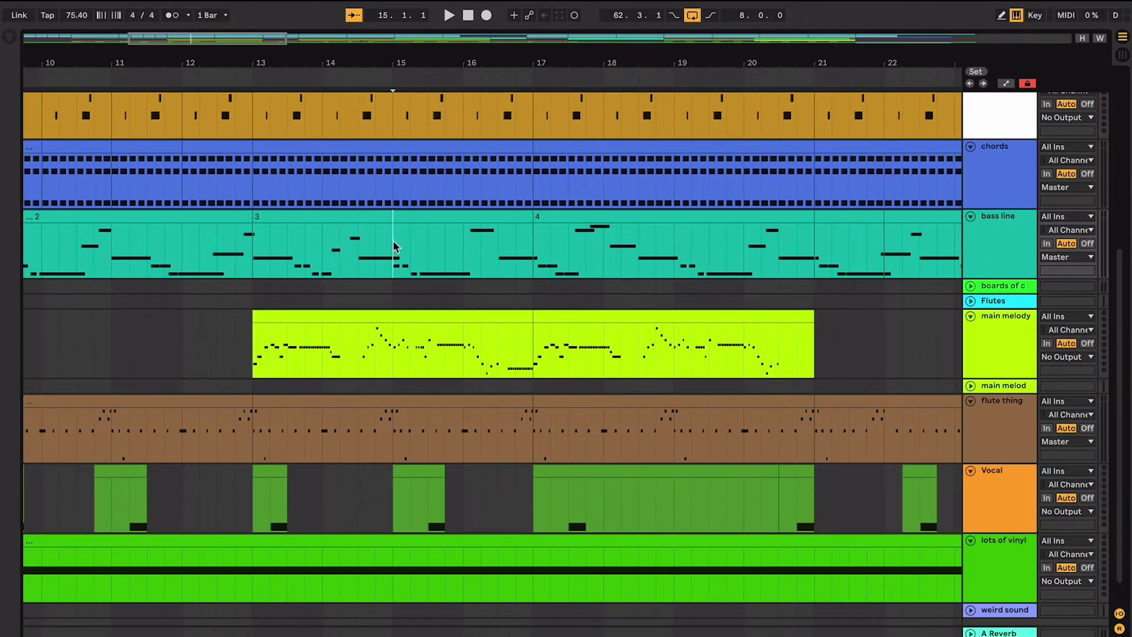
left_click_drag(393, 240, 535, 243)
scroll(535, 243, "left", 2)
scroll(489, 247, "left", 2)
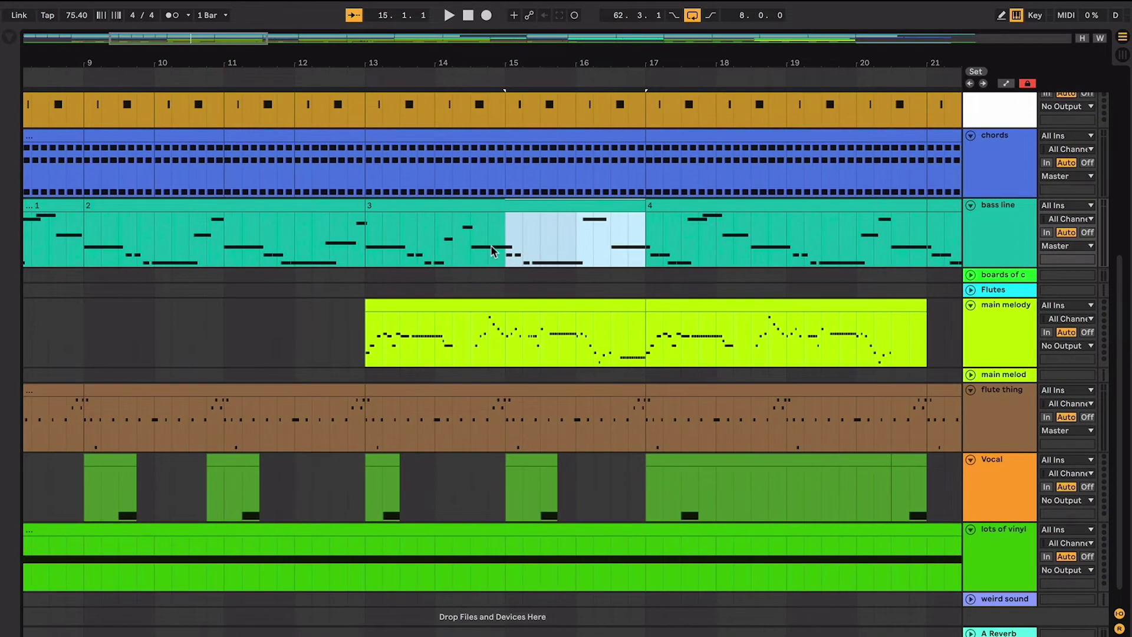
left_click(506, 248)
Select the second main melody clip at bar 17 and view it alongside the bass line clips
scroll(506, 248, "right", 1)
scroll(505, 248, "up", 1)
scroll(506, 246, "up", 1)
scroll(505, 245, "right", 1)
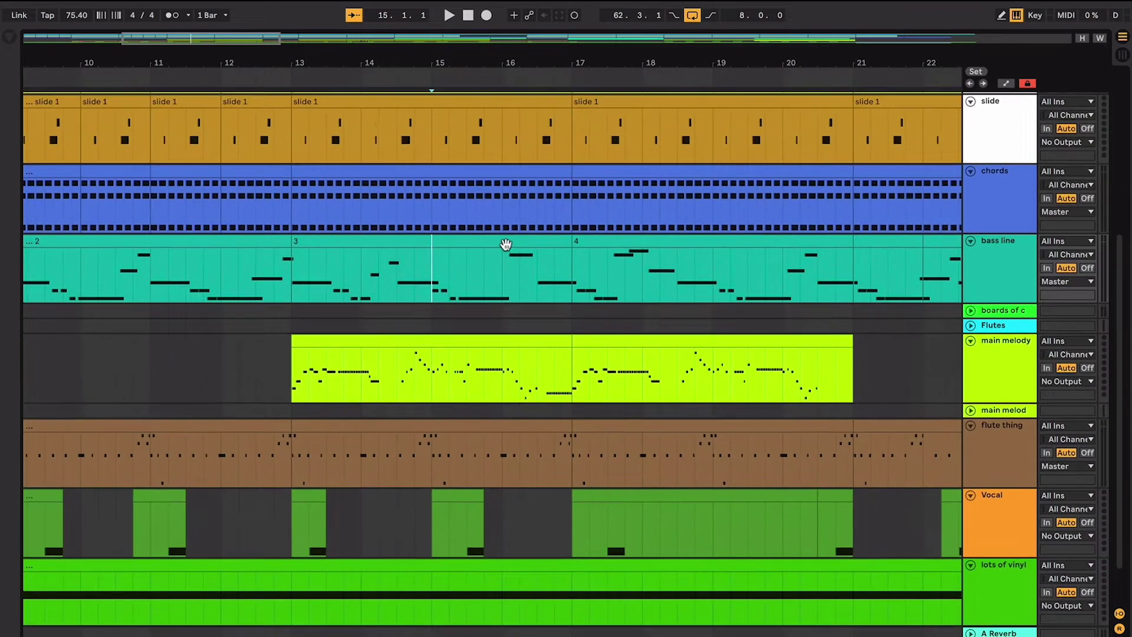
scroll(536, 263, "right", 1)
left_click(569, 340)
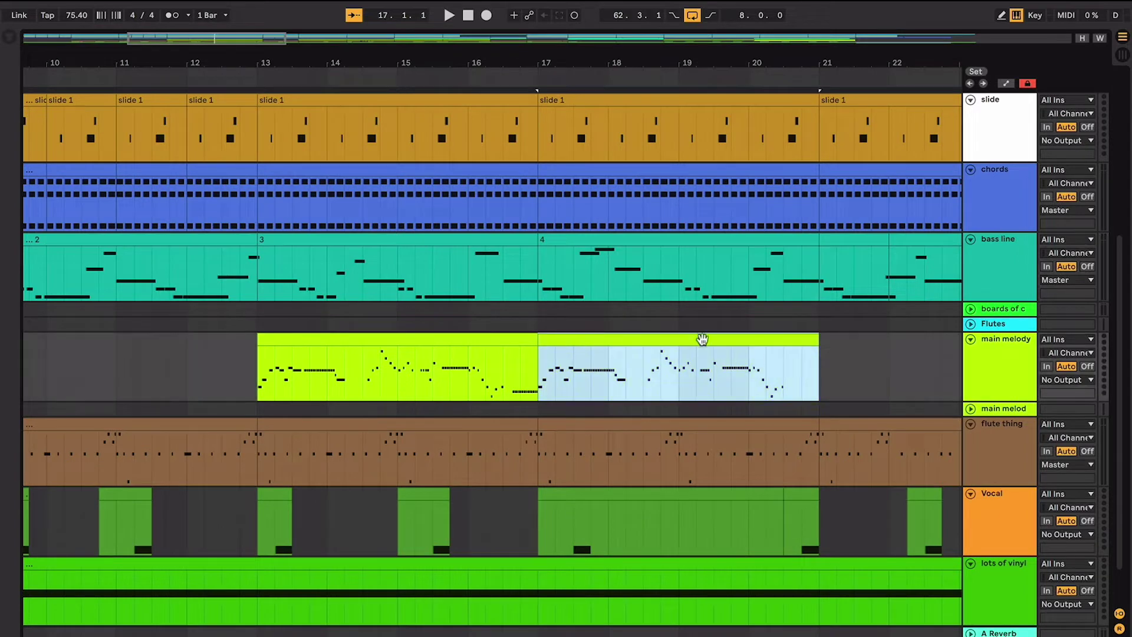
scroll(702, 362, "right", 1)
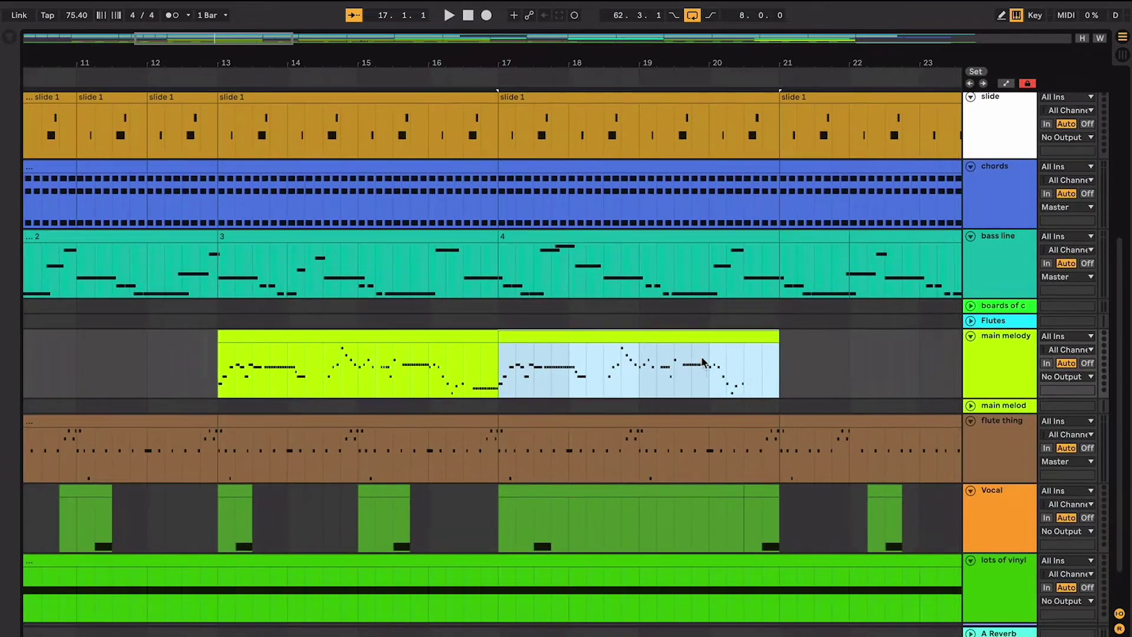
scroll(436, 331, "left", 1)
scroll(354, 318, "down", 1)
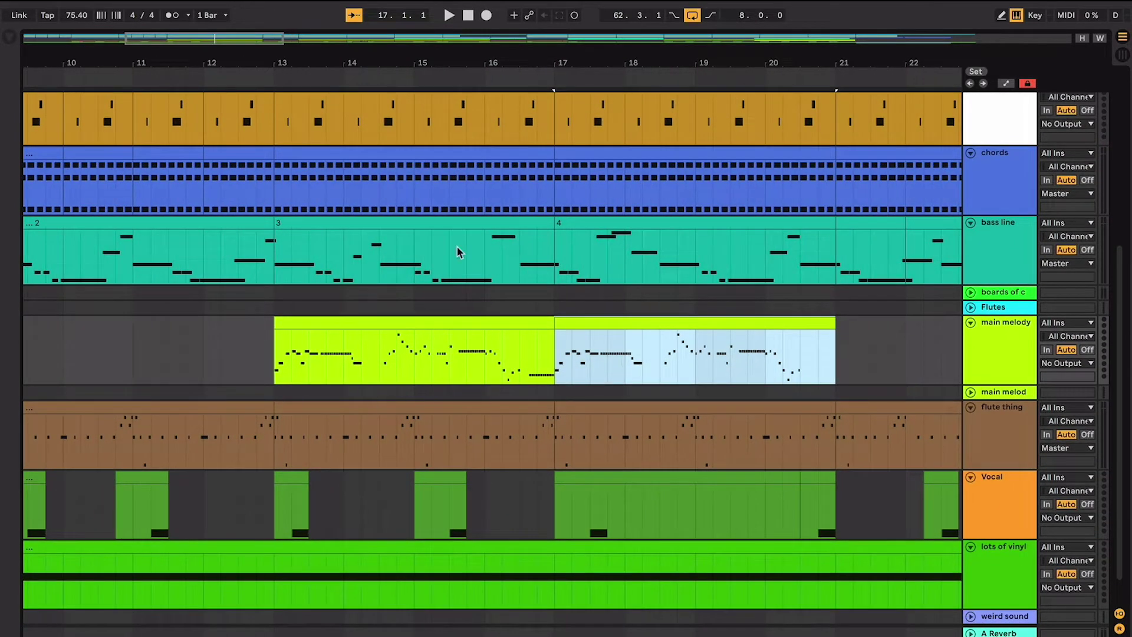
Compare the first main melody clip at bar 13 with bars 13 to 15 of the bass line by selecting each in turn
left_click(449, 335)
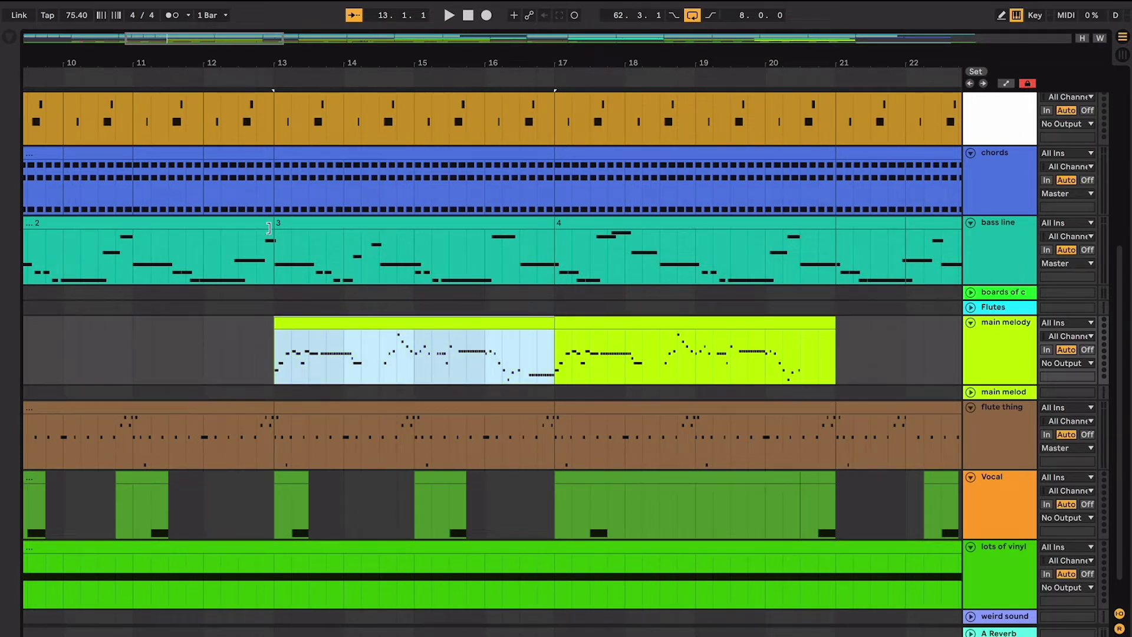
left_click_drag(270, 230, 487, 263)
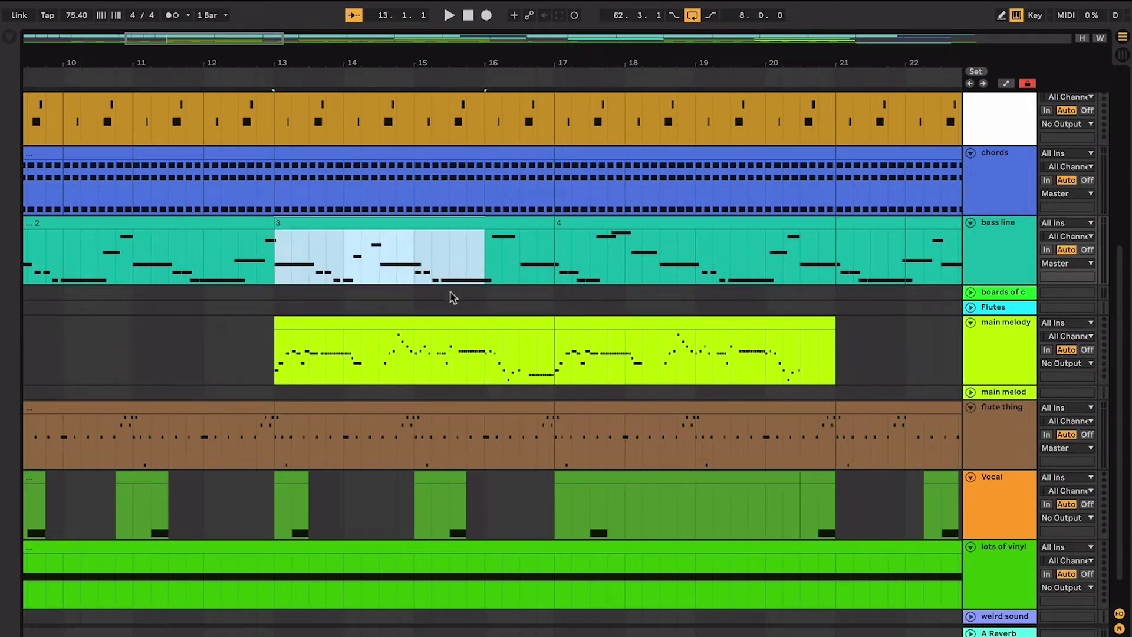
left_click(452, 323)
key("super+c")
scroll(452, 323, "left", 1)
scroll(383, 313, "down", 1)
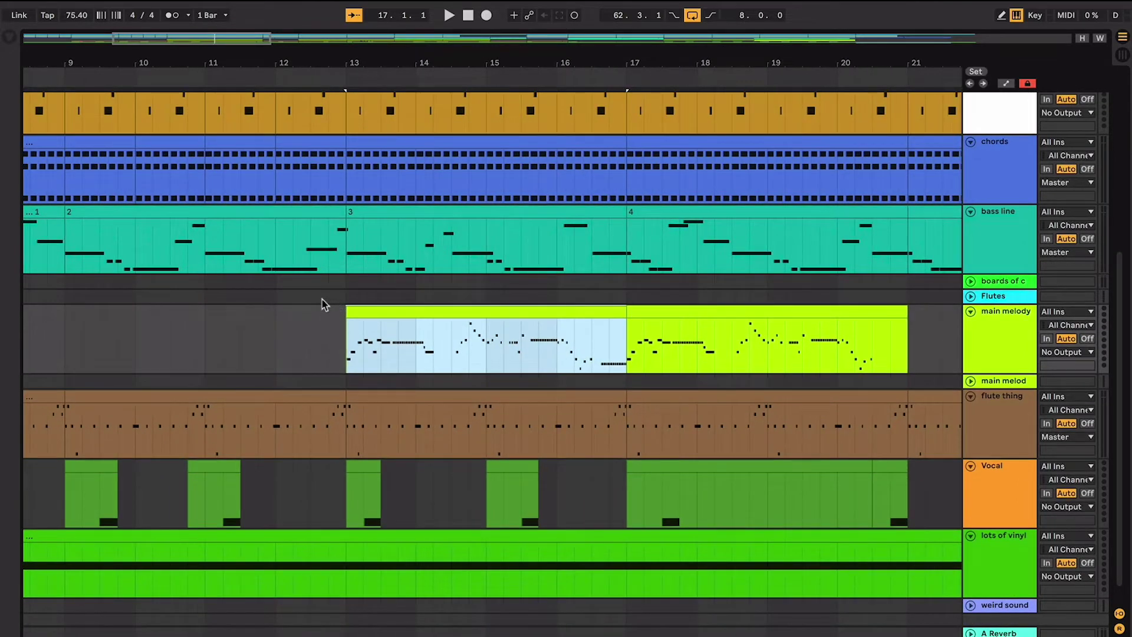
left_click(322, 299)
left_click(366, 306)
scroll(368, 307, "right", 2)
scroll(368, 306, "down", 1)
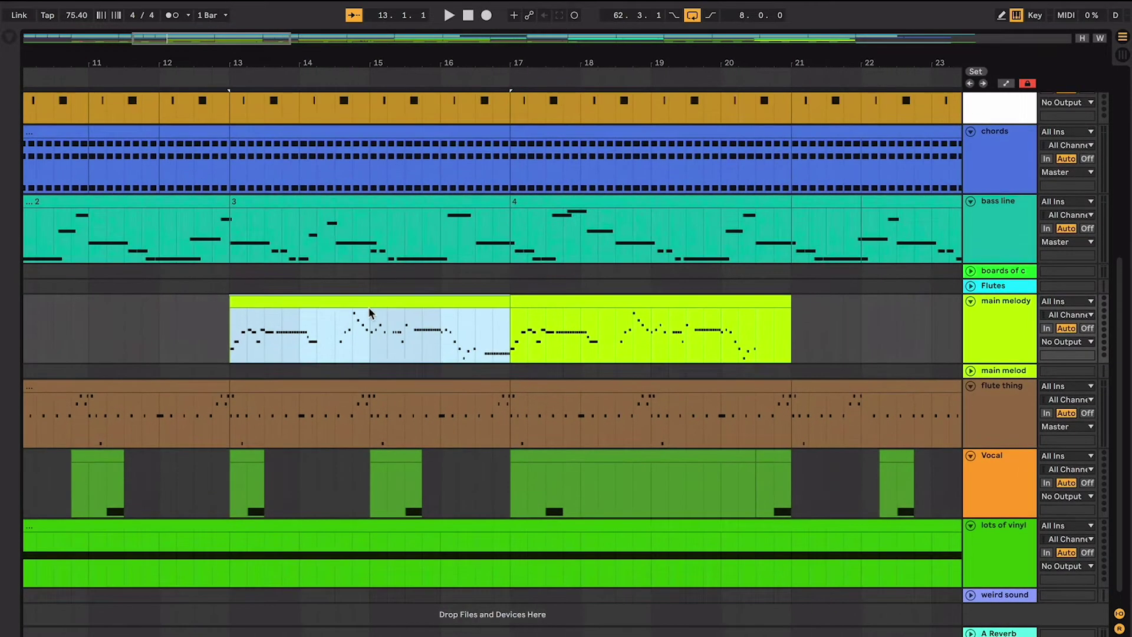
Play the arrangement from bar 17 to just past bar 24, following the second main melody clip and the gap after it
scroll(472, 299, "right", 2)
scroll(472, 299, "up", 1)
left_click(445, 299)
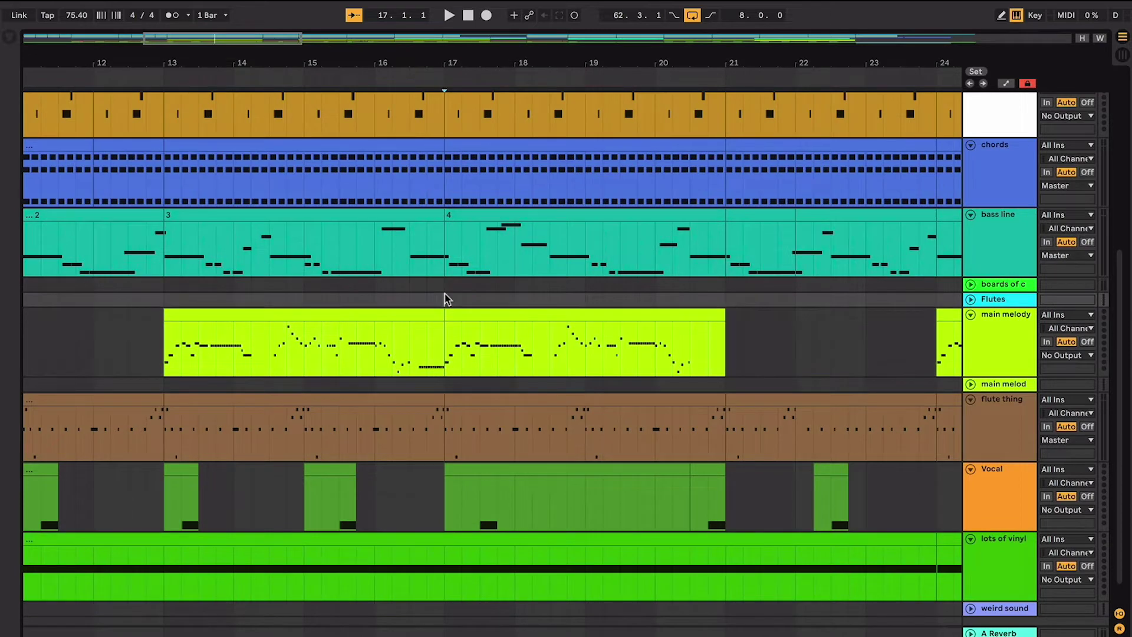
key("space")
scroll(445, 298, "left", 1)
scroll(531, 301, "right", 2)
scroll(530, 300, "up", 1)
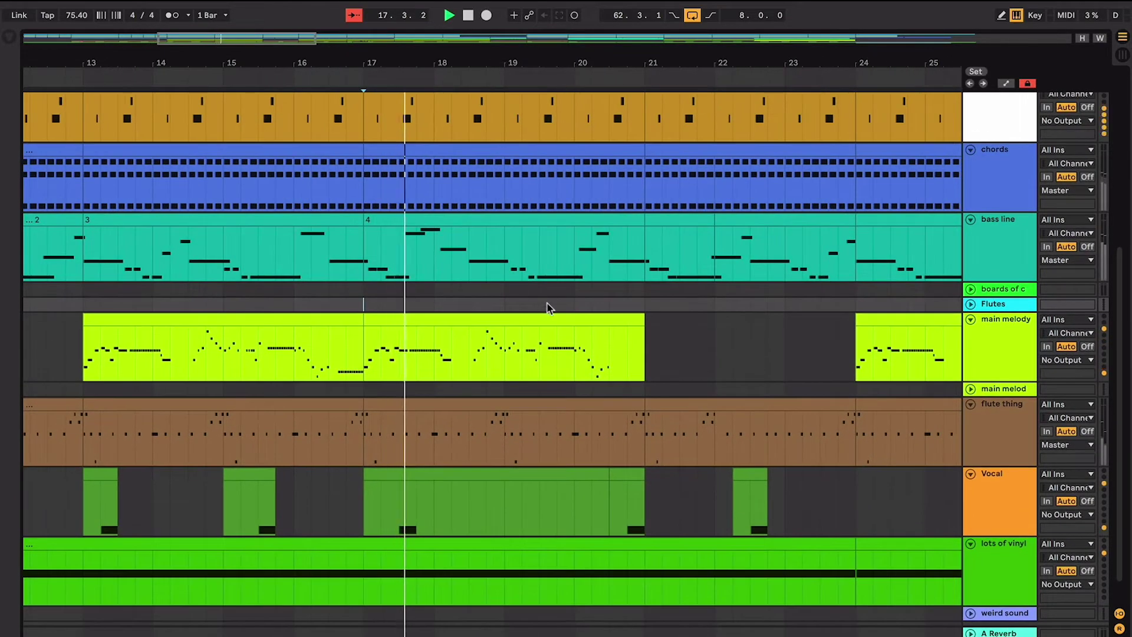
scroll(548, 303, "right", 1)
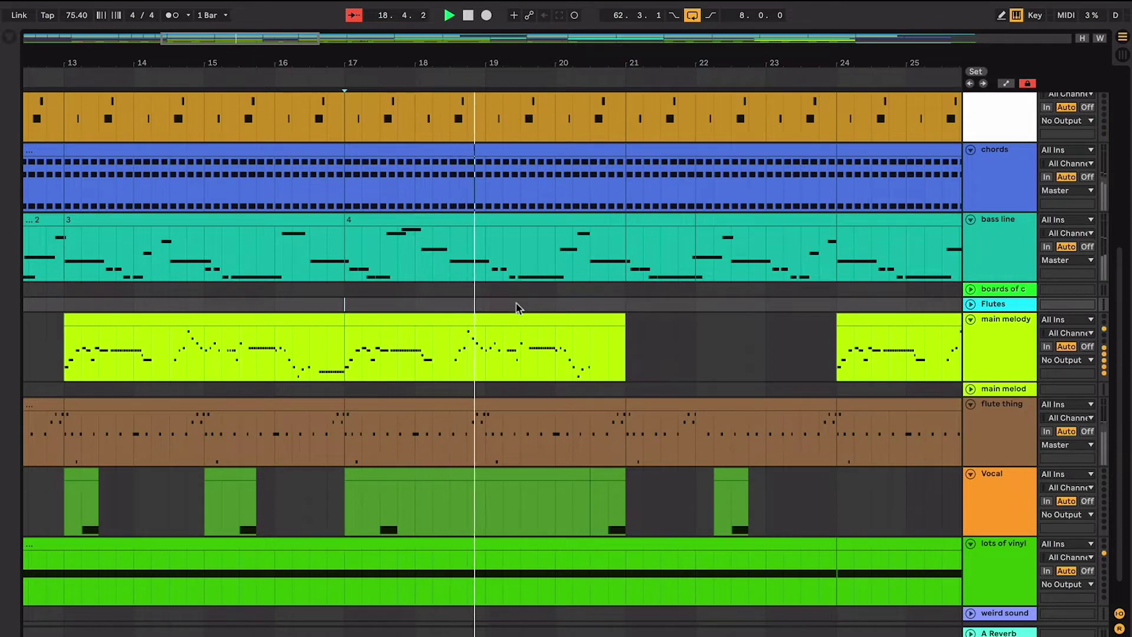
scroll(561, 314, "right", 1)
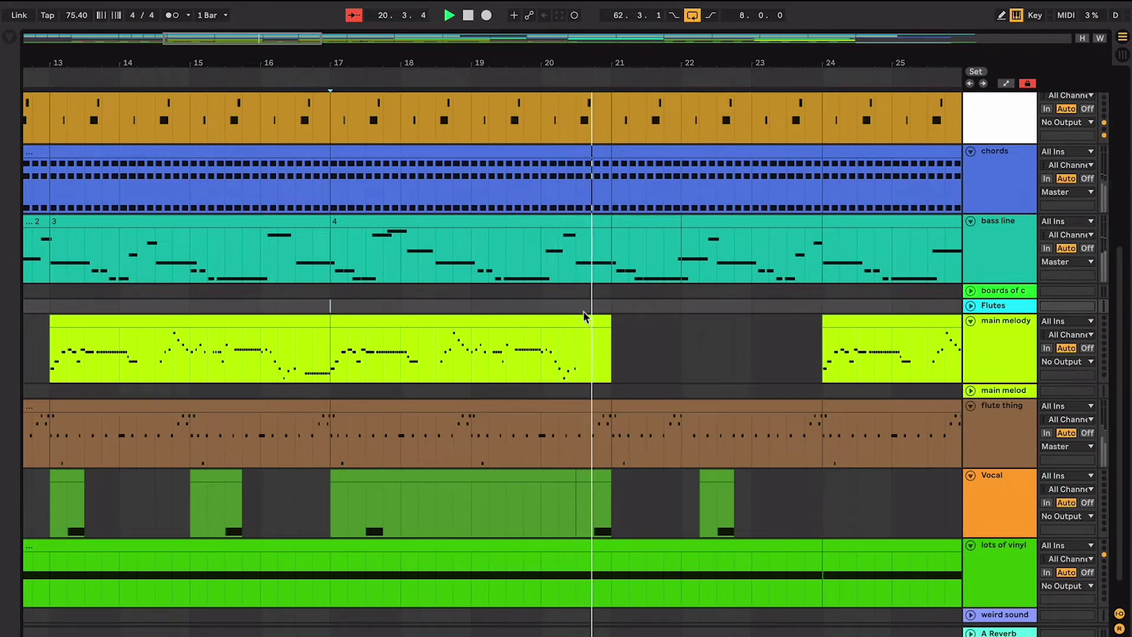
scroll(584, 317, "right", 3)
scroll(584, 317, "down", 1)
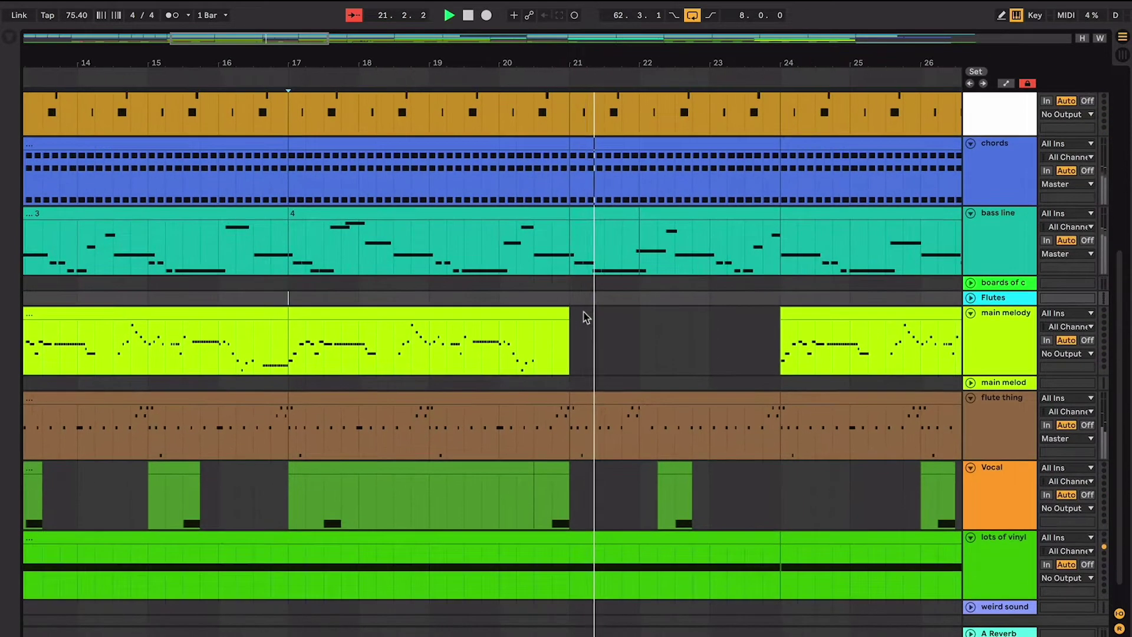
scroll(584, 317, "right", 3)
scroll(584, 316, "up", 1)
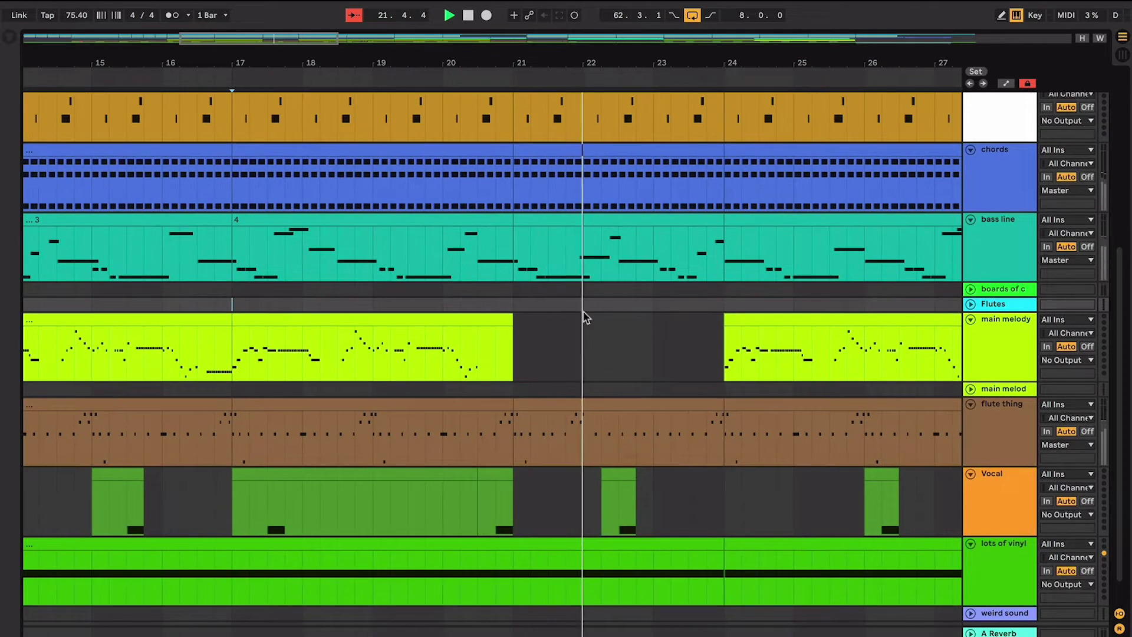
scroll(584, 317, "right", 3)
scroll(584, 316, "up", 1)
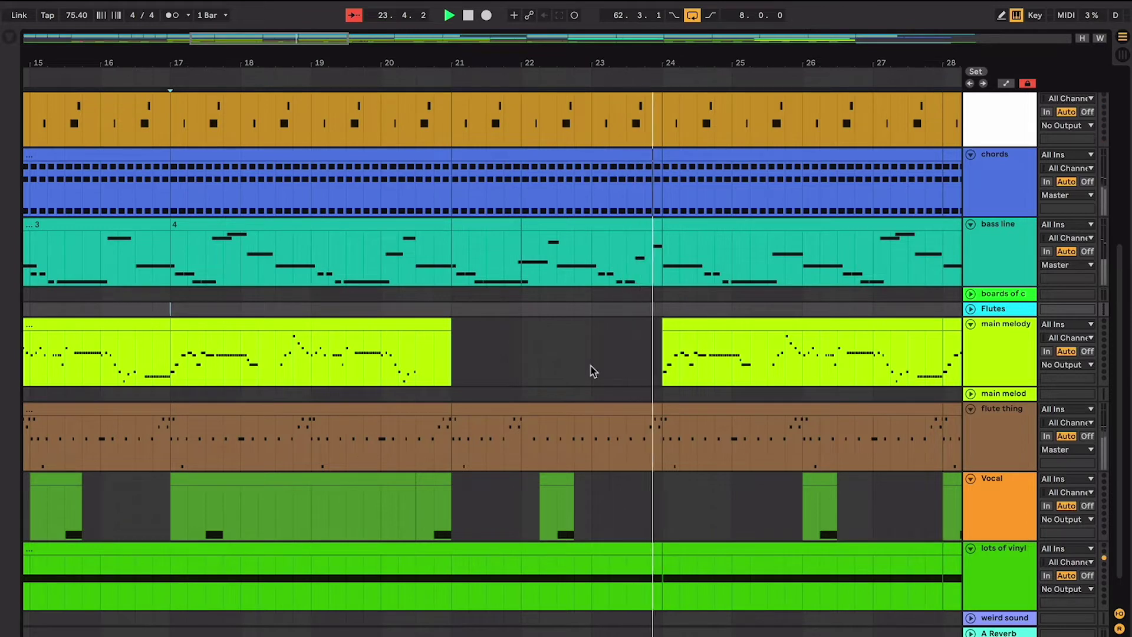
key("space")
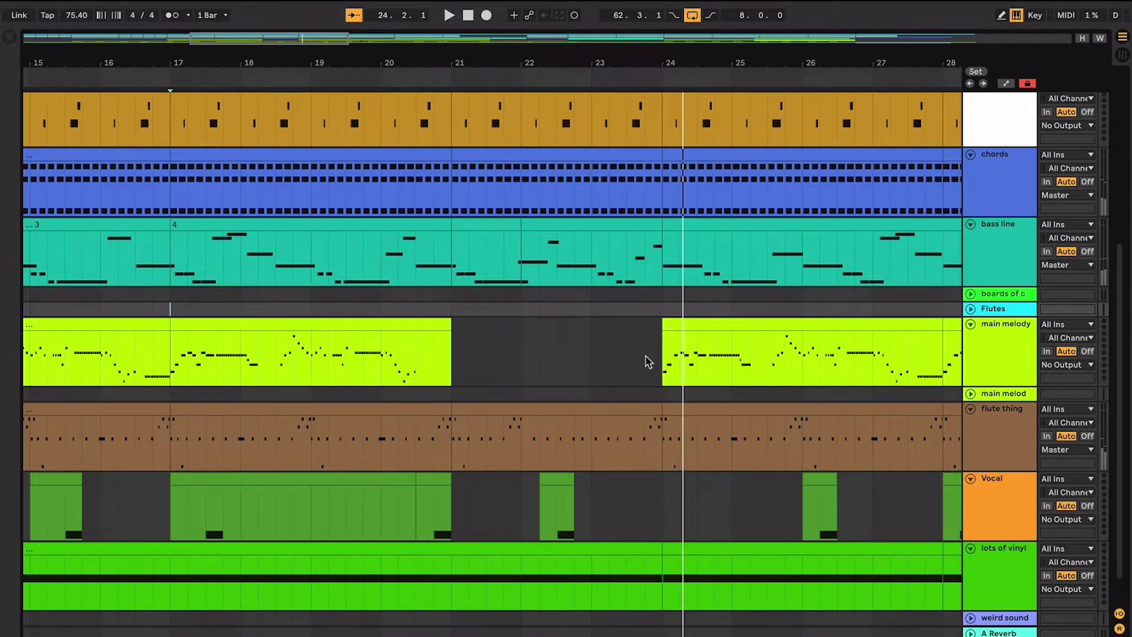
Locate bar 24 on the main melody track and select the fourth bass line clip at bar 17
left_click(646, 356)
scroll(351, 334, "left", 5)
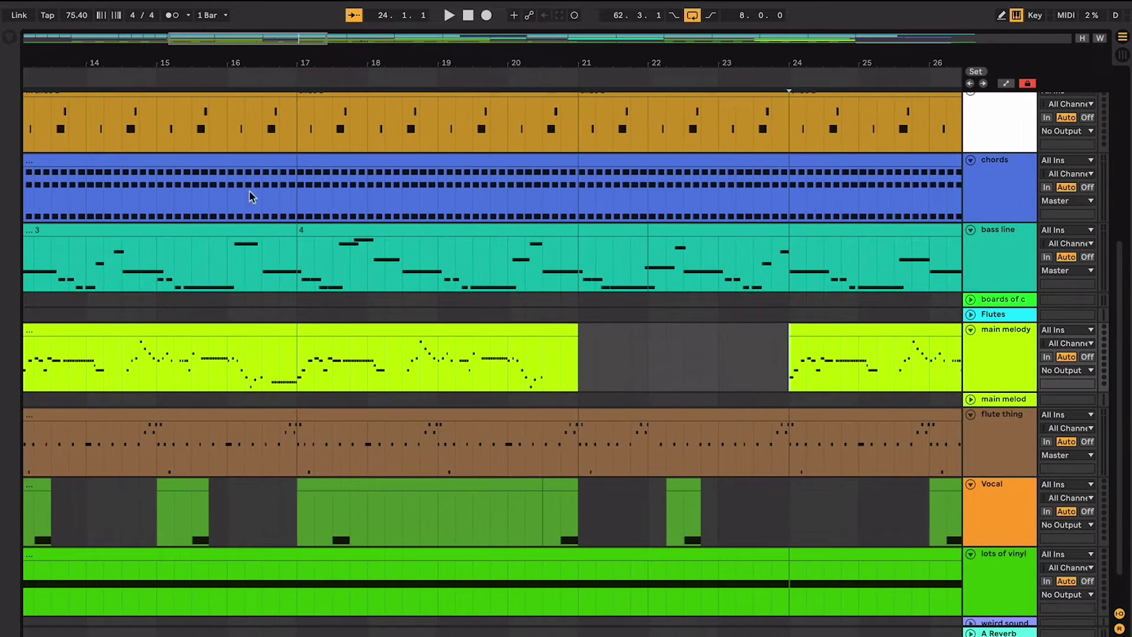
left_click(268, 231)
left_click(335, 230)
scroll(365, 278, "right", 3)
scroll(366, 278, "up", 1)
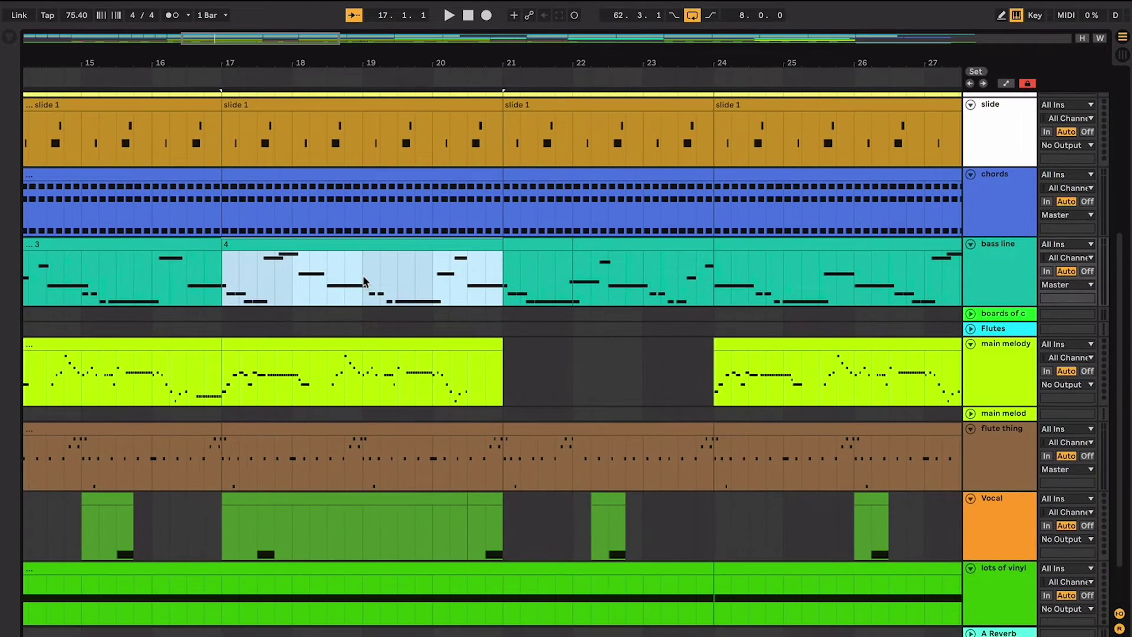
Mark the empty stretch of the main melody track between bars 21 and 24 and select the clip just before it
left_click(458, 307)
scroll(505, 339, "right", 1)
left_click_drag(493, 352, 694, 356)
left_click(370, 335)
scroll(368, 342, "left", 2)
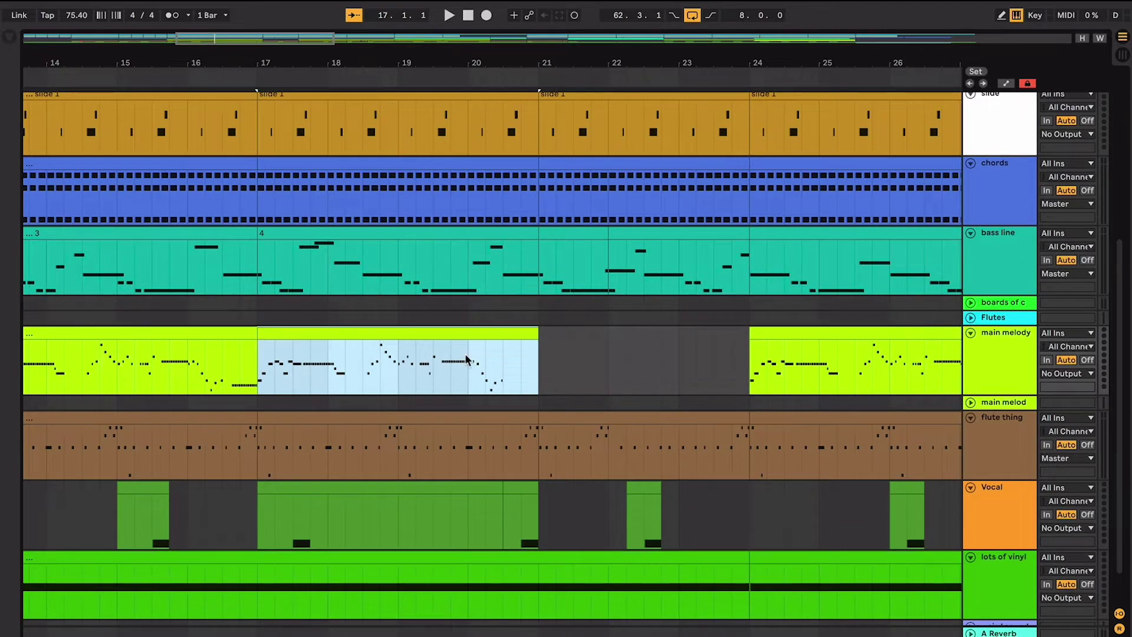
scroll(466, 358, "down", 2)
scroll(466, 359, "right", 1)
left_click_drag(503, 316, 777, 321)
scroll(678, 317, "right", 1)
scroll(679, 318, "up", 1)
left_click(626, 320)
left_click(433, 293)
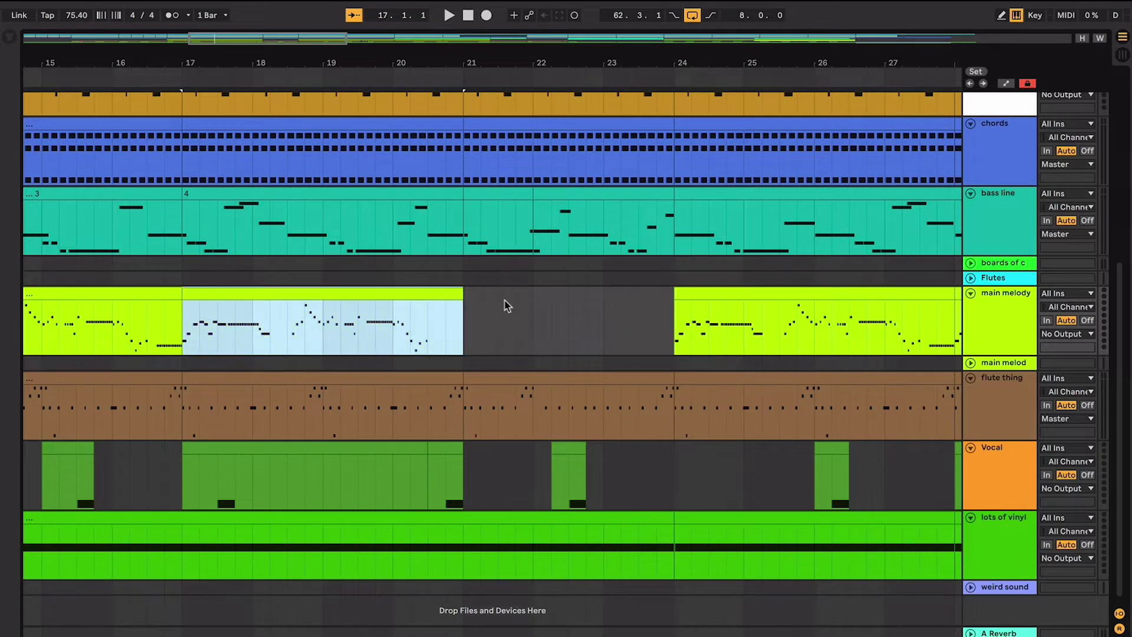
Mark the empty stretch of the main melody track from bar 21 to 24, and bar 24 of the following clip
left_click_drag(479, 326, 670, 328)
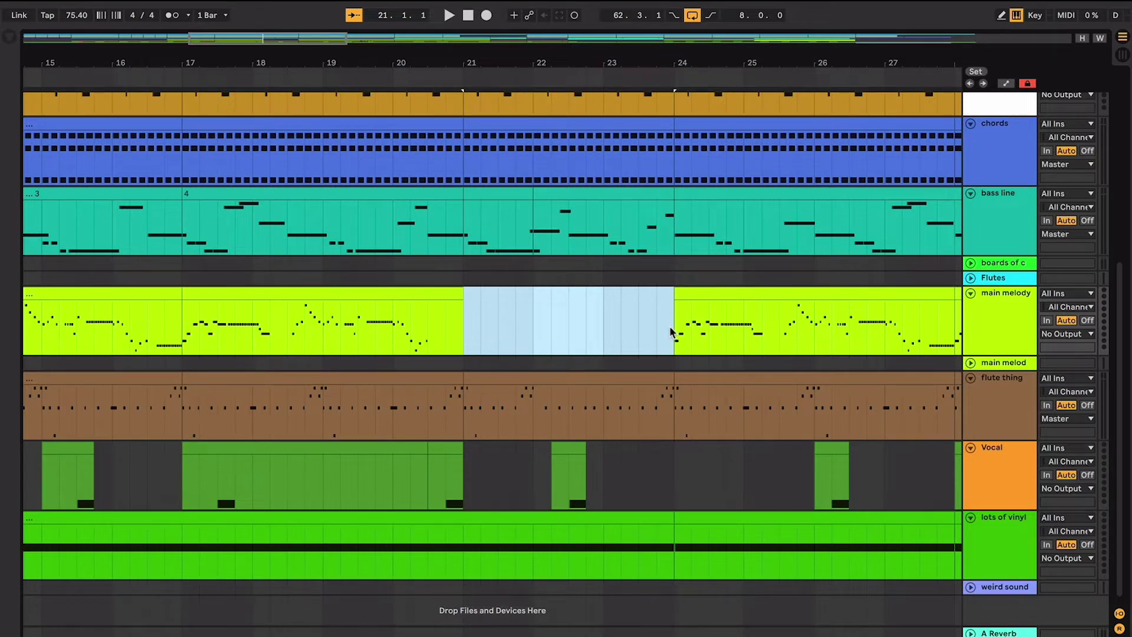
left_click_drag(673, 325, 731, 328)
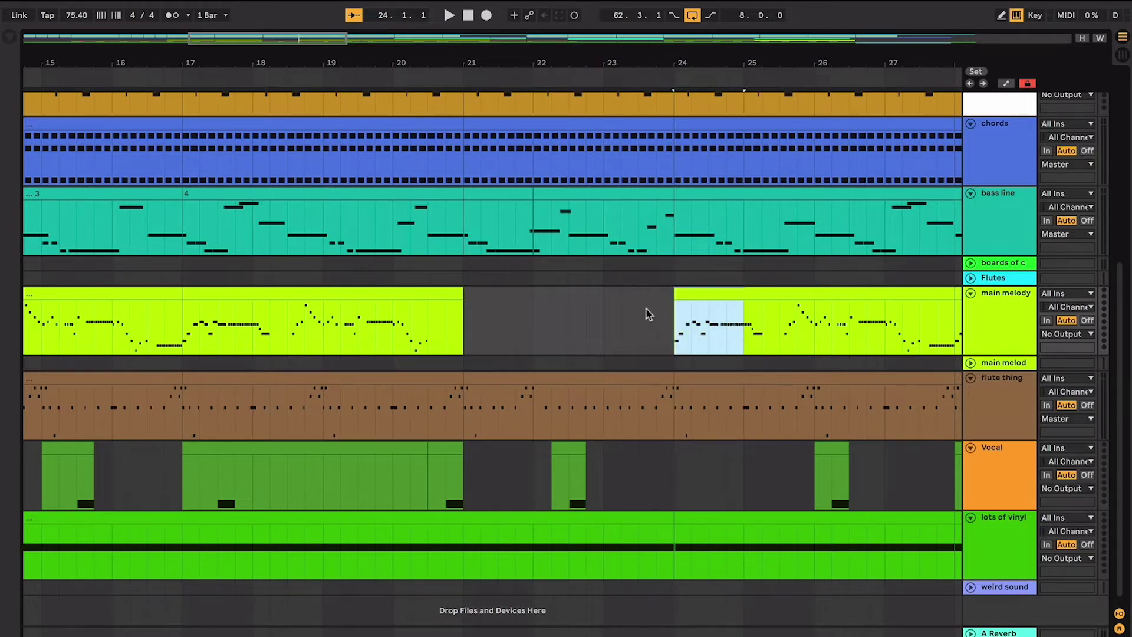
left_click(668, 311)
scroll(668, 312, "up", 2)
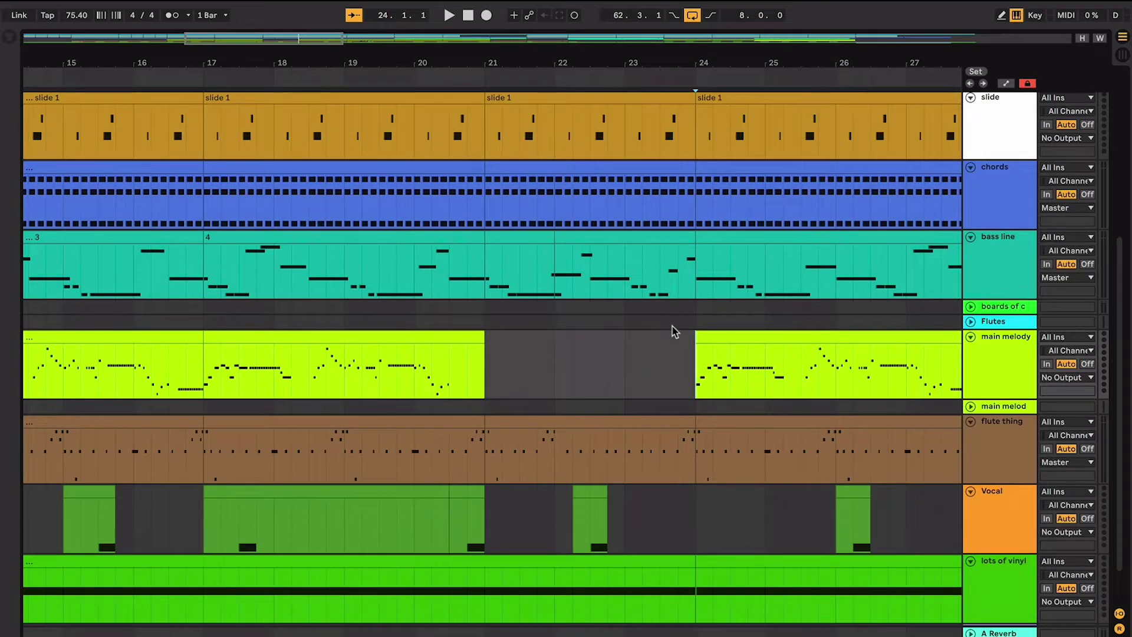
double_click(688, 341)
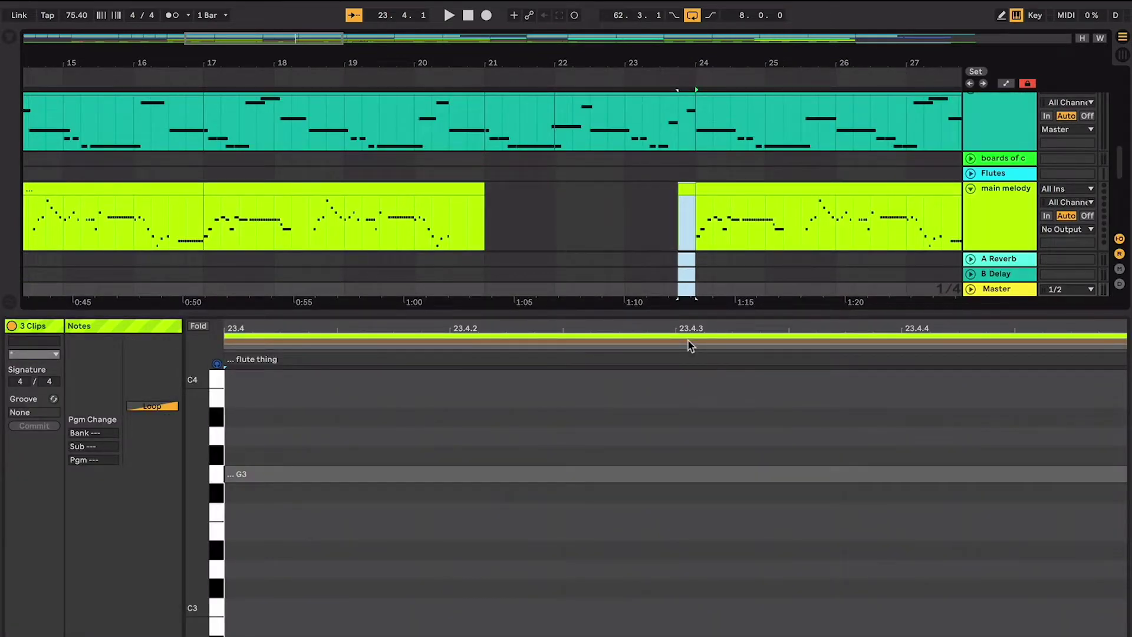
key("super+alt+l")
left_click(612, 292)
left_click(683, 292)
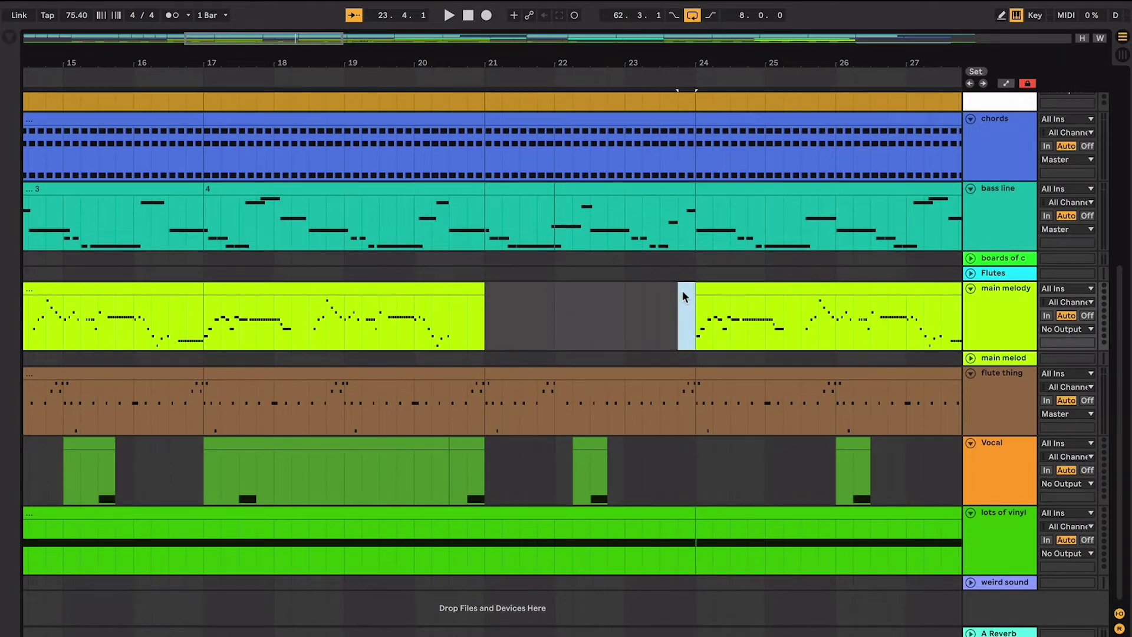
left_click_drag(684, 295, 552, 315)
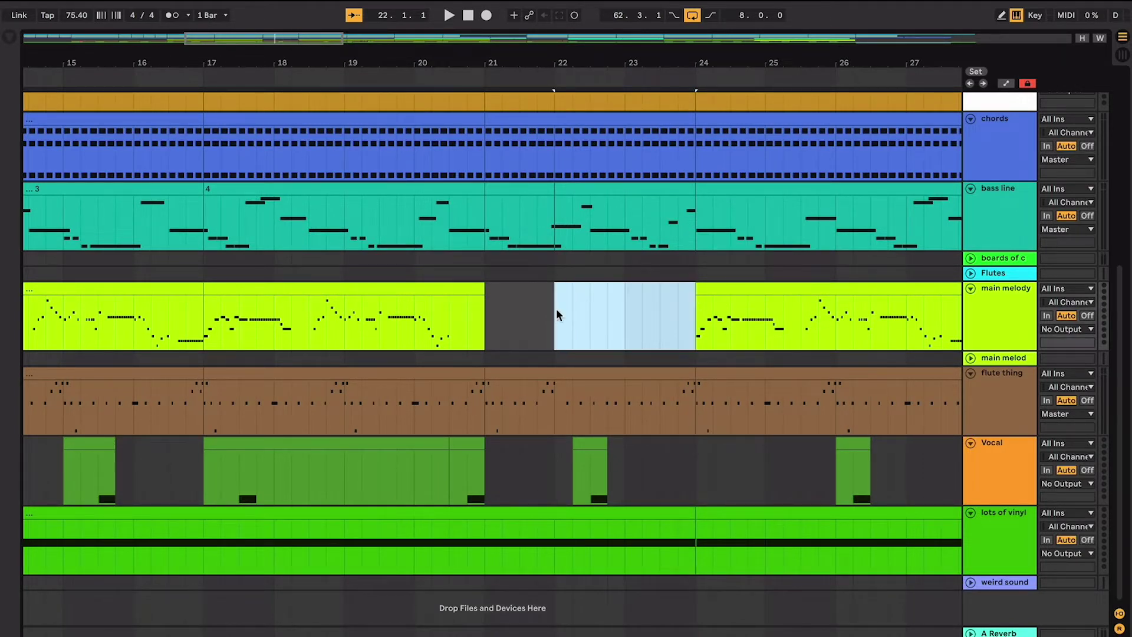
double_click(556, 309)
key("ctrl+alt+l")
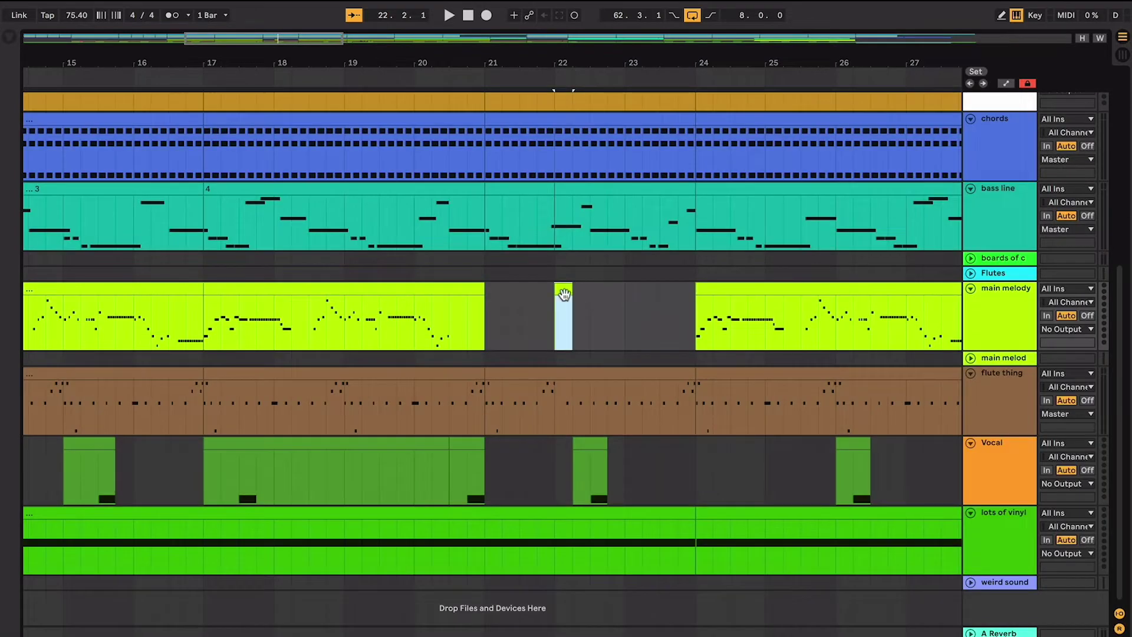
left_click(565, 295)
scroll(565, 296, "up", 2)
left_click(559, 315)
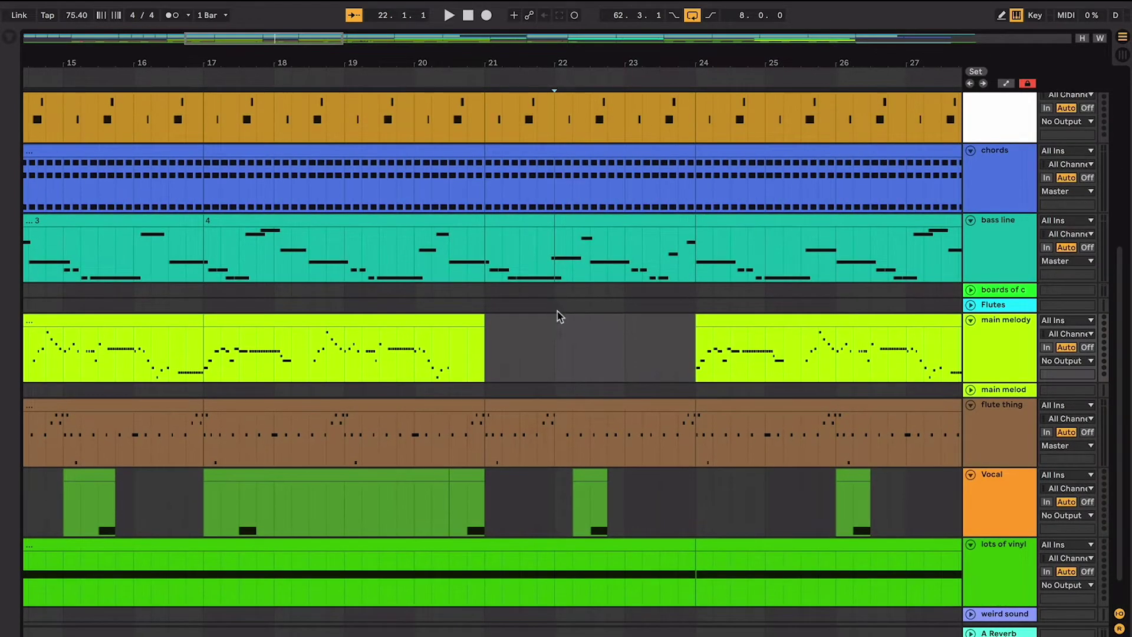
Select the gap on the main melody track backwards from bar 24 to bar 21
scroll(558, 313, "left", 2)
left_click_drag(754, 336, 506, 364)
left_click_drag(751, 328, 540, 342)
scroll(541, 344, "left", 2)
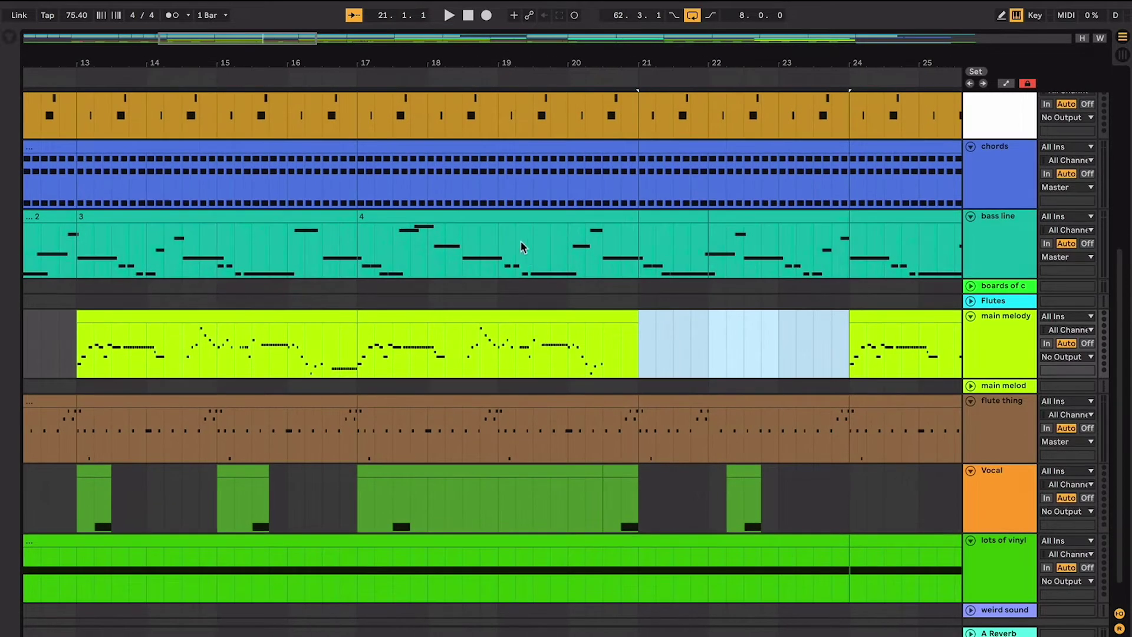
Select the fourth bass line clip at bar 17, and mark bars 20 and 21 of the bass line
left_click(507, 217)
left_click(563, 231)
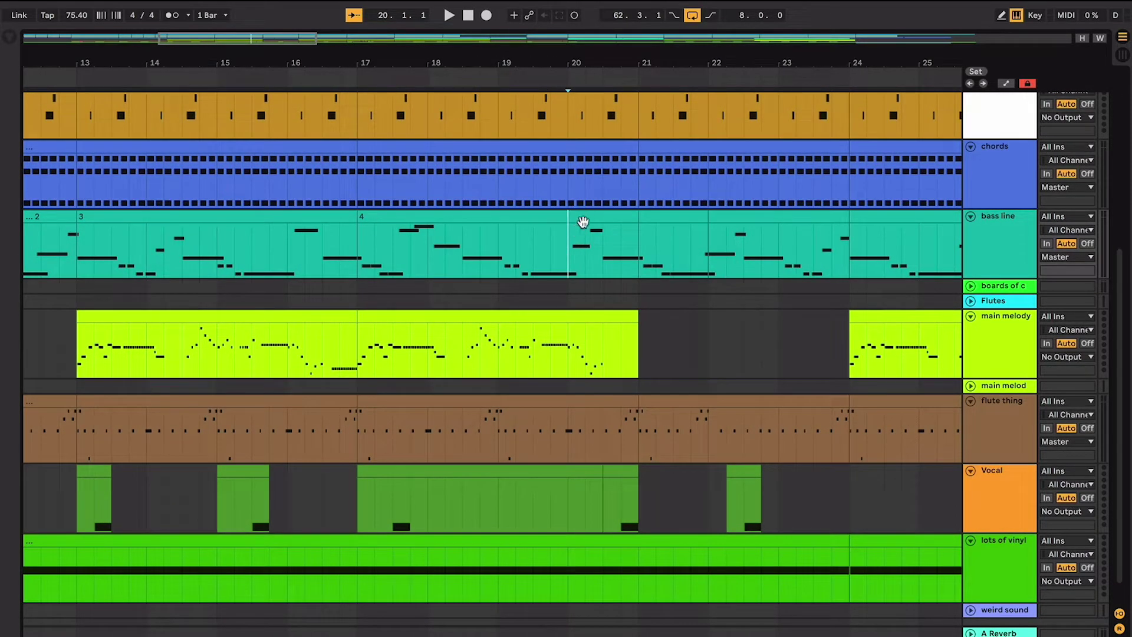
left_click(591, 217)
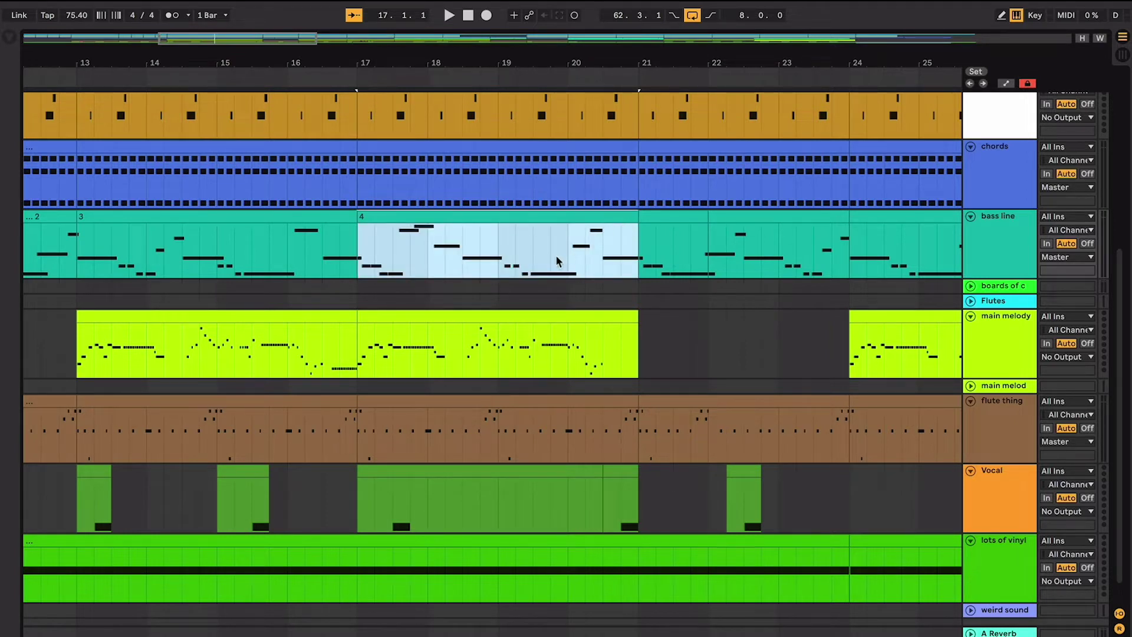
left_click_drag(568, 257, 655, 274)
left_click_drag(570, 250, 710, 253)
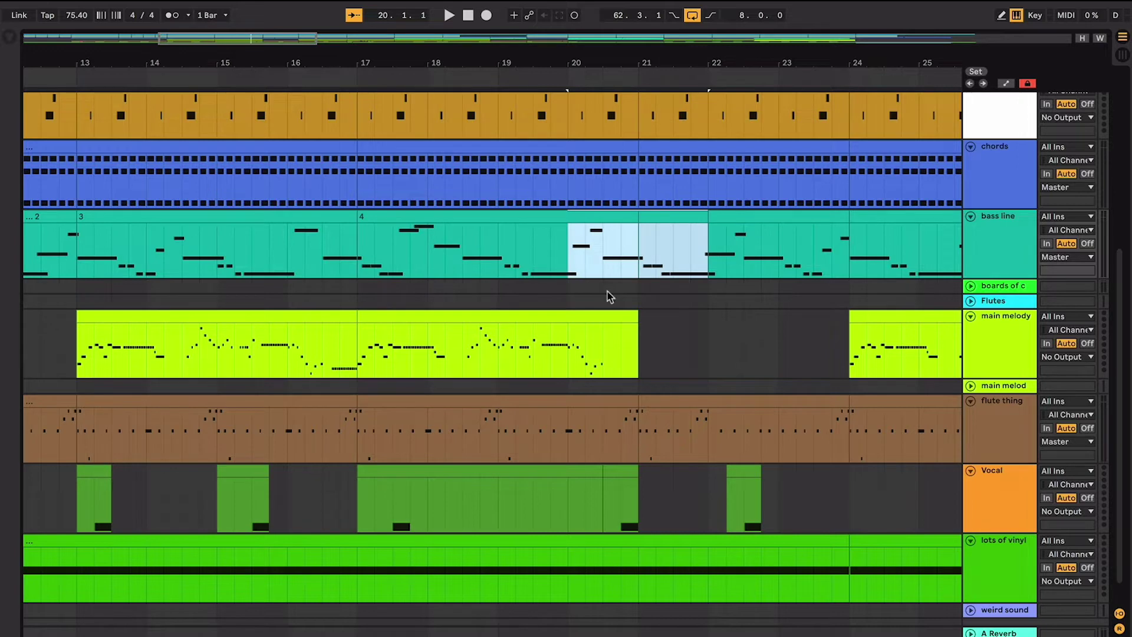
left_click(571, 289)
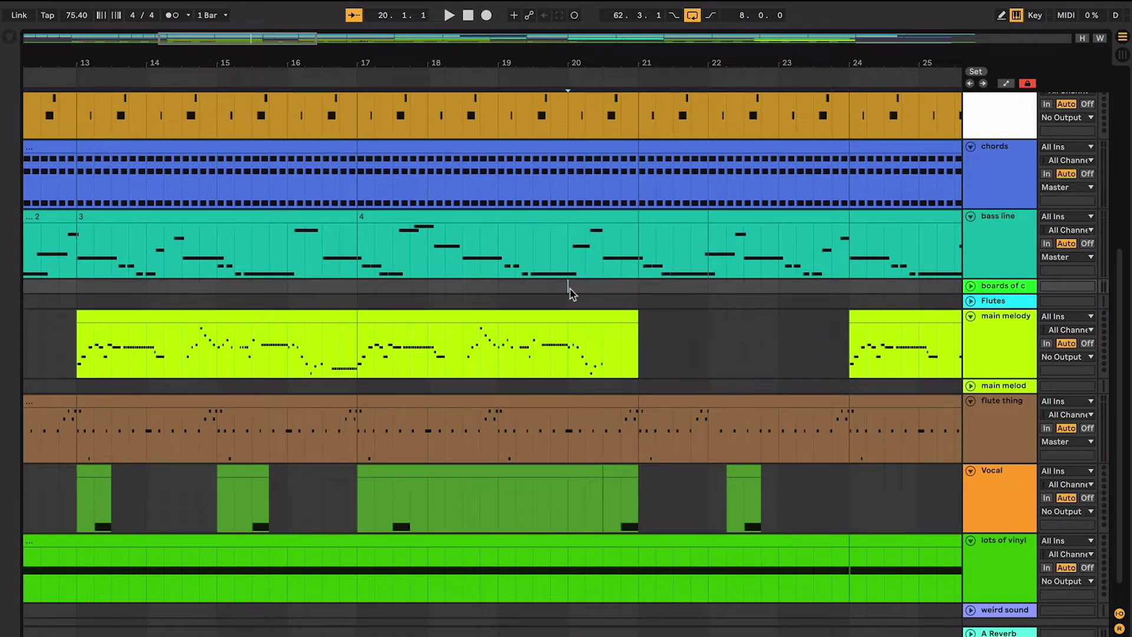
scroll(571, 289, "right", 3)
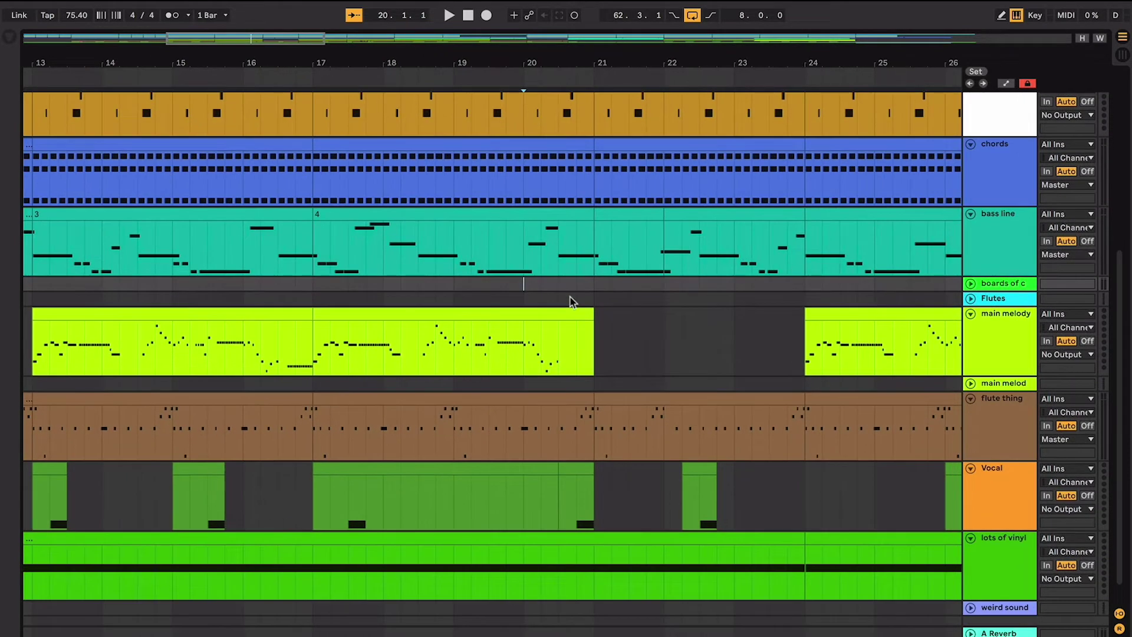
scroll(570, 298, "down", 1)
left_click(517, 289)
left_click(499, 288)
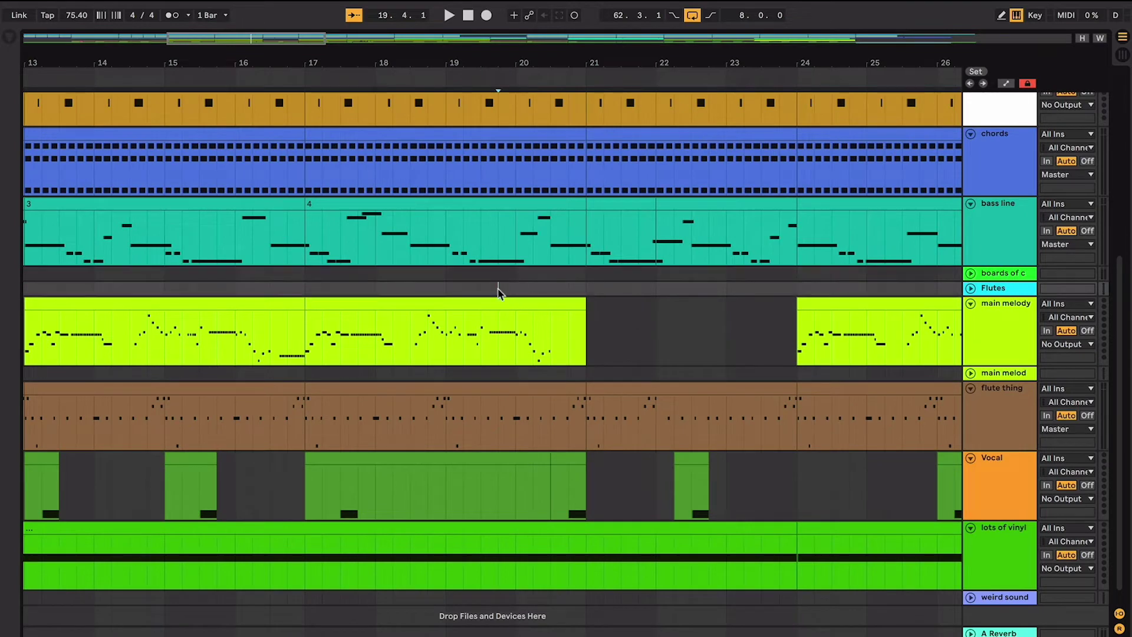
scroll(546, 301, "left", 3)
scroll(546, 301, "down", 1)
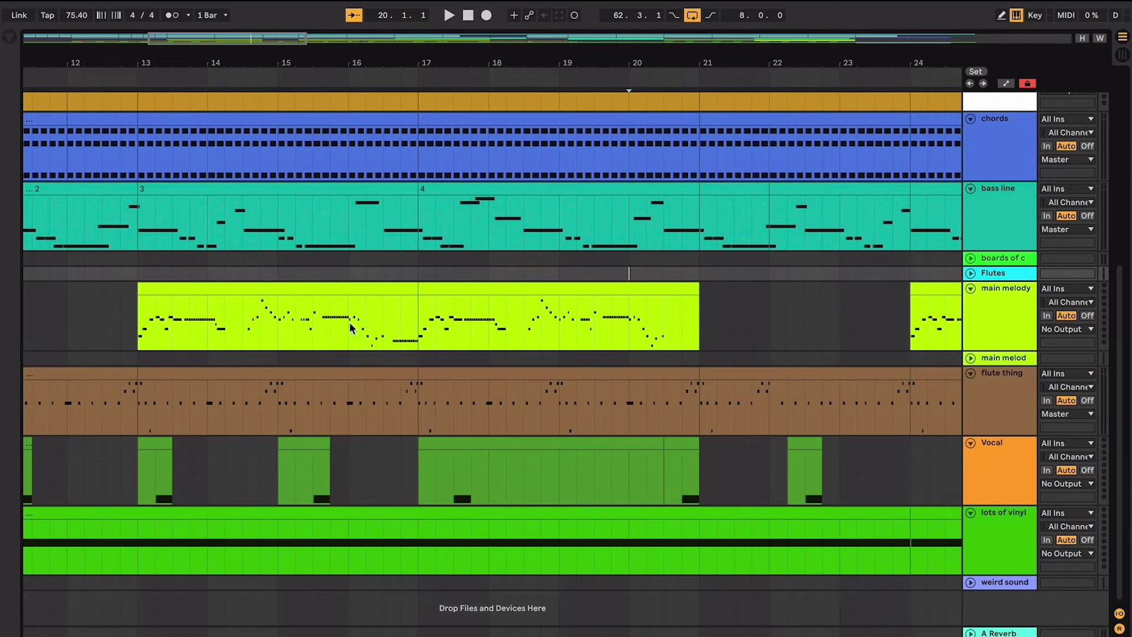
Mark the second half of bar 16 in the first main melody clip and play the arrangement from there
left_click_drag(353, 328, 415, 328)
left_click(279, 287)
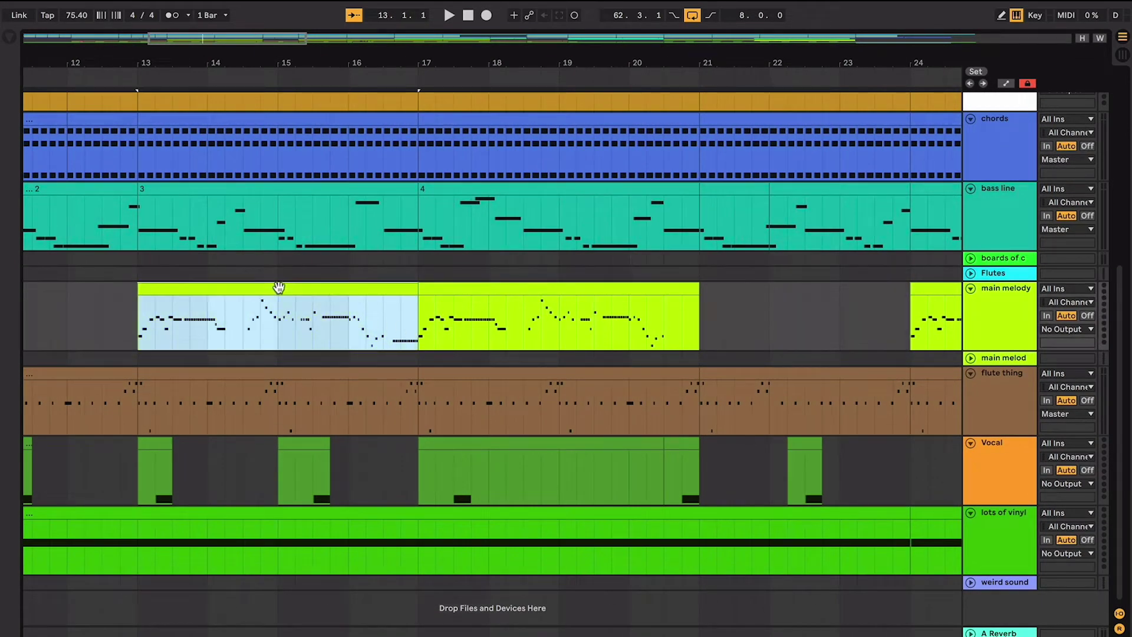
left_click(350, 324)
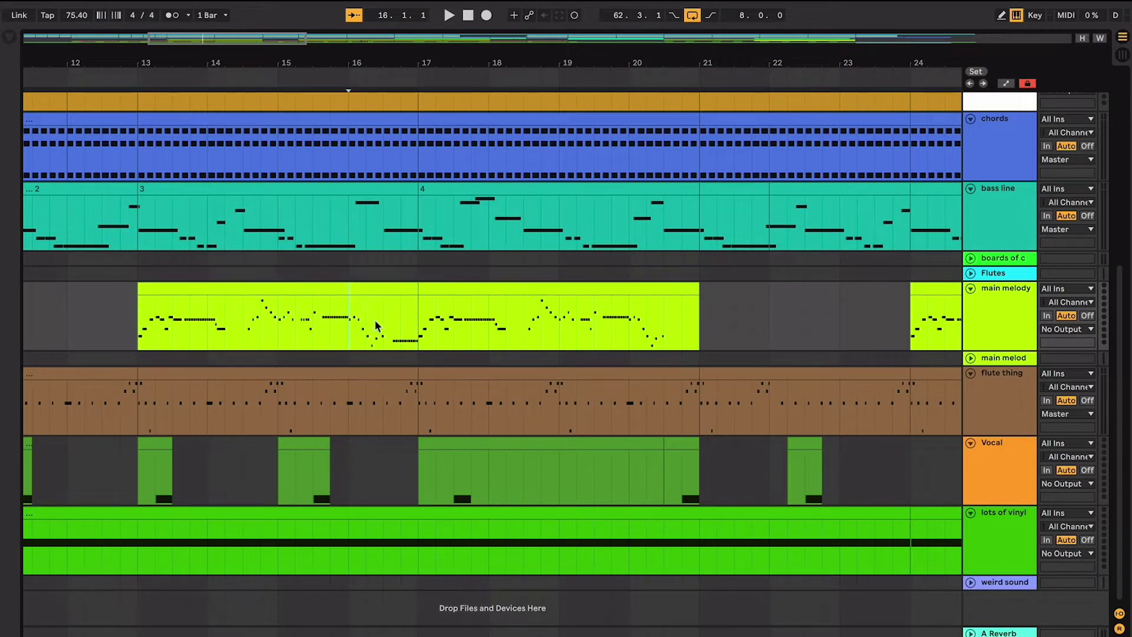
left_click_drag(387, 324, 414, 332)
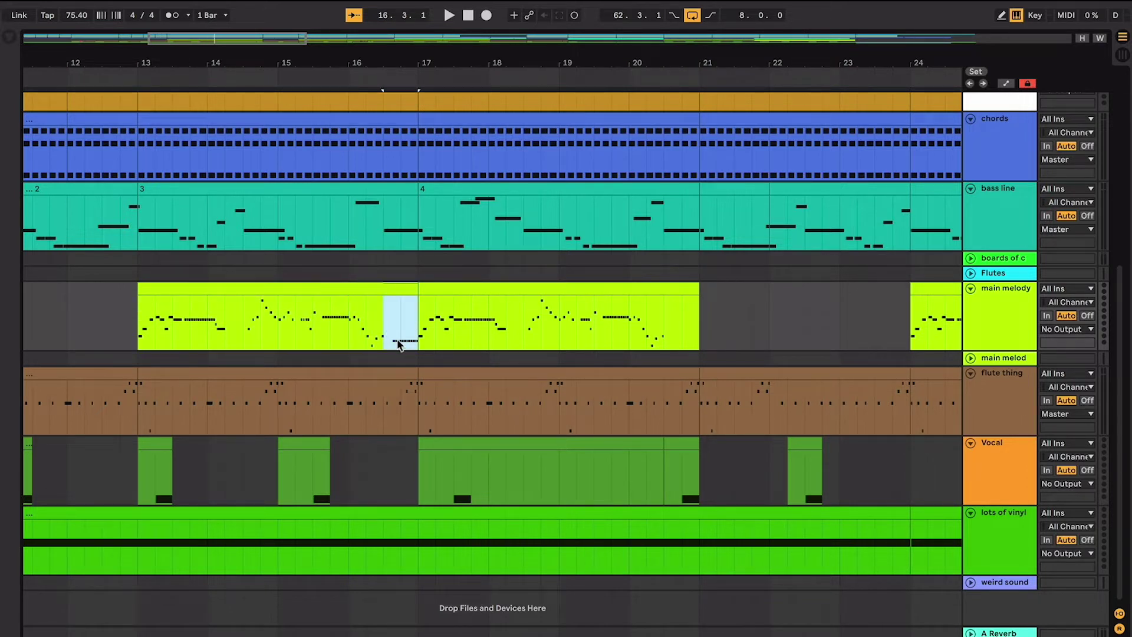
key("space")
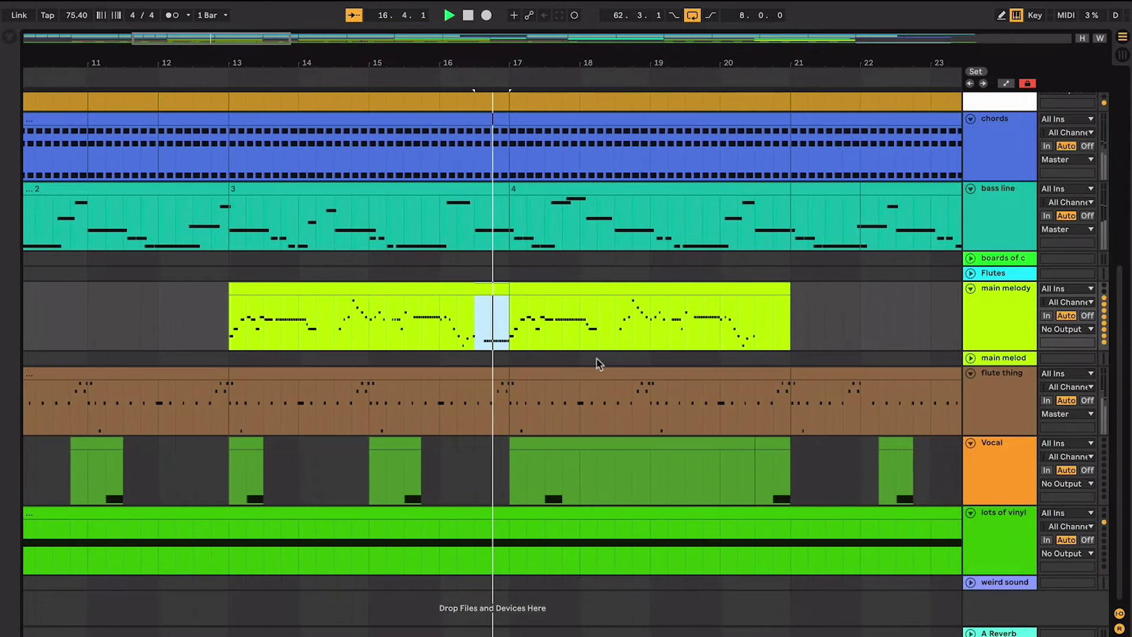
Play the tail of the second main melody clip from the middle of bar 20 and stop at bar 21
left_click(738, 331)
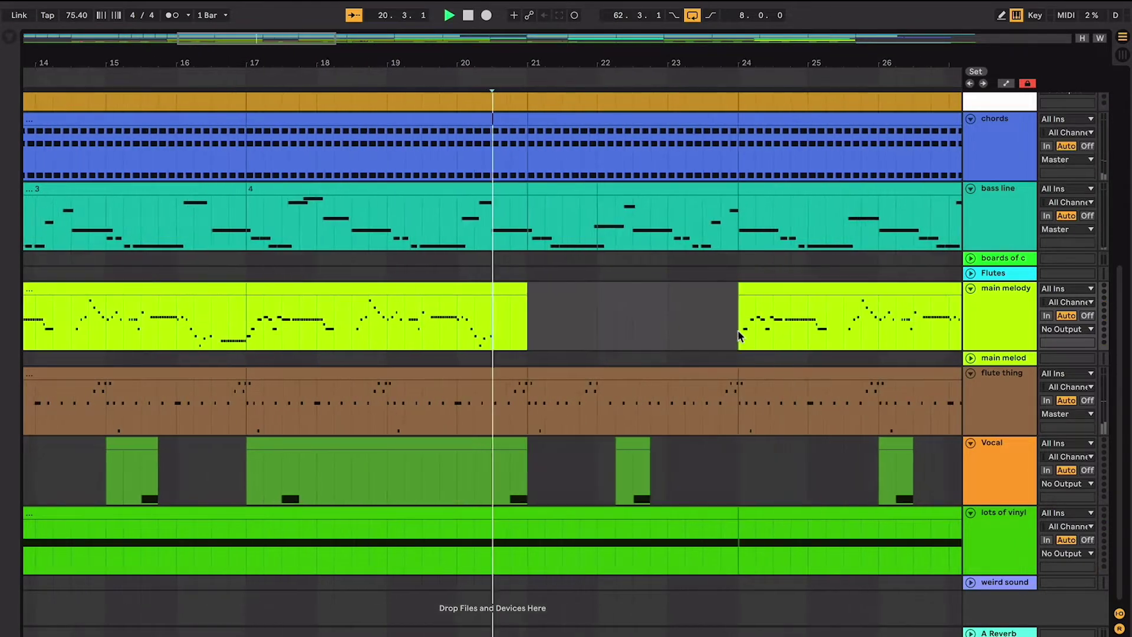
key("space")
scroll(738, 331, "left", 4)
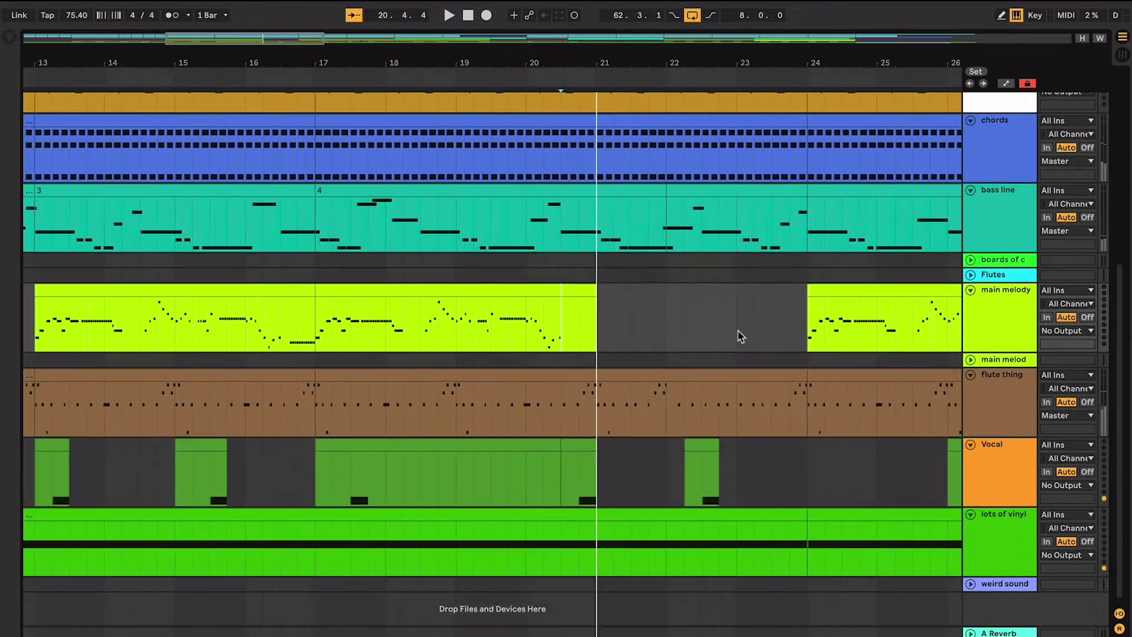
scroll(600, 328, "left", 1)
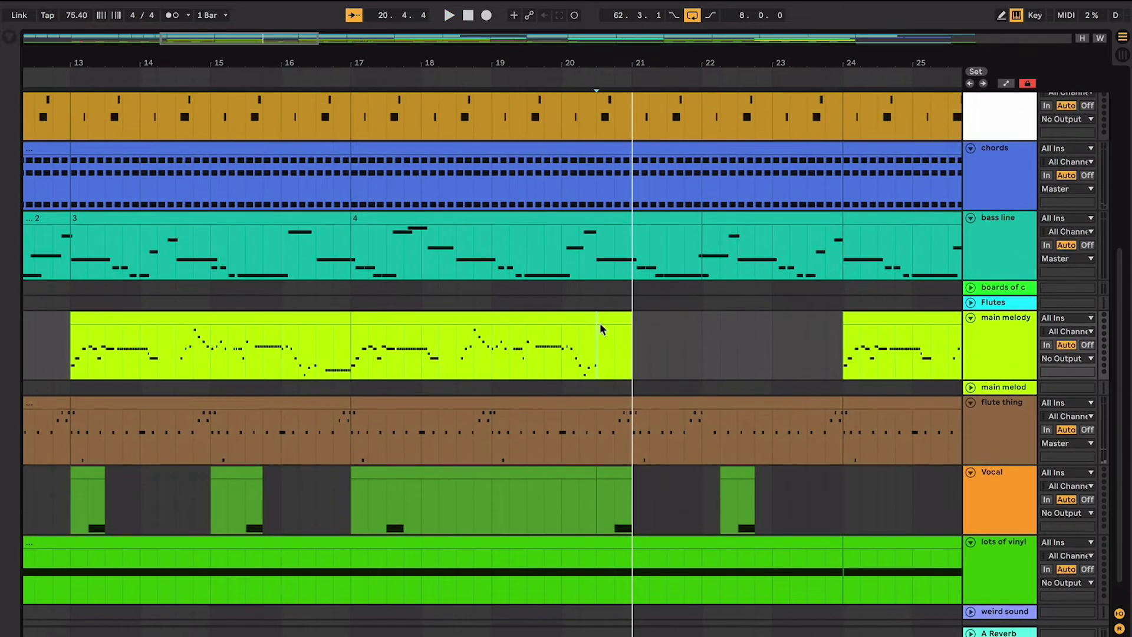
Select the second half of bar 20 on the bass line and check its notes in the clip editor
left_click(594, 255)
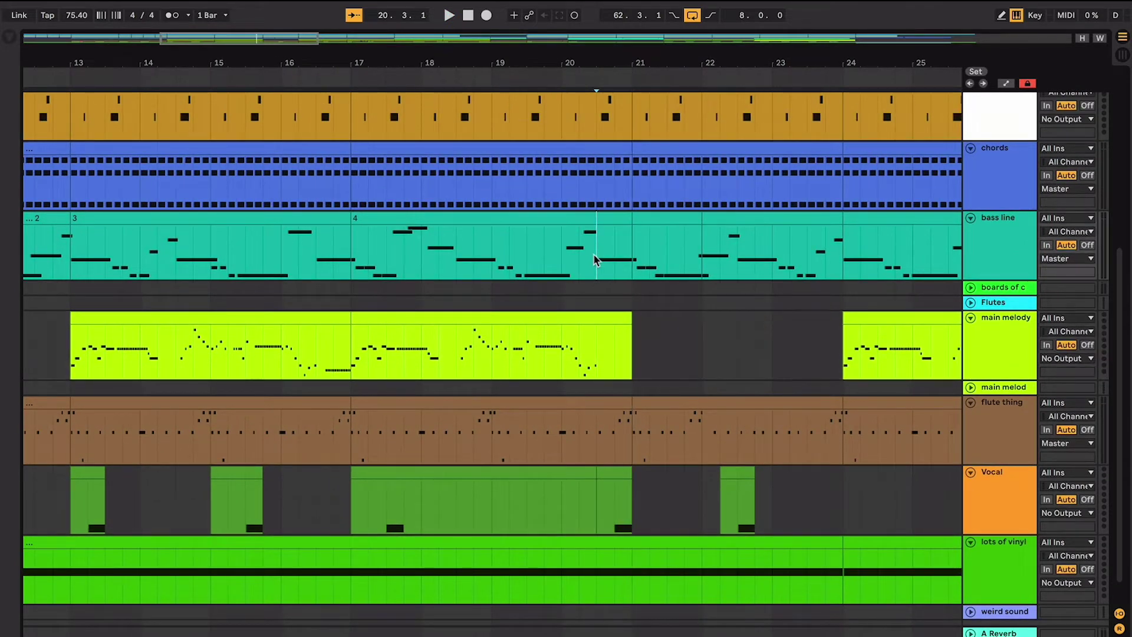
left_click_drag(594, 254, 638, 257)
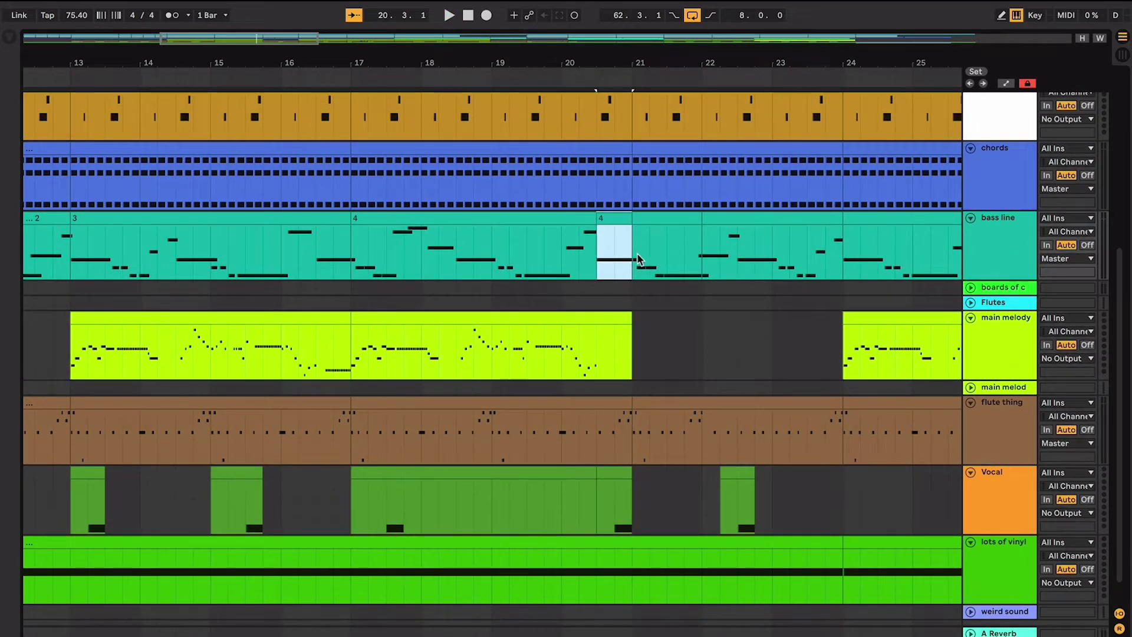
double_click(618, 212)
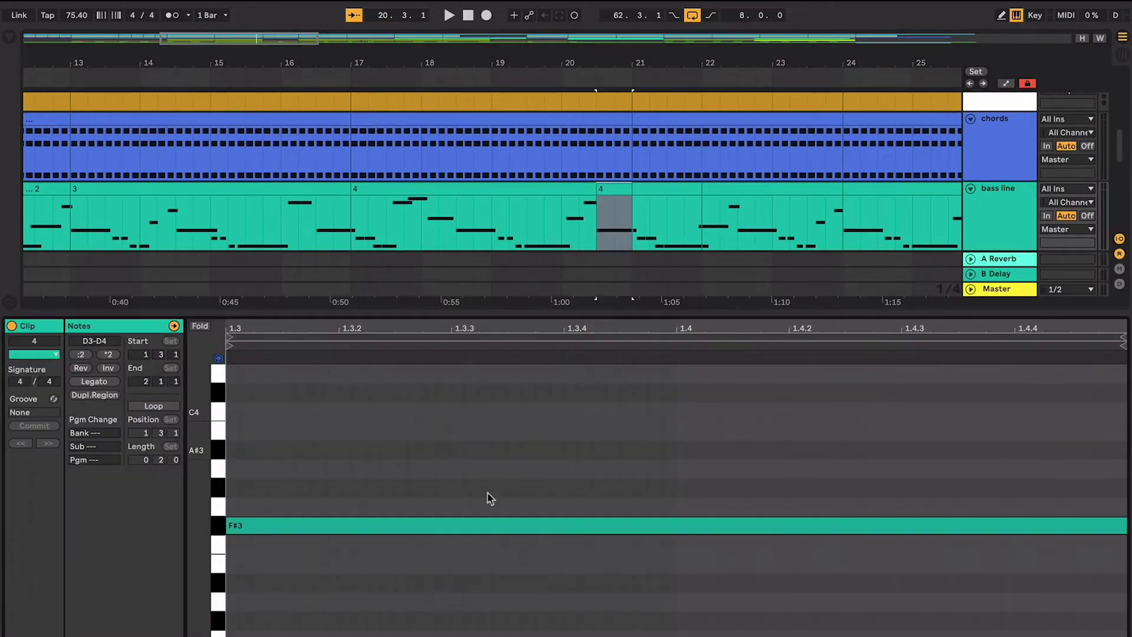
key("super+alt+l")
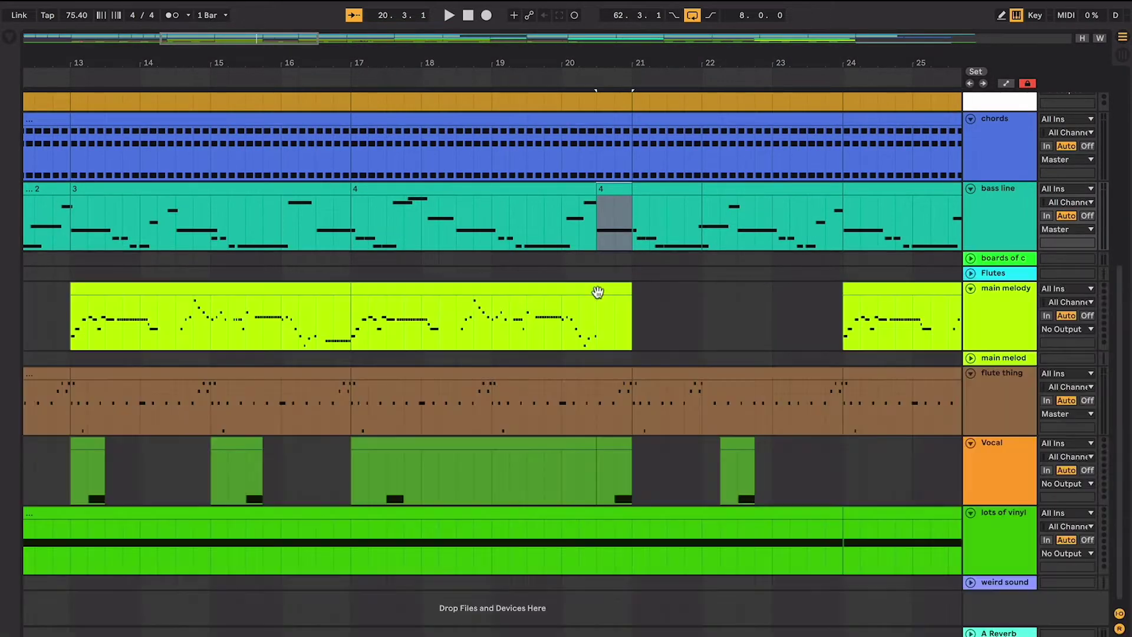
Step through the bass line's phrases from bar 5 to bar 21, marking the first half of bar 9
left_click(613, 255)
key("minus")
key("minus")
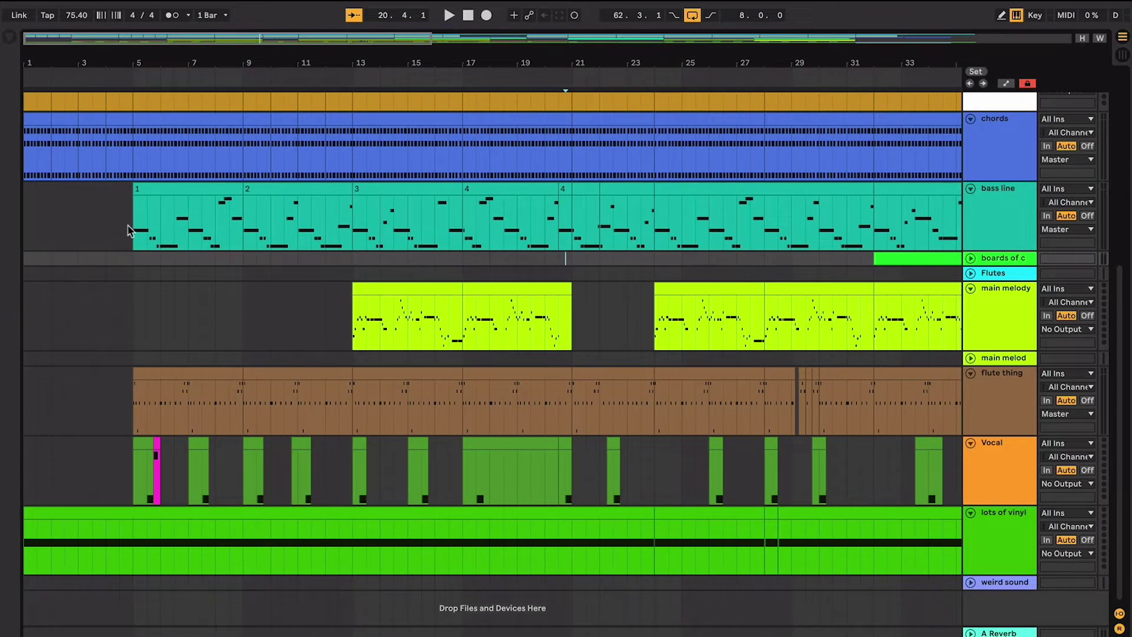
left_click_drag(131, 228, 261, 230)
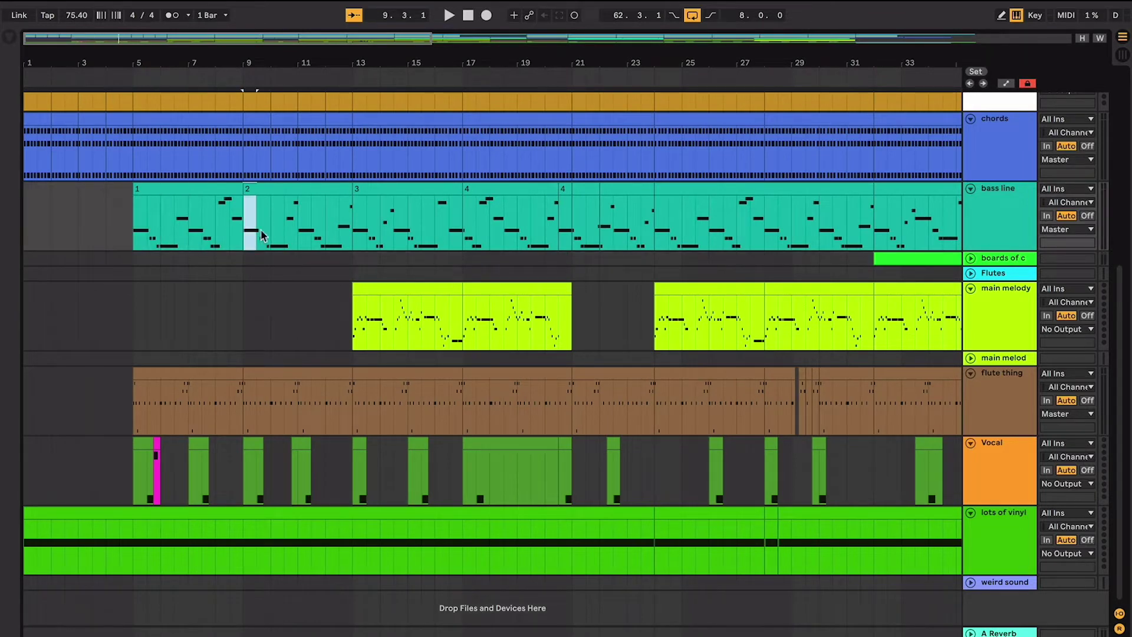
left_click(302, 232)
left_click(502, 243)
left_click(572, 241)
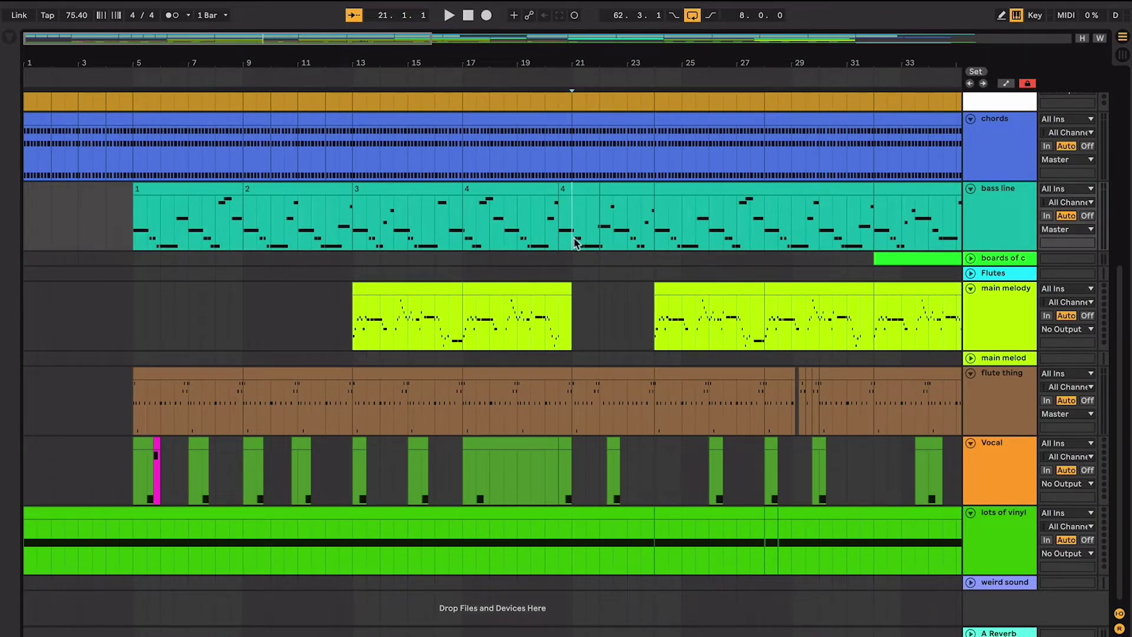
Select the fourth bass line clip at bar 17, and mark the first three beats of bar 15
key("plus")
left_click_drag(534, 193, 578, 192)
scroll(480, 224, "left", 2)
scroll(288, 230, "left", 2)
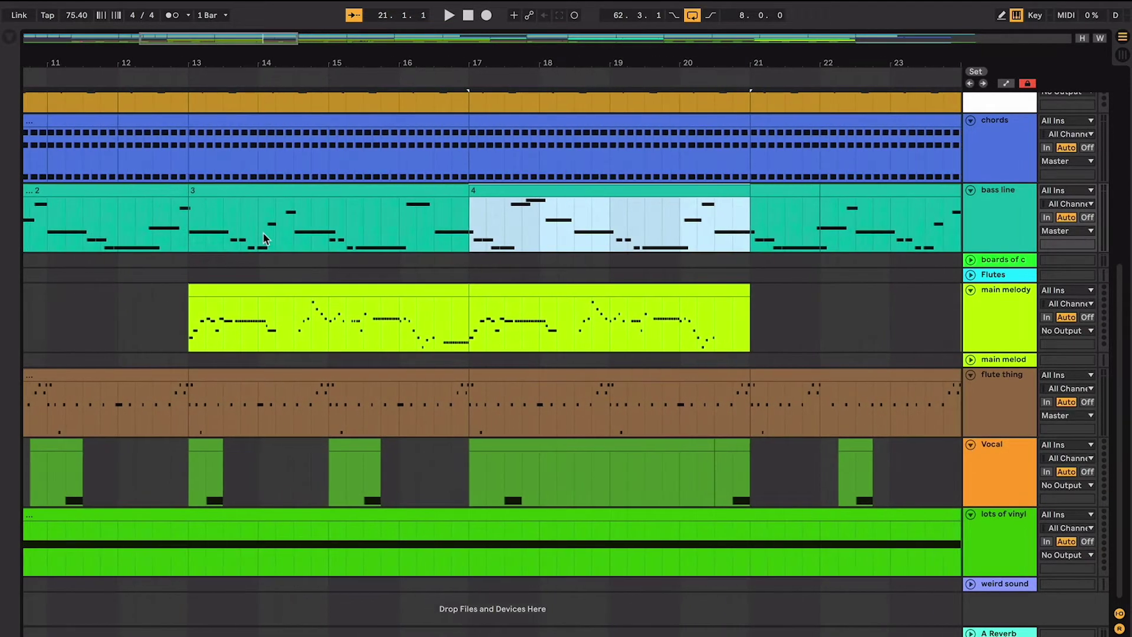
left_click_drag(326, 236, 378, 237)
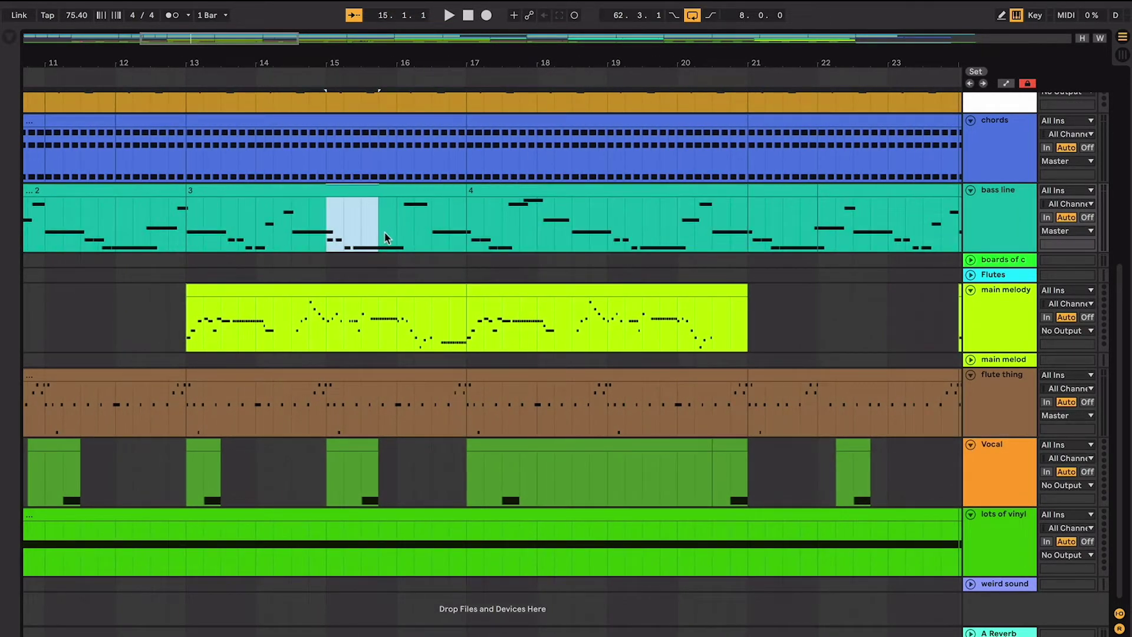
left_click(384, 236)
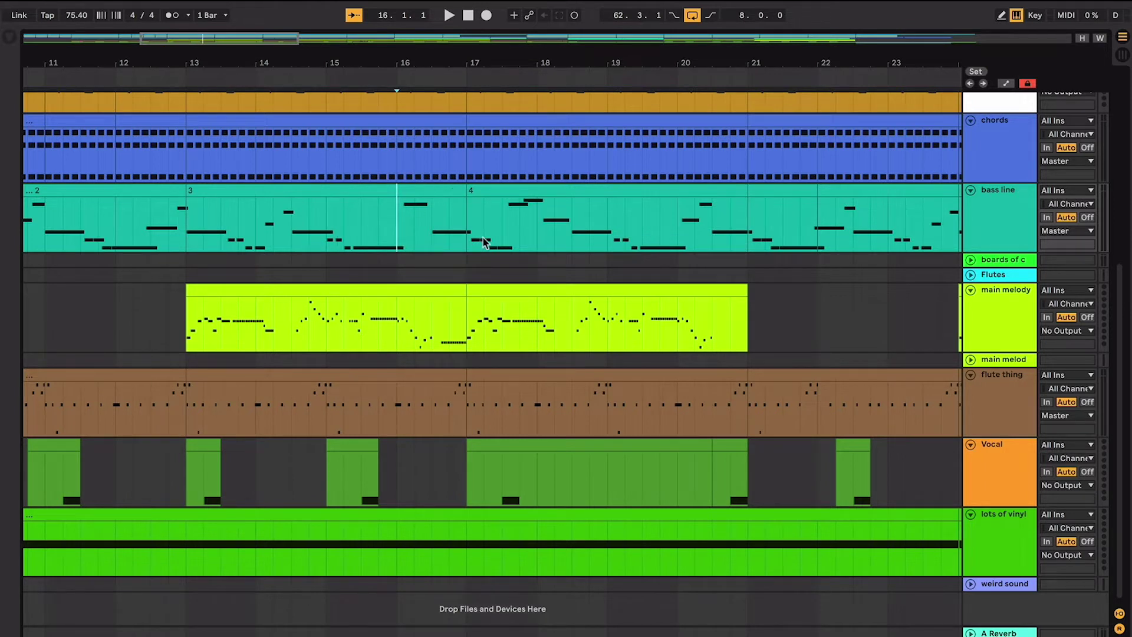
Mark the empty second half of bar 20 on the main melody track and select the whole clip from bar 17
left_click(709, 250)
left_click_drag(712, 320, 756, 324)
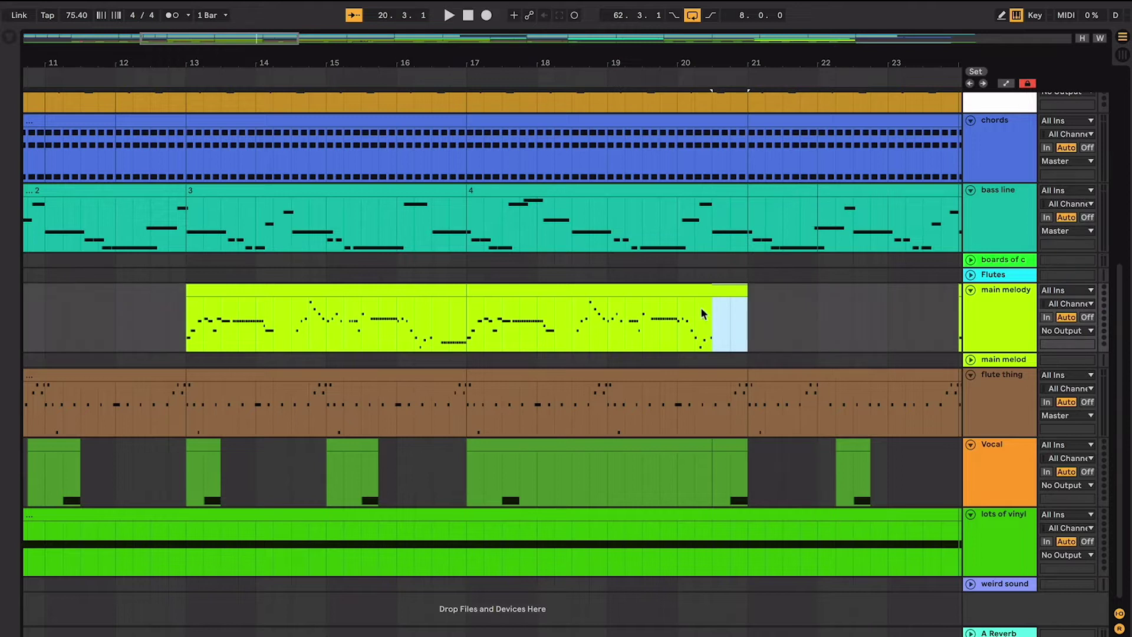
left_click(696, 291)
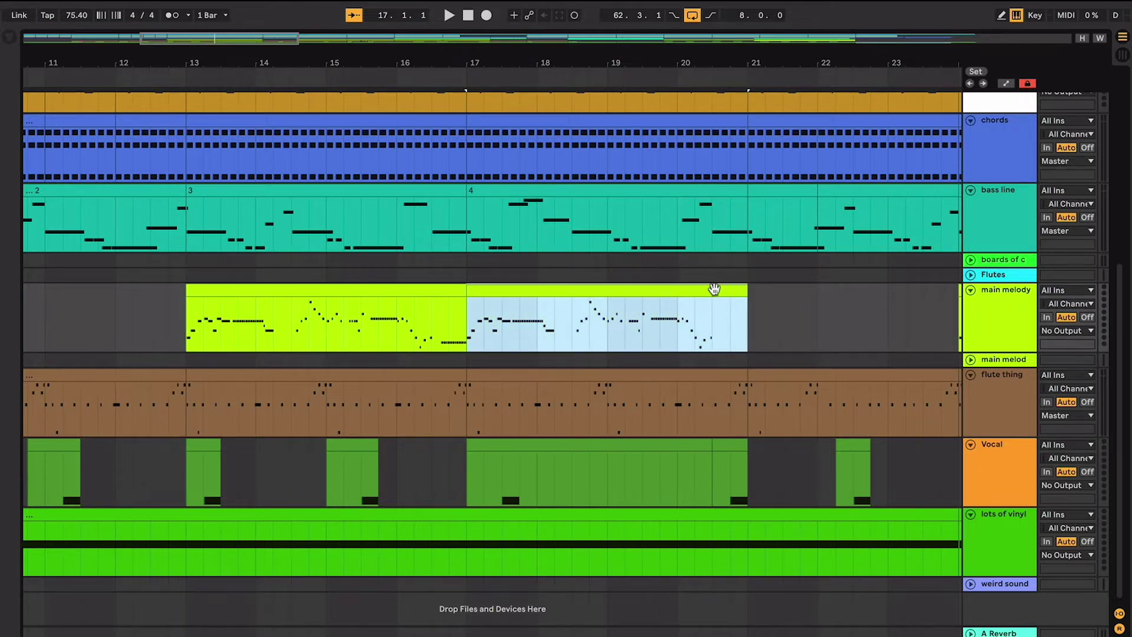
Split the bass line clip at 20.3.1, halfway through bar 20
left_click_drag(713, 236, 744, 238)
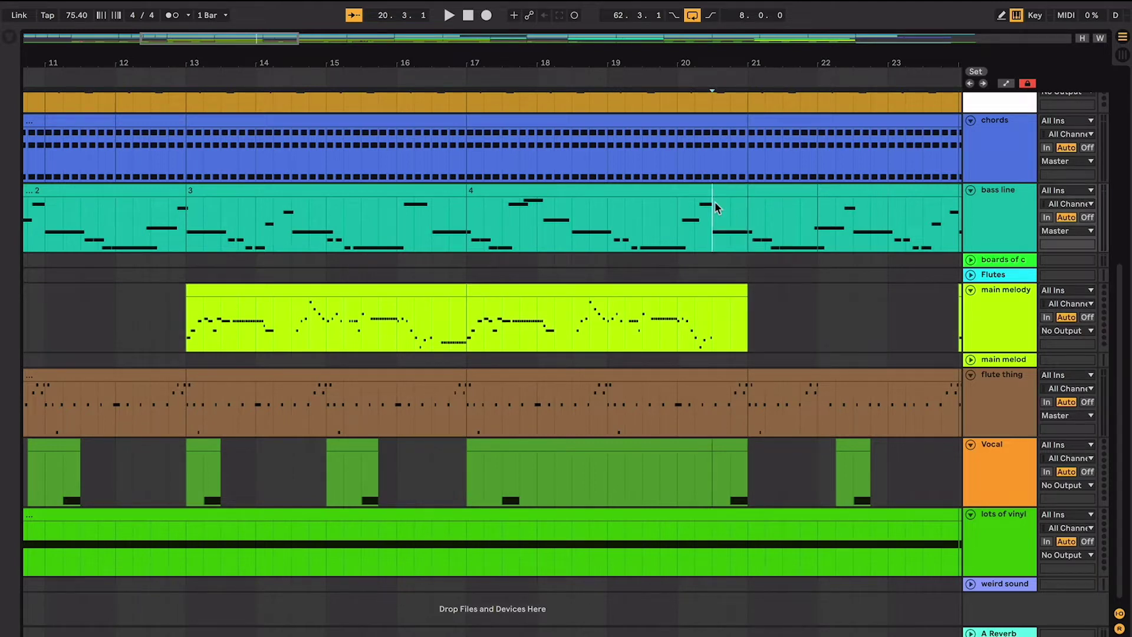
scroll(715, 206, "right", 2)
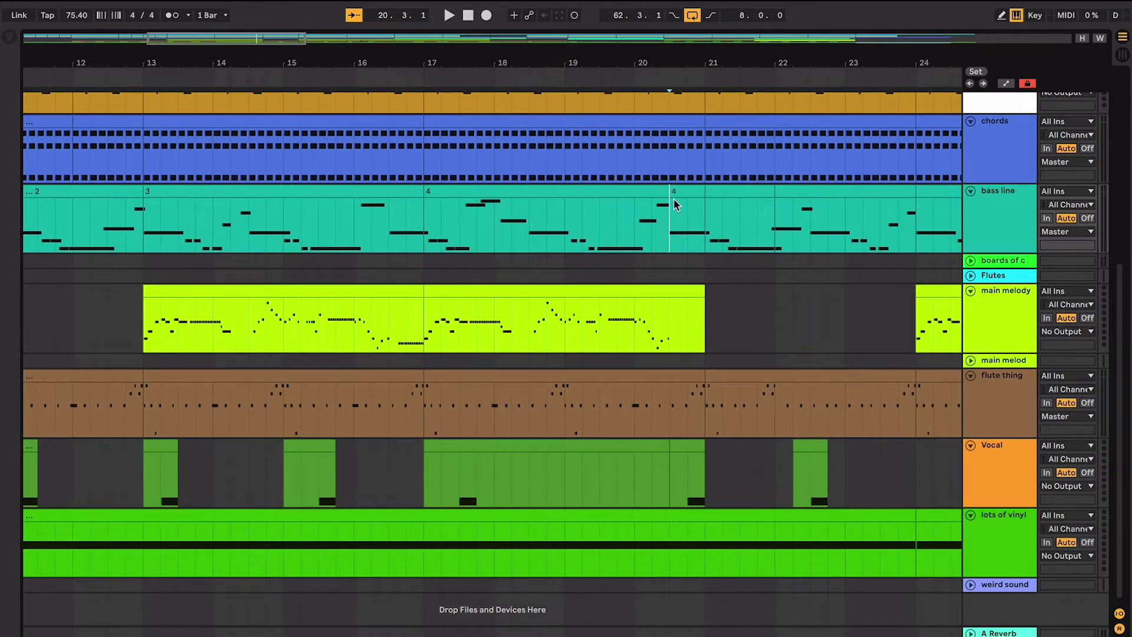
left_click(671, 188)
left_click_drag(687, 191, 712, 186)
key("ctrl+z")
scroll(663, 222, "right", 2)
scroll(631, 231, "right", 3)
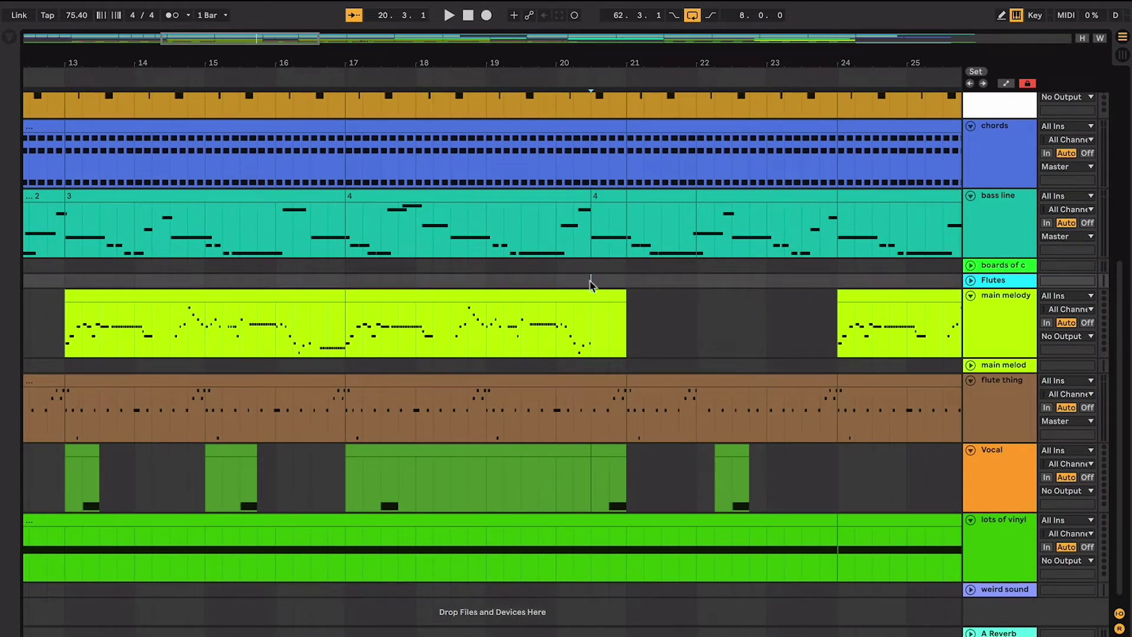
On the Flutes track, mark the range from mid-bar 20 to bar 24, and just the second half of bar 20
left_click(555, 281)
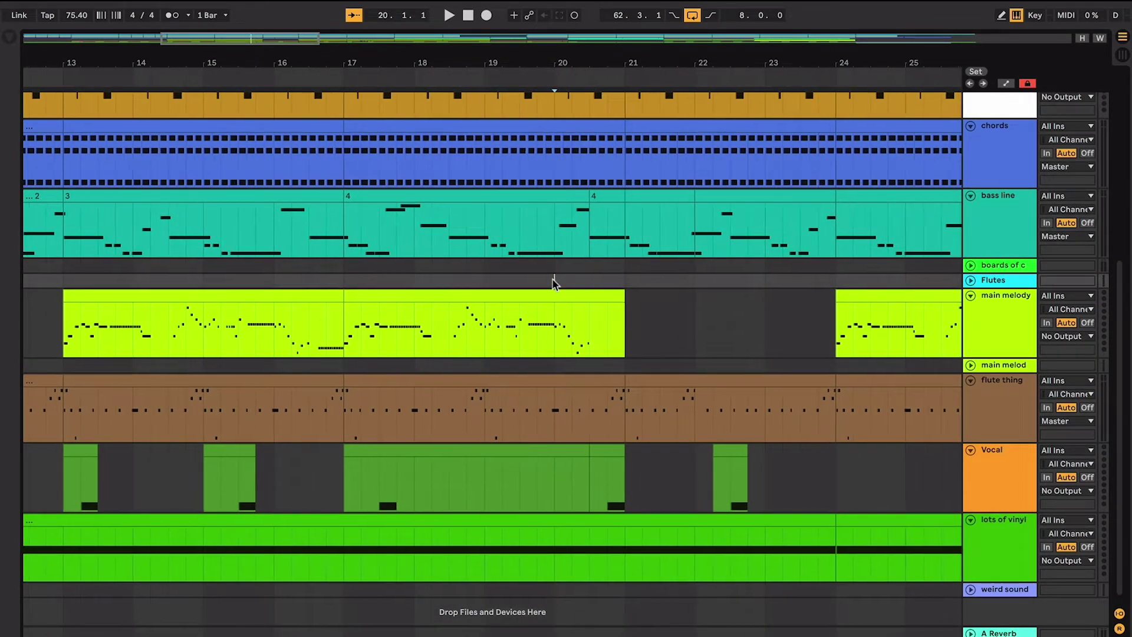
scroll(554, 281, "right", 1)
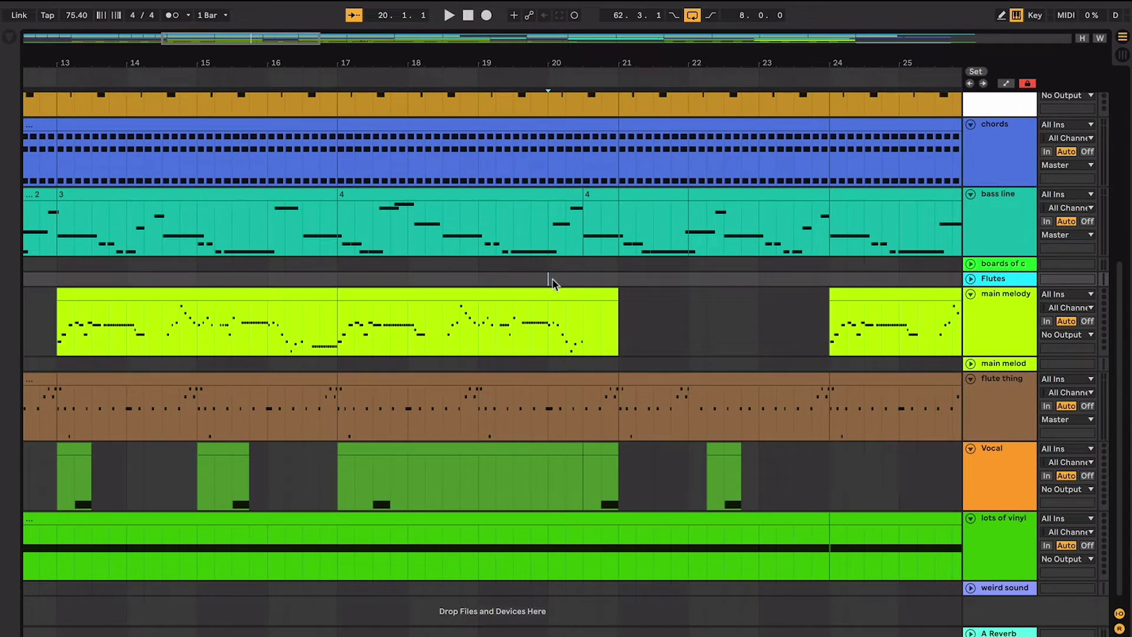
left_click_drag(580, 276, 809, 278)
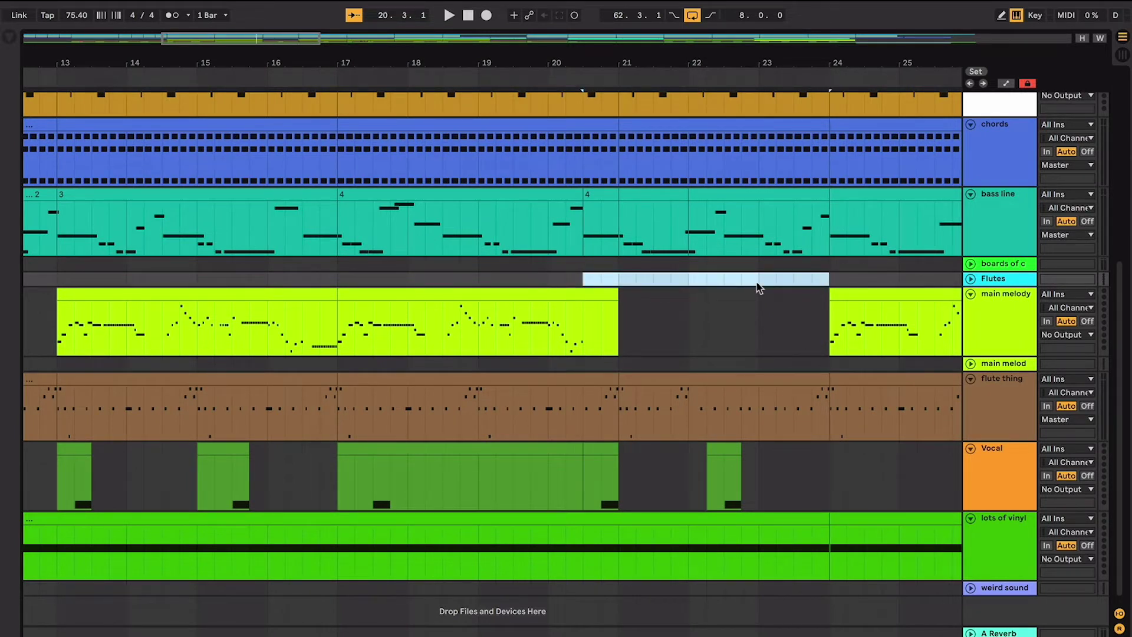
left_click(581, 280)
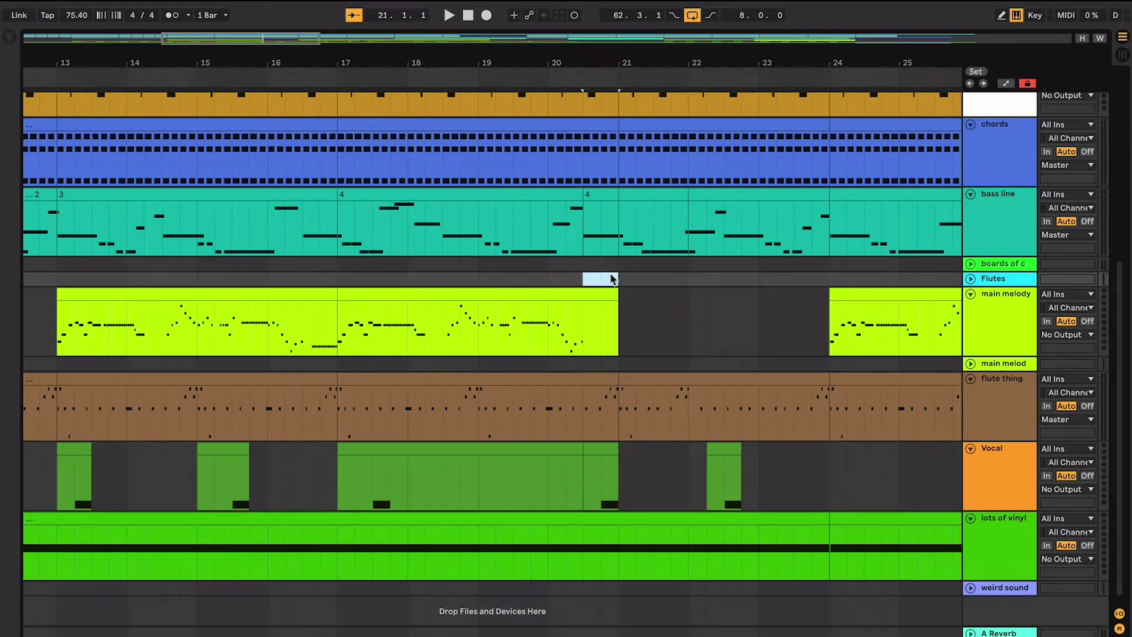
Mark bar 13 to mid-bar 20 across the Flutes and main melody tracks, and a one-bar span from 19.4.1
scroll(584, 274, "left", 2)
left_click_drag(417, 301, 101, 332)
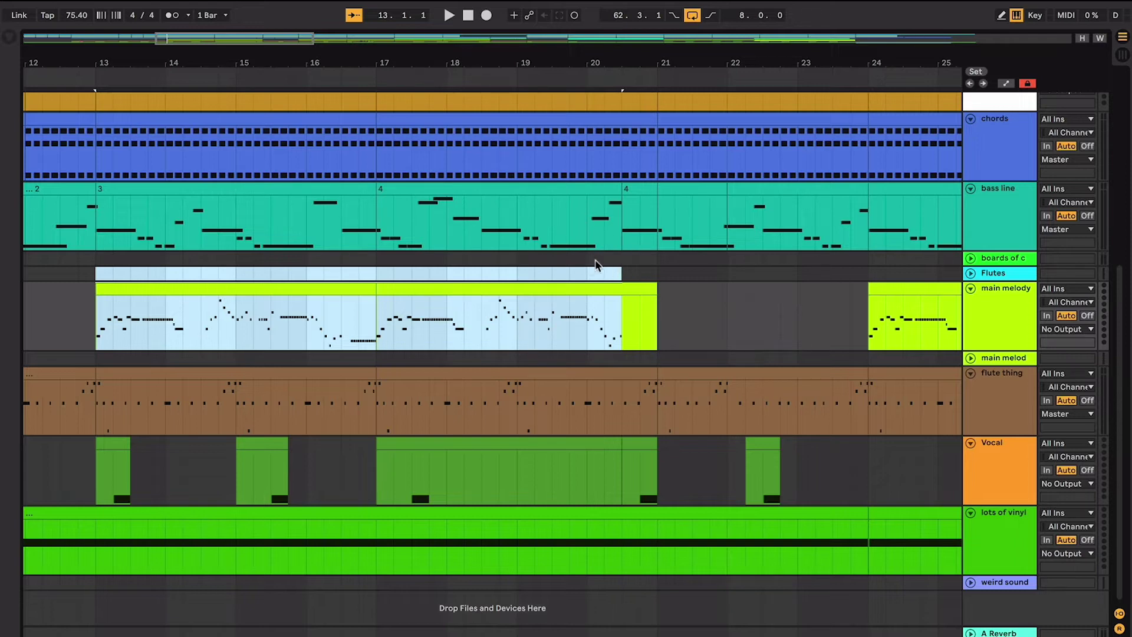
left_click(586, 273)
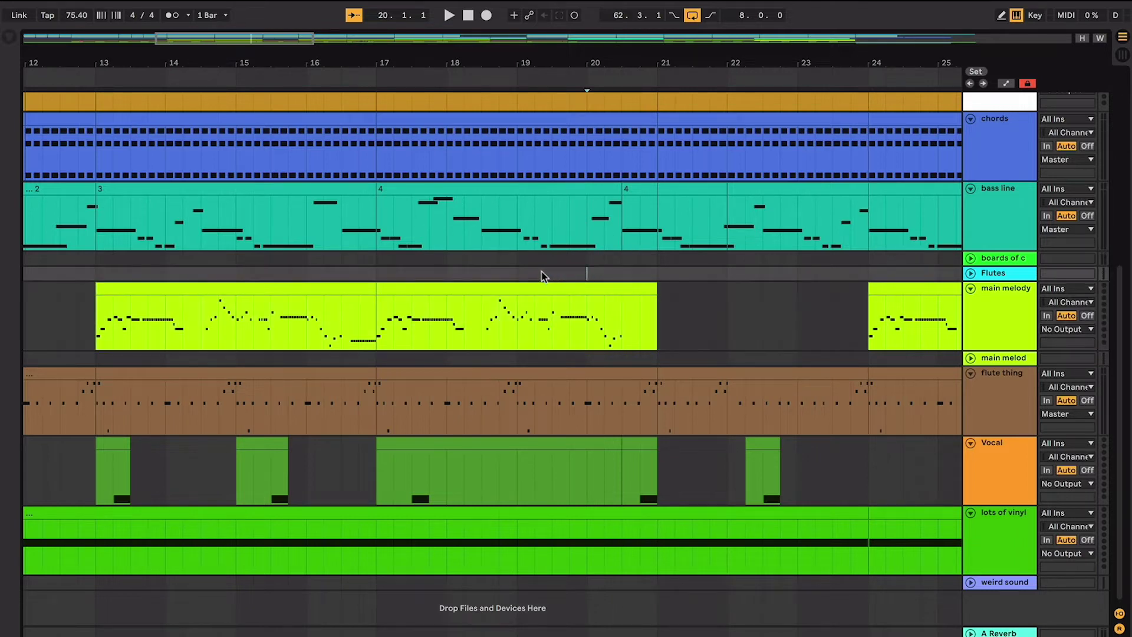
double_click(586, 273)
left_click_drag(586, 273, 637, 275)
key("ctrl+alt+l")
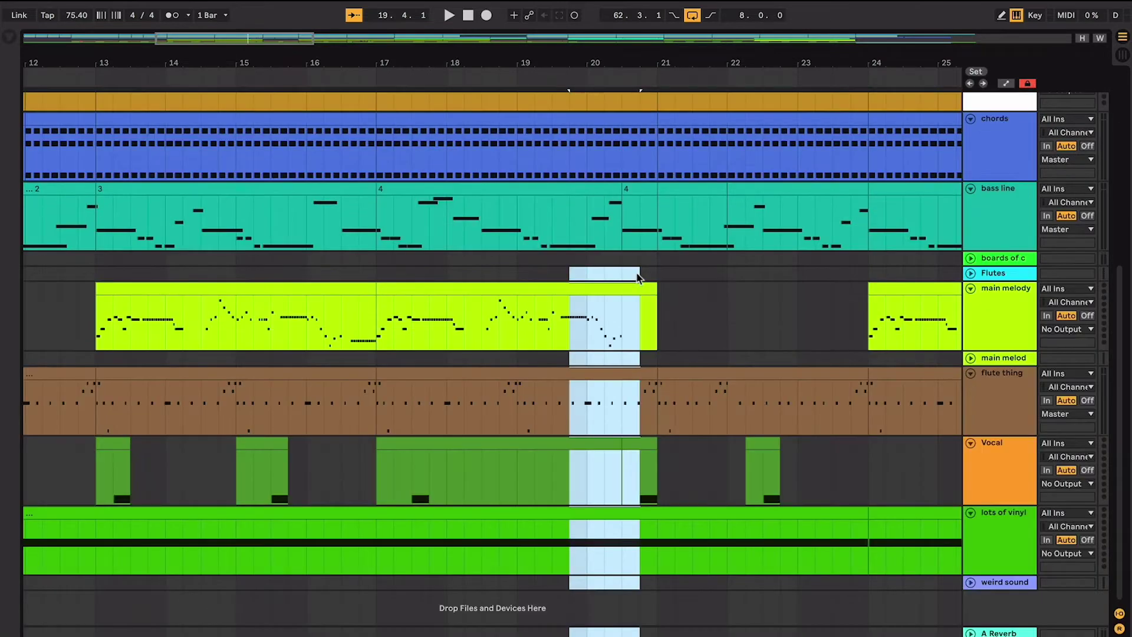
Select the bass line clip in the second half of bar 20 and set the insertion point at 17.4.1 on the Flutes track
left_click(626, 229)
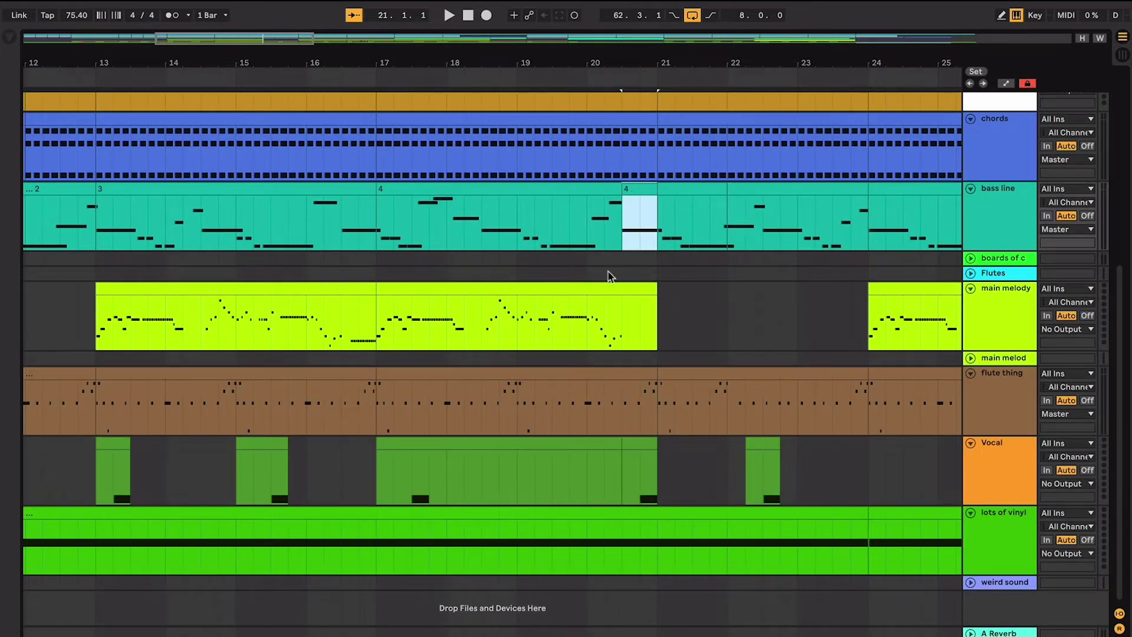
left_click_drag(652, 281, 444, 301)
left_click(440, 268)
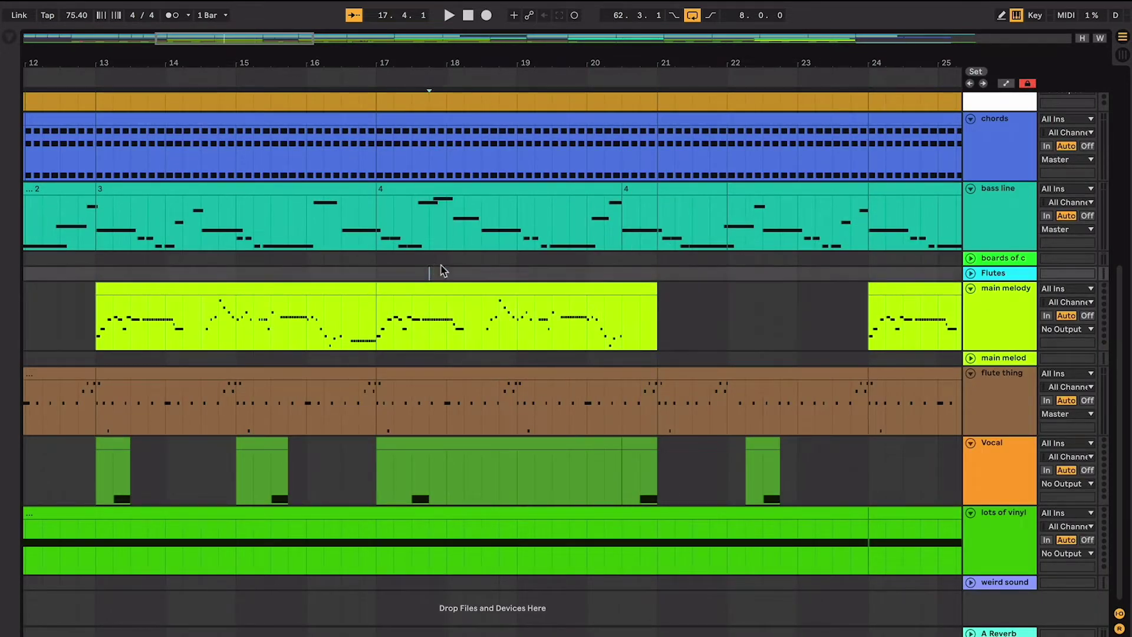
Play the arrangement from 18.3.1 through the melody's ending and stop playback in bar 22
scroll(466, 289, "up", 2)
left_click(490, 310)
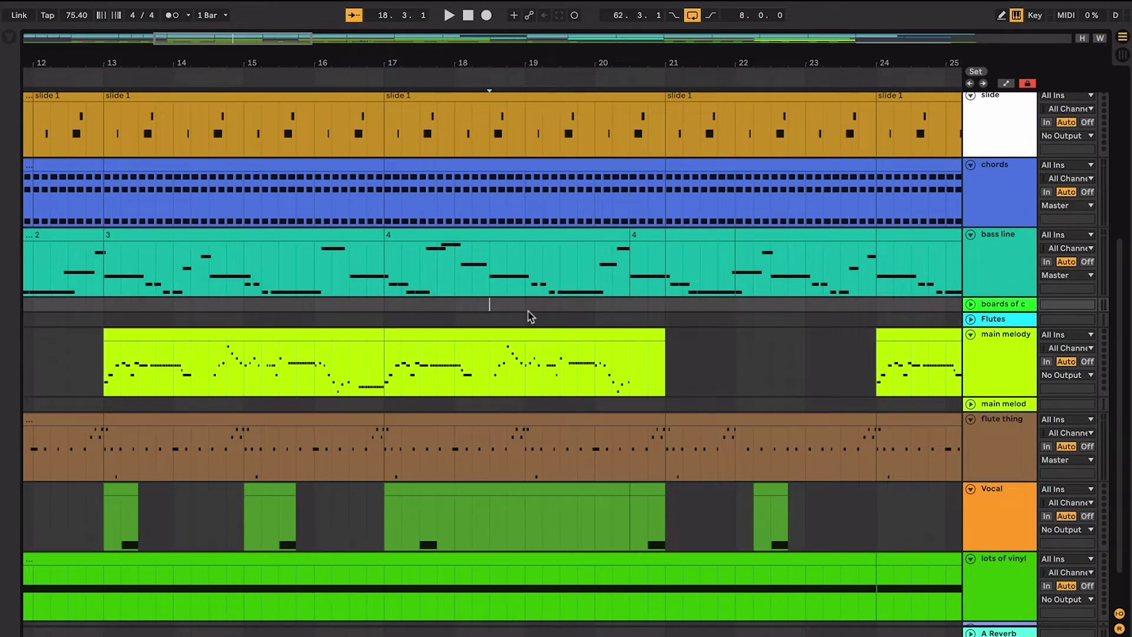
key("space")
scroll(554, 327, "up", 1)
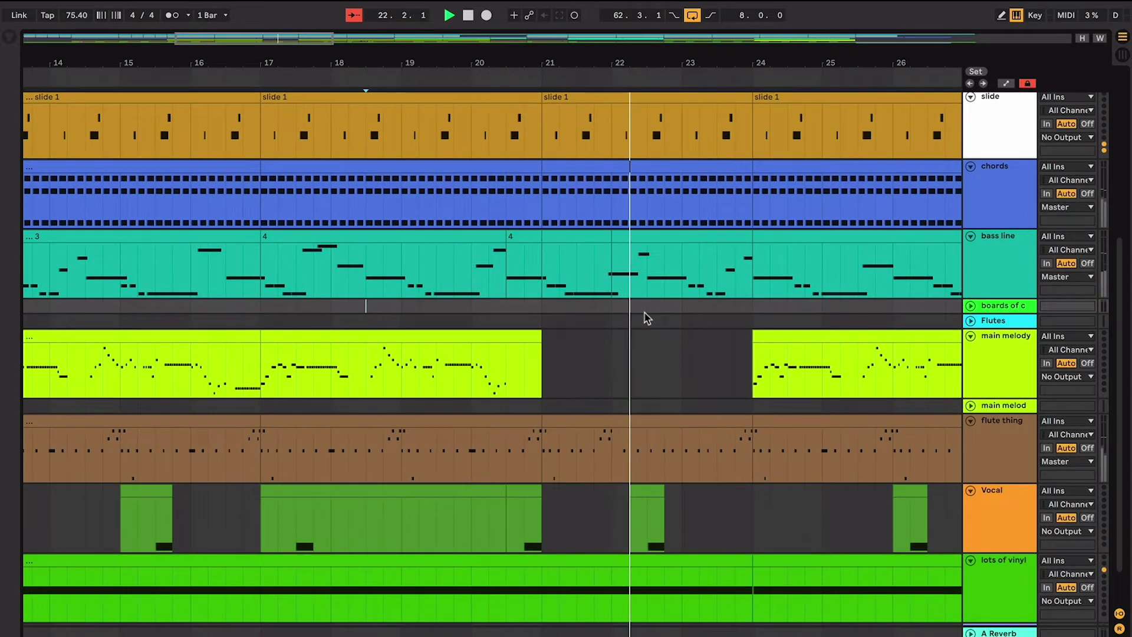
key("space")
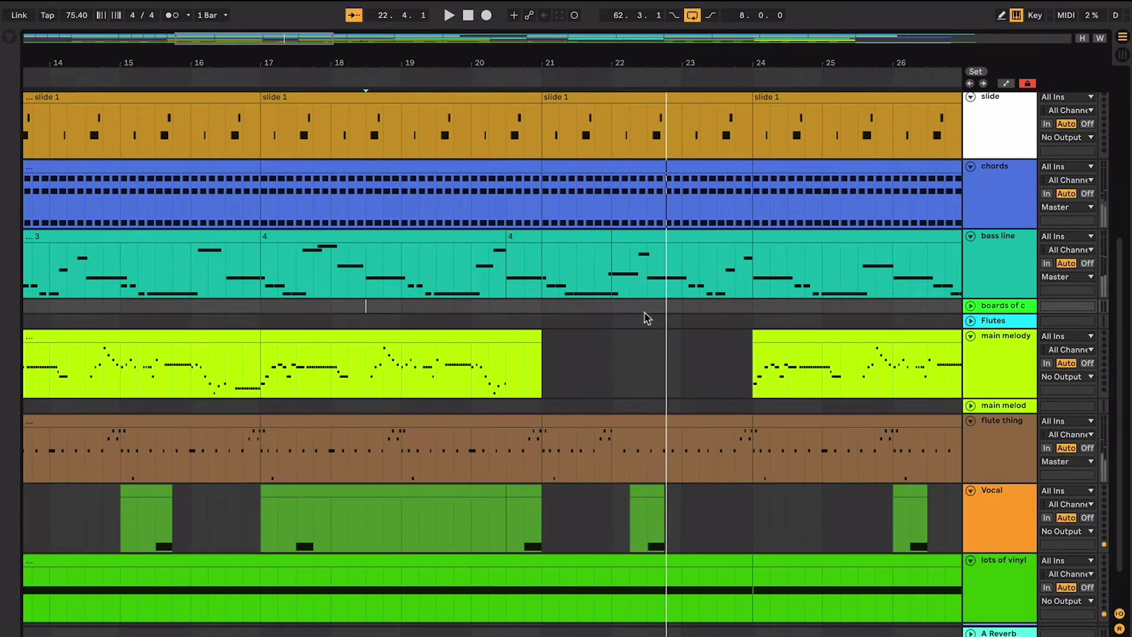
Look over the tracks in Session View, stepping from bass line to main melody, and return to the Arrangement View
key("Tab")
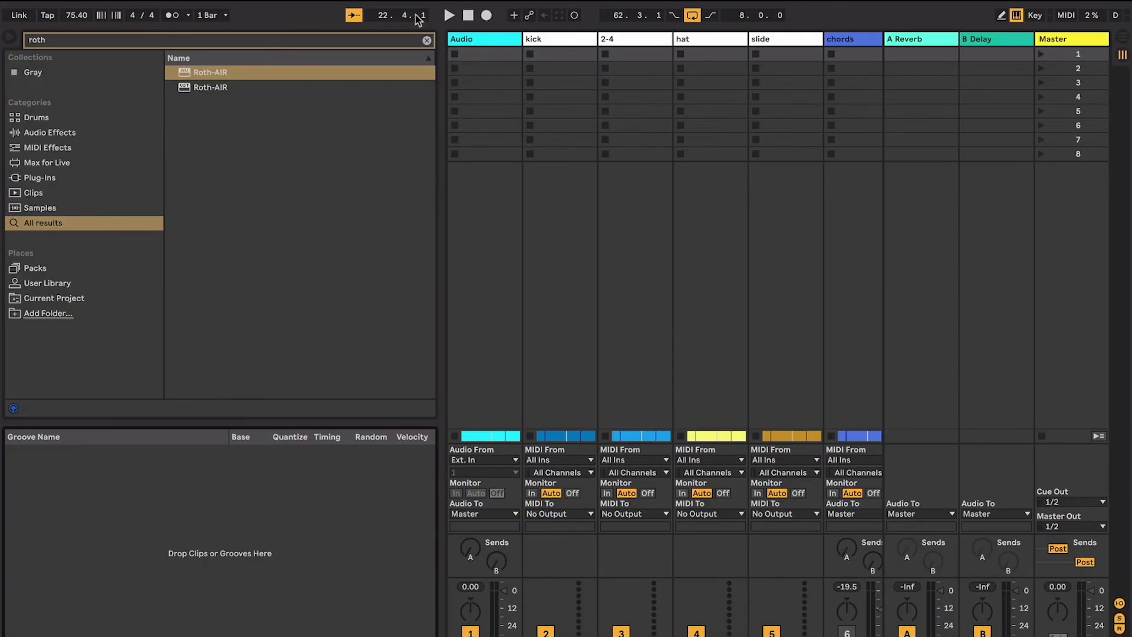
scroll(555, 55, "right", 10)
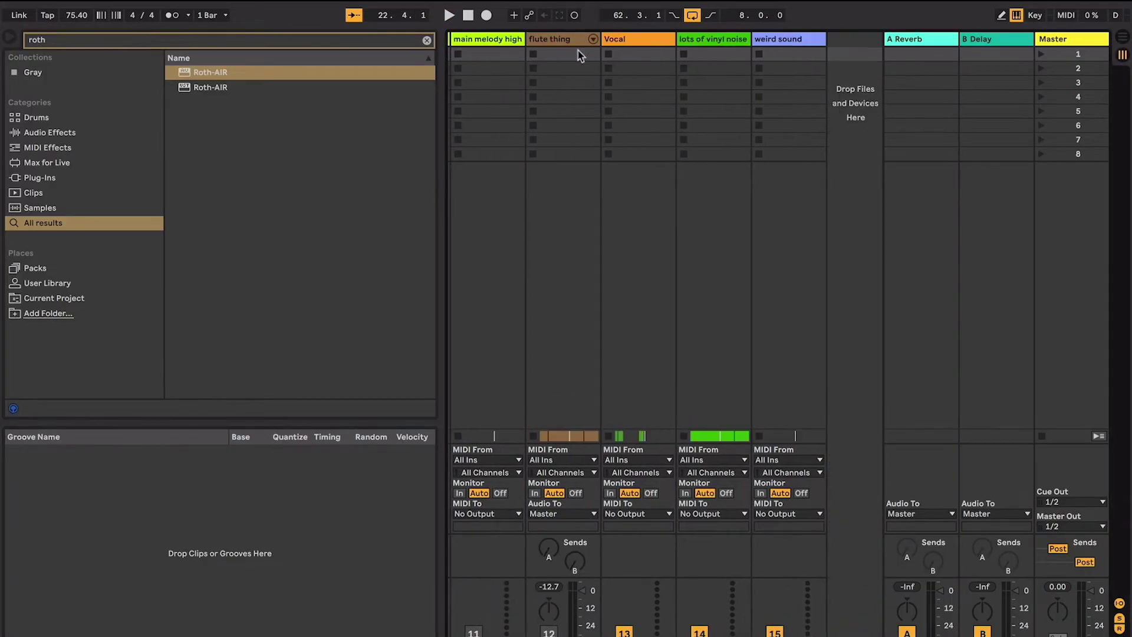
scroll(578, 50, "left", 10)
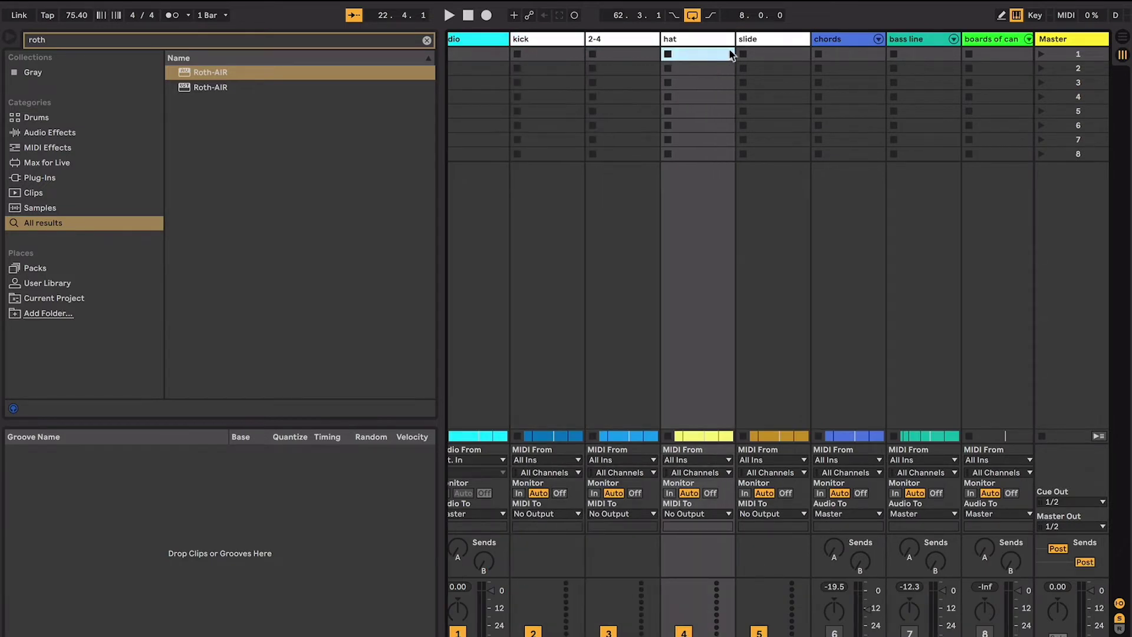
left_click(935, 54)
scroll(935, 55, "right", 3)
left_click(874, 55)
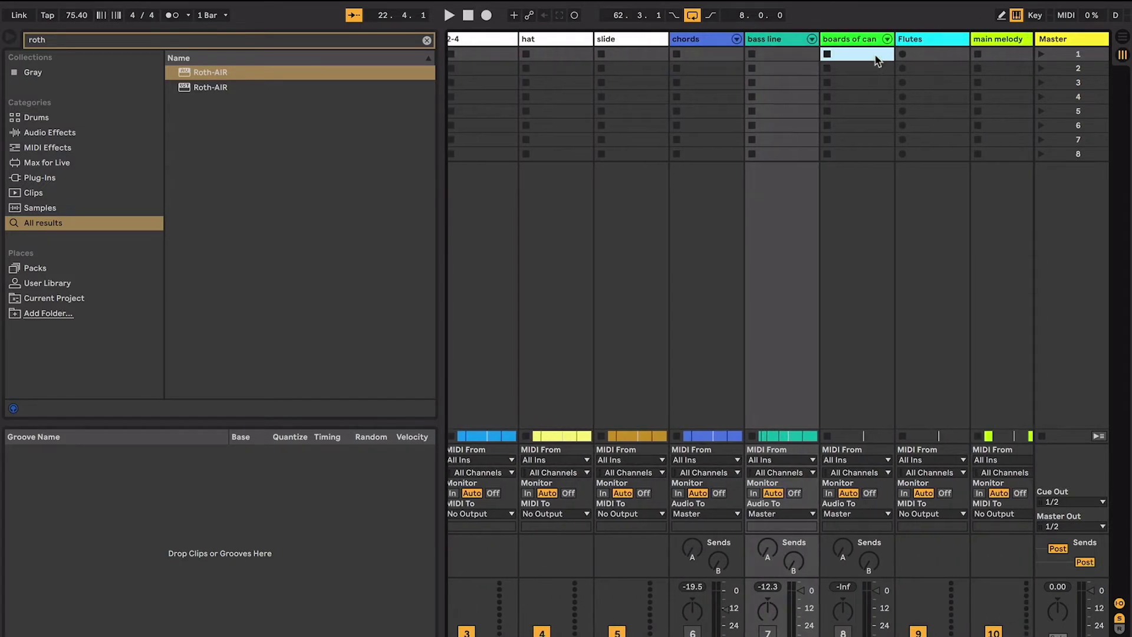
left_click(959, 55)
left_click(991, 54)
key("Tab")
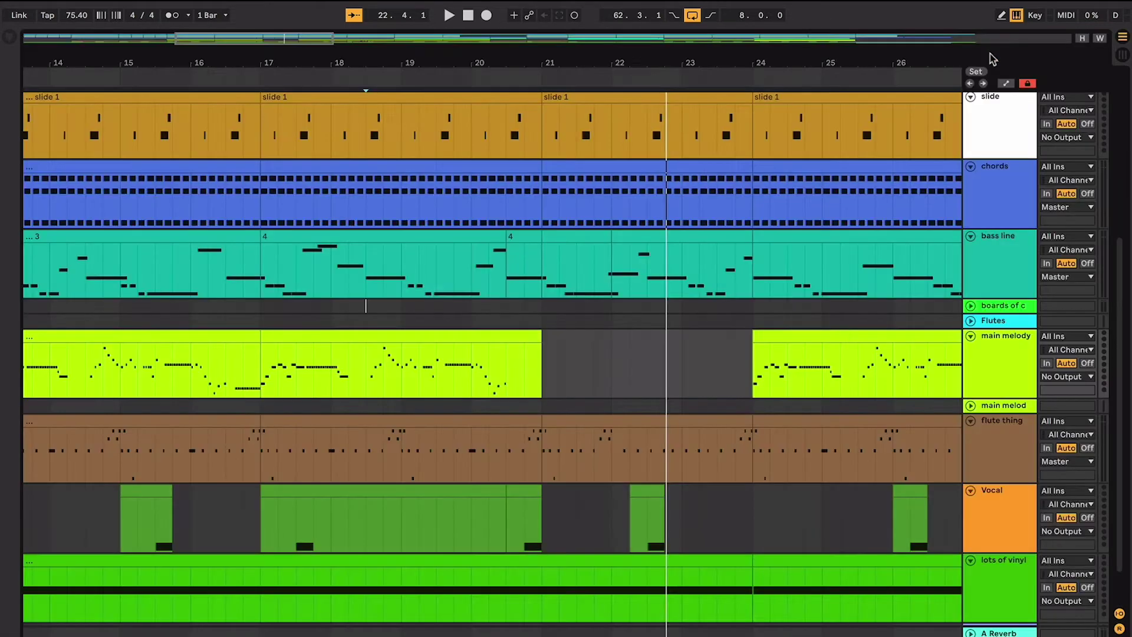
Select the short bass line clip filling the second half of bar 20 and view it among the surrounding phrases
left_click(532, 237)
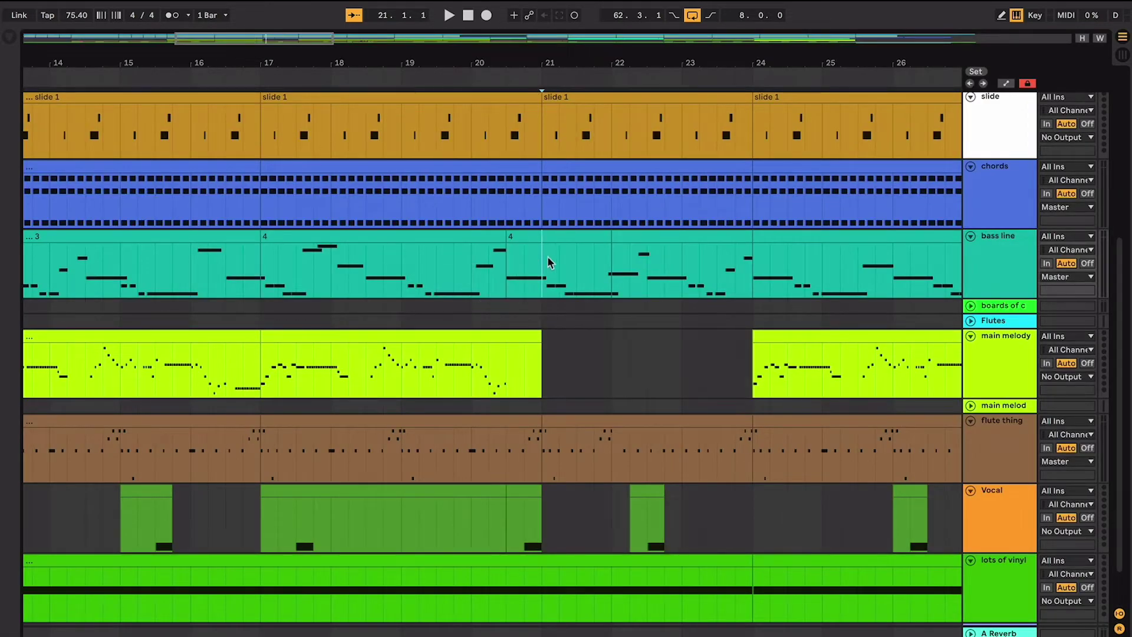
left_click(549, 238)
left_click(519, 238)
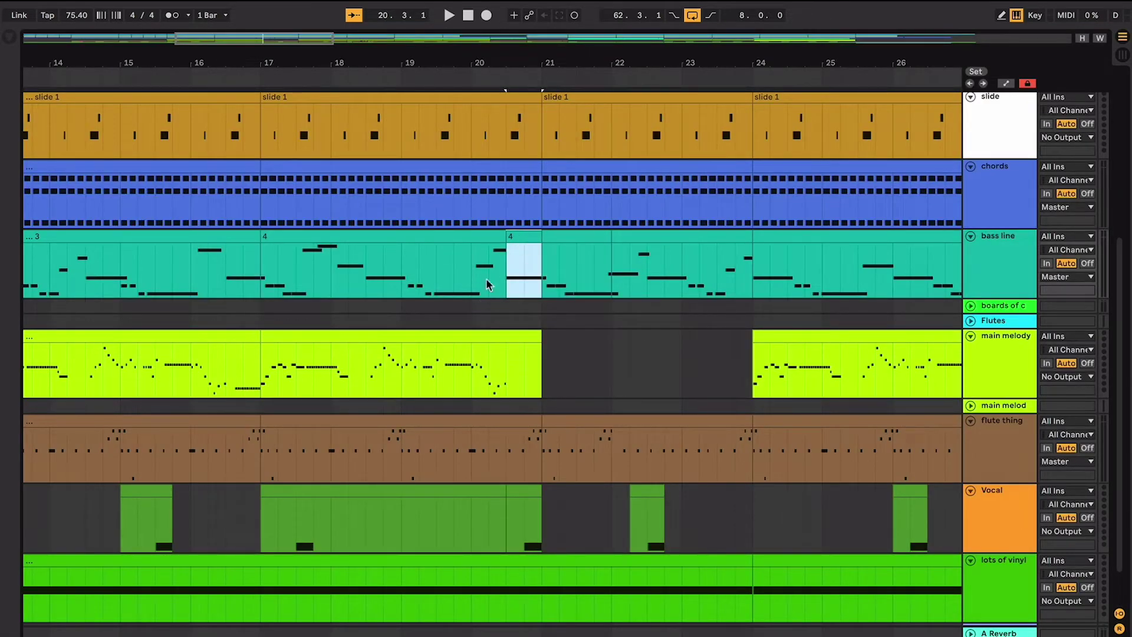
left_click(507, 259)
scroll(592, 296, "down", 2)
key("minus")
scroll(591, 292, "up", 3)
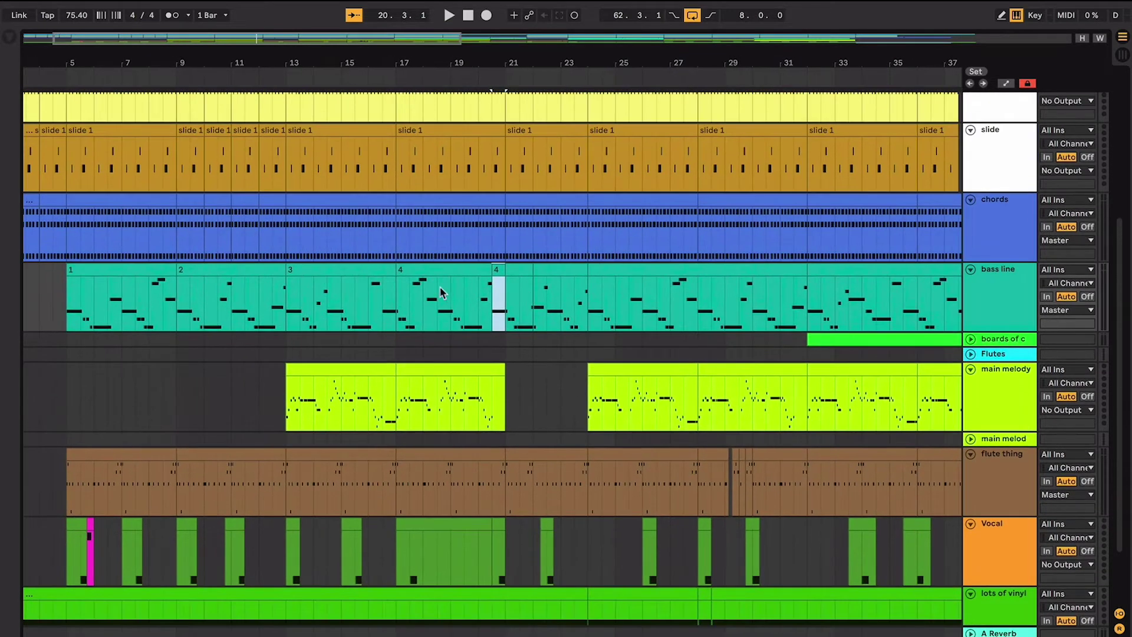
Compare the bass line's split in bar 20 with where the main melody clip ends at bar 21
key("plus")
key("plus")
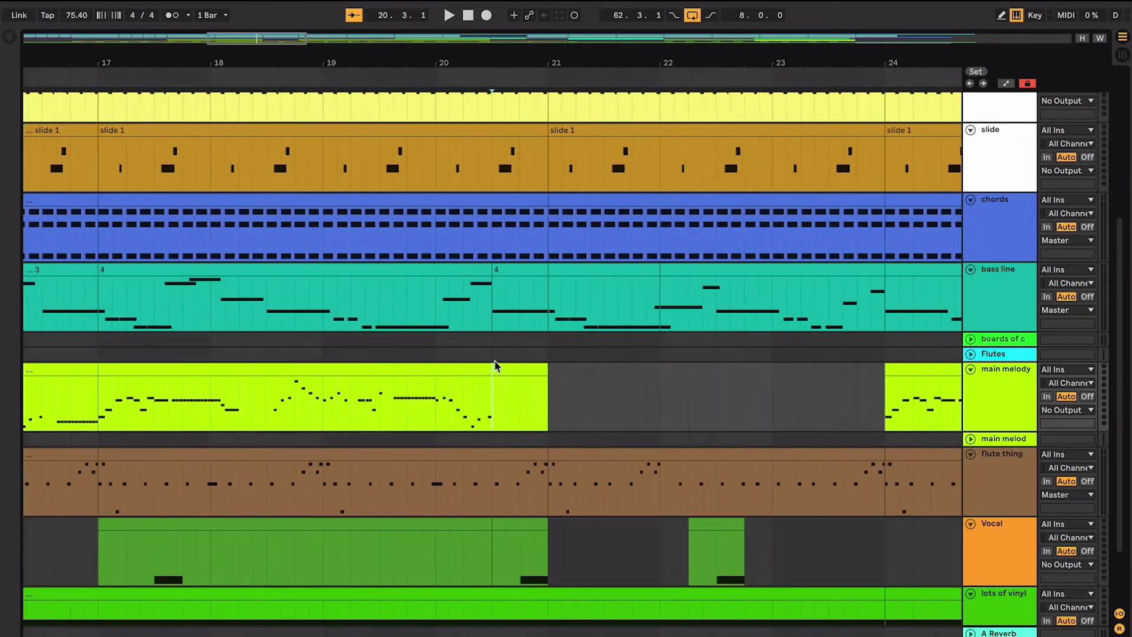
scroll(545, 378, "up", 2)
key("minus")
key("minus")
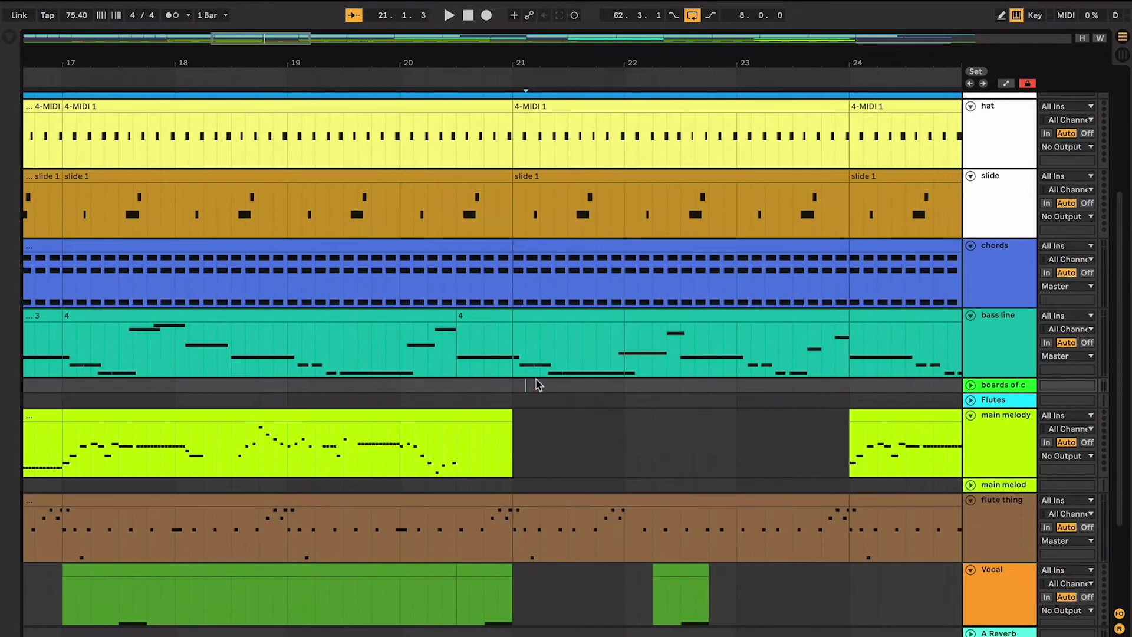
scroll(535, 384, "down", 3)
scroll(526, 370, "up", 3)
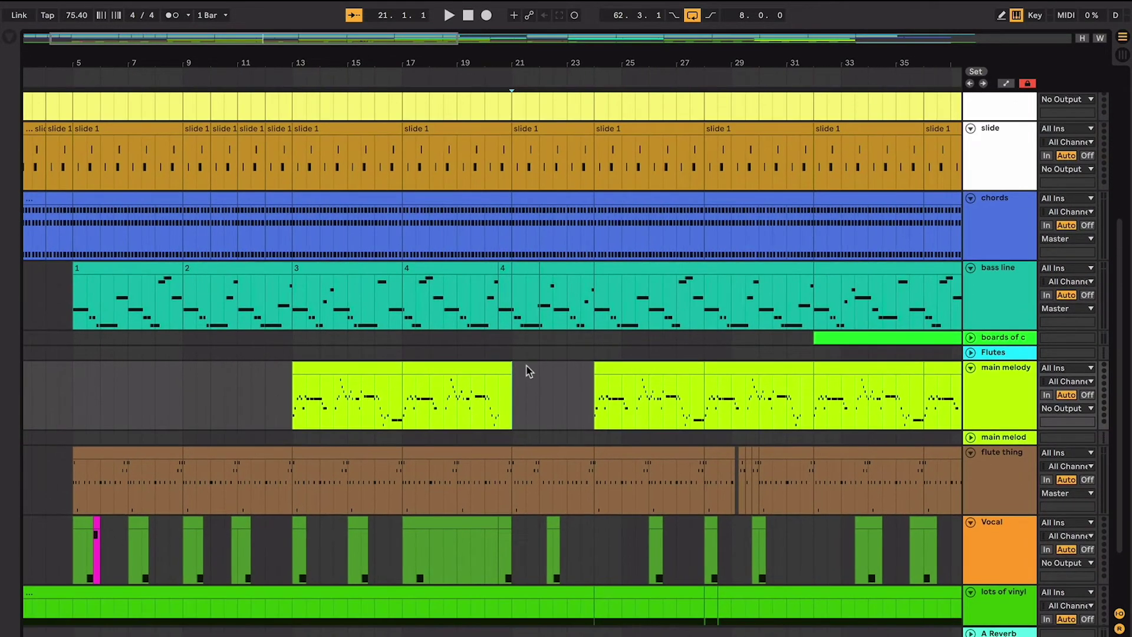
scroll(526, 371, "down", 3)
scroll(526, 366, "down", 1)
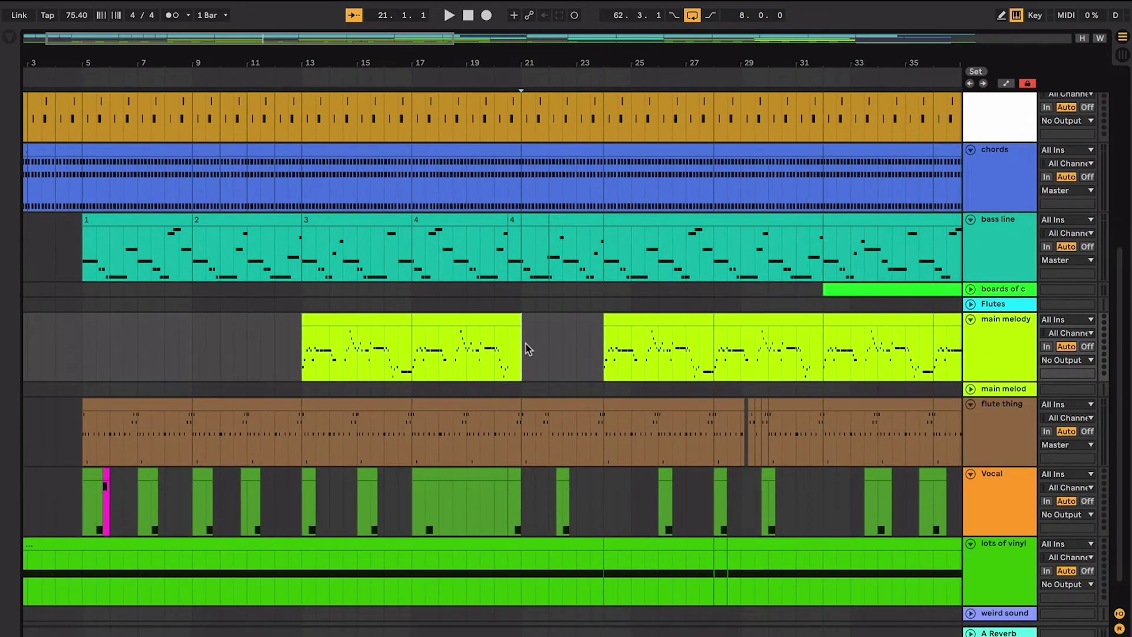
scroll(519, 298, "up", 3)
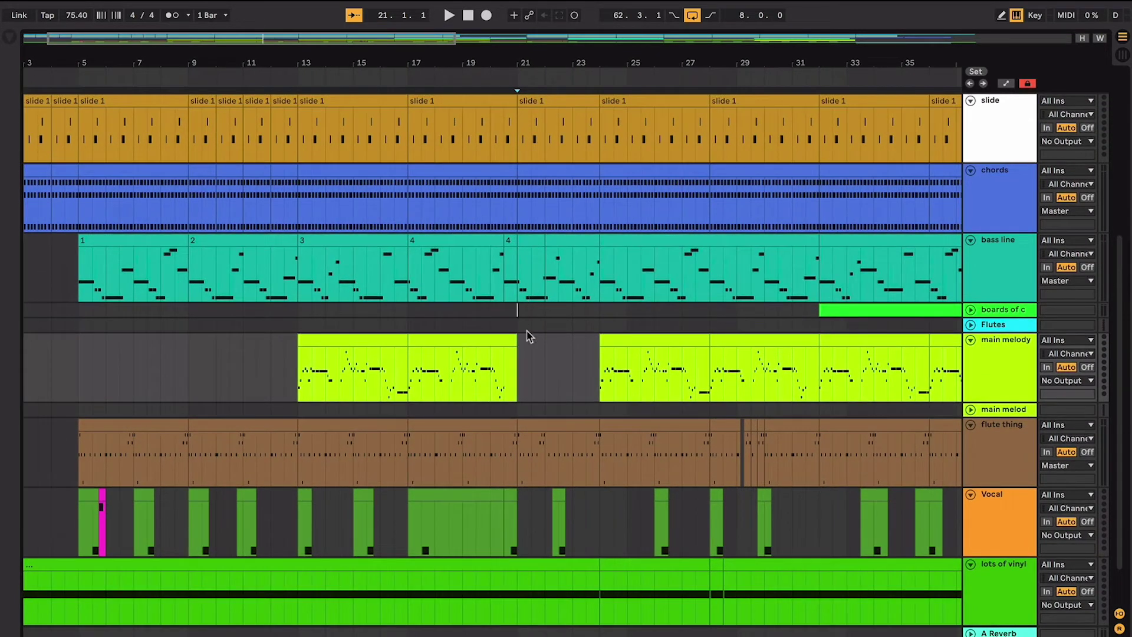
Mark the main melody's gap after bar 21 and set the insertion point at bar 24, where the melody returns
left_click_drag(525, 336, 576, 455)
left_click(598, 371)
scroll(609, 397, "down", 3)
key("plus")
key("plus")
key("plus")
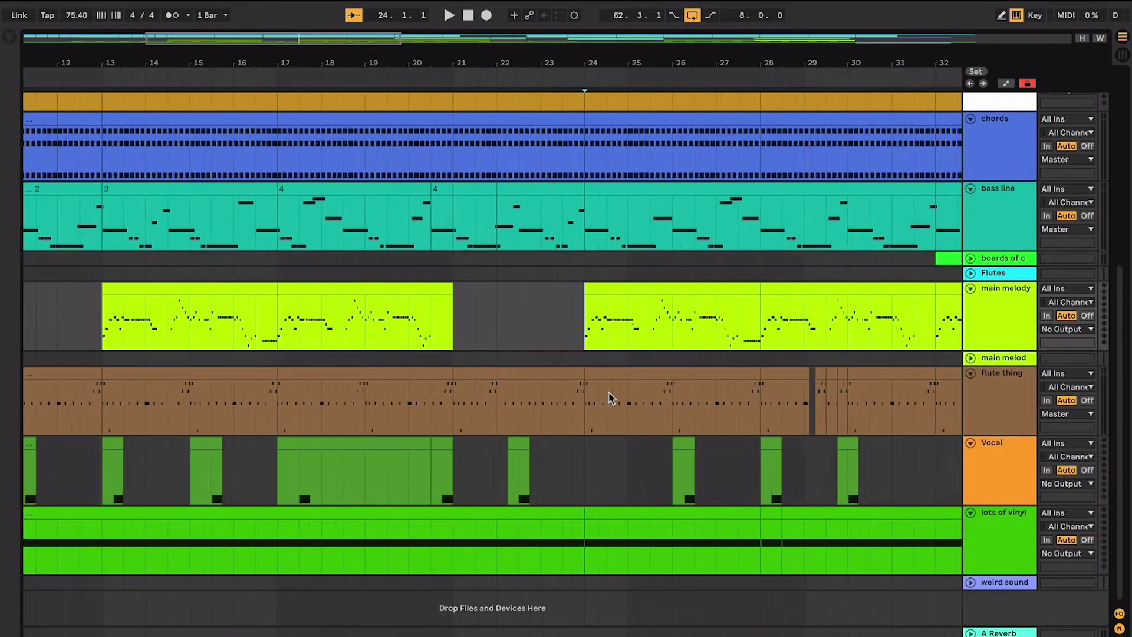
Review the drum and bass tracks around bar 24 and select the main melody clip starting there
scroll(609, 396, "up", 6)
scroll(609, 396, "right", 3)
scroll(608, 392, "up", 3)
scroll(607, 392, "down", 5)
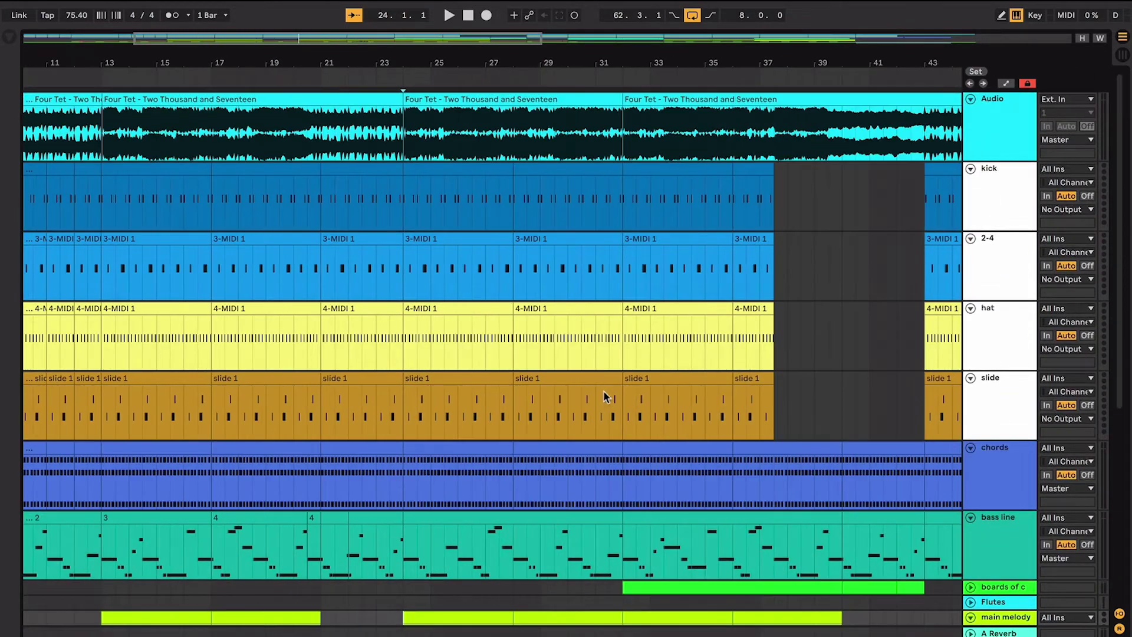
scroll(607, 391, "down", 4)
left_click(531, 417)
left_click(505, 418)
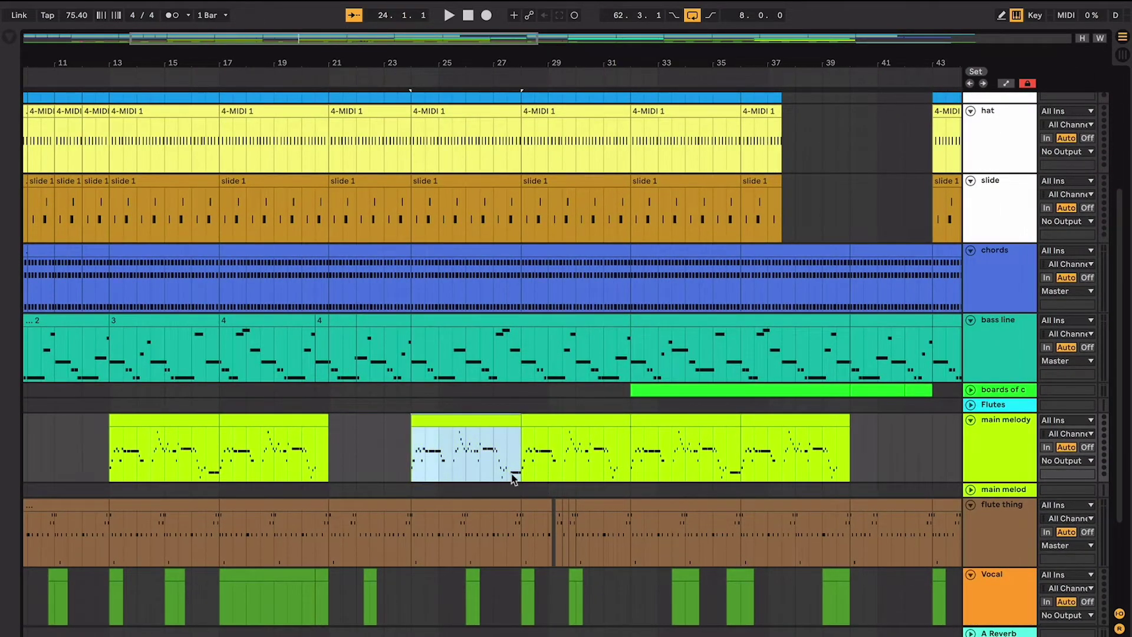
Mark bars 24 to 32 on the Flutes track above the returning main melody
scroll(531, 493, "down", 5)
scroll(531, 493, "left", 6)
scroll(531, 493, "up", 5)
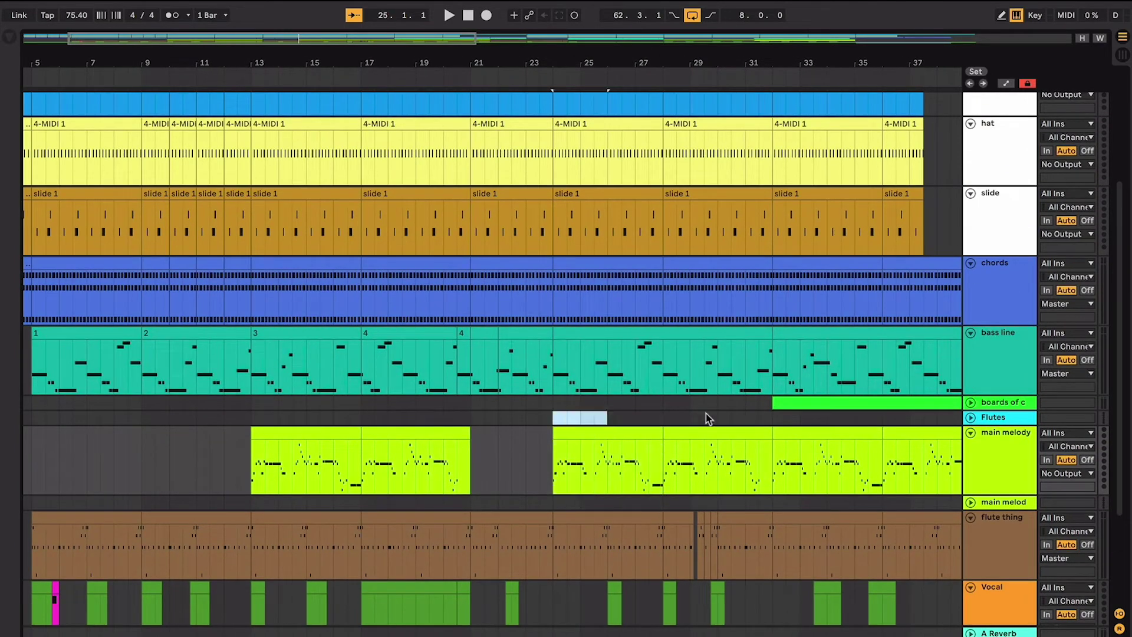
left_click_drag(708, 418, 757, 429)
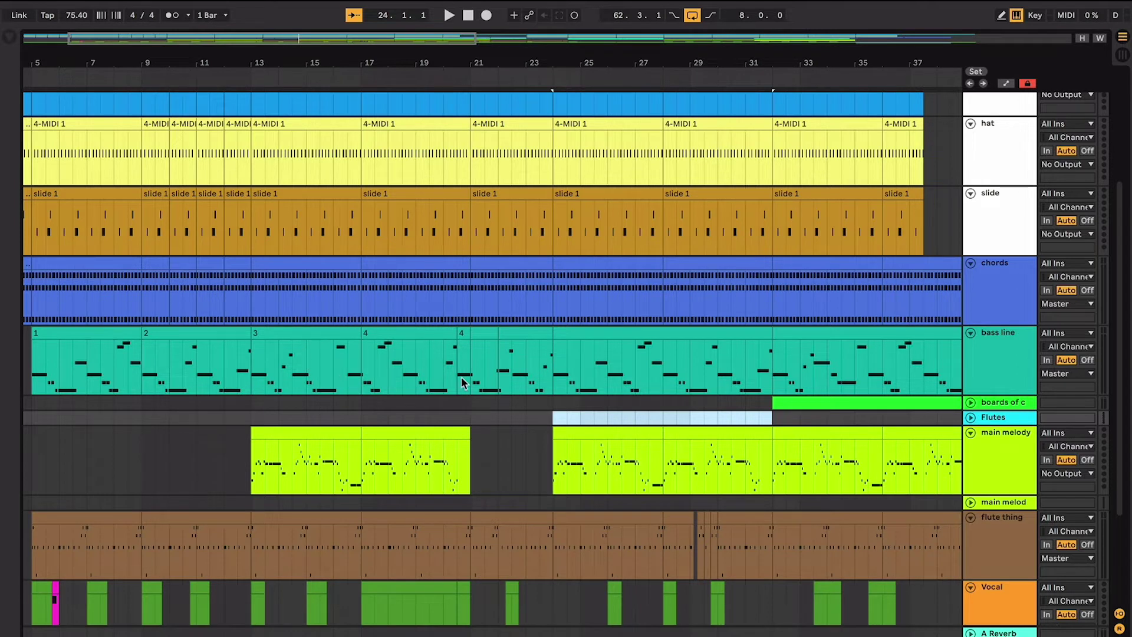
Mark the first main melody section from bar 13 to 21, and set the insertion point within the second section
left_click_drag(247, 418, 471, 443)
left_click(684, 419)
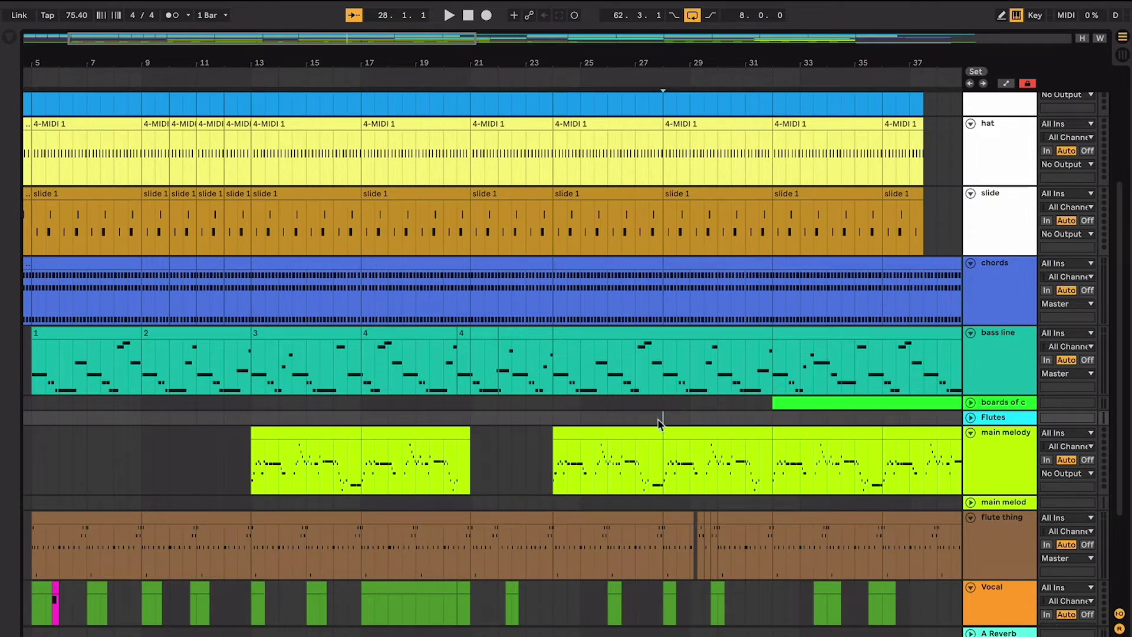
scroll(637, 420, "down", 1)
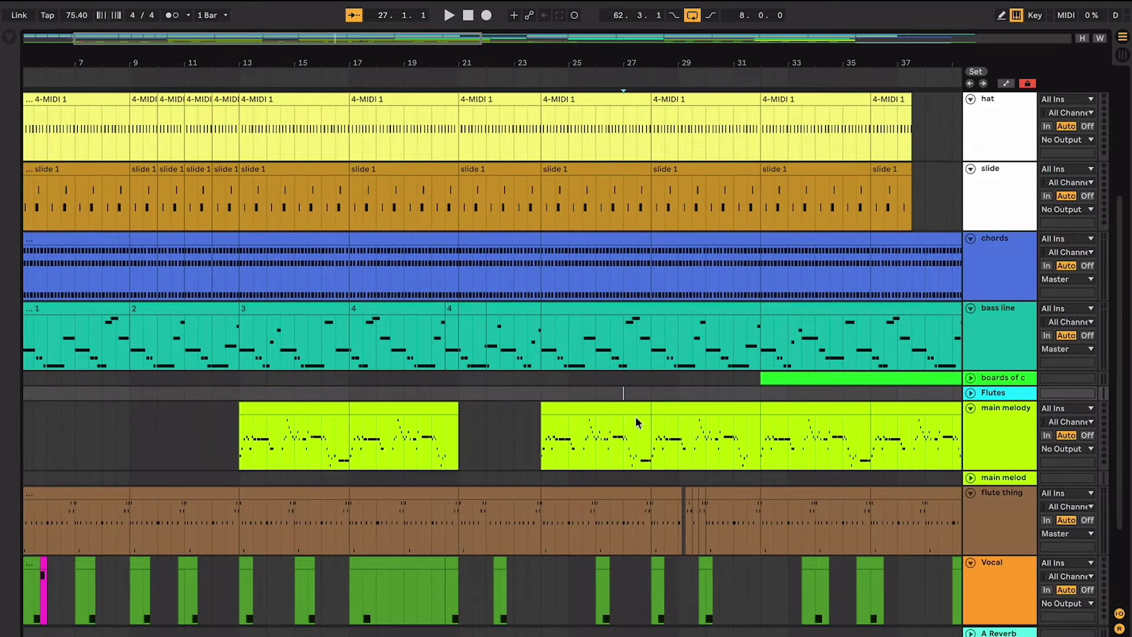
Mark bars 24 to 32 on the bass line track, above the returning main melody
scroll(635, 416, "down", 2)
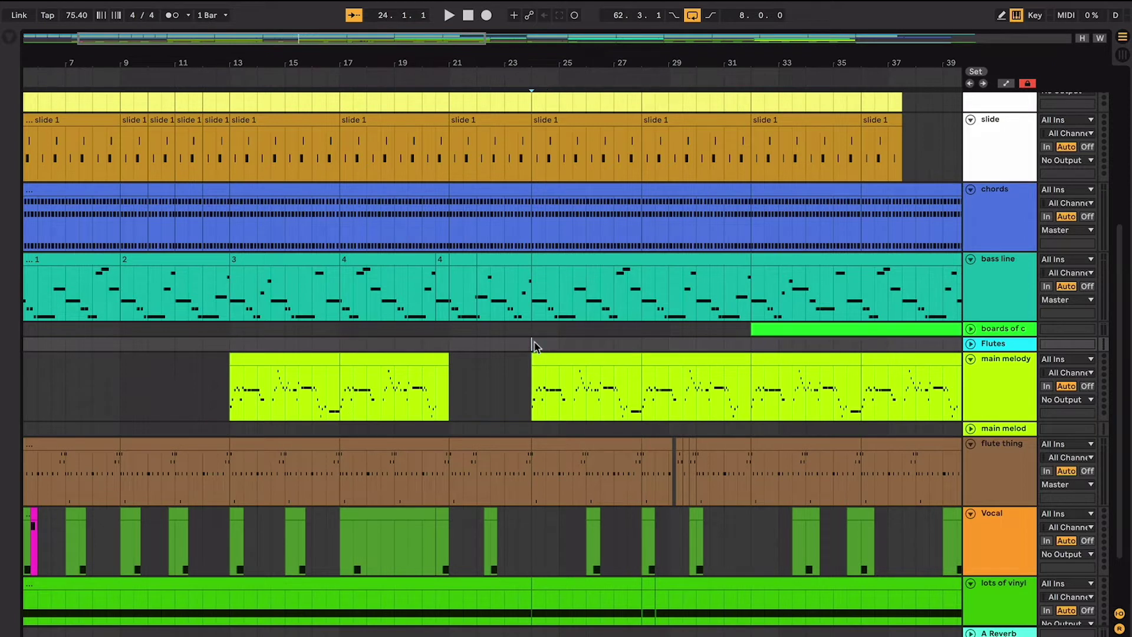
left_click_drag(570, 346, 754, 311)
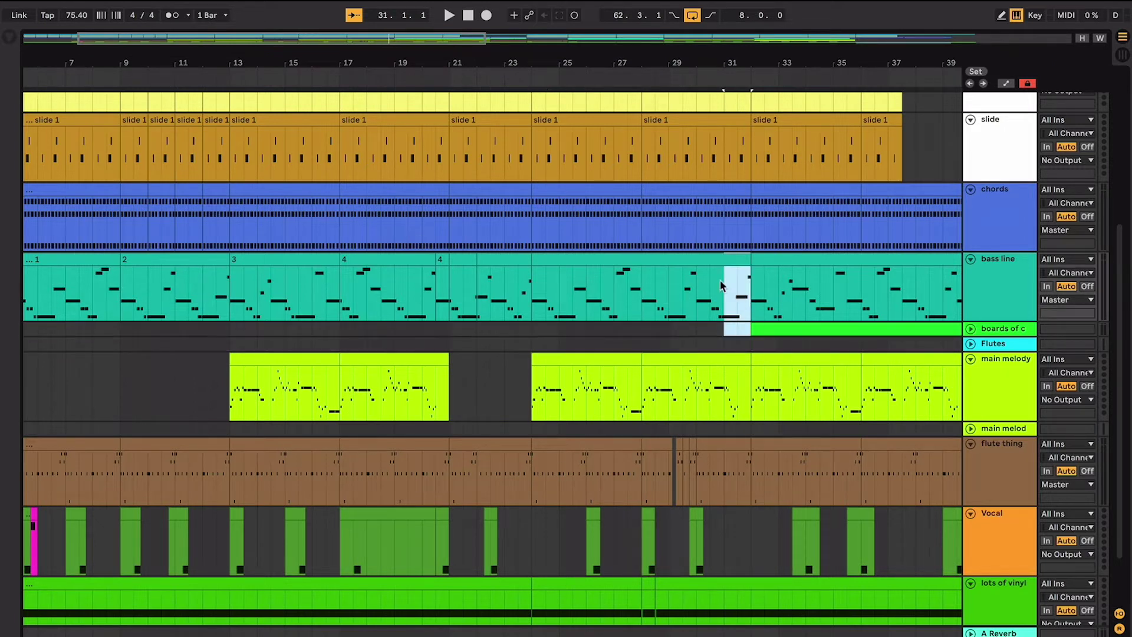
left_click(695, 260)
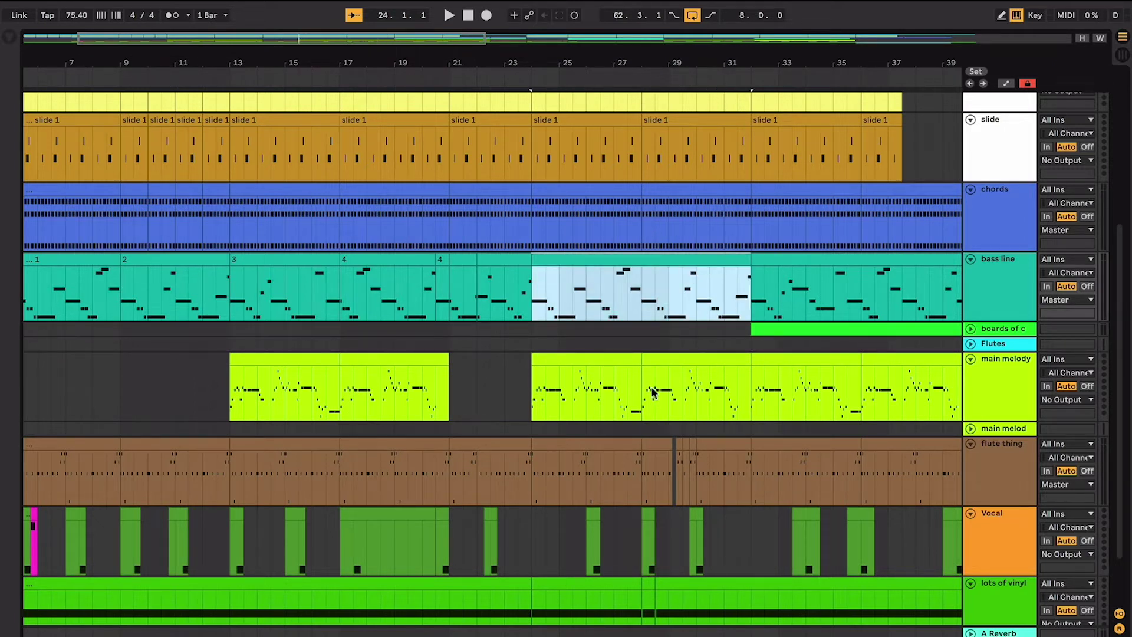
Mark bars 24 to 32 on the Flutes track, and bars 13 to 21 across the Flutes and main melody tracks
left_click(561, 332)
left_click_drag(532, 342, 751, 353)
left_click_drag(449, 344, 236, 354)
scroll(513, 348, "down", 3)
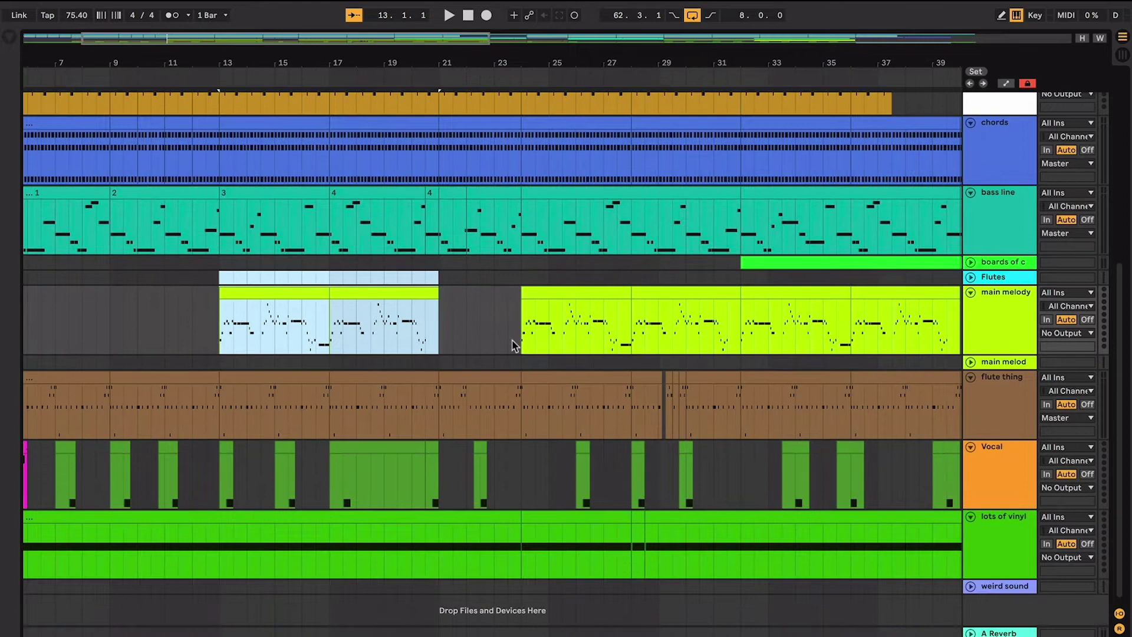
Play the arrangement from bar 24, where the main melody returns
left_click(371, 295)
scroll(517, 295, "up", 5)
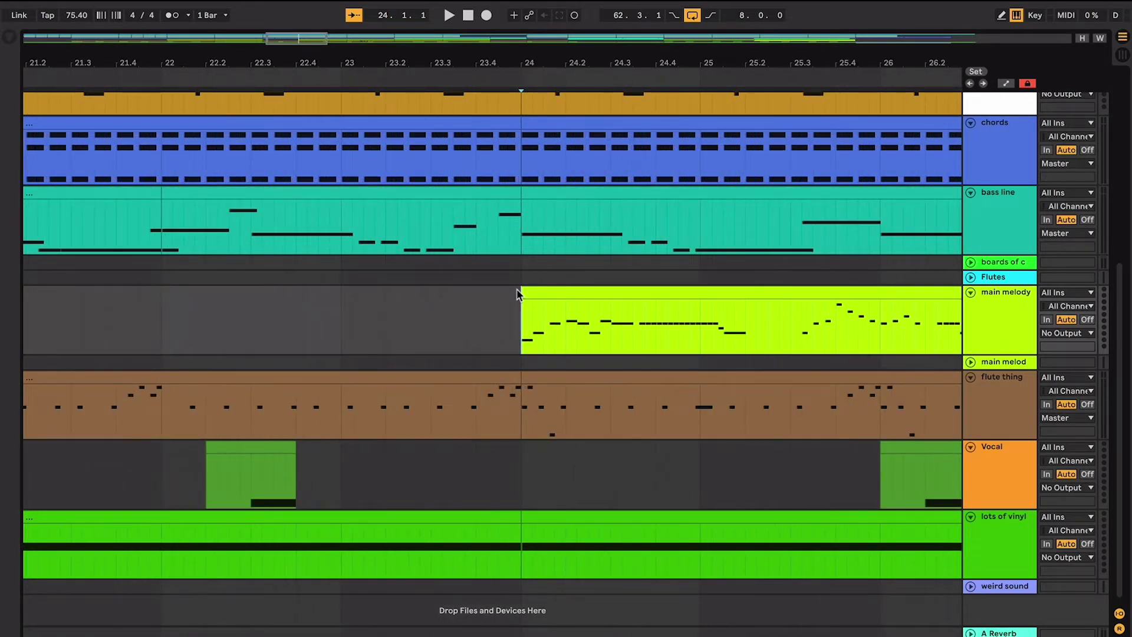
key("space")
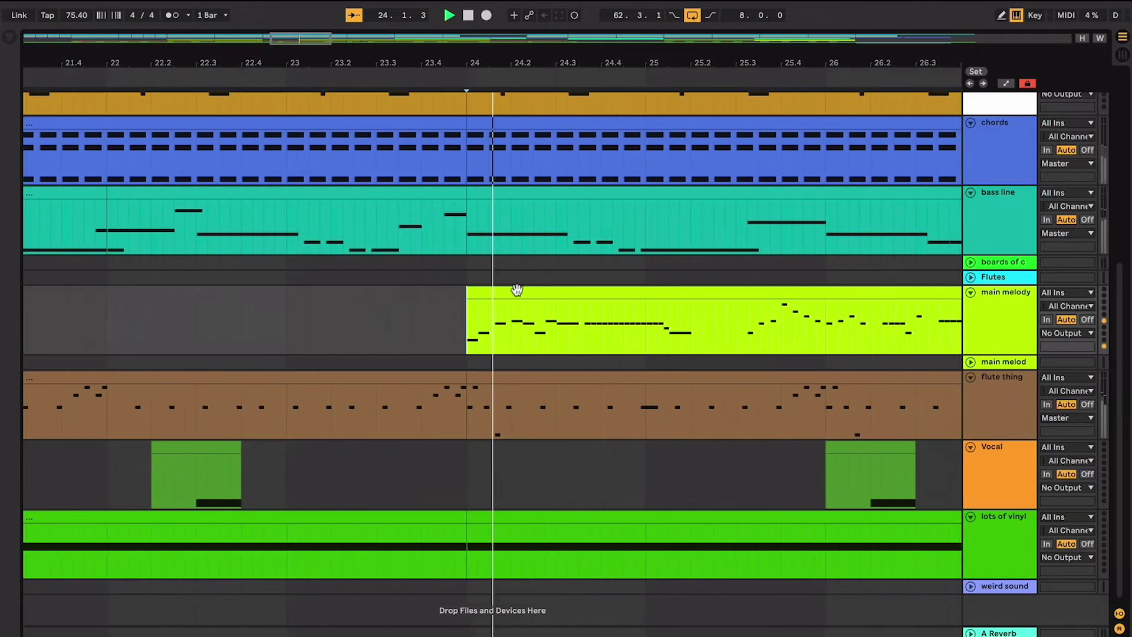
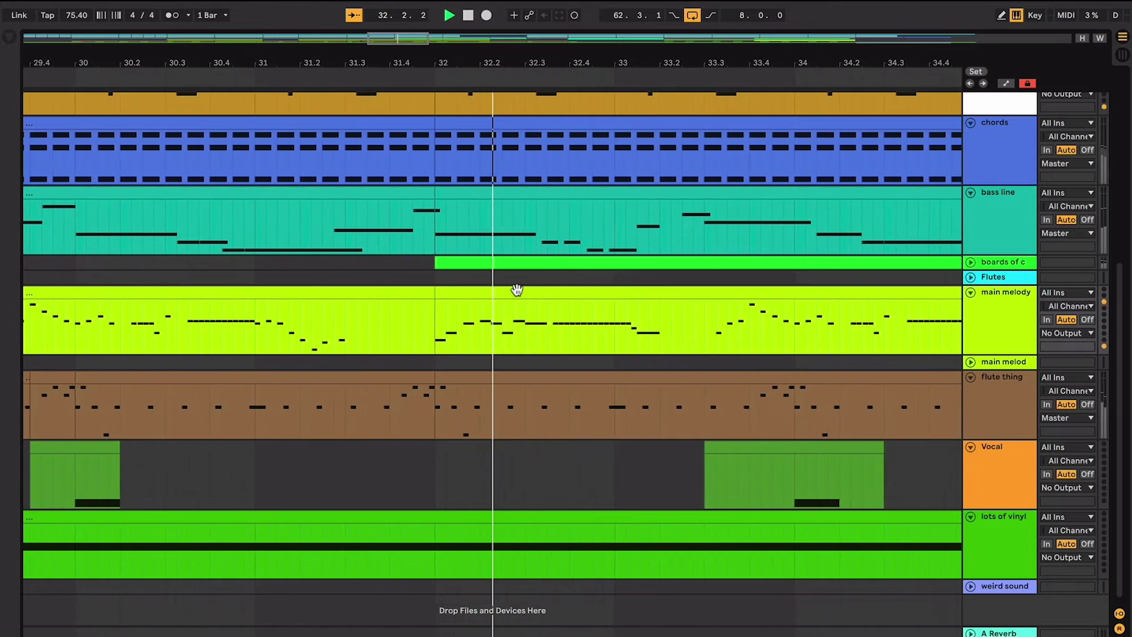
Unfold the boards of c track to show its notes while the arrangement plays on past bar 40
left_click(971, 262)
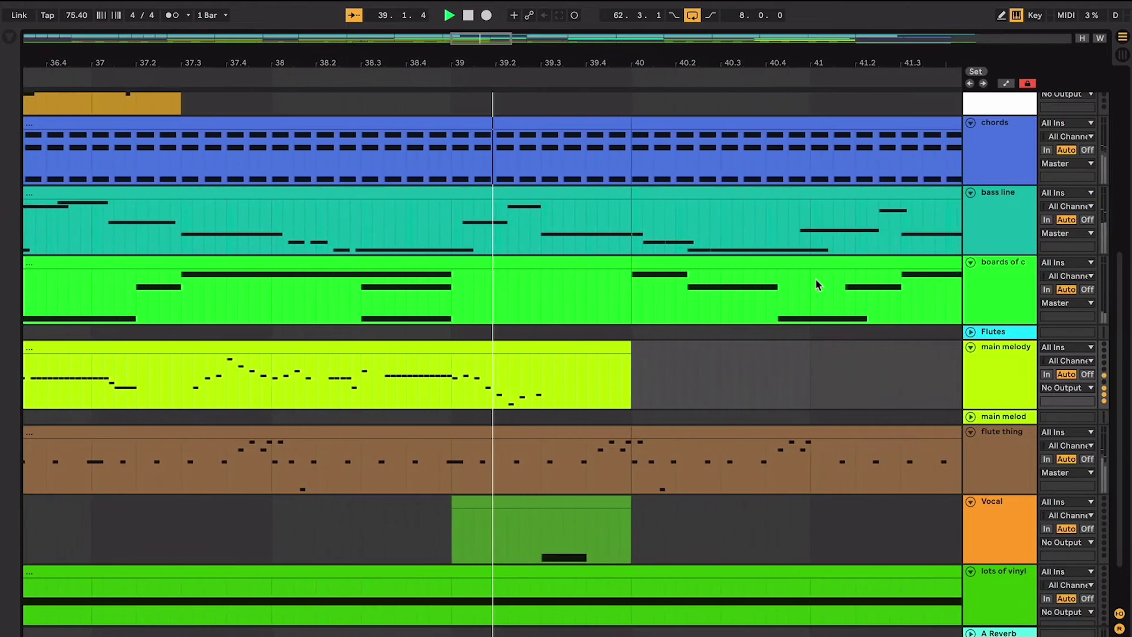
key("minus")
key("minus")
key("minus")
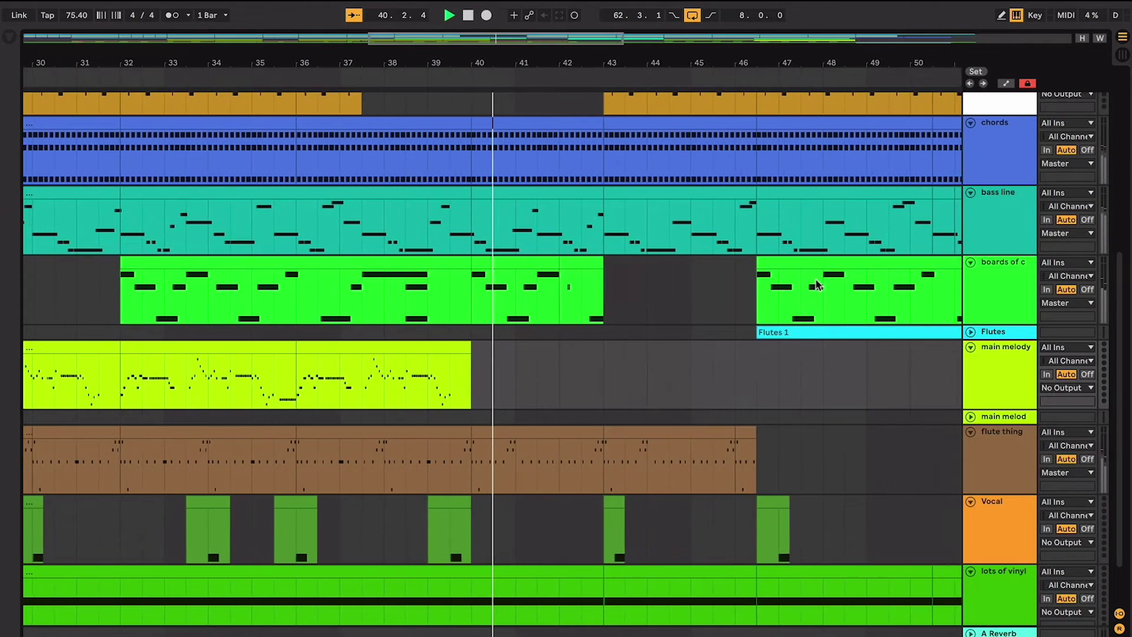
key("plus")
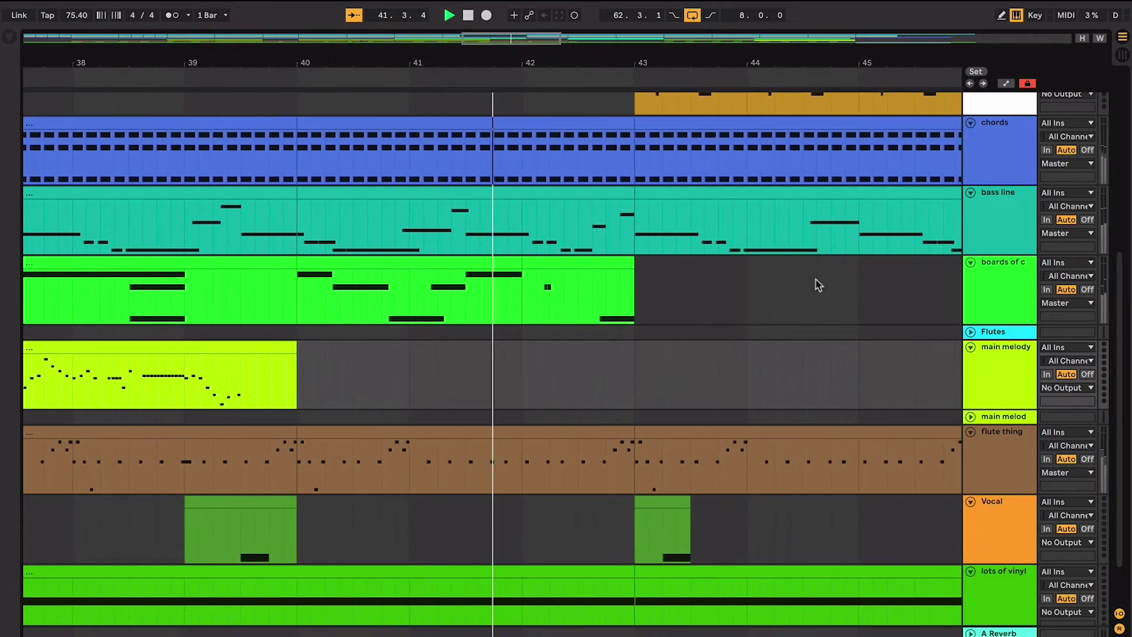
Duplicate the Vocal clip at bar 39 and move the copy so that it starts at bar 41
left_click(231, 506)
key("ctrl+d")
key("Right")
key("Right")
key("Right")
key("Right")
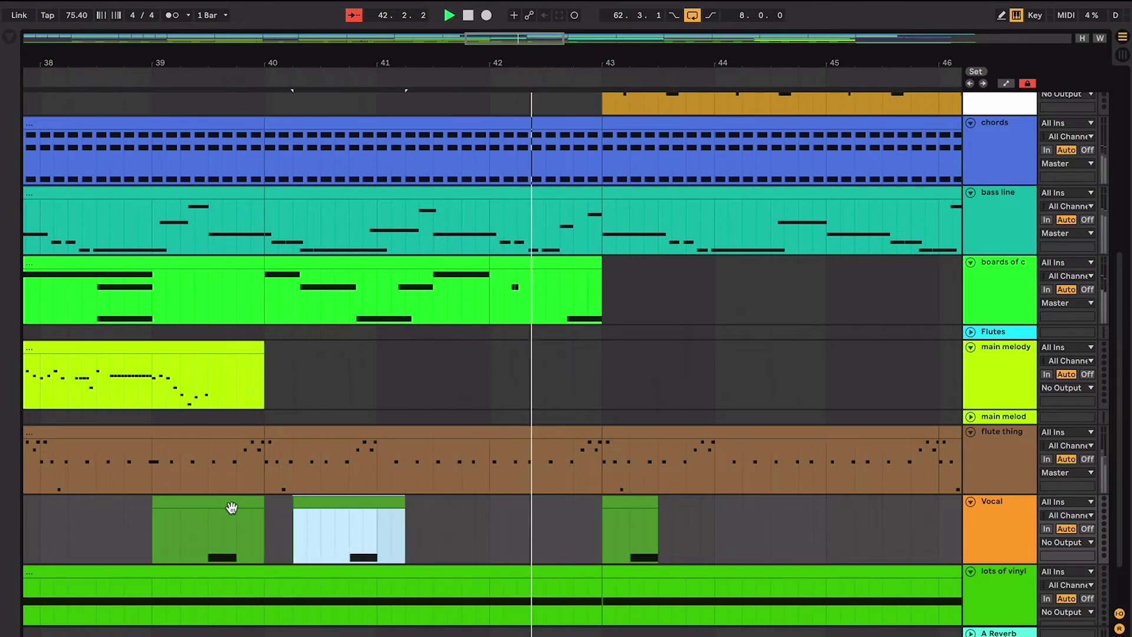
scroll(531, 516, "up", 2)
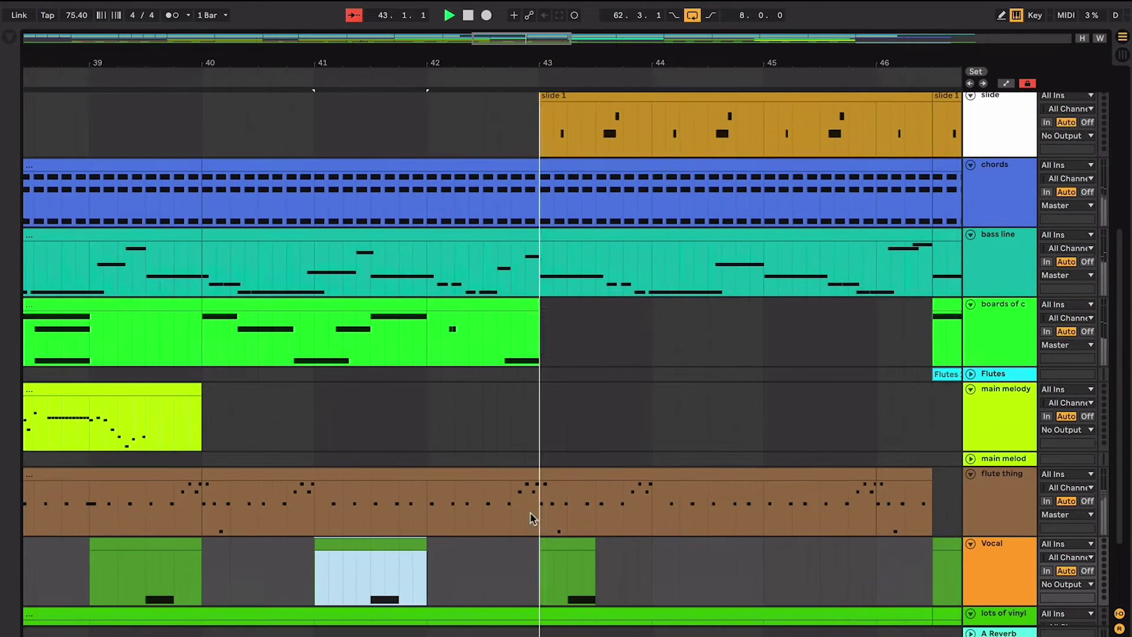
Stop playback and set the insertion point near the end of the second main melody section
key("minus")
key("minus")
key("minus")
scroll(532, 517, "up", 5)
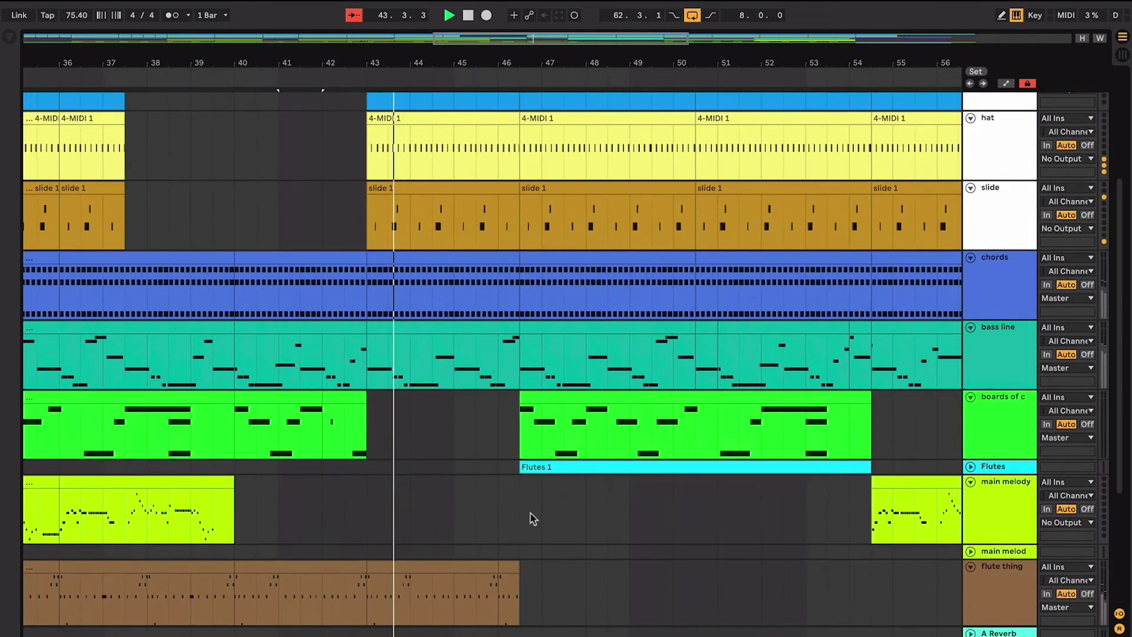
scroll(532, 518, "down", 4)
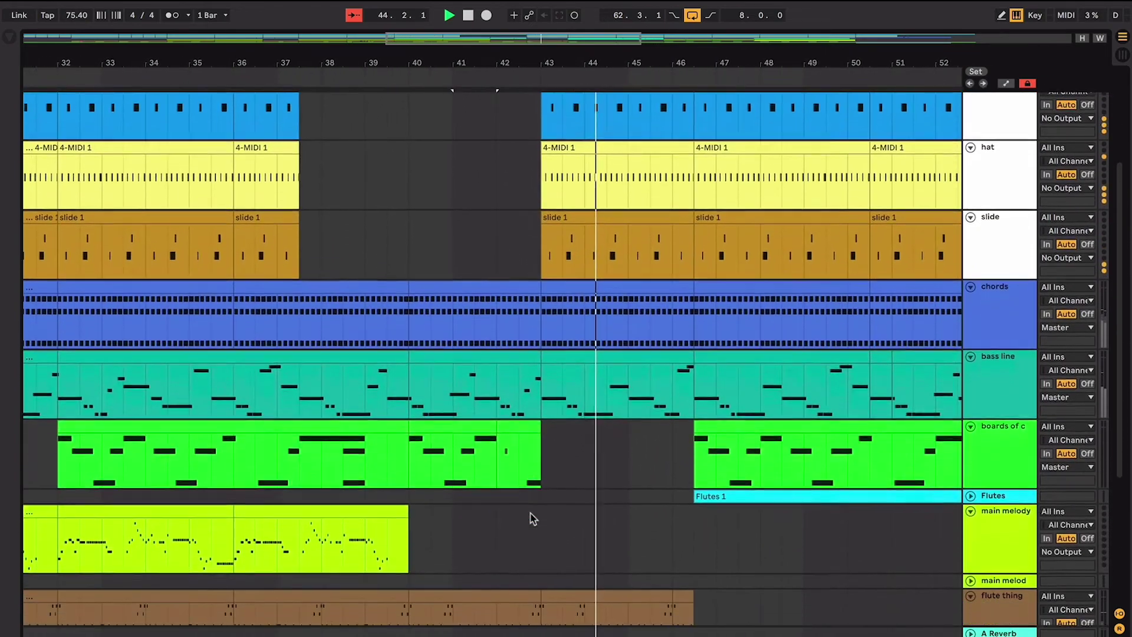
left_click(531, 516)
key("space")
scroll(531, 515, "left", 3)
left_click(534, 493)
Mark bars 13 to 22 on the boards of c track, above the first main melody section
key("plus")
scroll(534, 490, "left", 5)
scroll(534, 490, "down", 2)
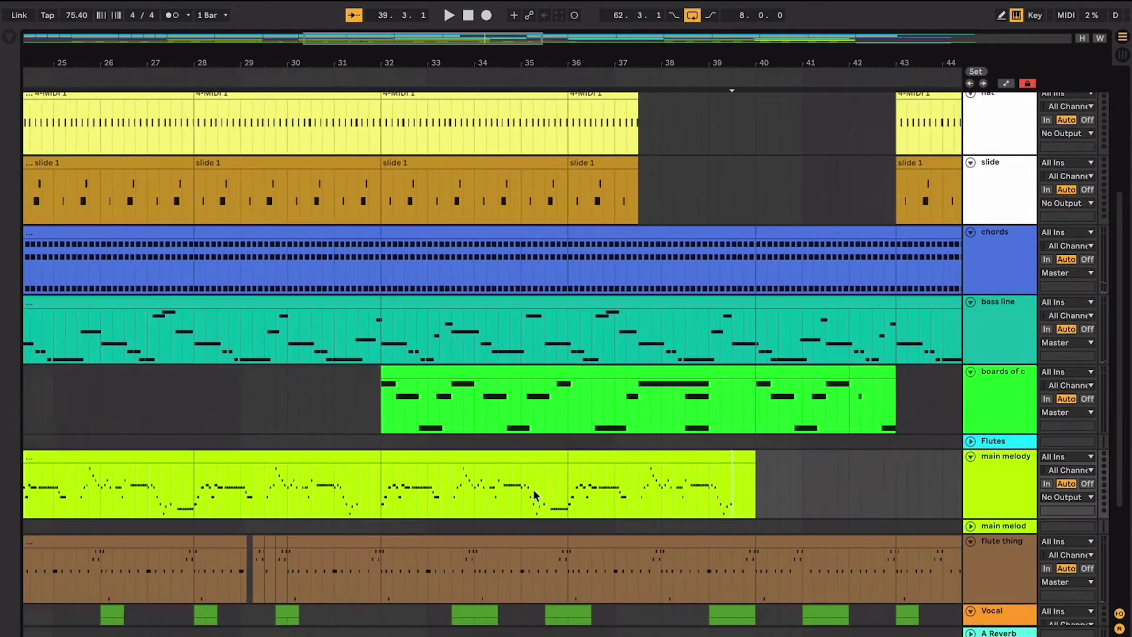
key("plus")
key("minus")
key("minus")
key("minus")
scroll(534, 494, "down", 1)
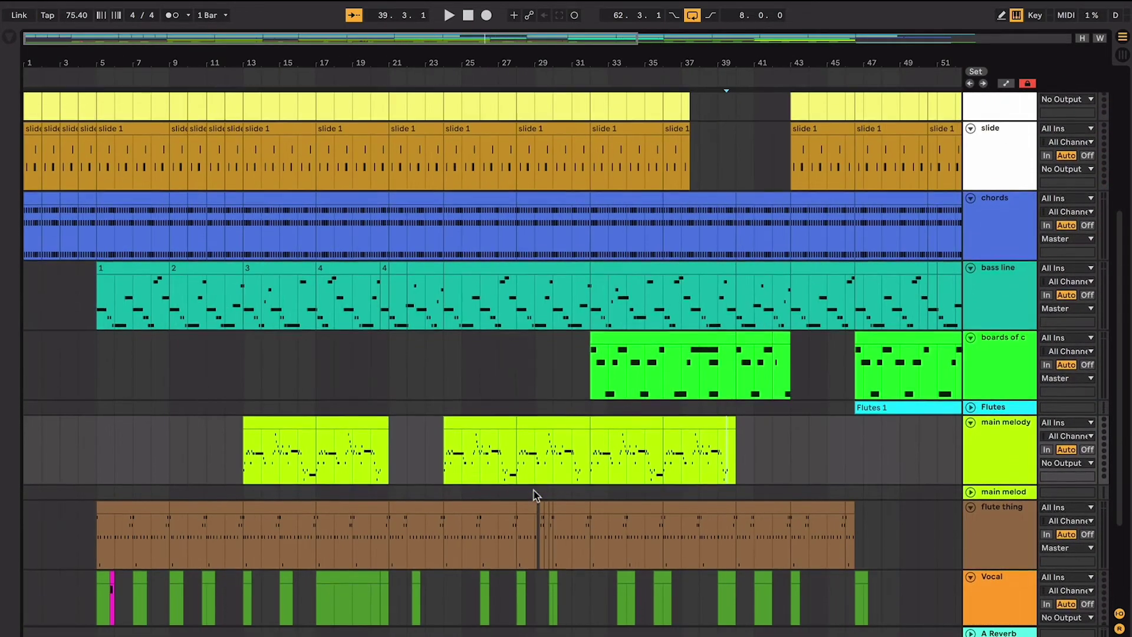
left_click_drag(504, 380, 469, 407)
left_click_drag(402, 378, 243, 390)
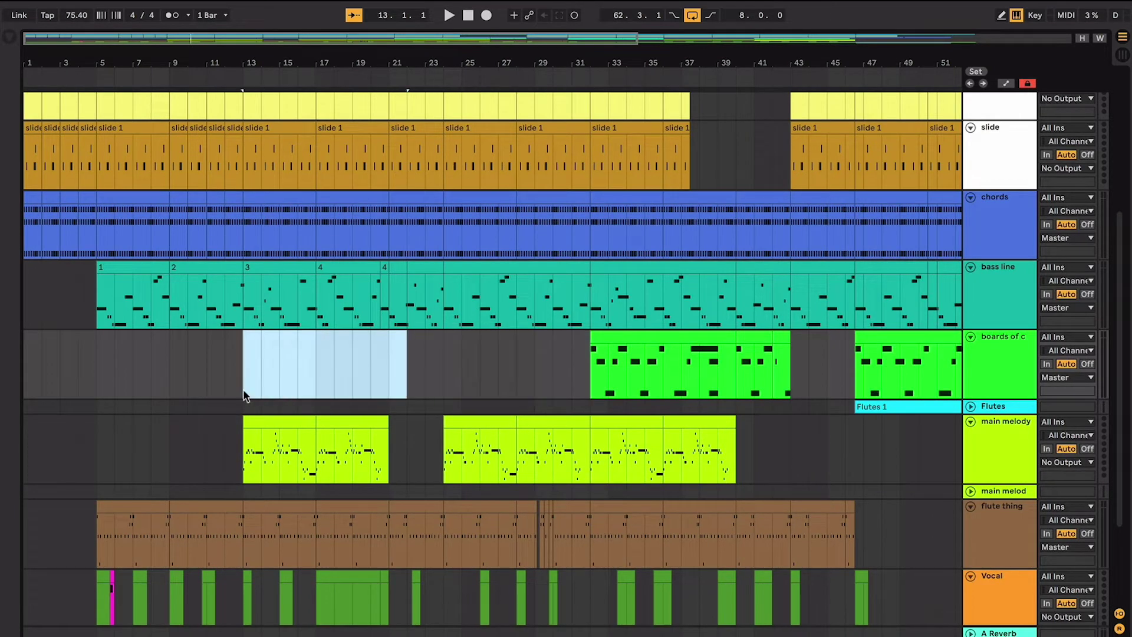
Mark bars 32 to 40 on the boards of c track, and select the main melody clip from bar 32 to 36
left_click(262, 395)
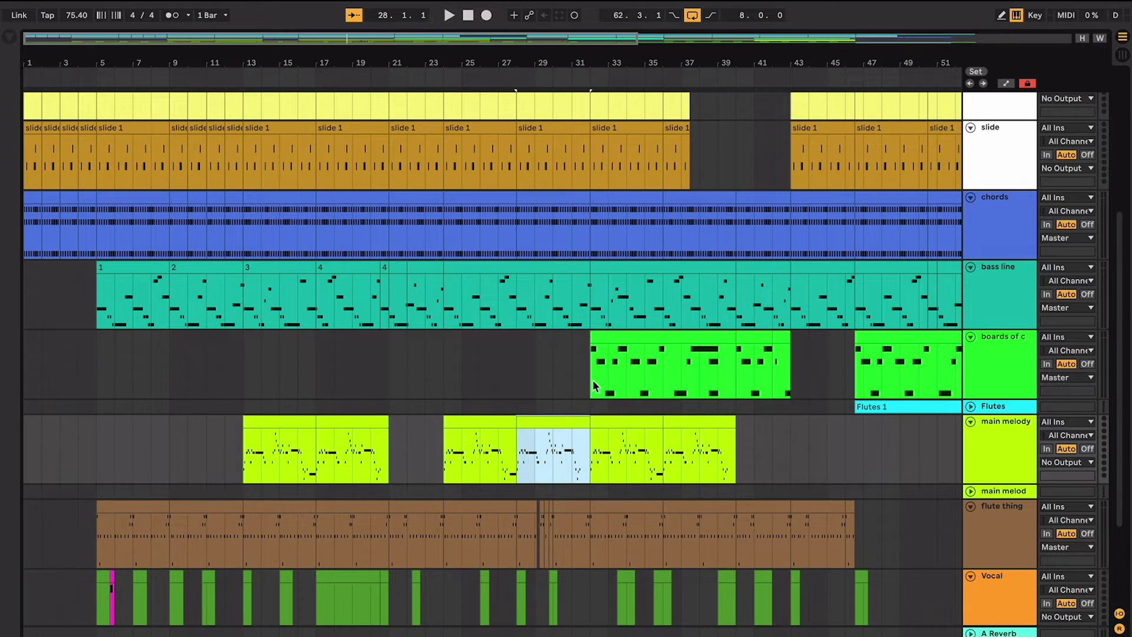
left_click_drag(594, 385, 706, 386)
scroll(735, 378, "right", 2)
scroll(735, 380, "down", 3)
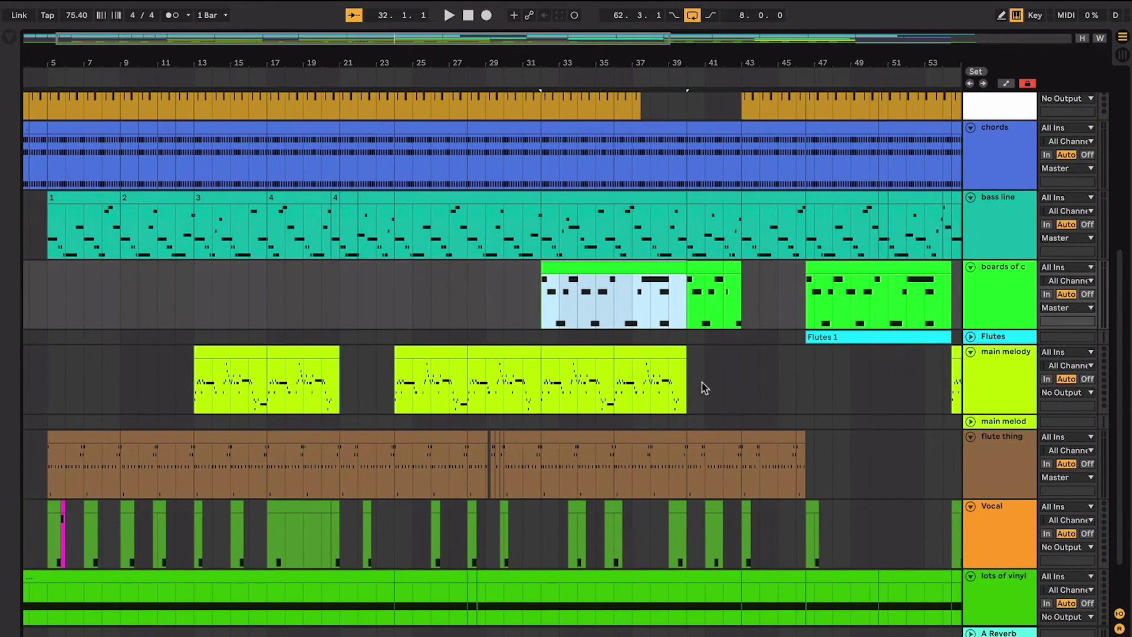
left_click(581, 357)
left_click(511, 355)
left_click(581, 355)
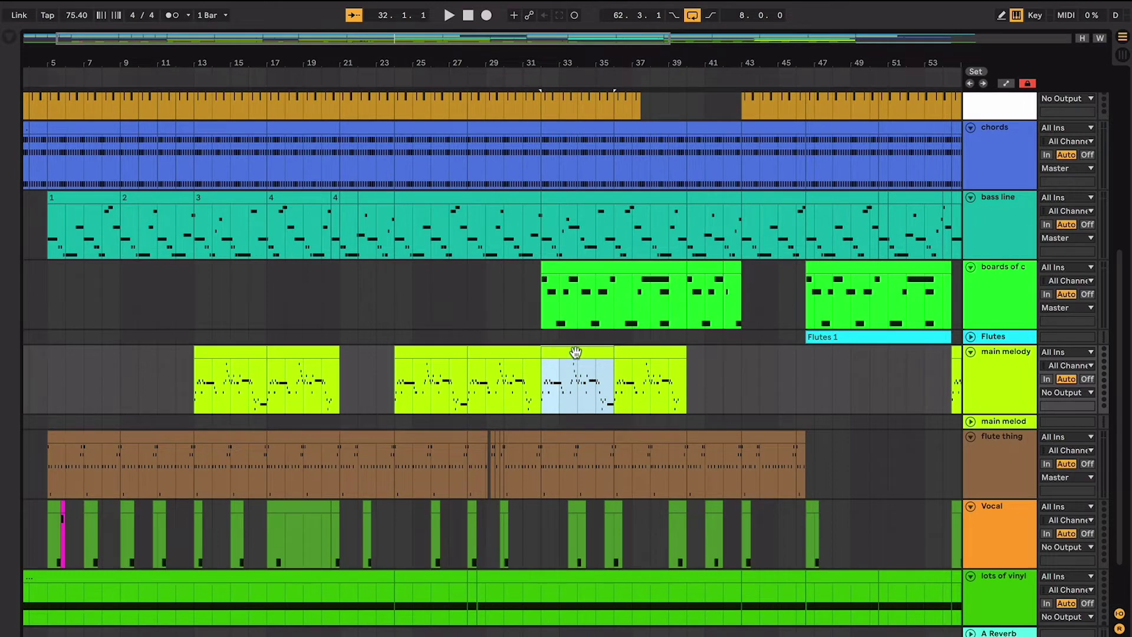
Mark bars 24 to 41 across the boards of c and Flutes tracks, above the second main melody section
left_click(382, 324)
left_click_drag(392, 325, 710, 333)
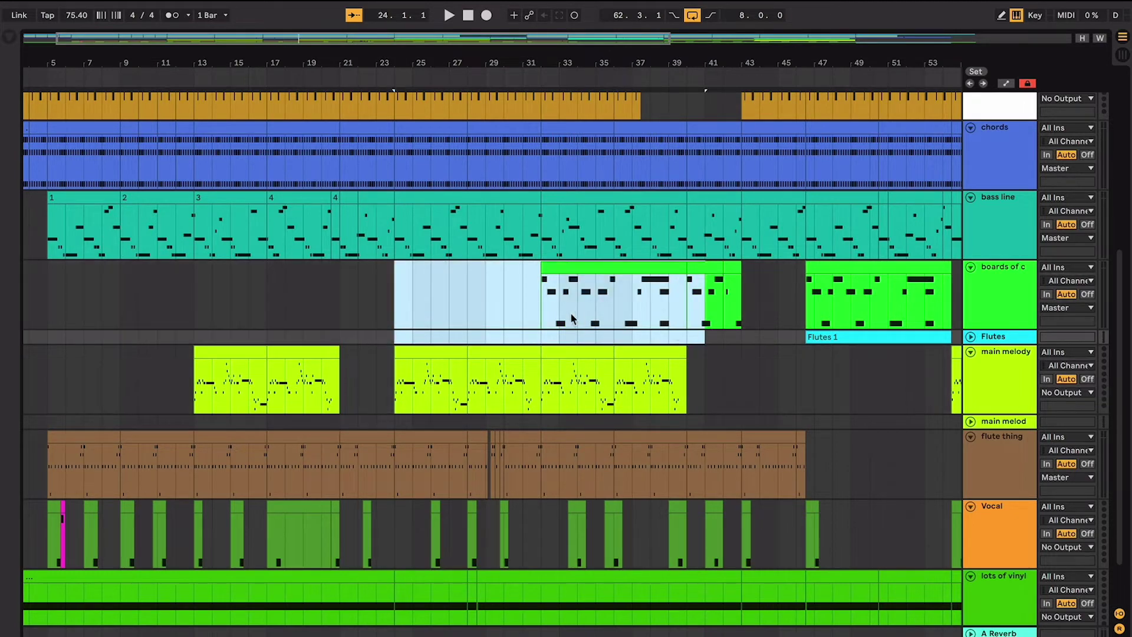
left_click(571, 314)
Select the boards of c clip that starts at bar 32 and examine its notes up to bar 40
key("plus")
scroll(571, 318, "up", 3)
left_click(558, 263)
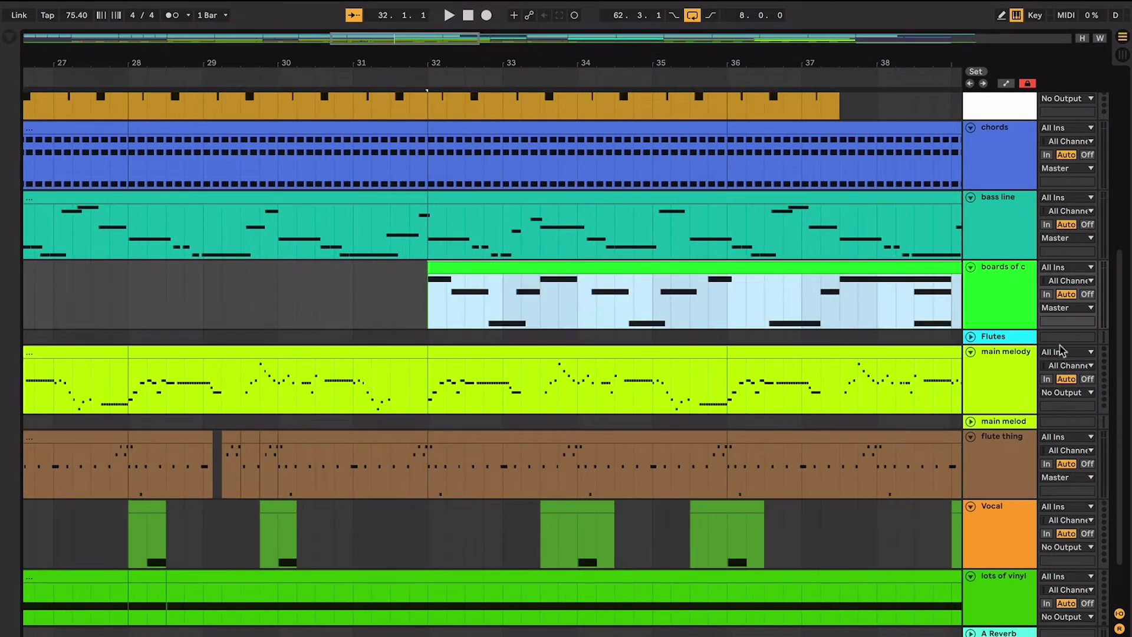
left_click_drag(965, 312, 993, 313)
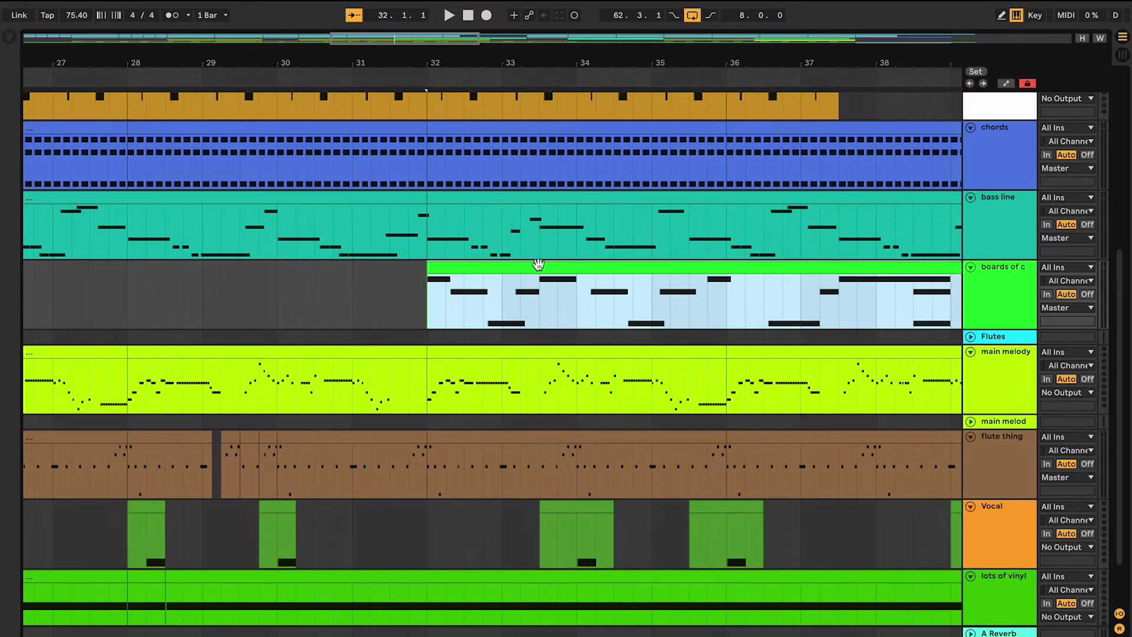
scroll(538, 264, "right", 2)
scroll(538, 263, "up", 1)
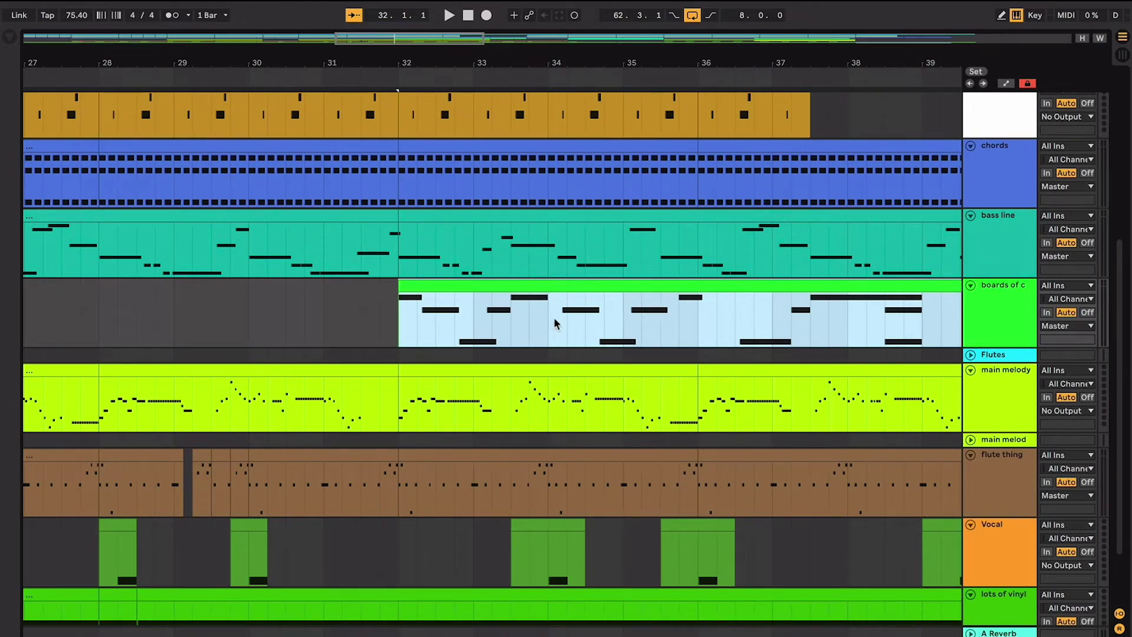
scroll(554, 324, "right", 4)
scroll(554, 323, "down", 1)
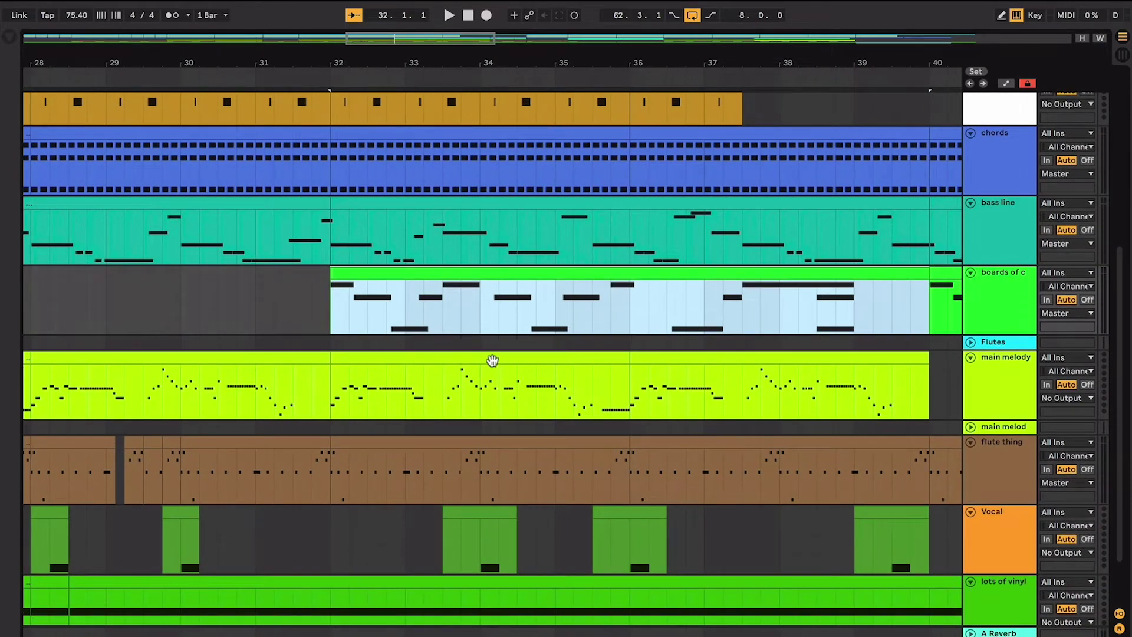
Compare the main melody clip from bar 32 to 36 with the boards of c clip from bar 32 to 40 by selecting each
left_click(544, 361)
scroll(543, 361, "right", 3)
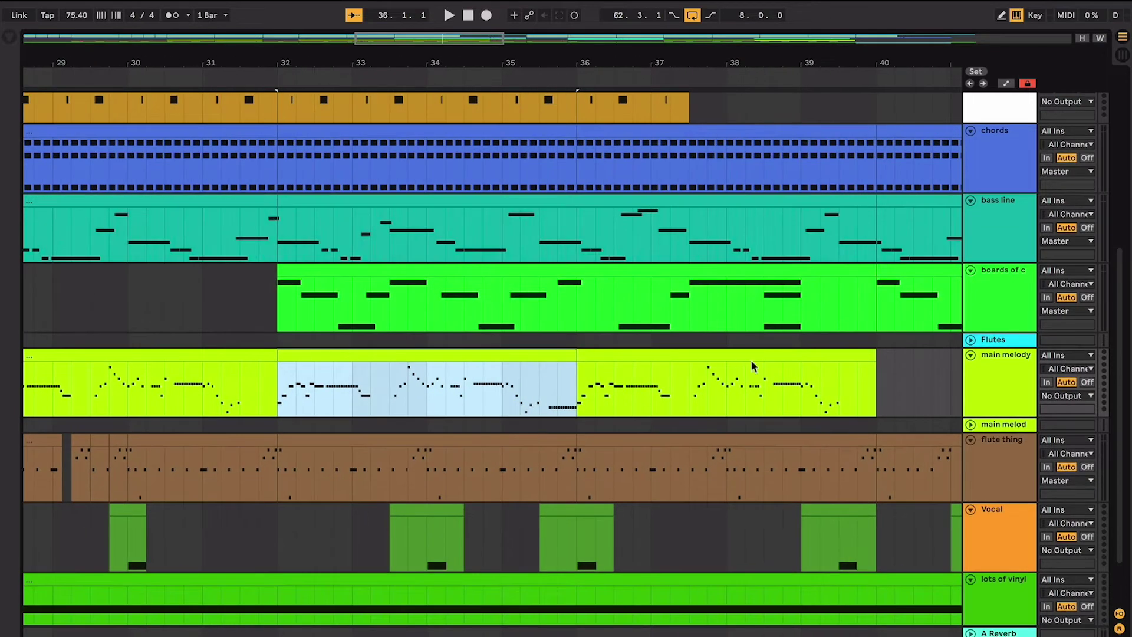
scroll(752, 359, "left", 2)
scroll(752, 360, "up", 1)
left_click(593, 293)
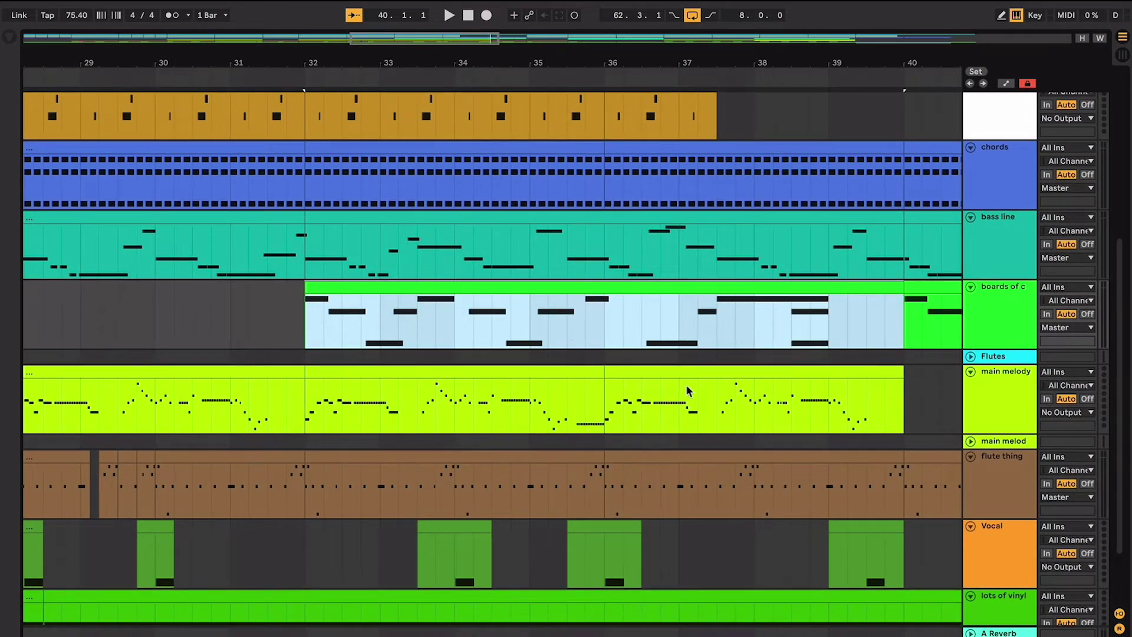
Mark the drum gap from bar 37.3 to 40 across the kick, 2-4, hat and slide tracks
scroll(688, 391, "up", 15)
scroll(687, 390, "right", 12)
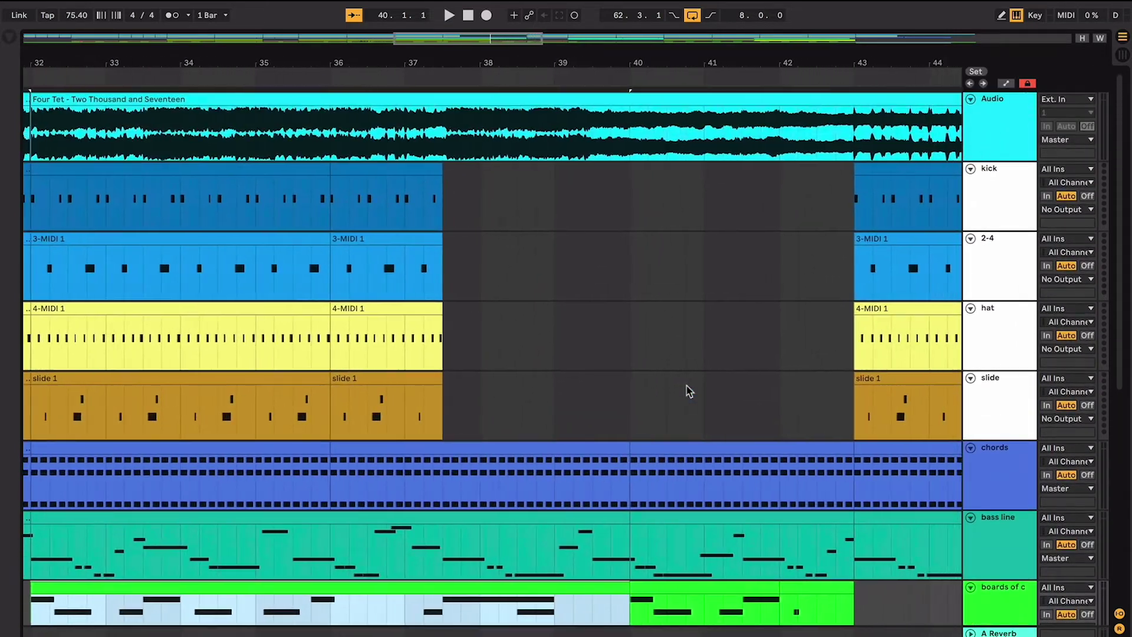
left_click_drag(518, 341, 628, 179)
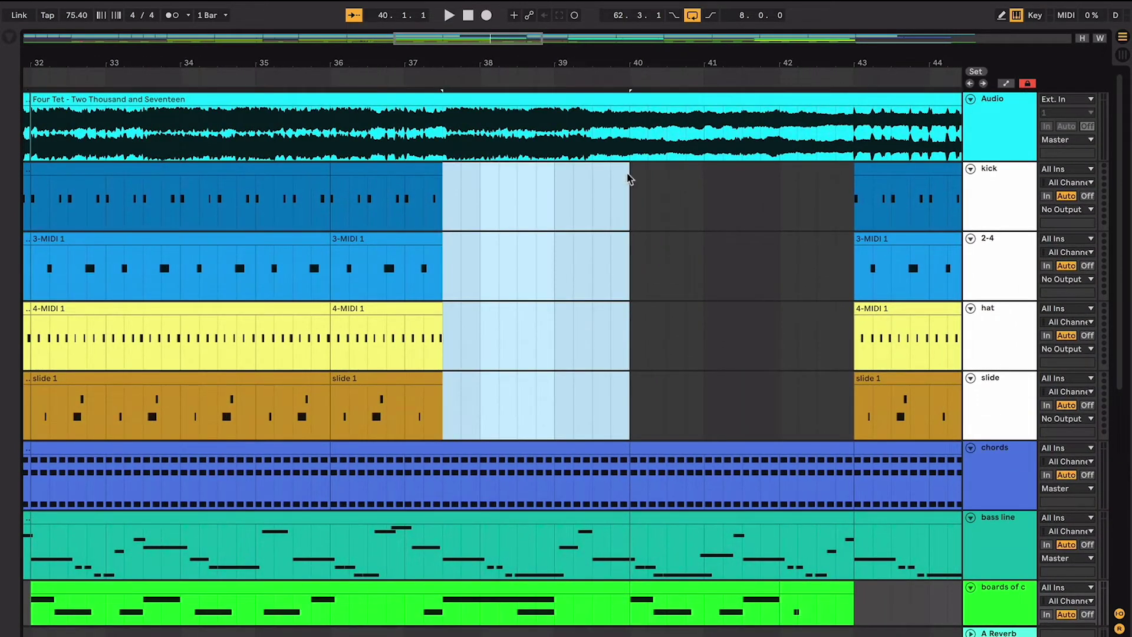
Play the arrangement from bar 37, through the drum gap and the drums' return at bar 43
scroll(614, 298, "down", 5)
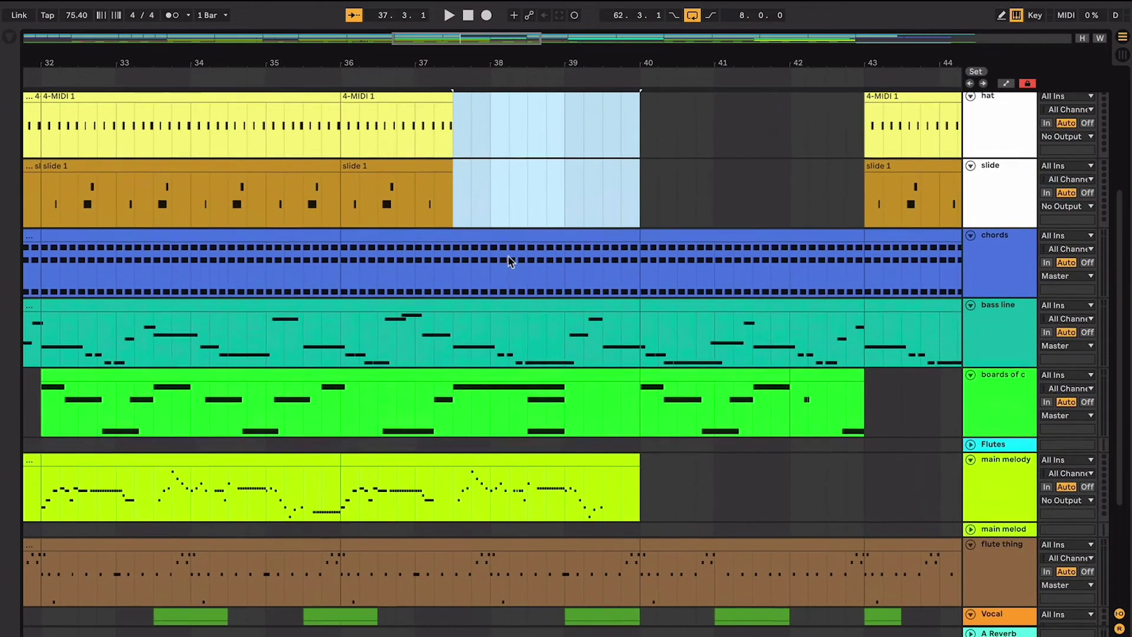
left_click(428, 206)
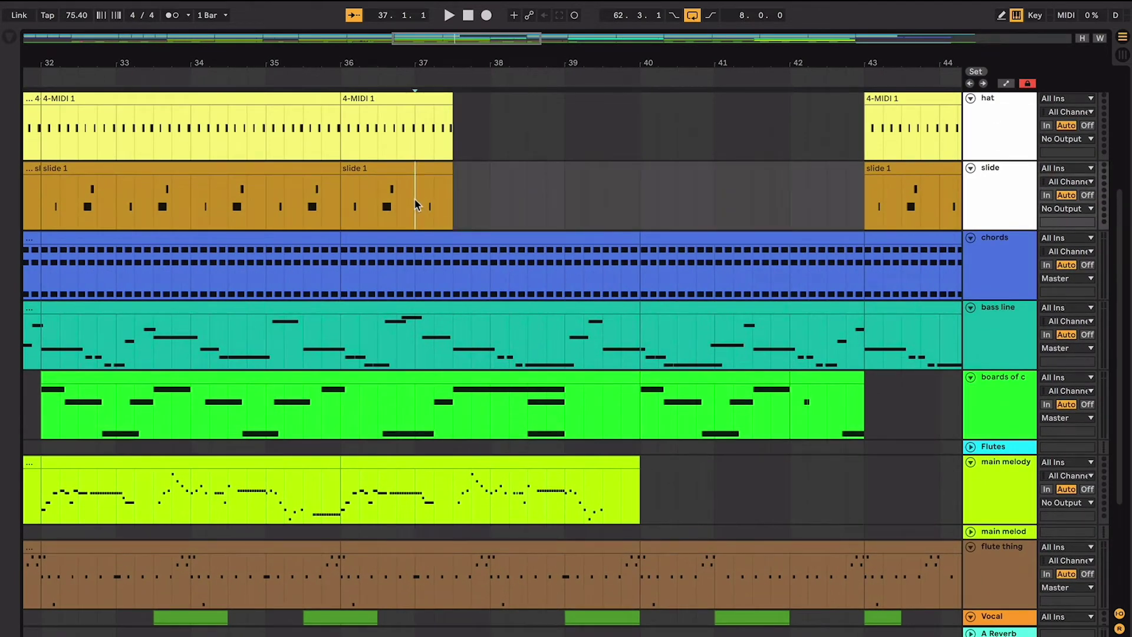
key("space")
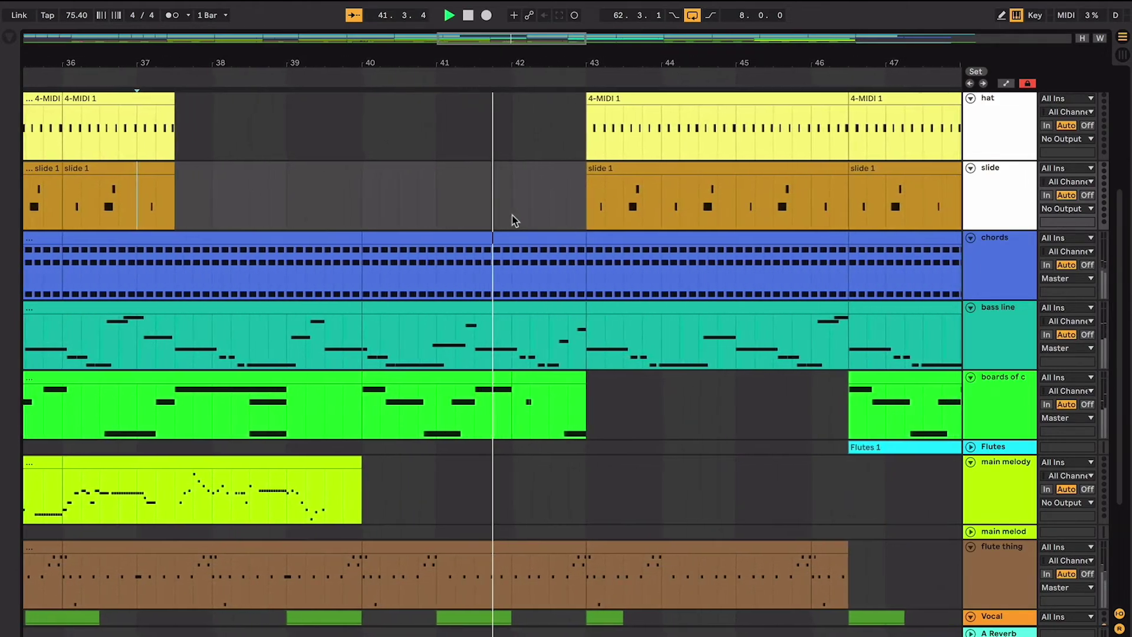
scroll(514, 221, "up", 5)
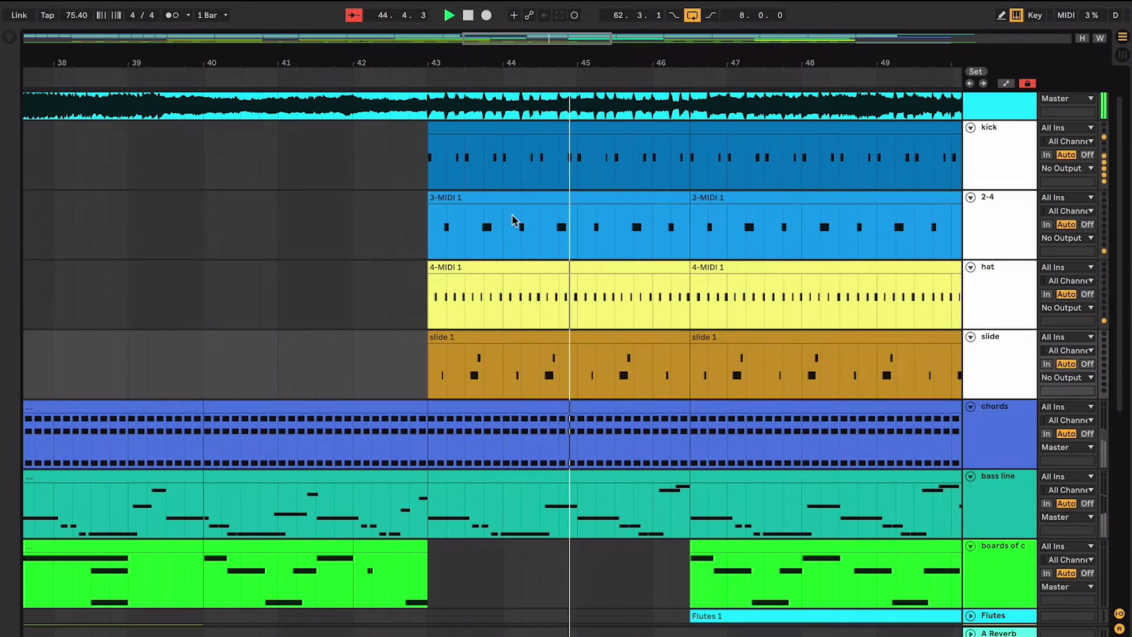
scroll(513, 220, "down", 1)
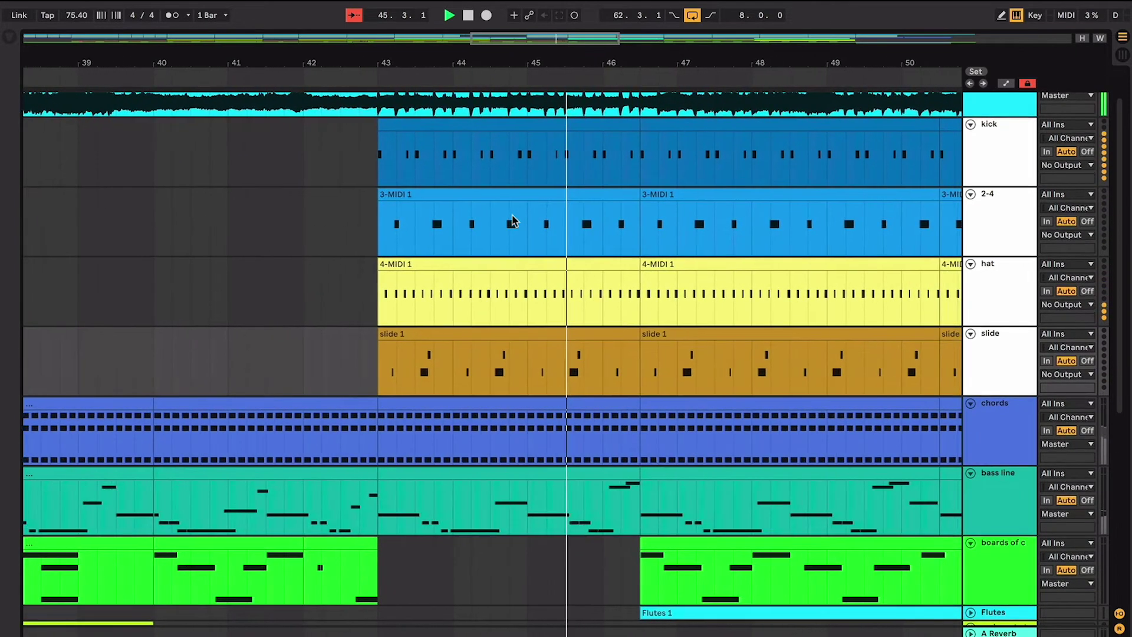
scroll(513, 220, "down", 10)
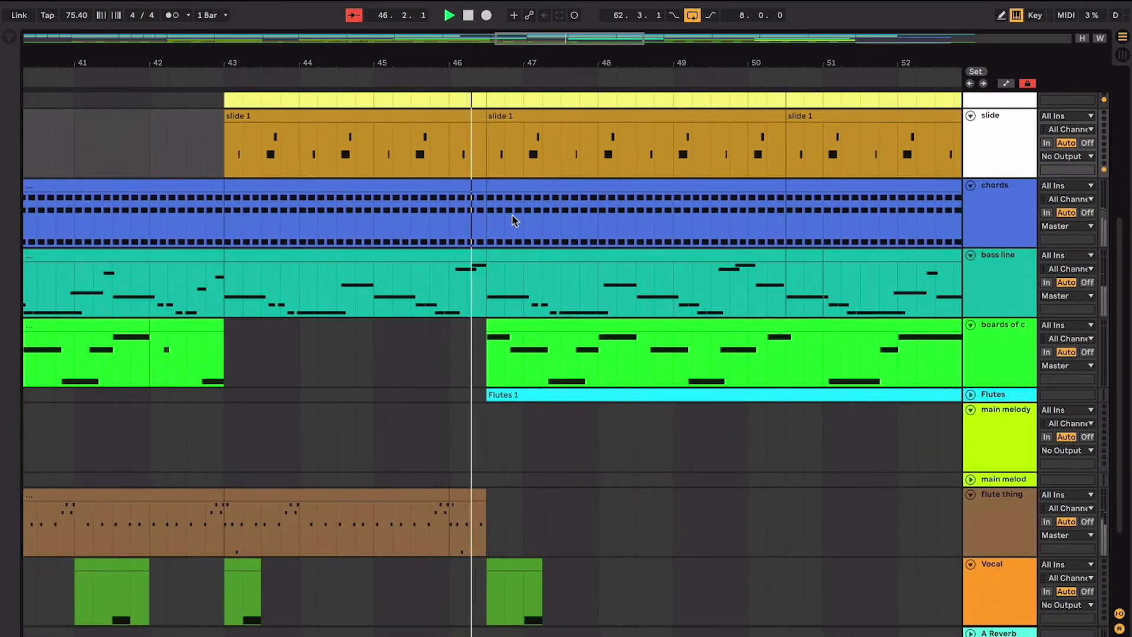
Unfold the Flutes track to show its notes, then review the drum tracks above and stop playback
left_click(970, 394)
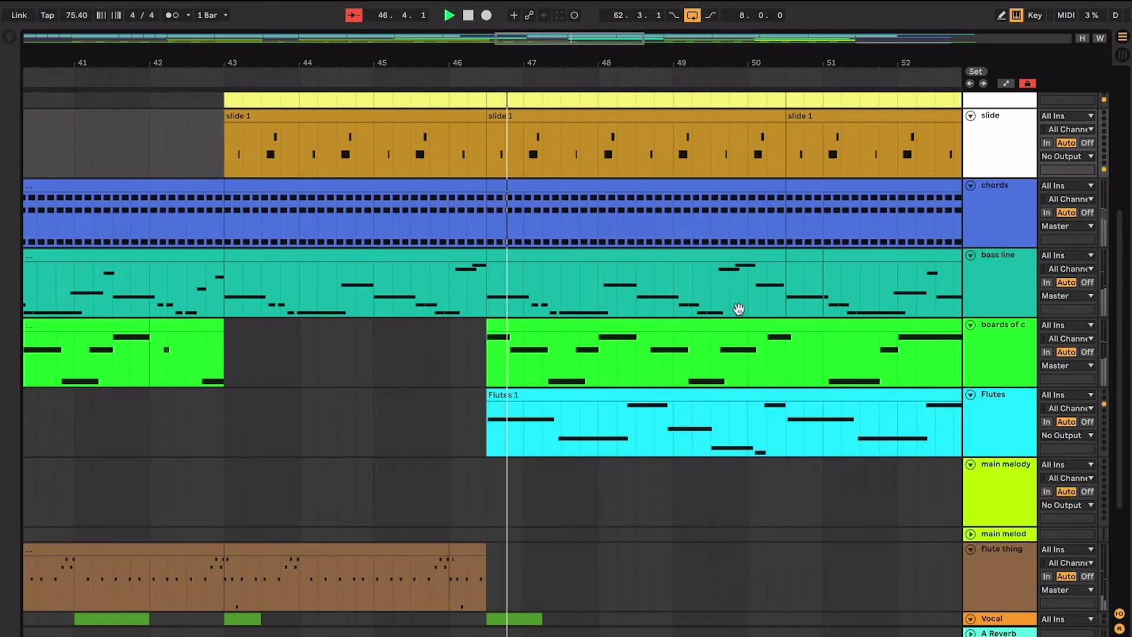
scroll(702, 295, "up", 7)
scroll(702, 300, "up", 4)
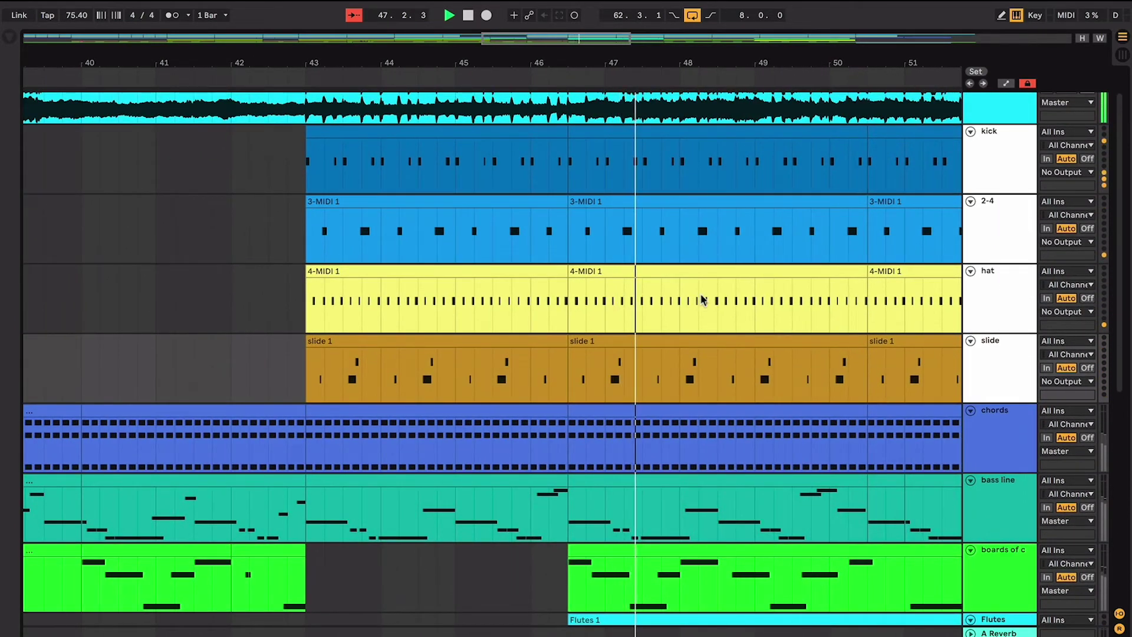
scroll(432, 304, "left", 8)
scroll(430, 306, "down", 4)
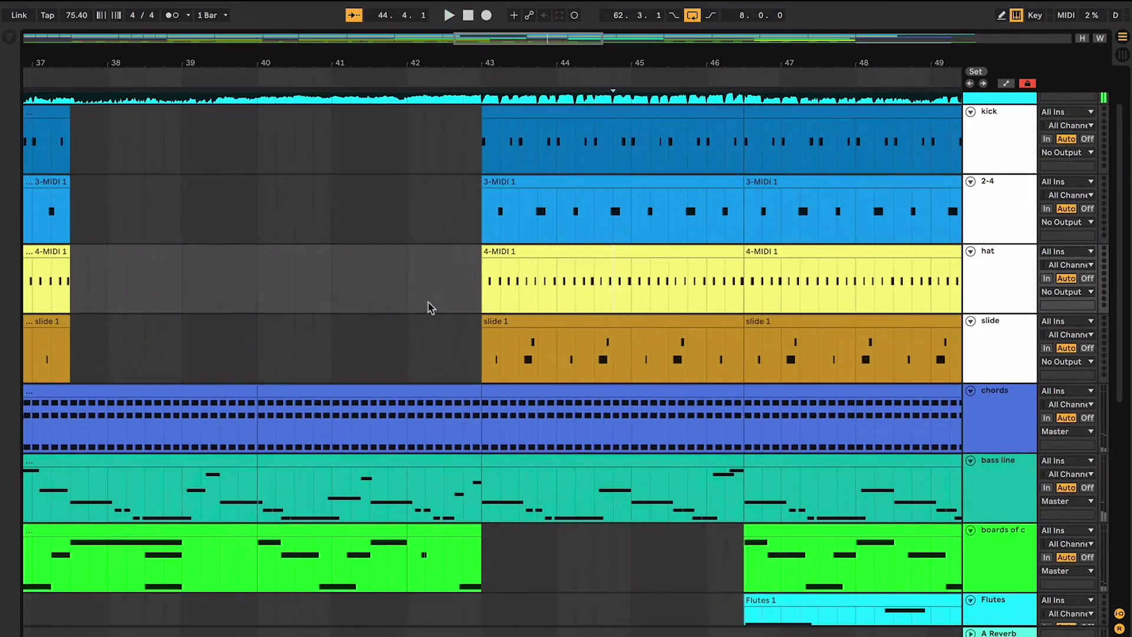
key("space")
Select the chords clip from bar 40 to 43, beneath the drum gap
scroll(428, 303, "down", 1)
scroll(429, 304, "left", 1)
left_click(428, 304)
scroll(448, 304, "left", 3)
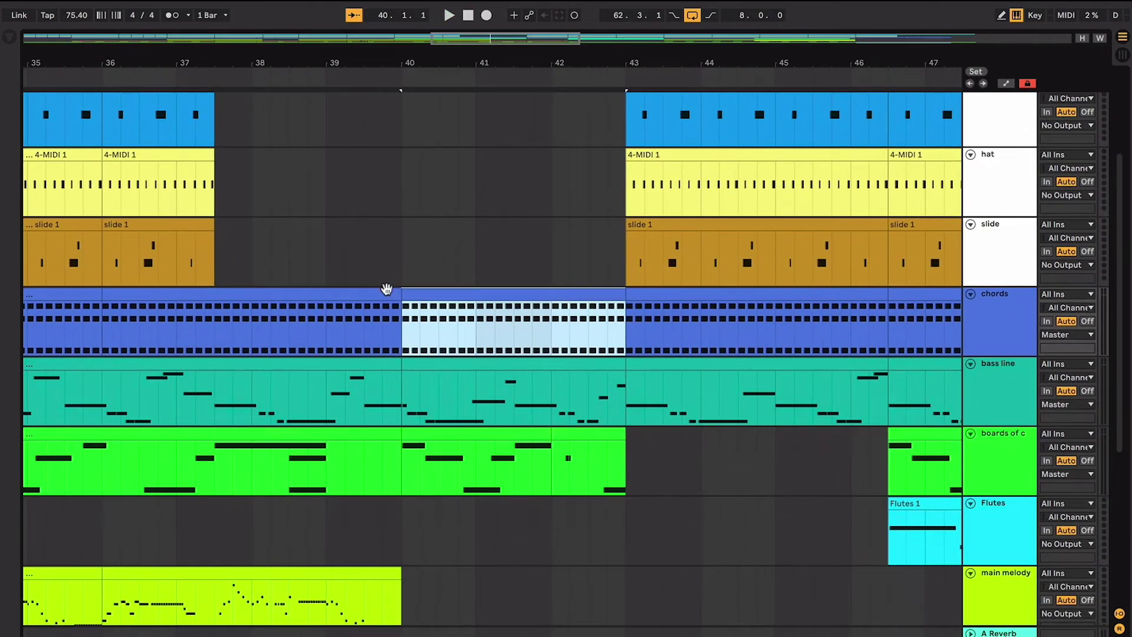
left_click(386, 289)
scroll(368, 304, "left", 2)
scroll(368, 304, "down", 1)
Mark the whole drum gap from bar 37.3 to 43 across the slide and chords tracks
left_click(273, 248)
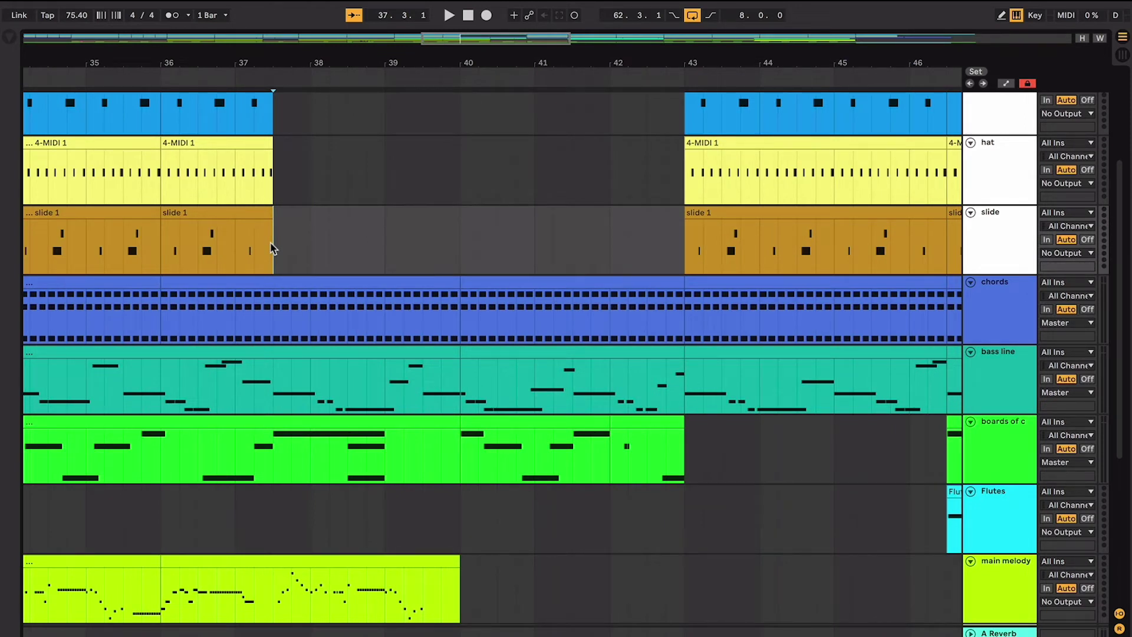
mouse_move(273, 249)
left_mouse_down()
mouse_move(678, 271)
mouse_move(681, 286)
left_mouse_up()
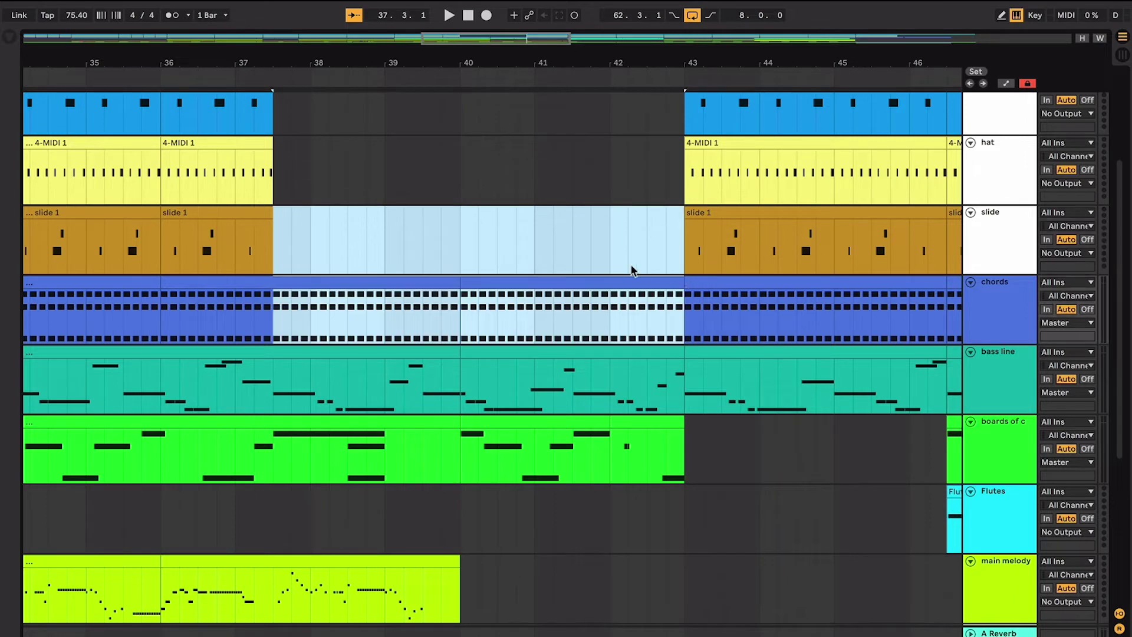
left_click(633, 268)
Select the slide clip from bar 43 to 46.3, where the drums return
scroll(625, 265, "up", 1)
scroll(625, 266, "left", 1)
scroll(623, 265, "up", 1)
scroll(623, 265, "right", 2)
scroll(624, 265, "up", 1)
scroll(623, 265, "right", 1)
left_click(641, 284)
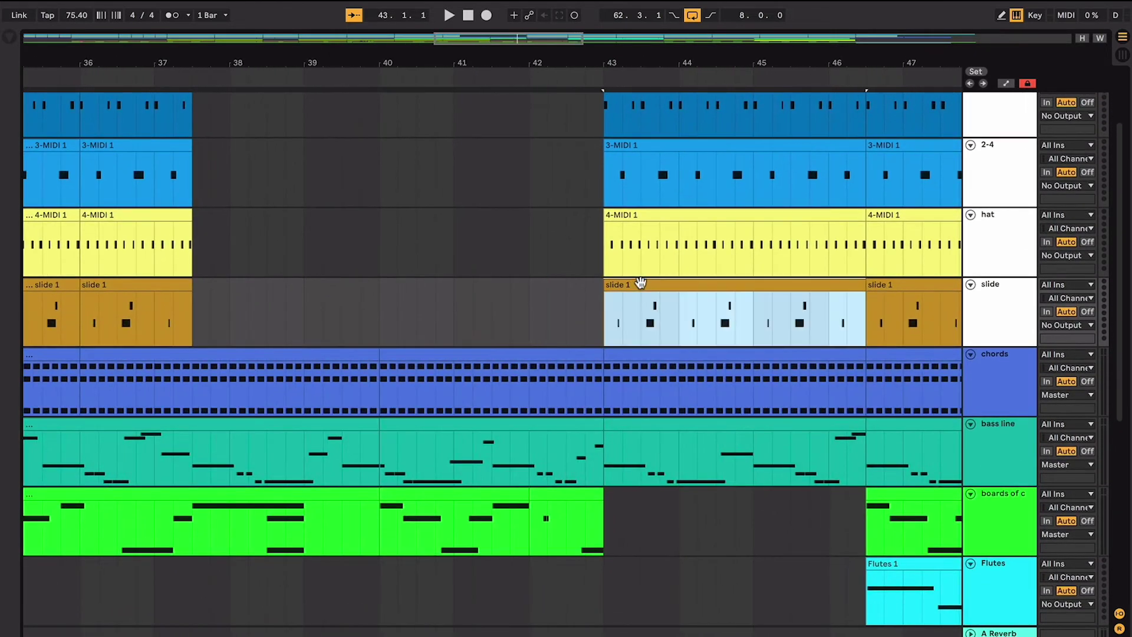
Play the passage from bar 43, where the slide clip and the other drums return, stopping and restarting it
left_click(398, 316)
left_click(662, 286)
scroll(662, 286, "right", 3)
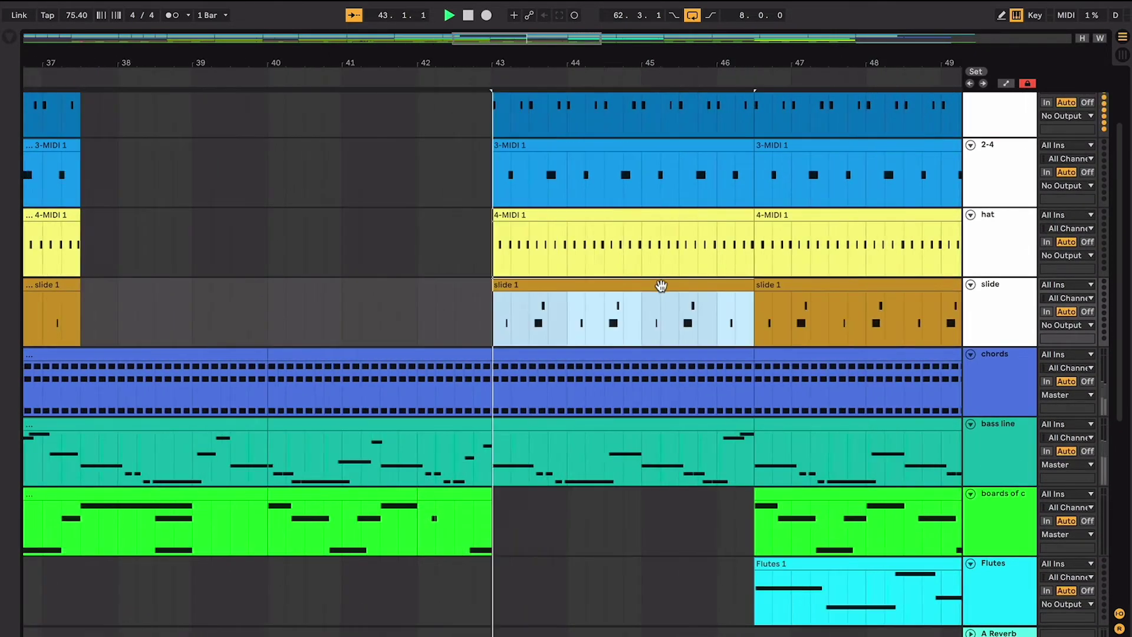
key("space")
scroll(495, 318, "left", 2)
scroll(495, 318, "down", 1)
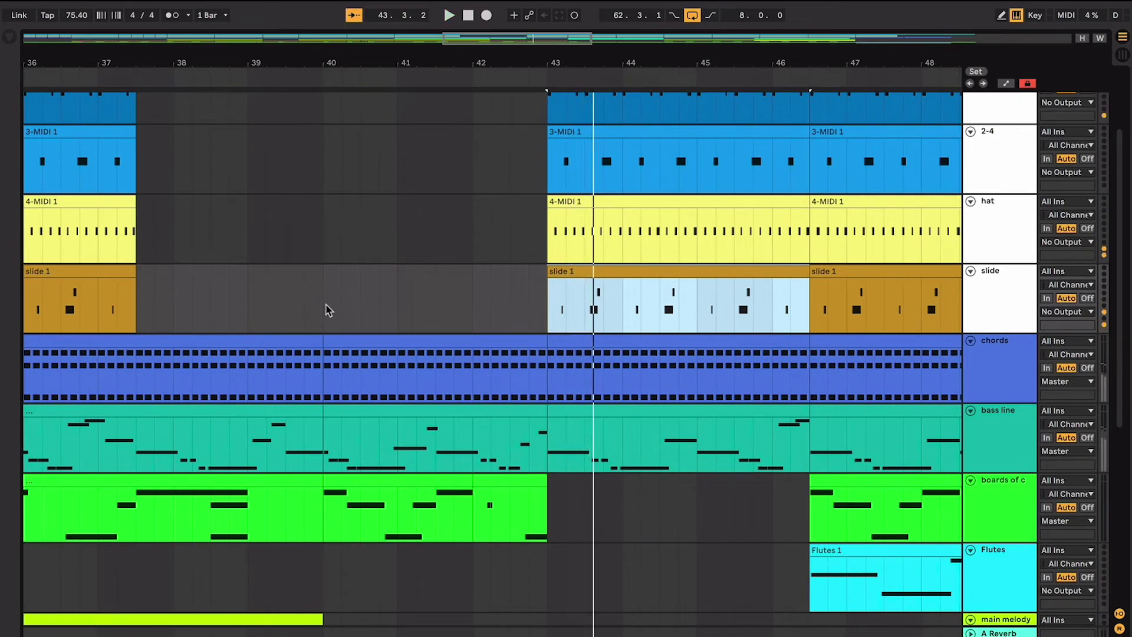
scroll(554, 273, "right", 2)
scroll(555, 272, "left", 3)
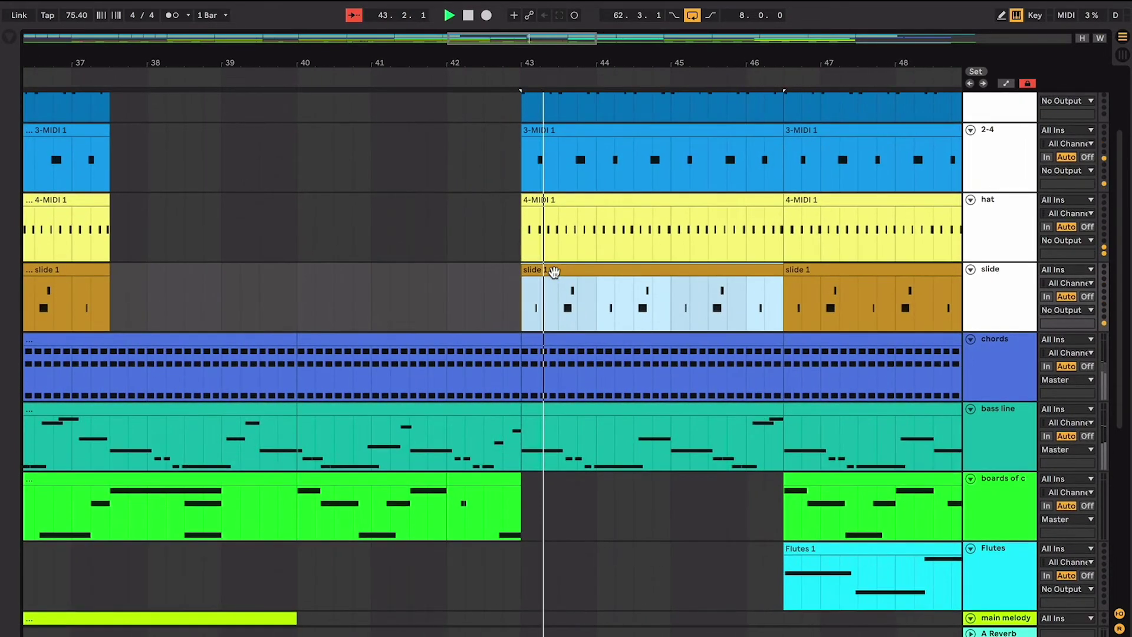
Set the insert marker at bar 40 in the slide track's gap, play from there and stop
left_click(341, 307)
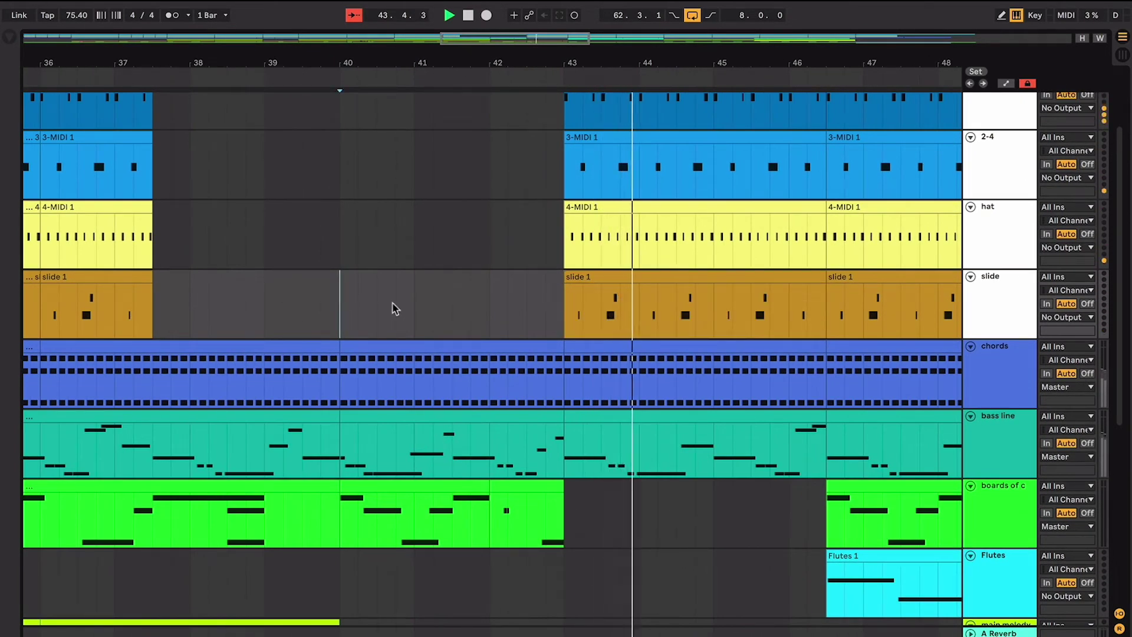
key("space")
key("space")
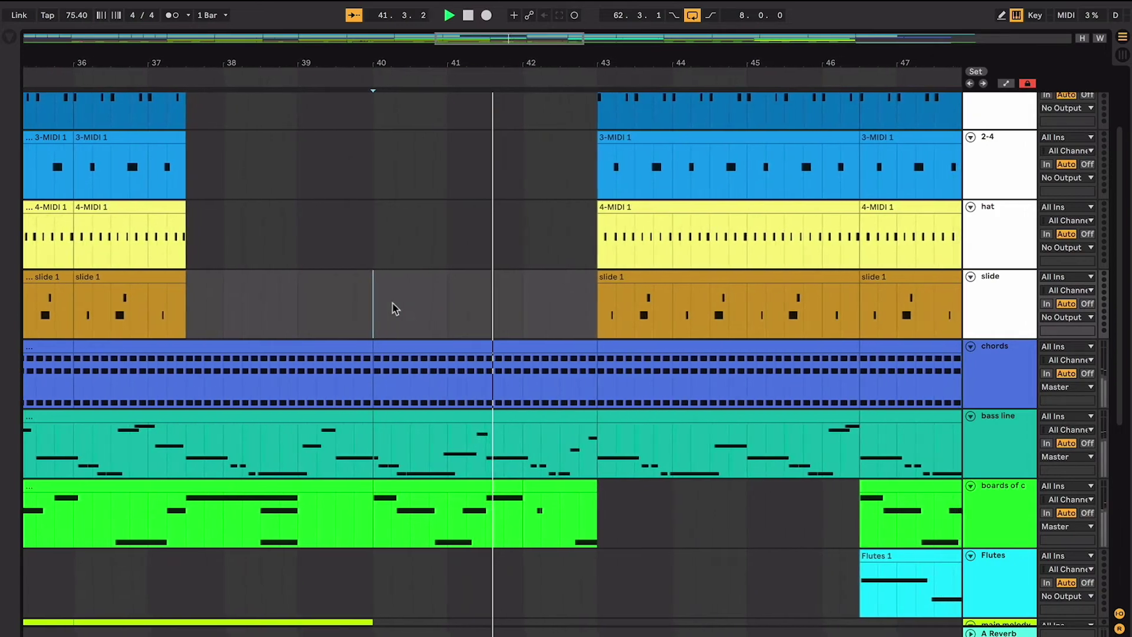
key("space")
Select the boards of c clip from bar 40 to 42 and review the tracks above and below it
left_click(448, 483)
scroll(450, 487, "down", 5)
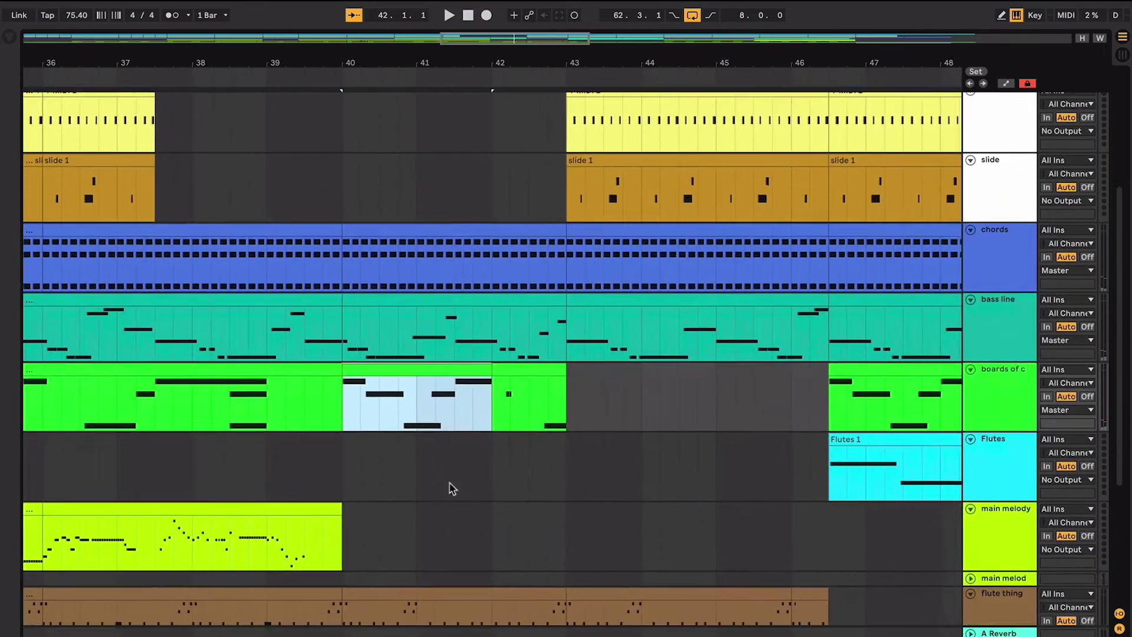
scroll(451, 488, "up", 3)
scroll(452, 489, "up", 2)
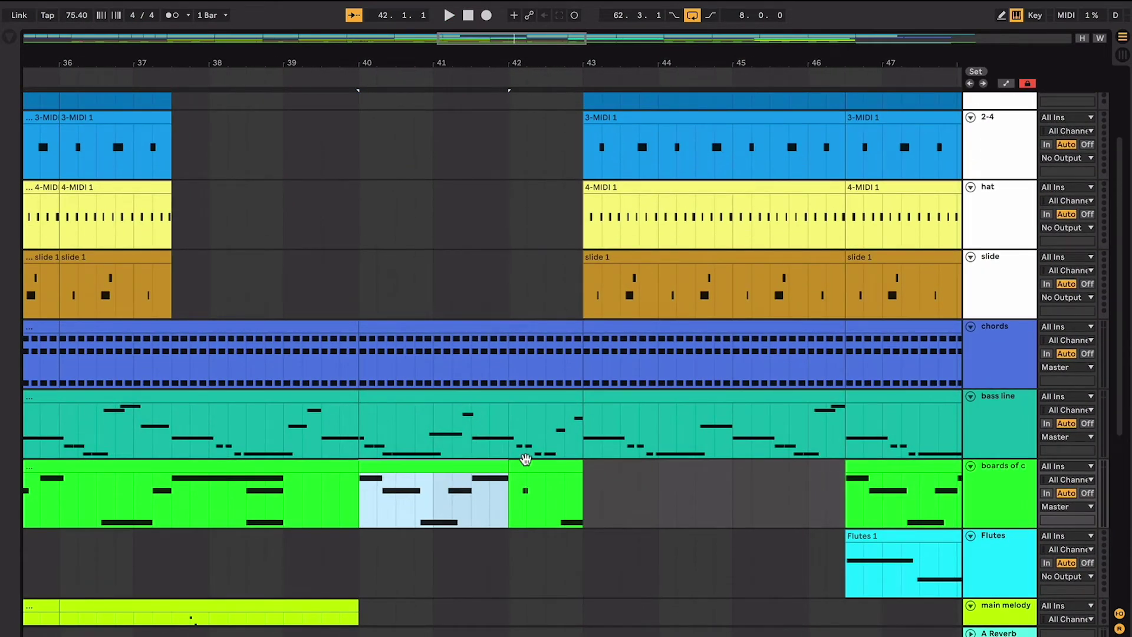
scroll(595, 386, "up", 3)
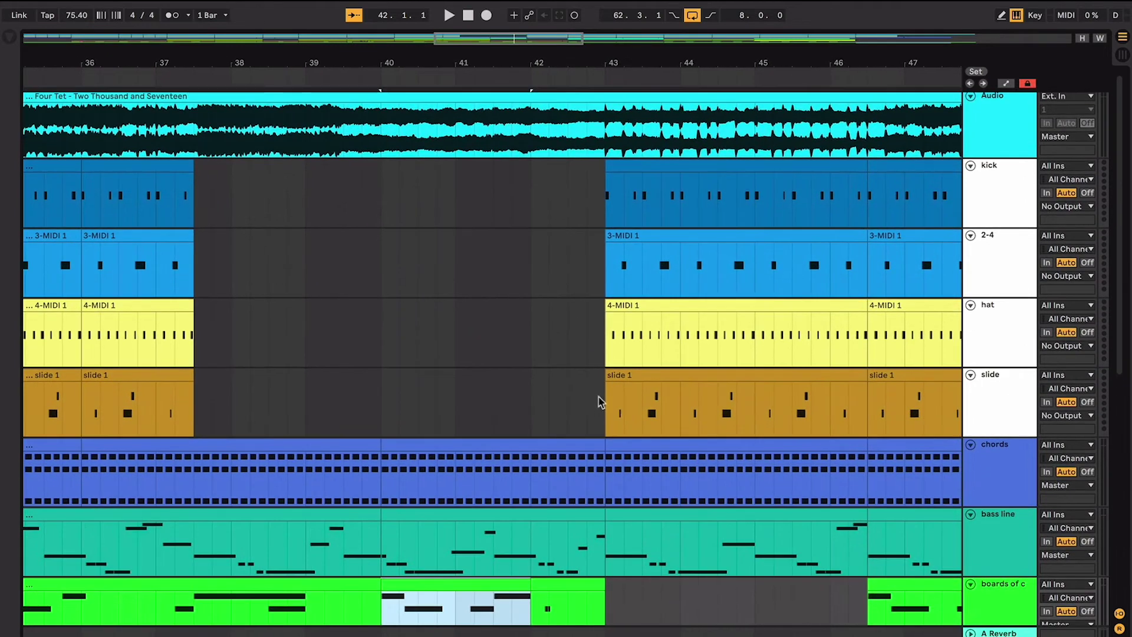
Mark the drum gap from bar 40 to 43 across the kick to slide tracks, then clear the selection
left_click_drag(599, 397, 380, 203)
left_click(405, 217)
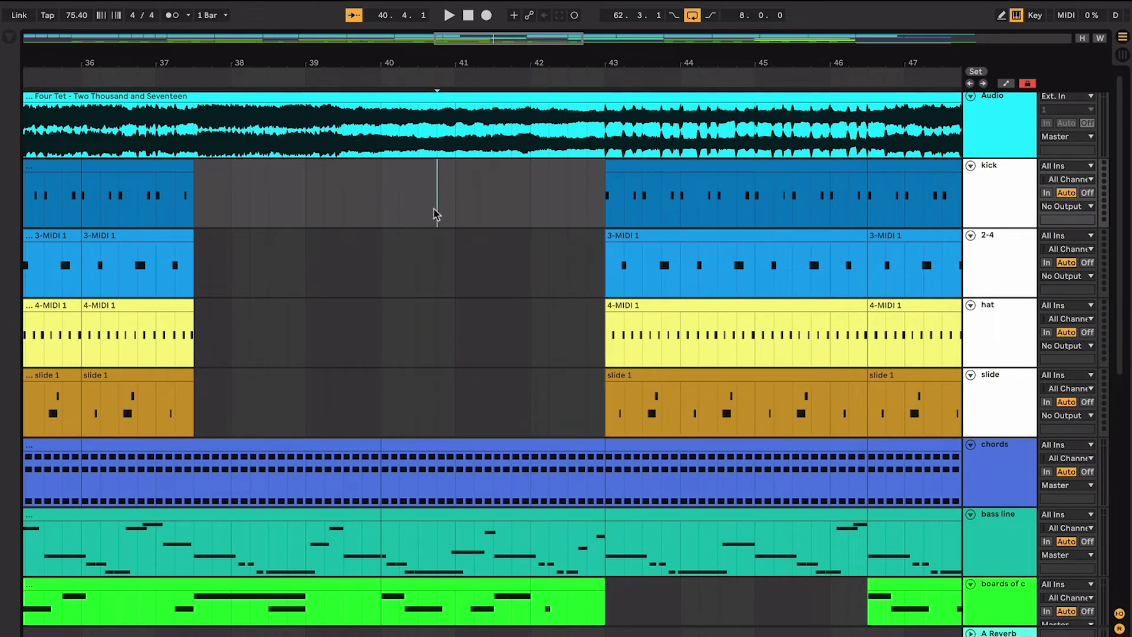
scroll(592, 210, "down", 2)
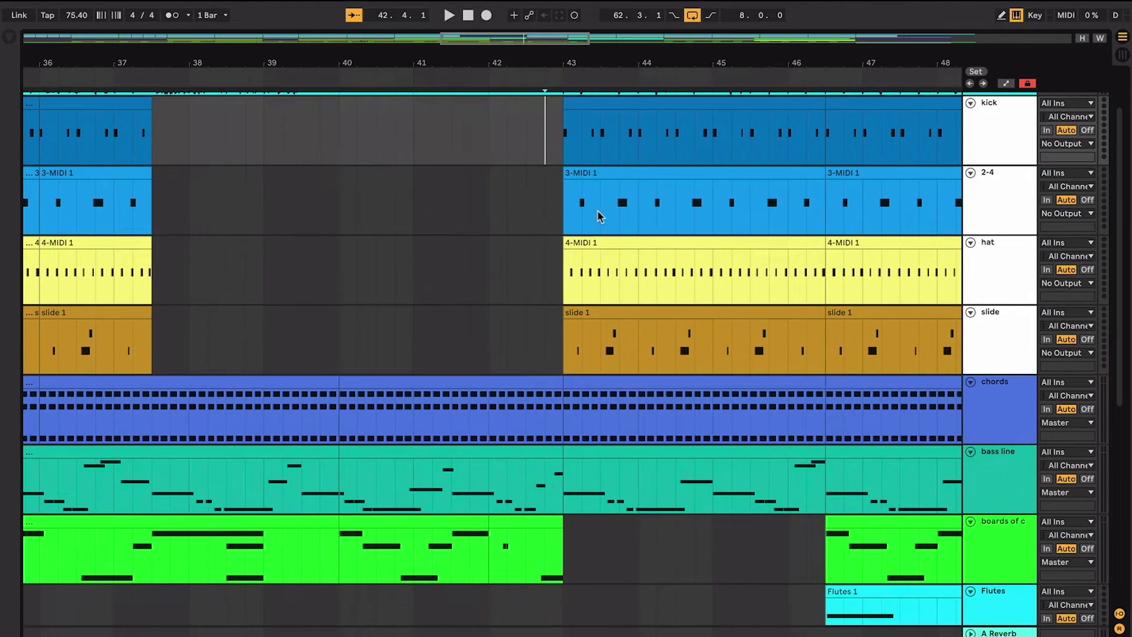
Compare the boards of c clip at bars 40 to 42 with the slide clip from bar 43, and play from bar 43
left_click(533, 537)
left_click(470, 523)
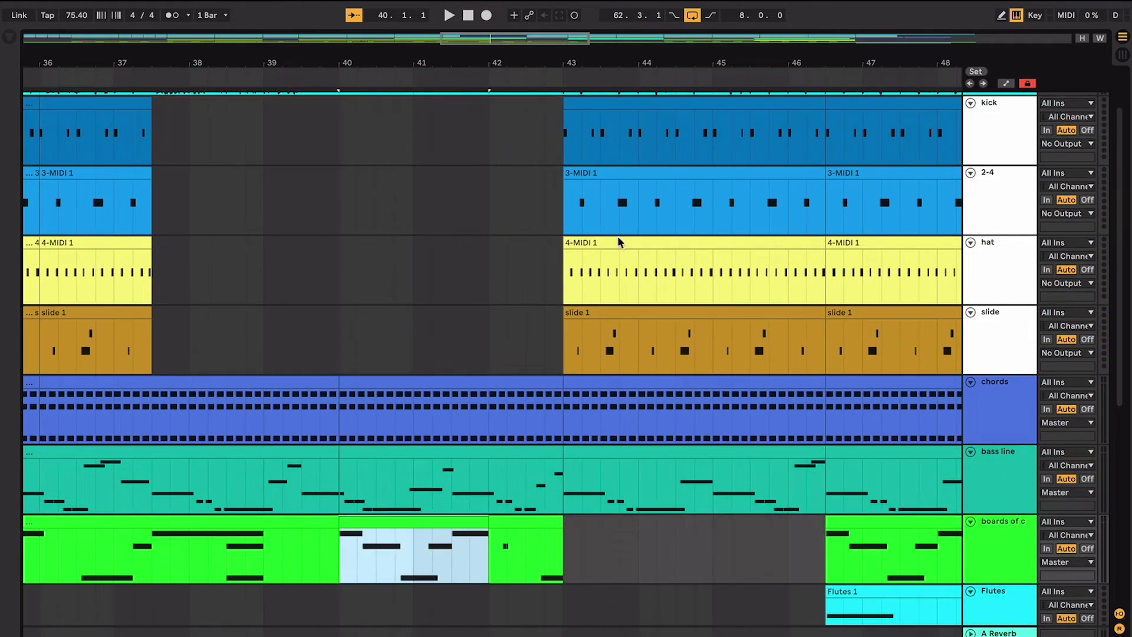
left_click(594, 387)
left_click(657, 306)
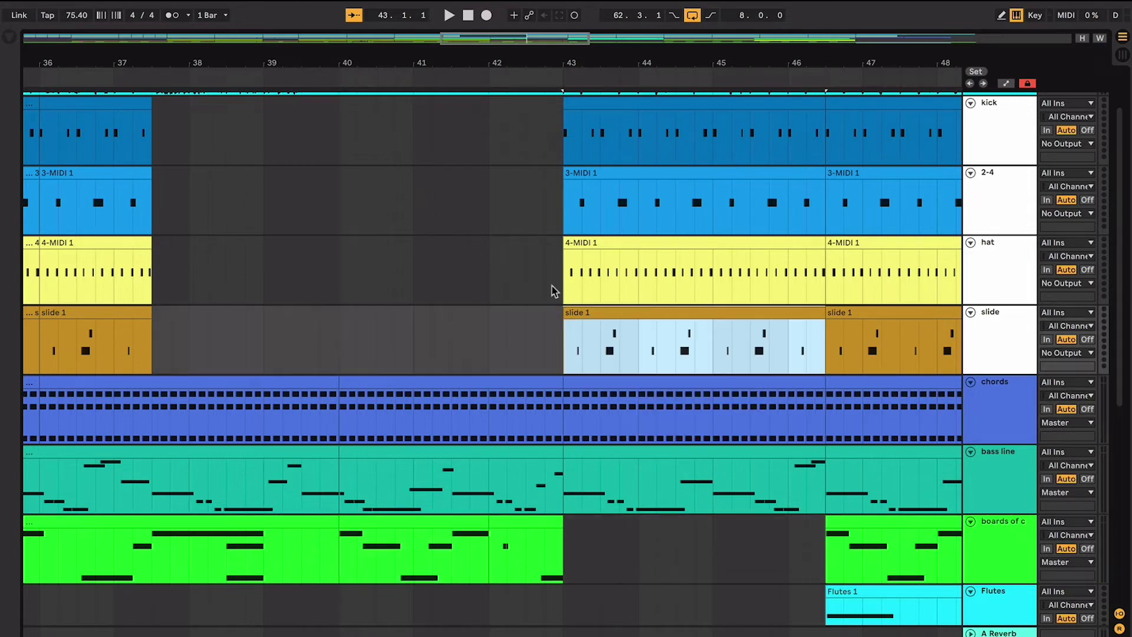
key("space")
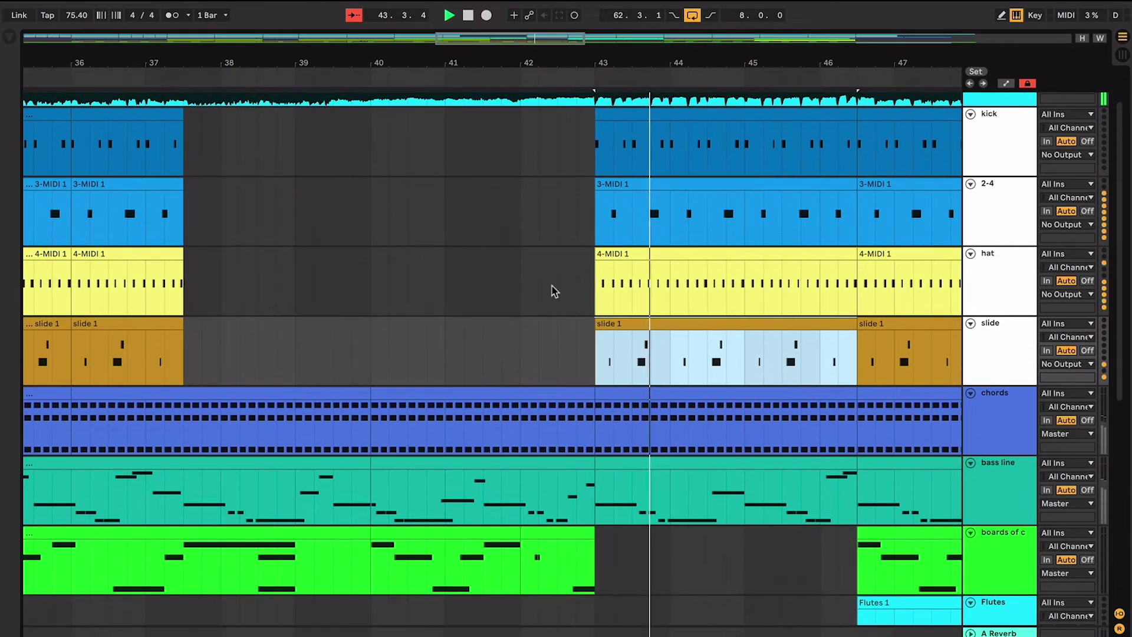
Set the insert marker at bar 41 in the hat track's gap, then point out the empty slide, hat and 2-4 tracks
left_click(483, 300)
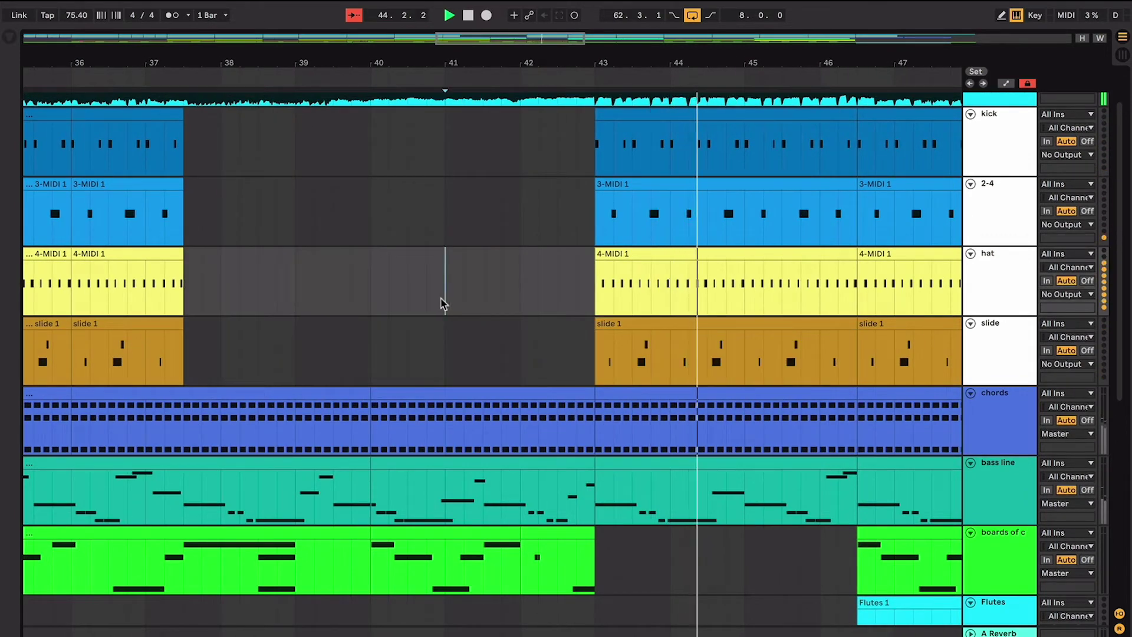
left_click(453, 306)
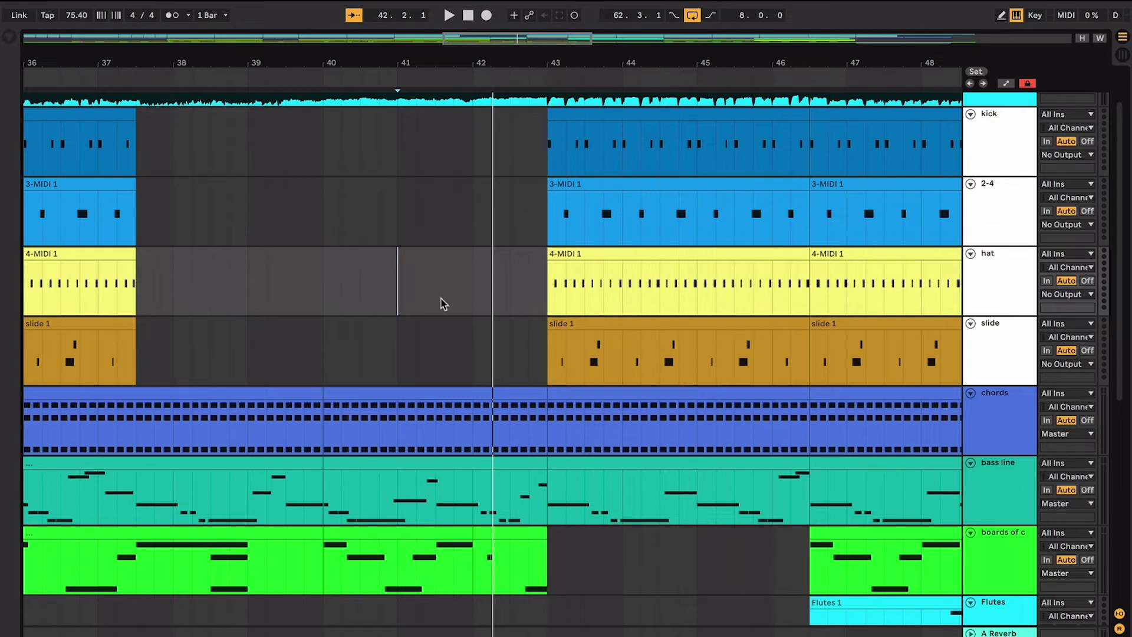
left_click(437, 336)
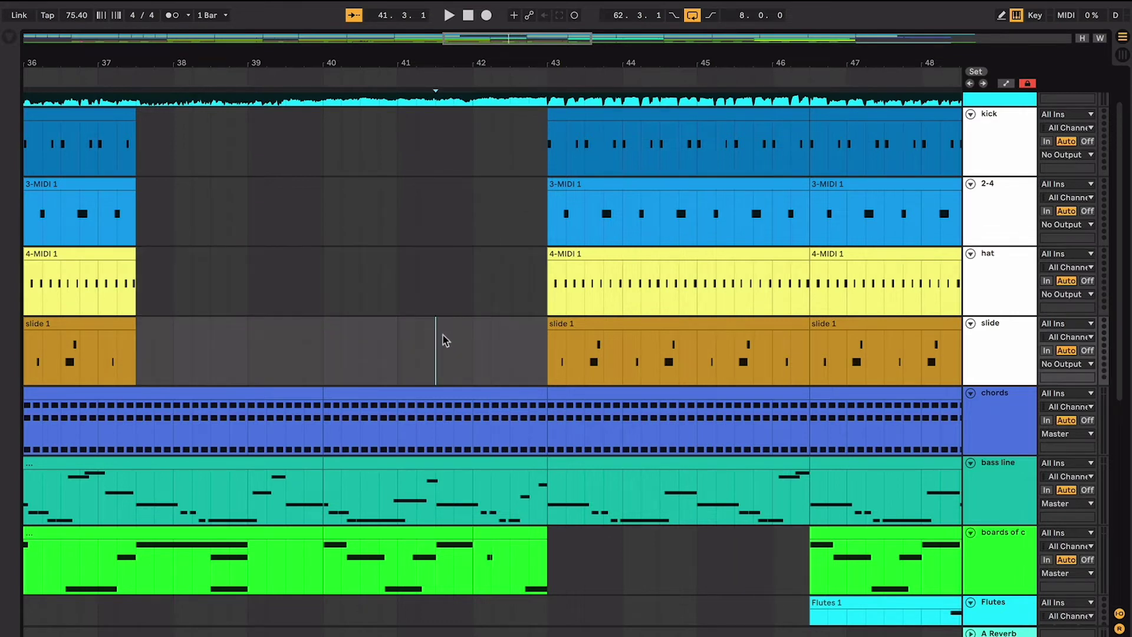
left_click(420, 294)
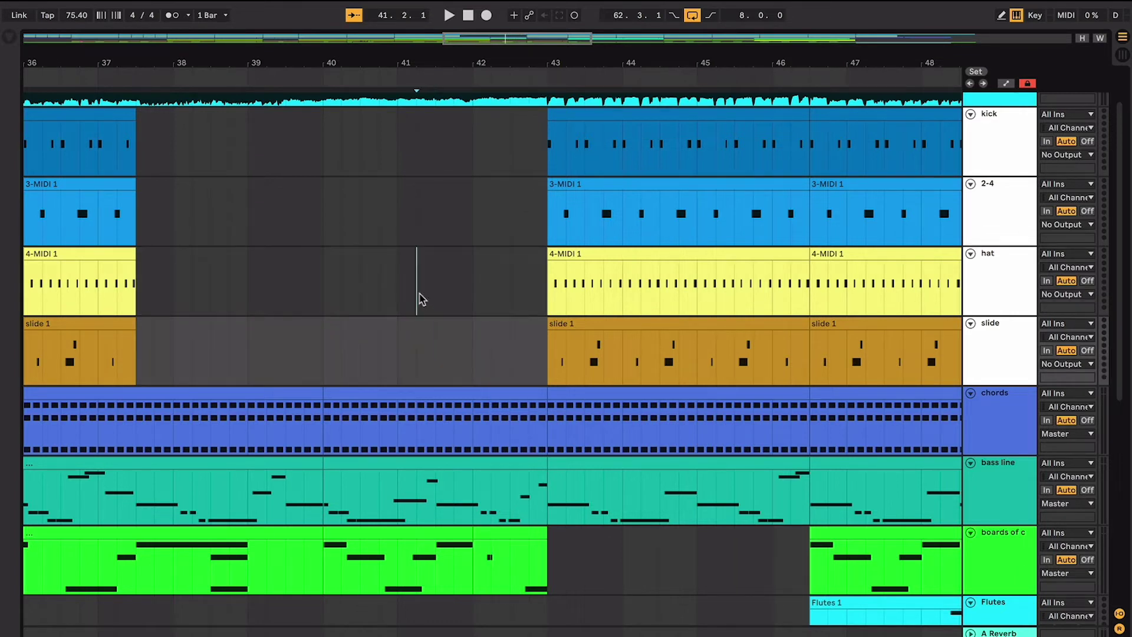
left_click(406, 239)
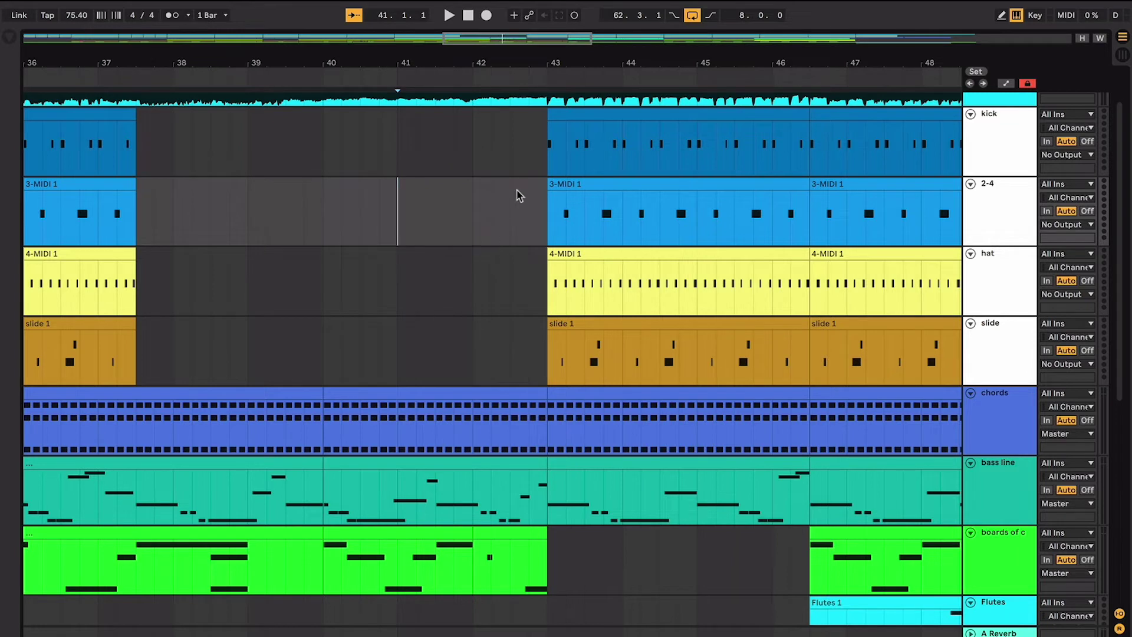
Try to paste the drum clips from bars 43 to 46.3 into the drum gap, starting on the 2-4 track, and undo it
left_click_drag(548, 145, 806, 341)
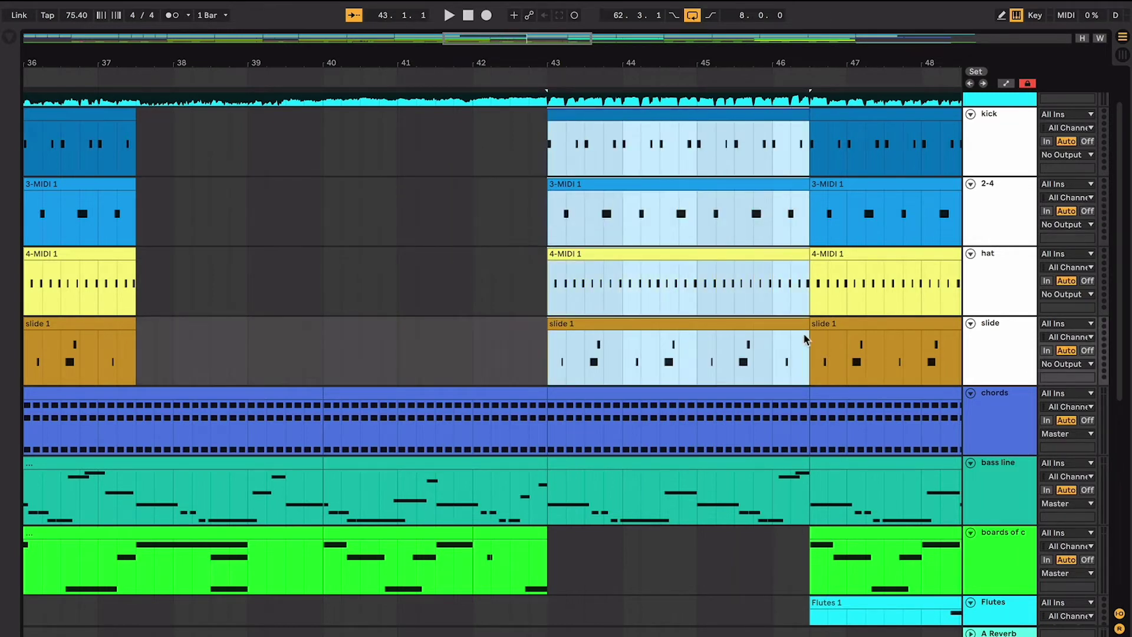
left_click(275, 213)
key("ctrl+v")
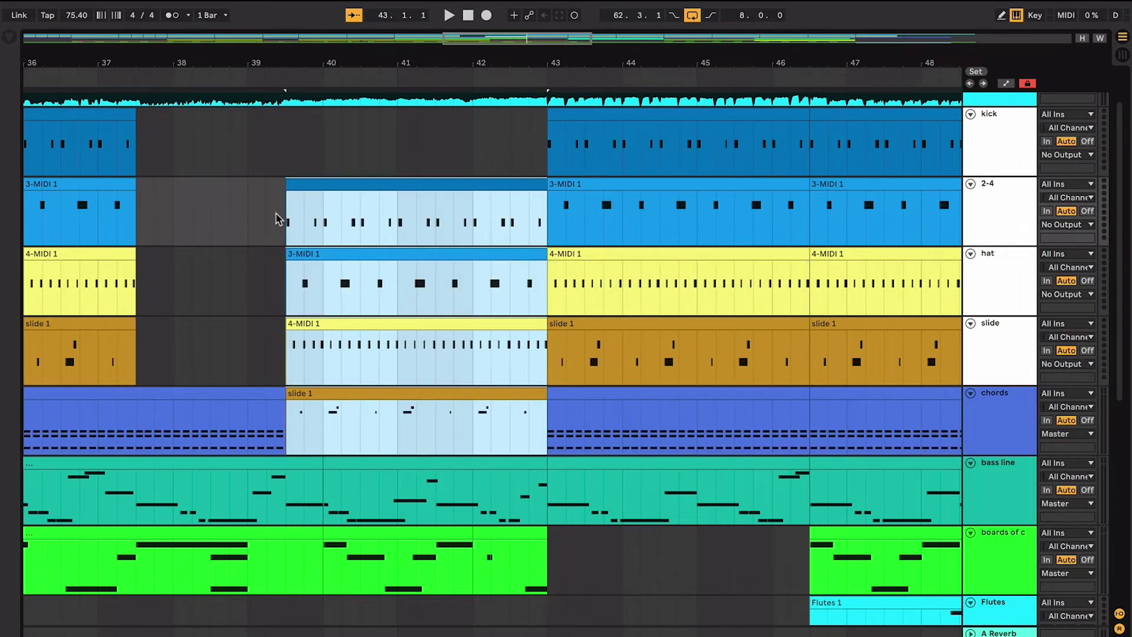
key("ctrl+z")
Mark the passage before the drum gap from kick to boards of c, then set the insert marker at bar 36.2 on chords
scroll(275, 214, "left", 3)
scroll(275, 213, "left", 2)
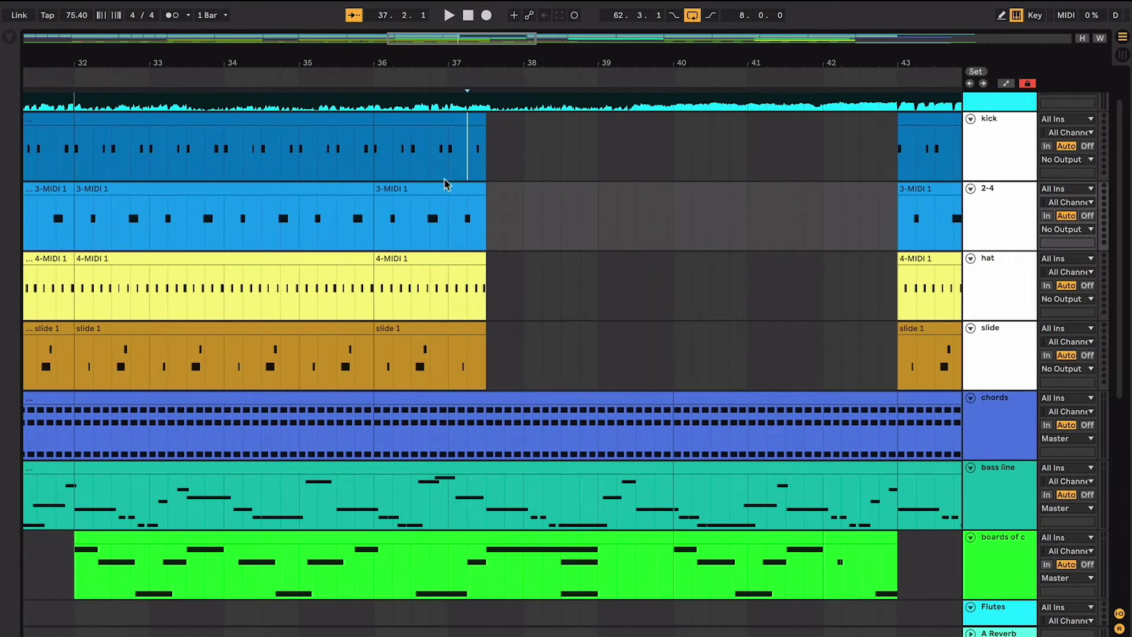
left_click_drag(445, 184, 269, 578)
left_click(401, 409)
scroll(433, 291, "right", 2)
scroll(432, 292, "down", 1)
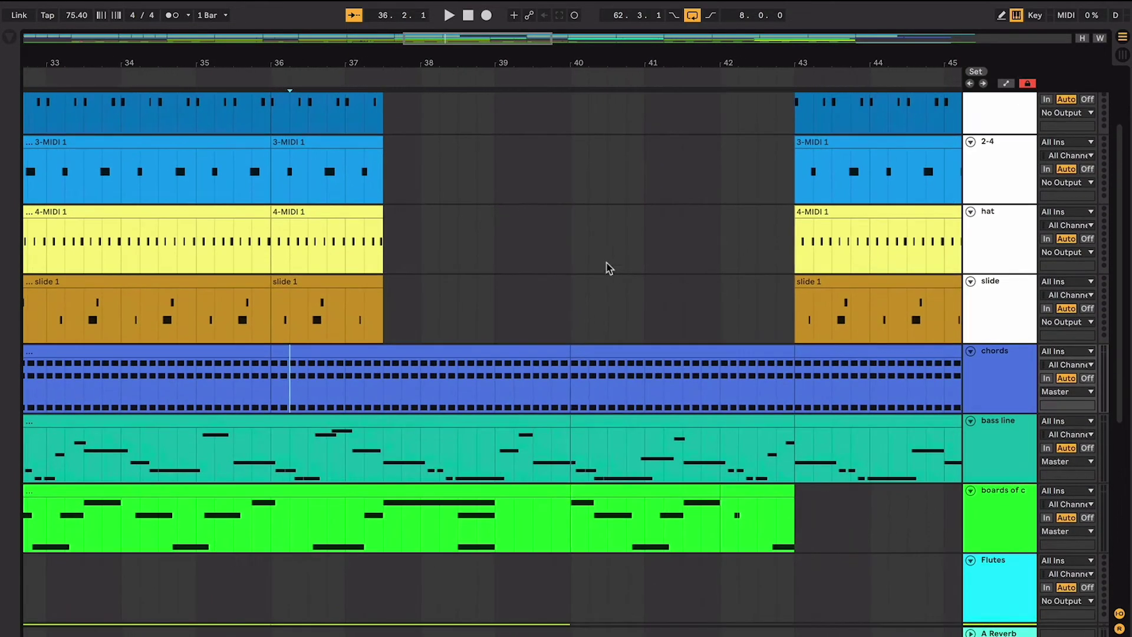
Mark the section near bar 40 from hat to boards of c, then set the insert marker at bar 41.2 on slide
left_click_drag(607, 268, 571, 513)
scroll(631, 402, "right", 2)
left_click(557, 287)
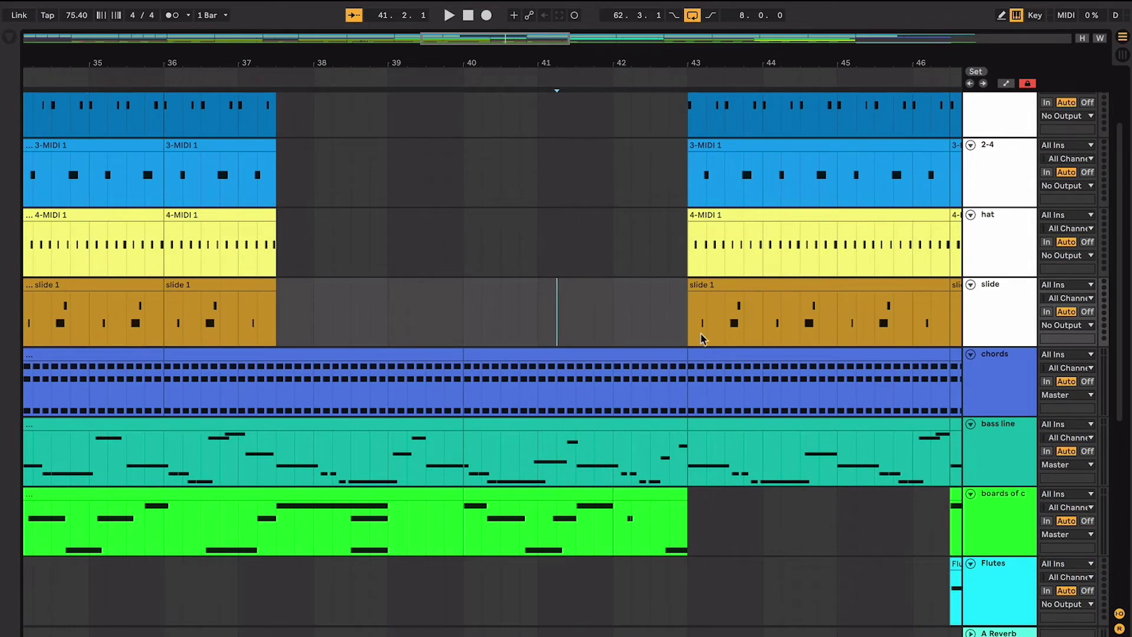
Set the insert marker at bar 43 on the bass line and review the melodic tracks below it
scroll(682, 337, "down", 1)
scroll(682, 338, "right", 1)
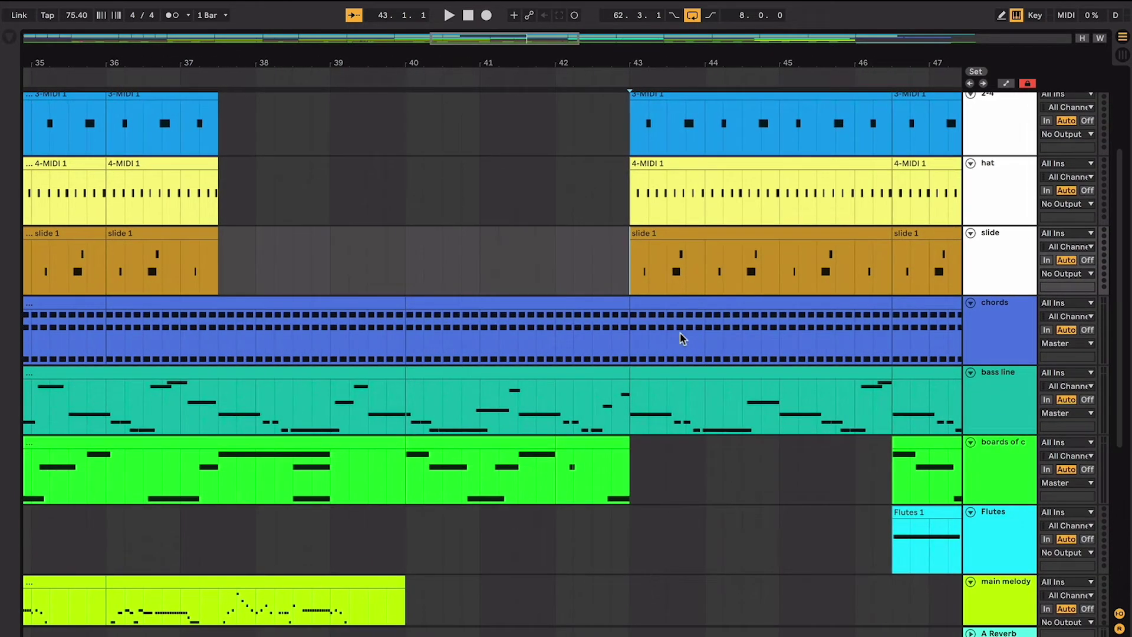
left_click(634, 413)
scroll(634, 413, "down", 3)
scroll(635, 413, "right", 2)
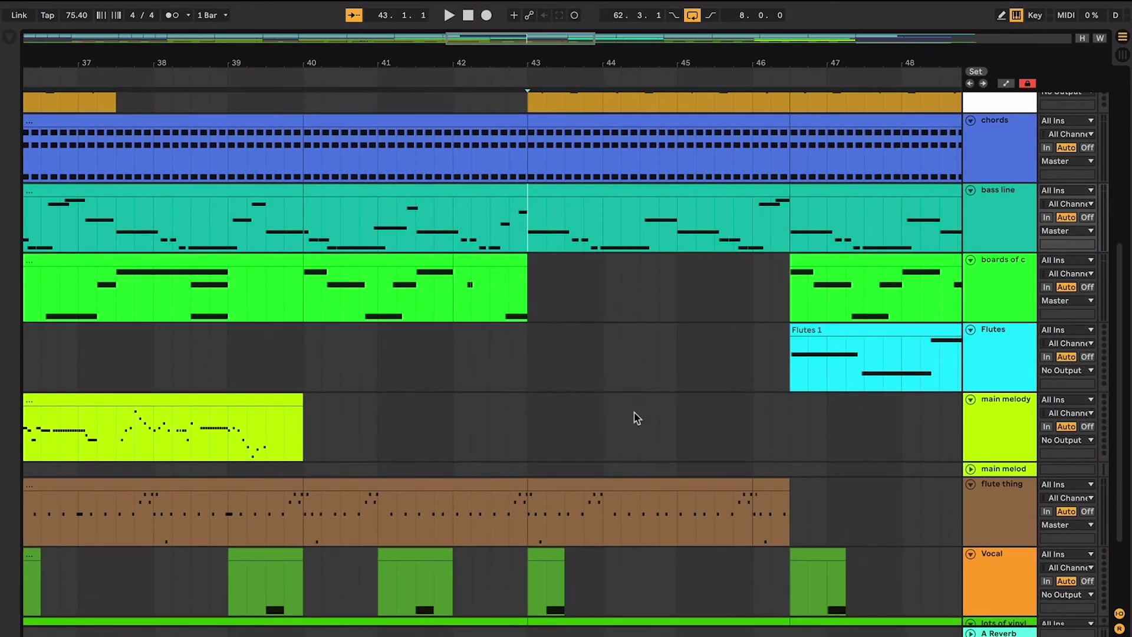
scroll(635, 413, "up", 2)
scroll(634, 413, "right", 3)
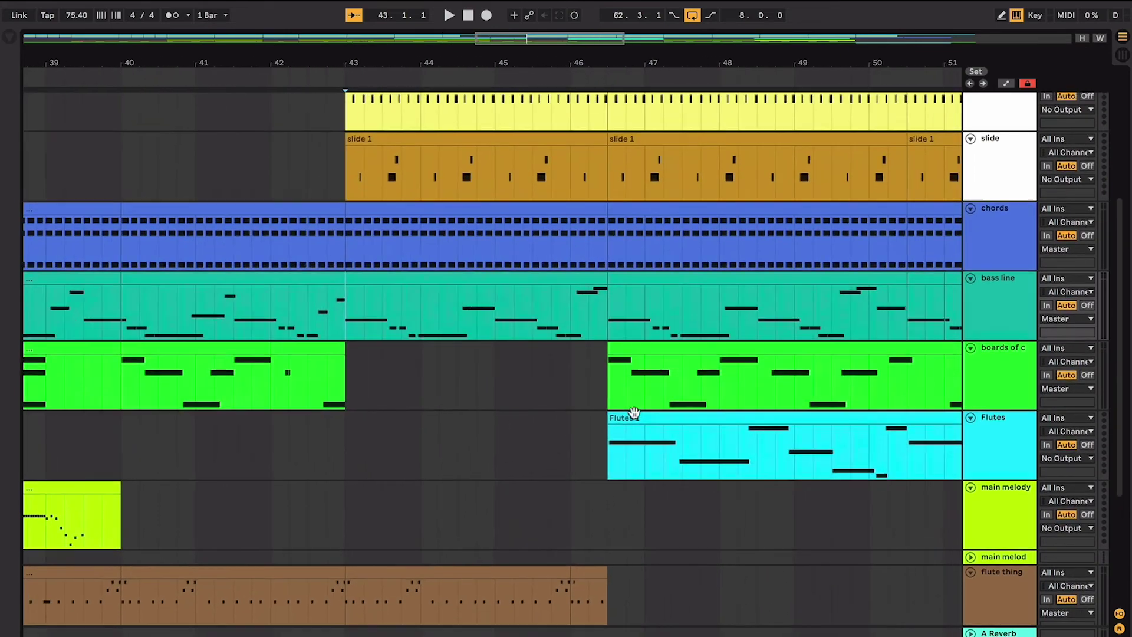
Set the insert marker at bar 46.3, where boards of c returns, and view its full overlap with the Flutes clip
left_click(592, 355)
left_click(607, 357)
scroll(605, 354, "right", 1)
scroll(606, 354, "up", 1)
scroll(606, 354, "down", 4)
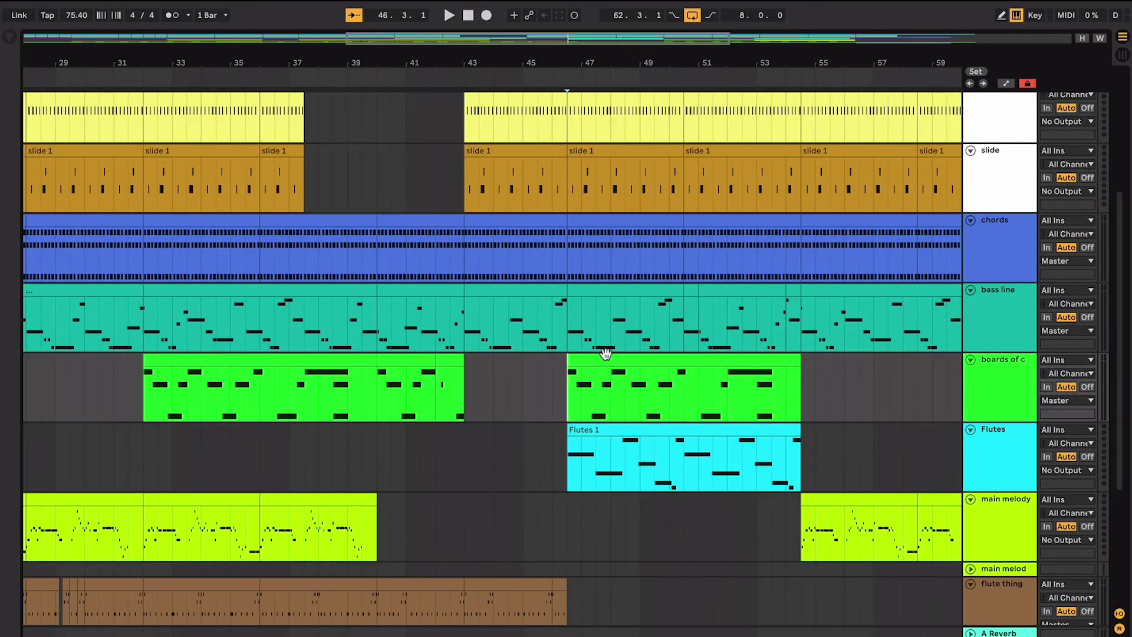
scroll(605, 354, "up", 4)
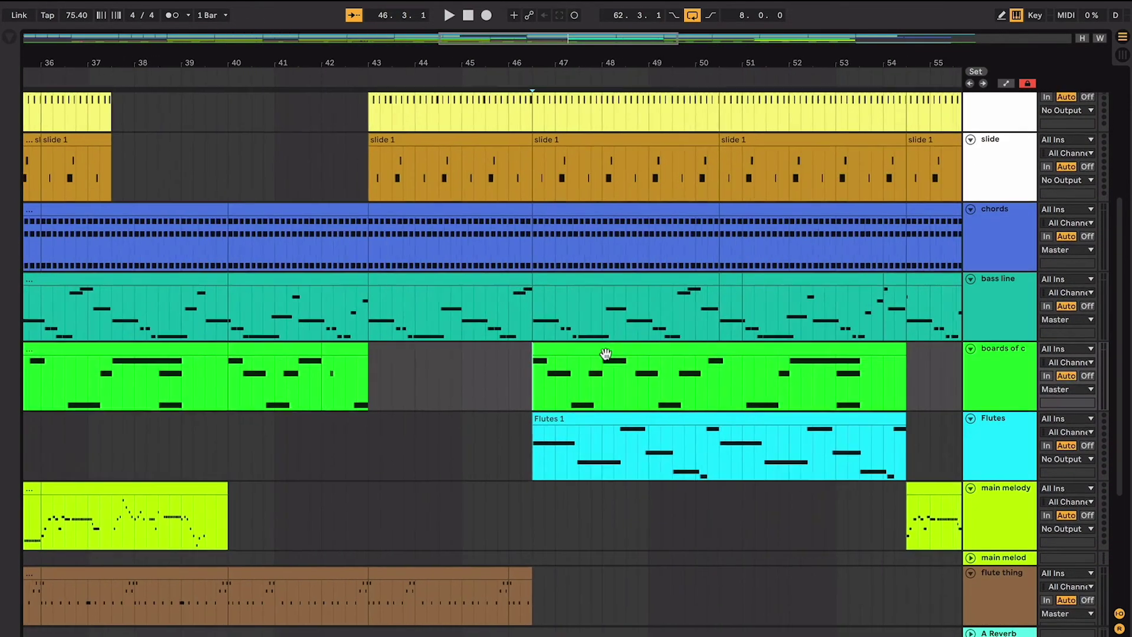
Select the chords clip from bar 43 to 46.3, beneath the returning drums
scroll(605, 353, "up", 2)
left_click(381, 284)
scroll(283, 235, "left", 3)
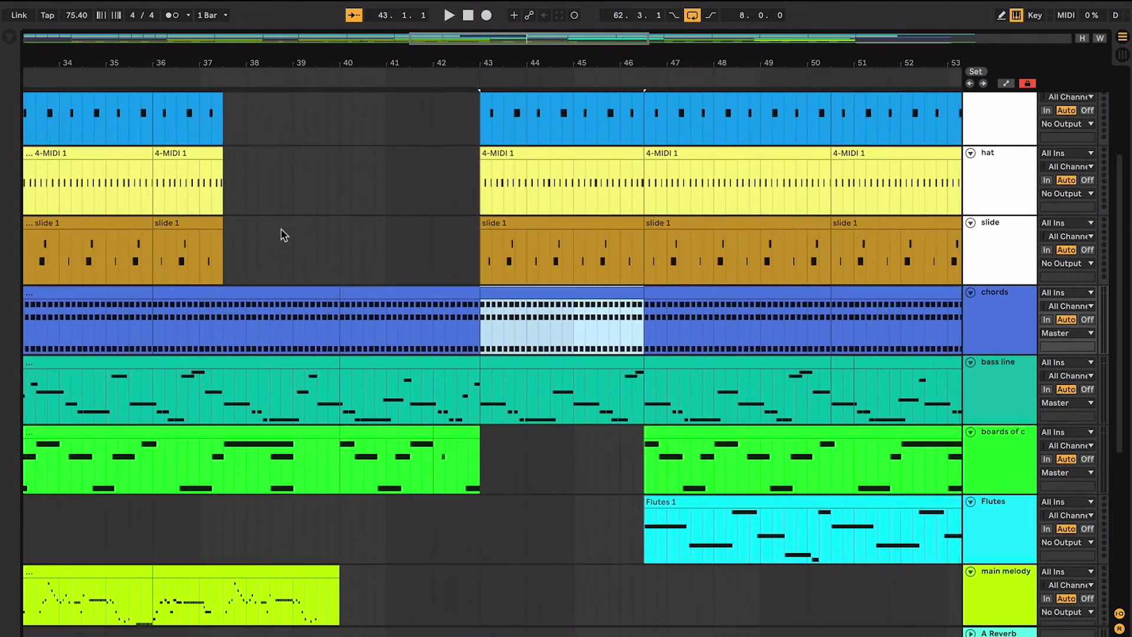
Mark bars 39.4 to 43 across the slide, chords and bass line tracks
scroll(283, 234, "left", 1)
left_click_drag(343, 239, 492, 377)
scroll(496, 265, "up", 3)
scroll(504, 254, "down", 1)
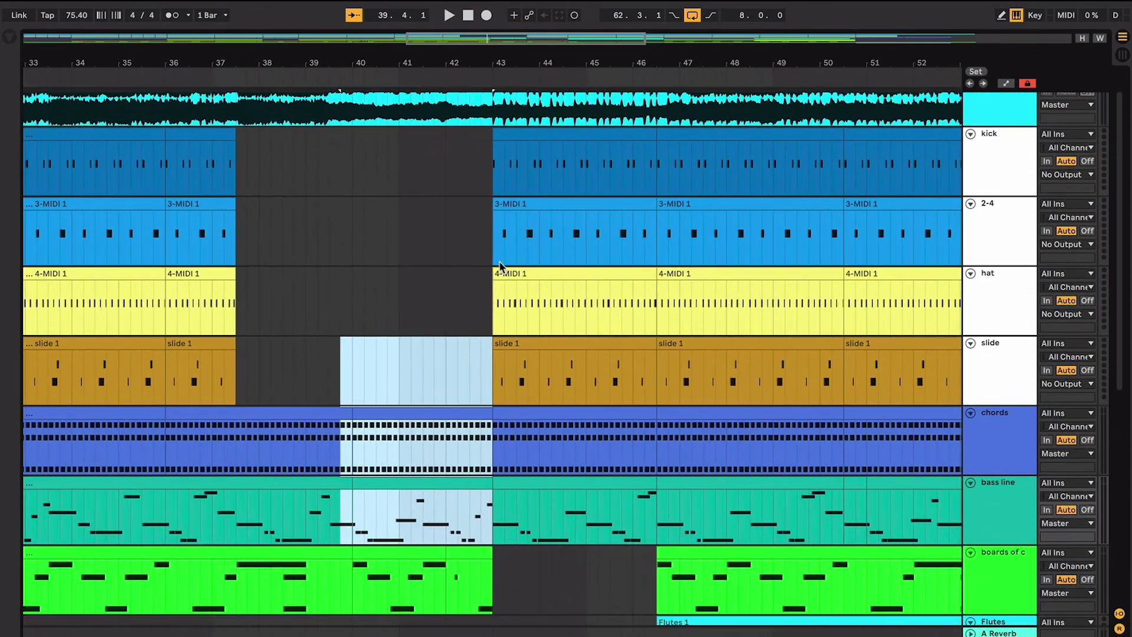
Play from bar 45 on the 2-4 track up to the return of boards of c, then stop
left_click(497, 249)
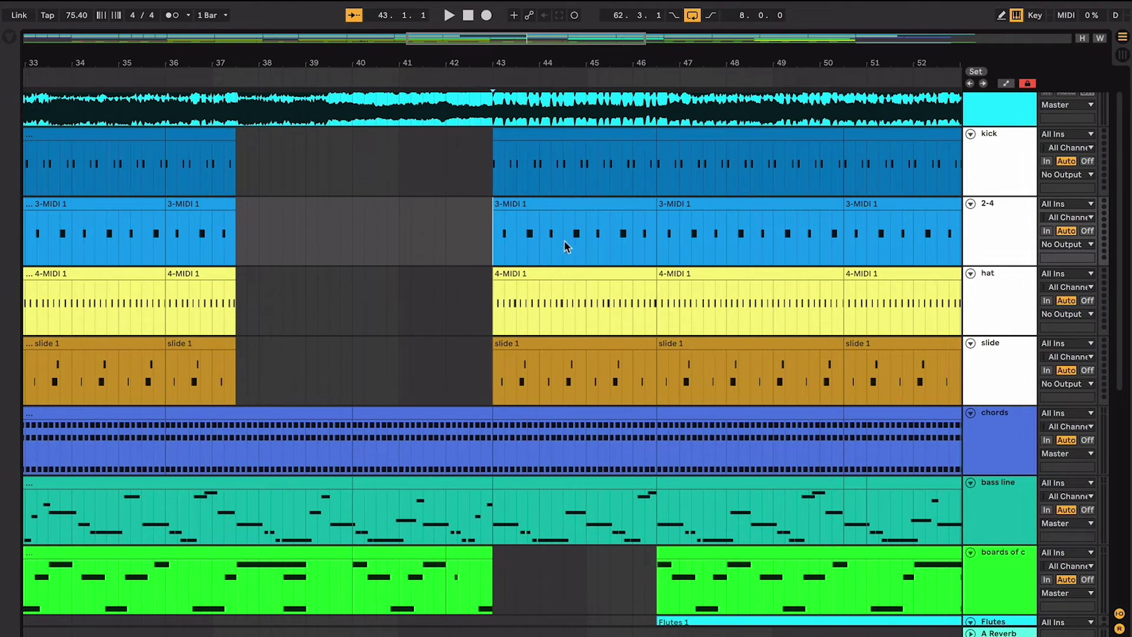
left_click(586, 247)
key("space")
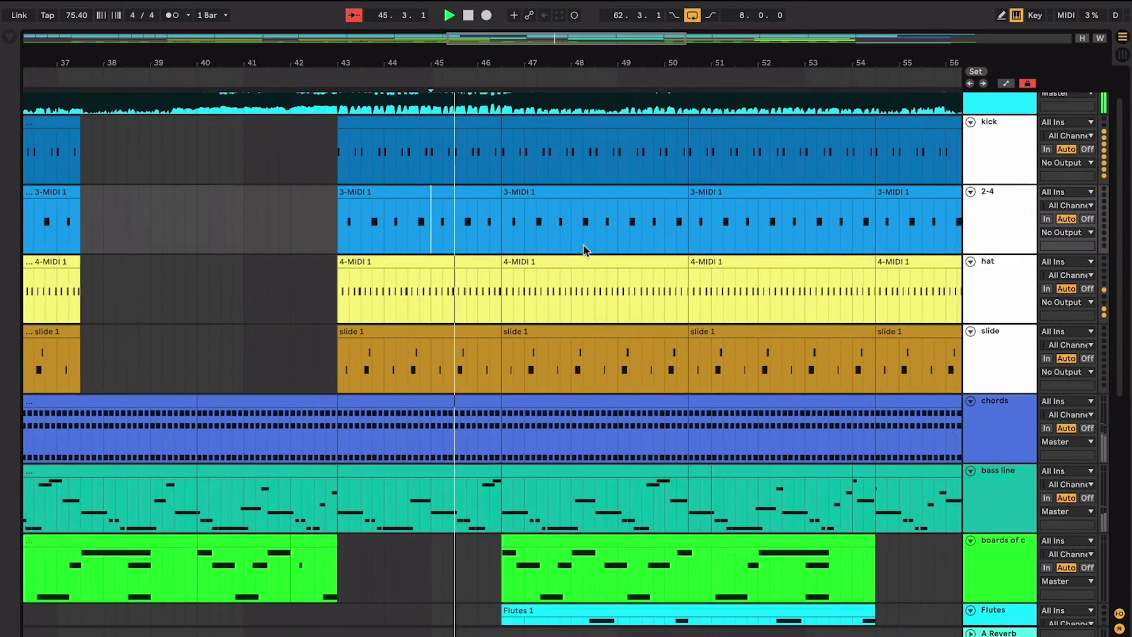
scroll(583, 244, "down", 2)
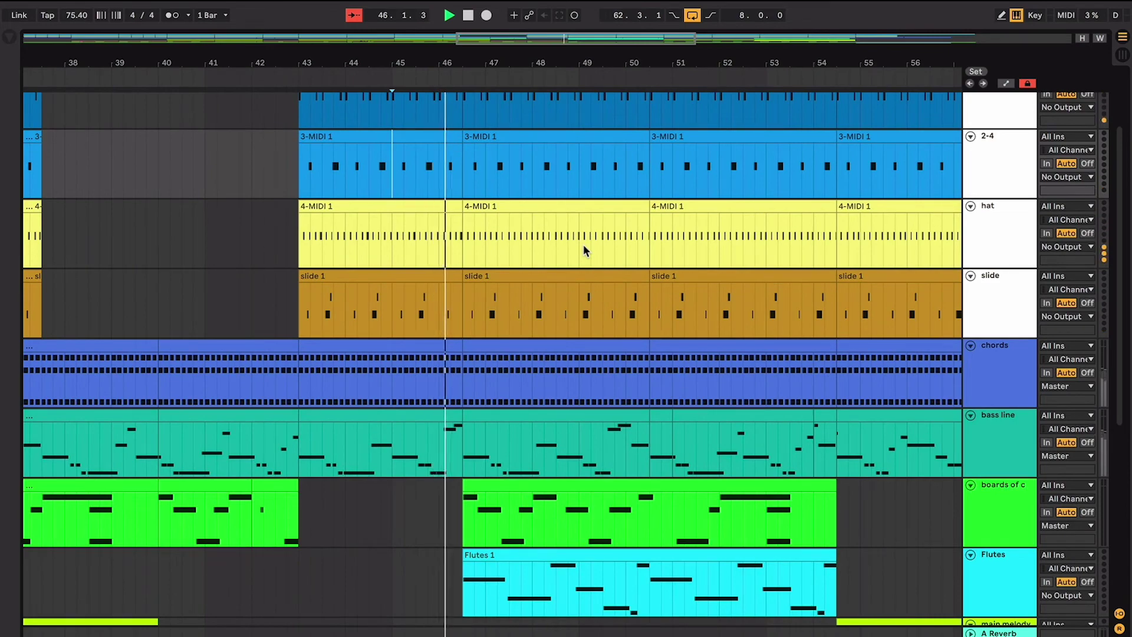
key("space")
Select the Flutes clip from bar 46.3 to 54.3 and compare it with the earlier boards of c and main melody clips
scroll(466, 309, "down", 4)
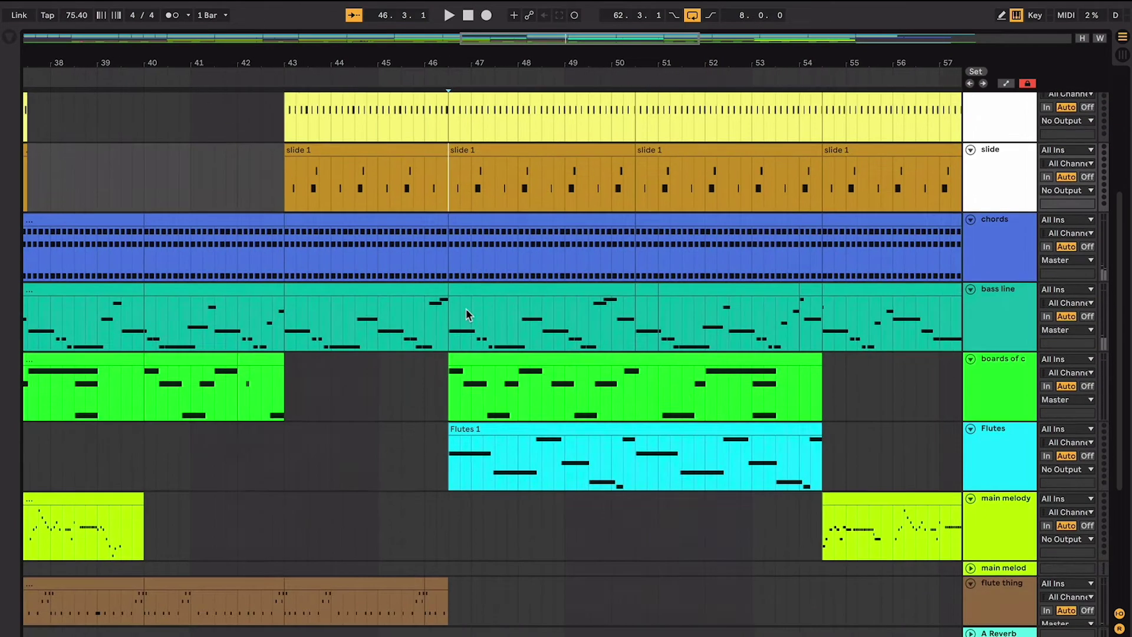
left_click(533, 430)
scroll(470, 466, "up", 2)
scroll(470, 466, "left", 5)
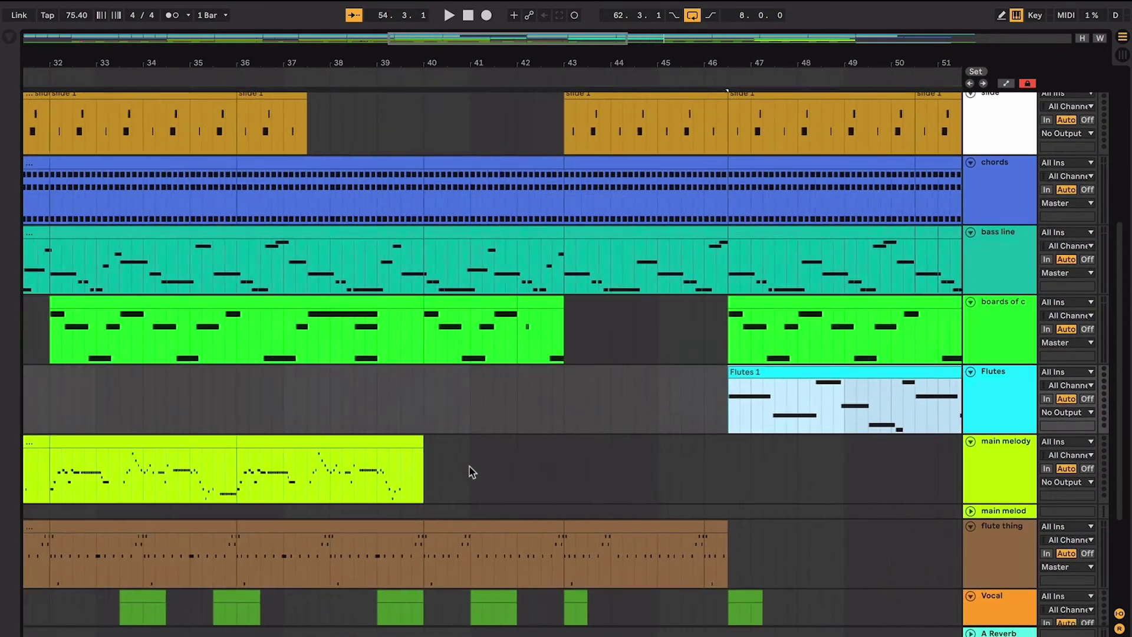
Compare where the earlier main melody clip ends at bar 40 with the Flutes clip, and select that Flutes clip
scroll(470, 466, "left", 1)
left_click(404, 442)
scroll(405, 446, "right", 2)
left_click(618, 412)
scroll(622, 412, "right", 3)
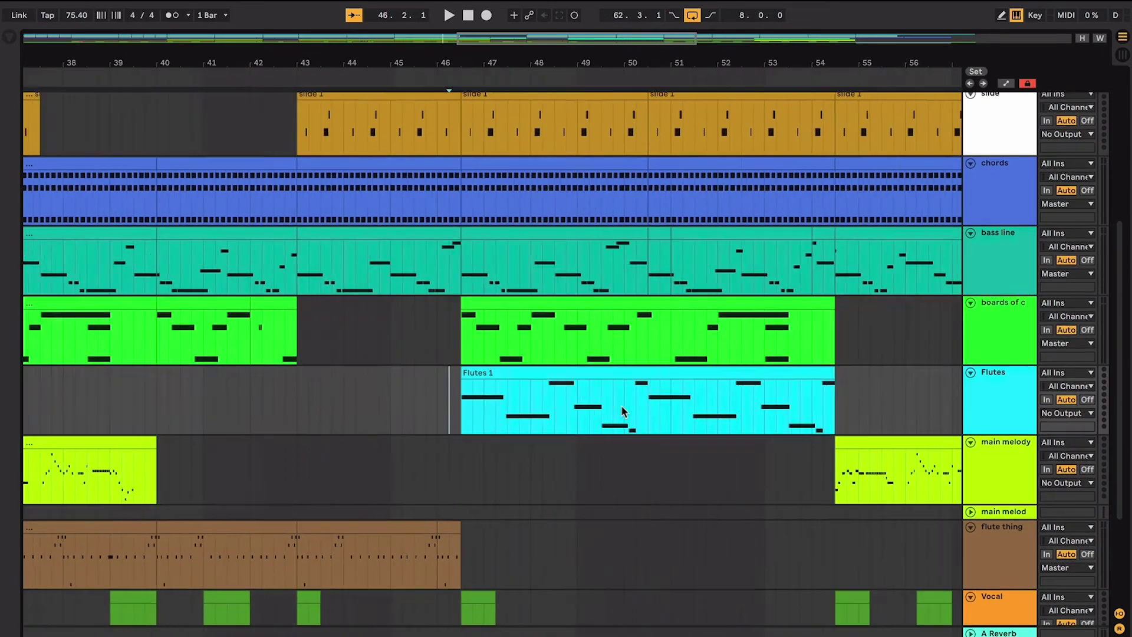
scroll(622, 412, "right", 3)
left_click(738, 423)
scroll(491, 394, "left", 3)
left_click(468, 362)
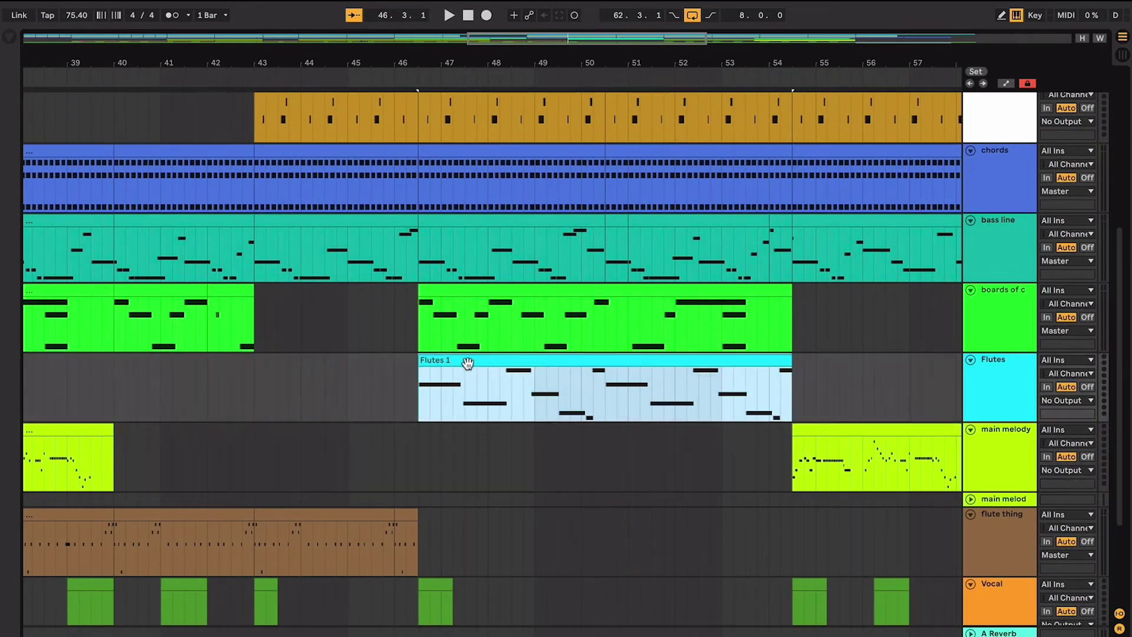
Compare the main melody clip starting at bar 54.3 with the Flutes clip before it by selecting each in turn
left_click(826, 432)
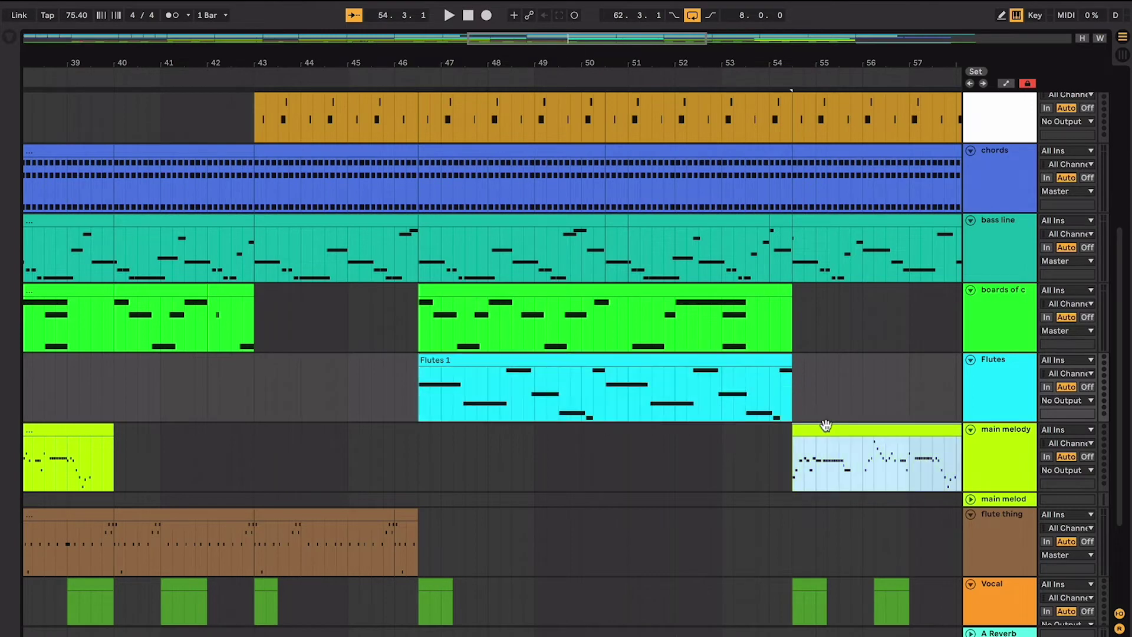
left_click(584, 361)
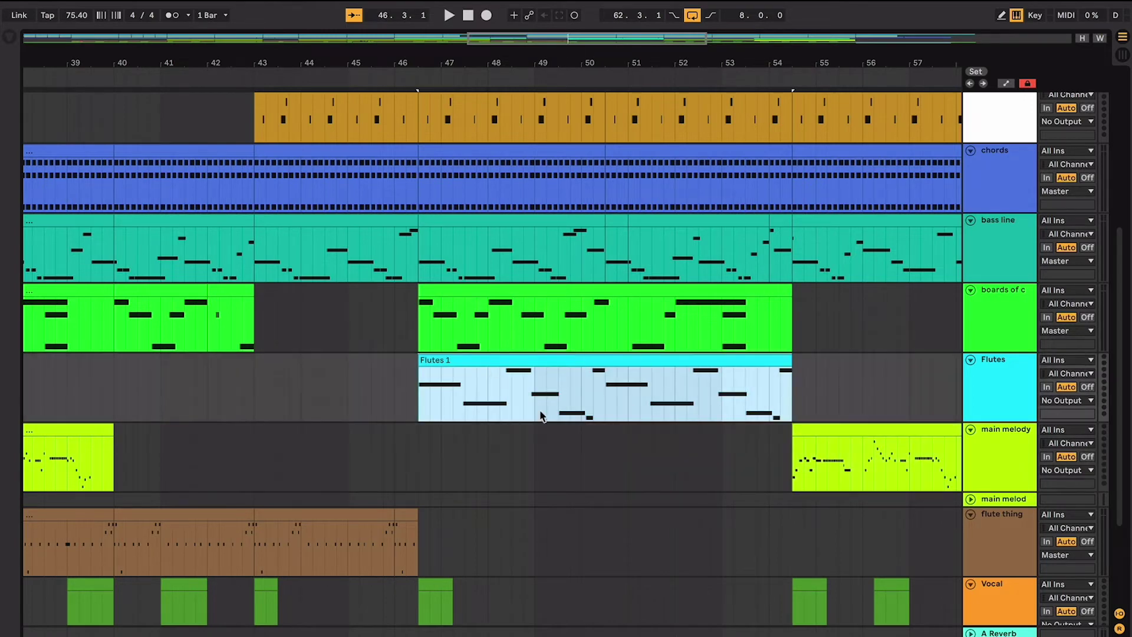
scroll(620, 371, "right", 5)
scroll(620, 370, "down", 2)
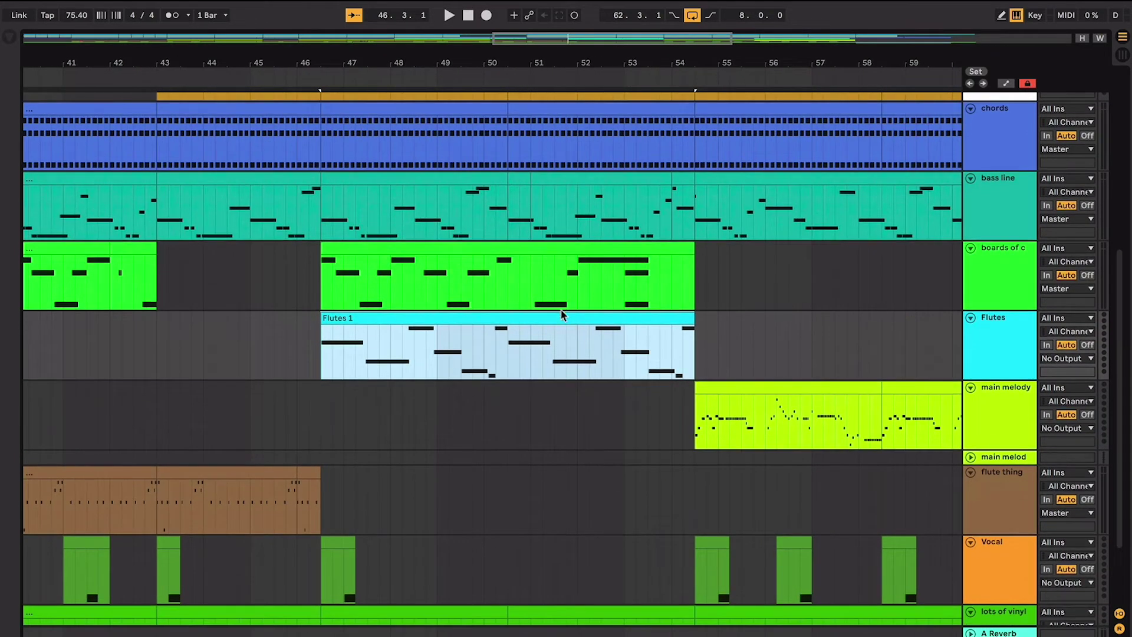
left_click(727, 385)
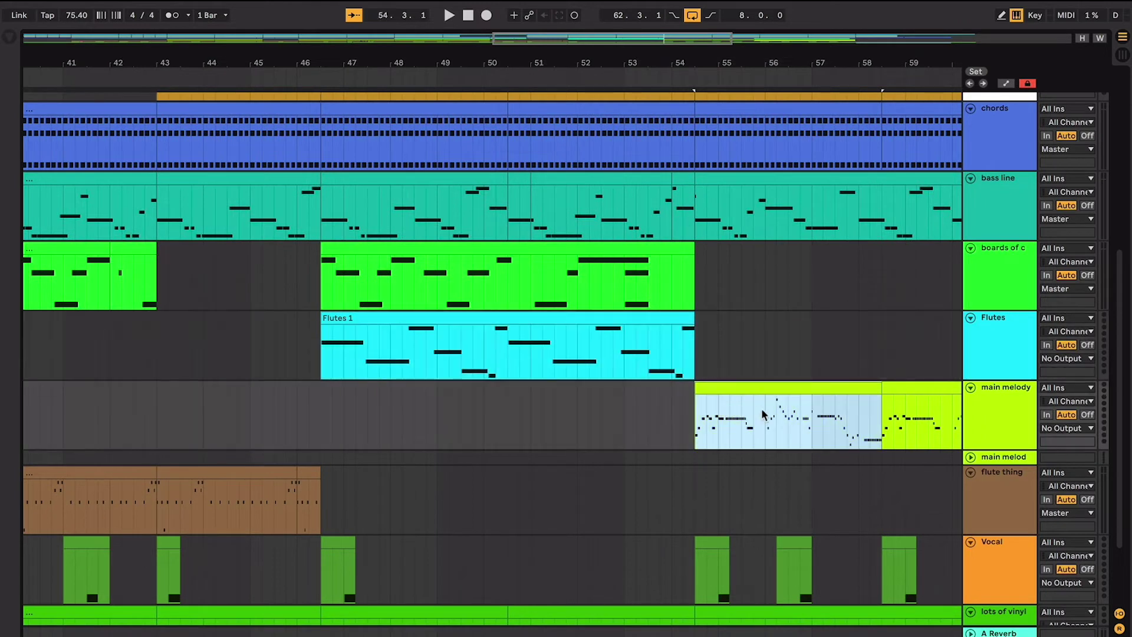
left_click(788, 403)
left_click(620, 329)
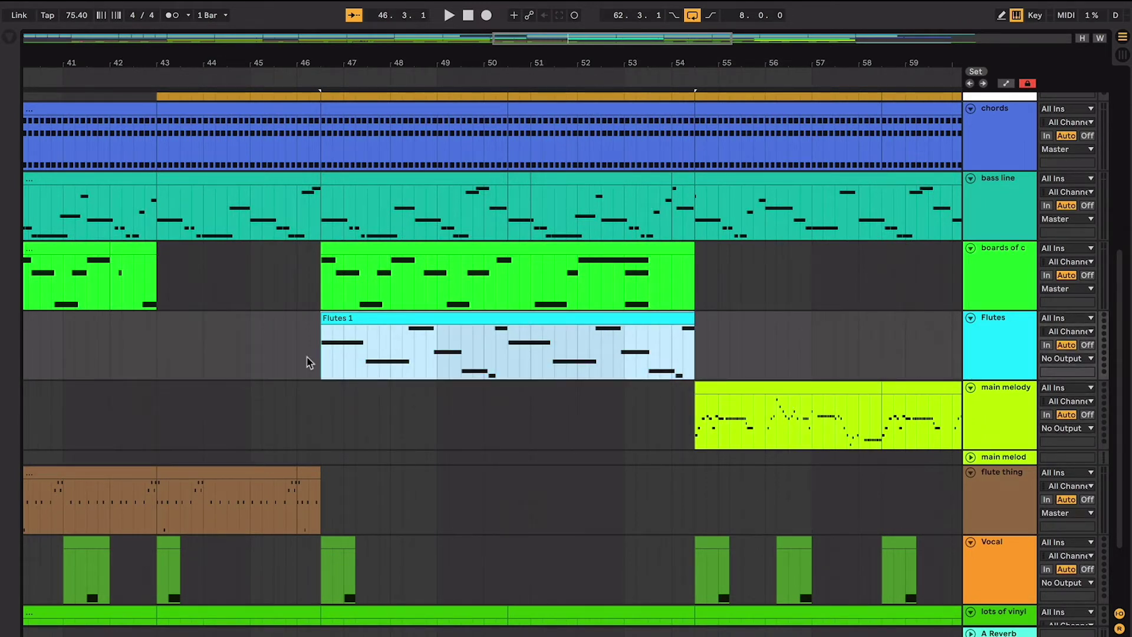
Play from the start of the Flutes clip at bar 46.3 through the main melody's return at bar 54.3
key("plus")
key("plus")
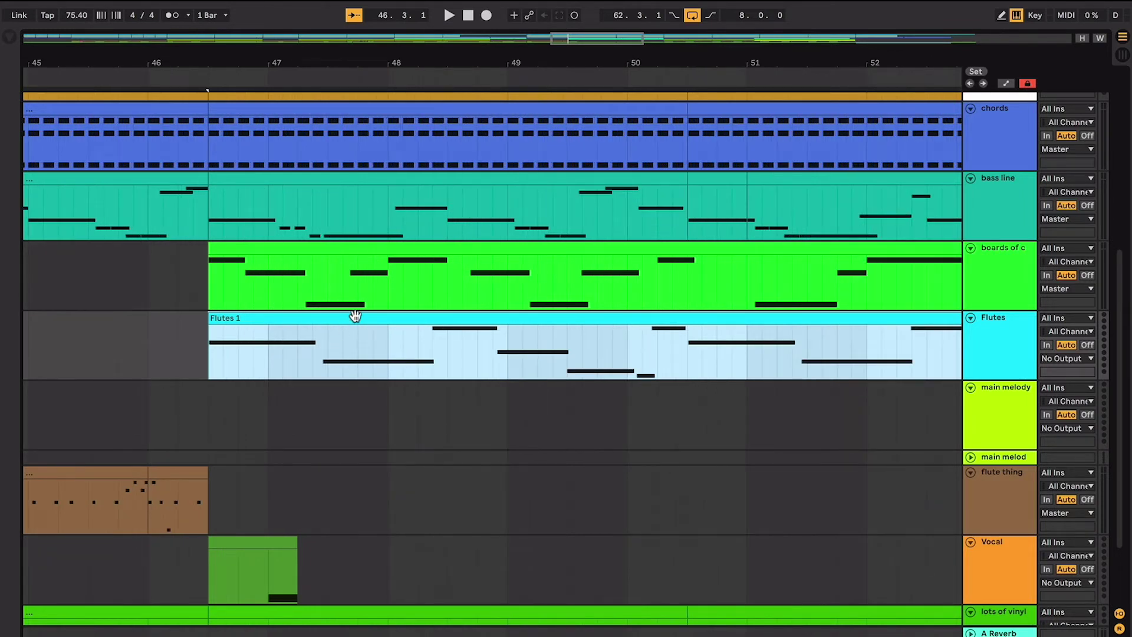
key("space")
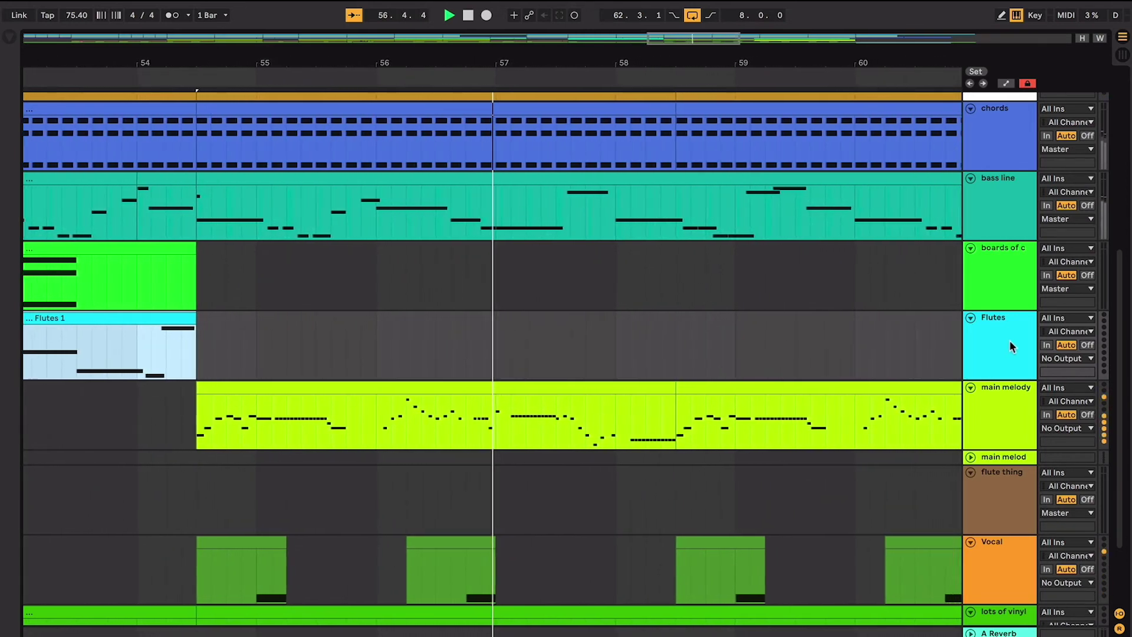
scroll(759, 396, "down", 2)
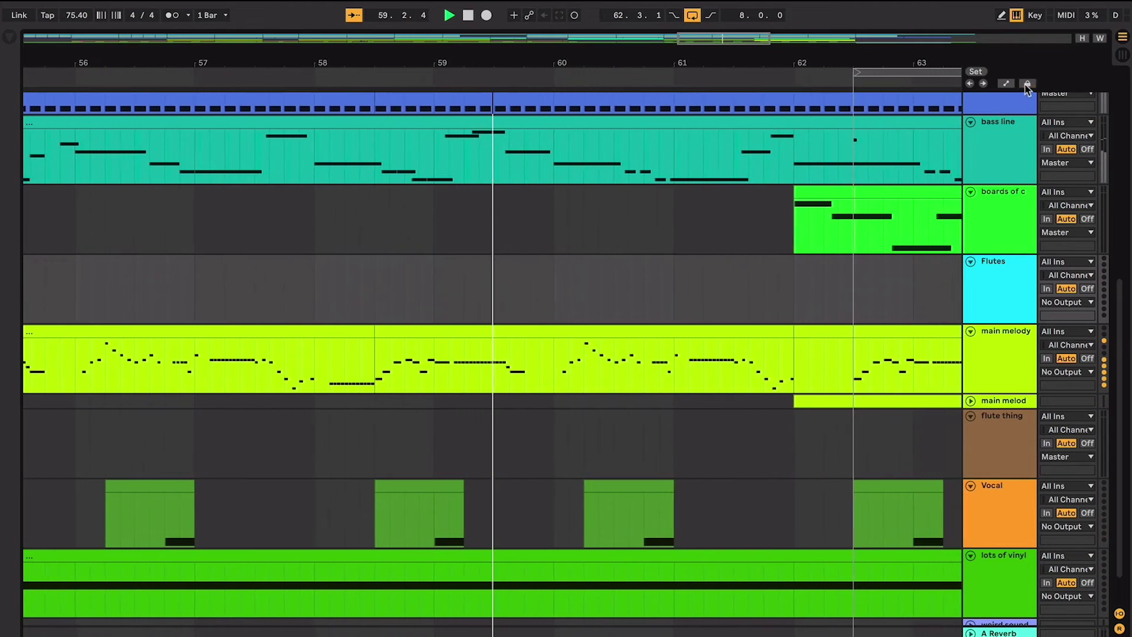
Switch off the arrangement loop and unfold the second main melody track while the song keeps playing
left_click(702, 17)
left_click(971, 400)
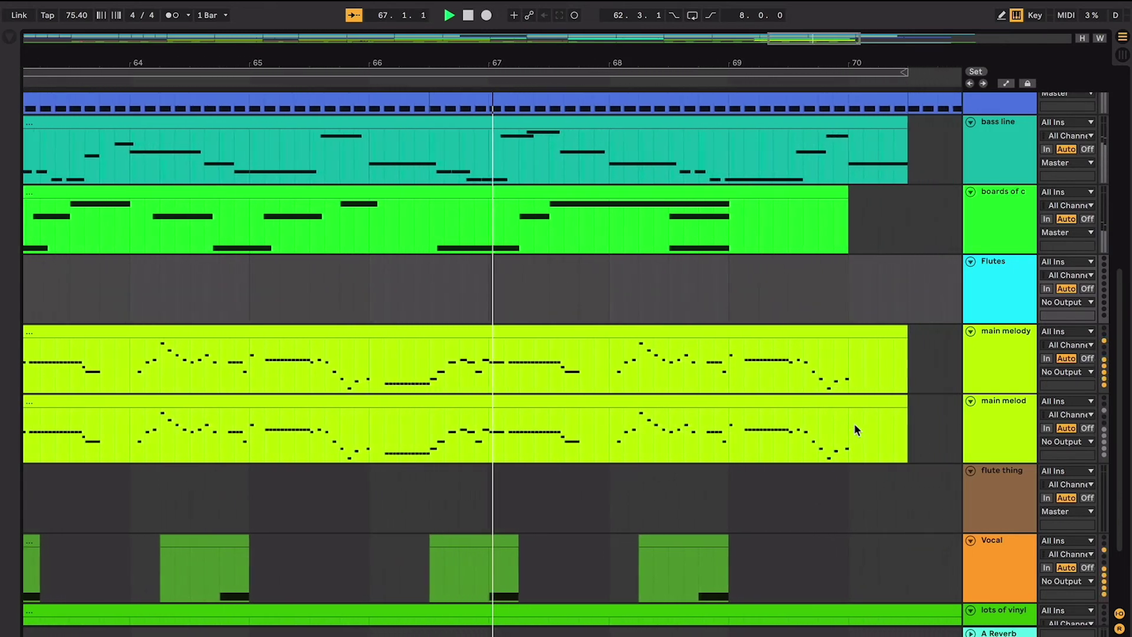
scroll(854, 424, "down", 5)
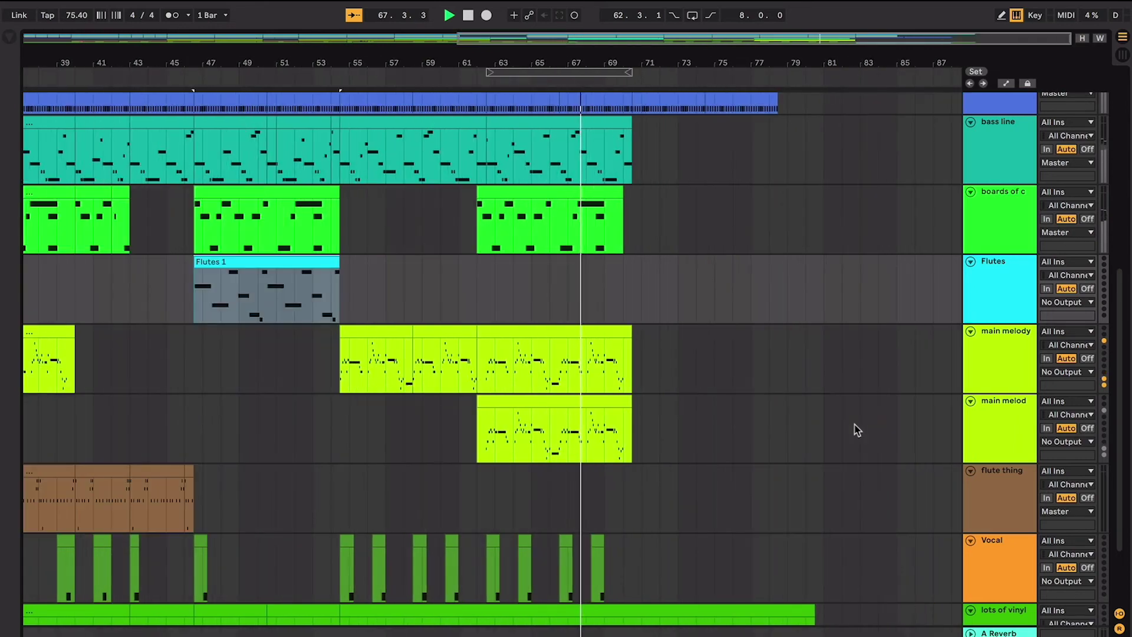
scroll(855, 424, "up", 3)
scroll(857, 429, "up", 3)
scroll(857, 429, "down", 7)
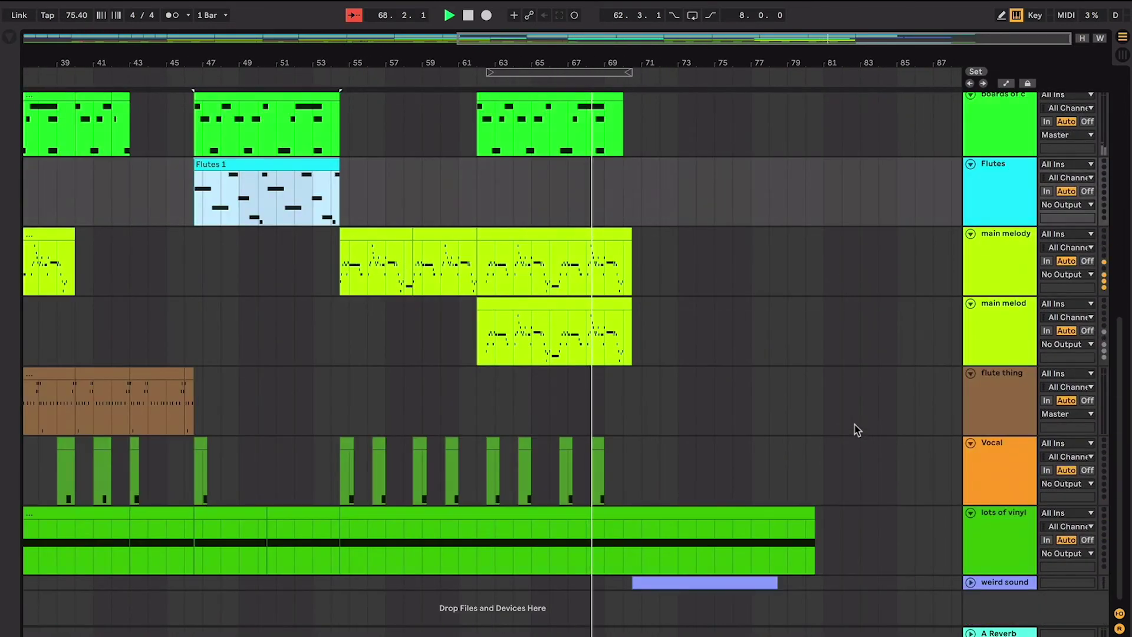
Resume following the playhead and unfold the weird sound track that starts at bar 70.3
key("plus")
key("plus")
key("plus")
key("ctrl+shift+f")
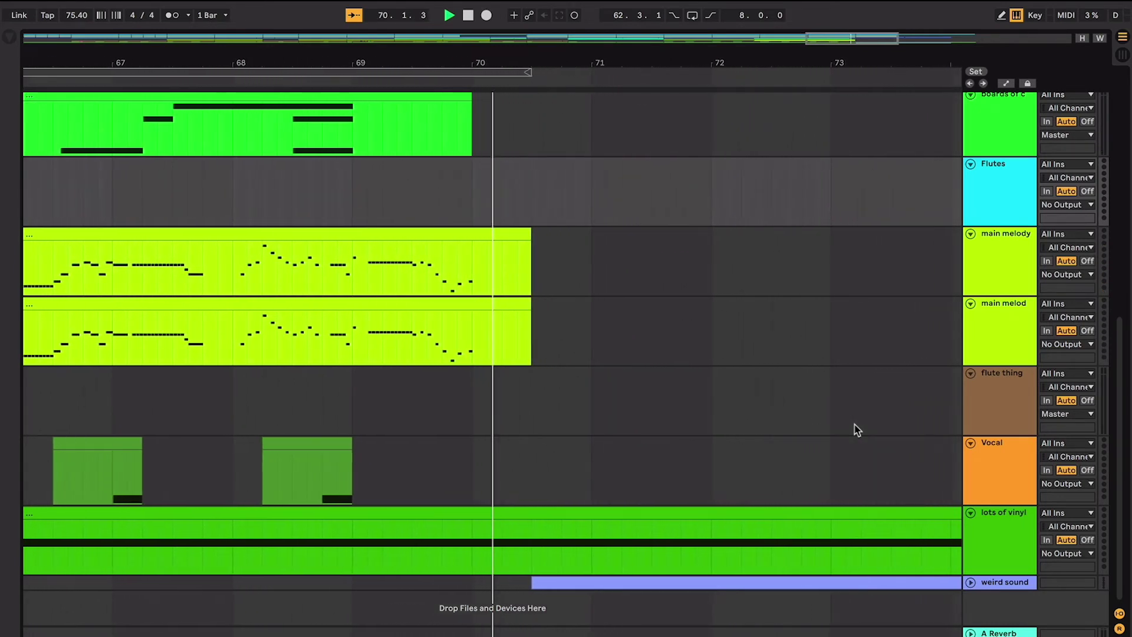
left_click(970, 582)
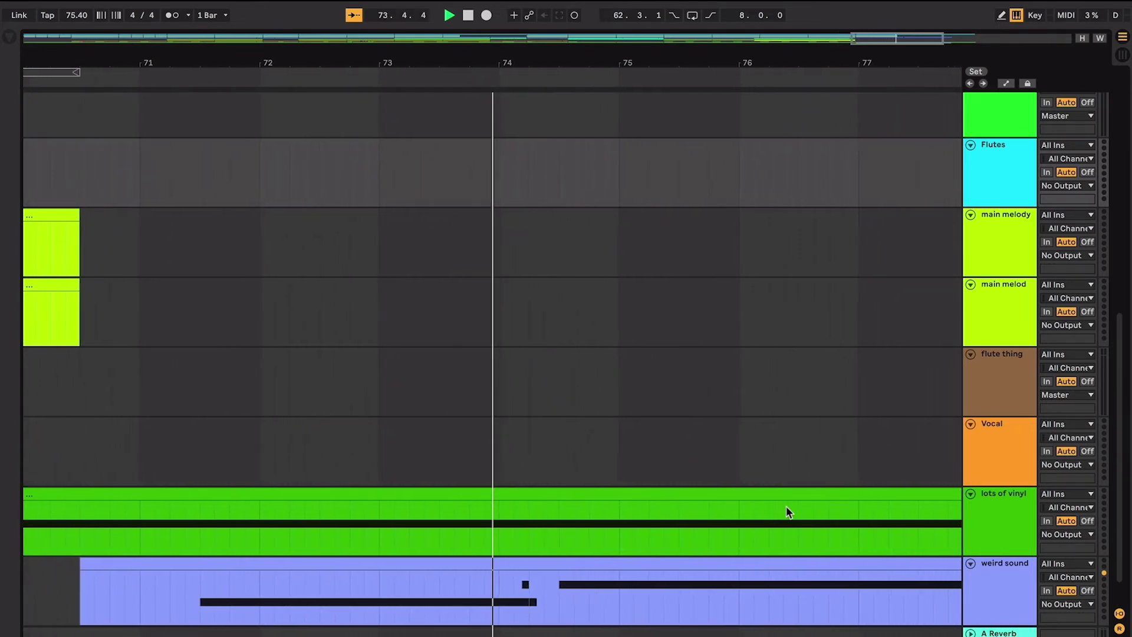
Shorten the lots of vinyl clip so it ends together with the weird sound clip at bar 78.3
key("minus")
key("minus")
key("minus")
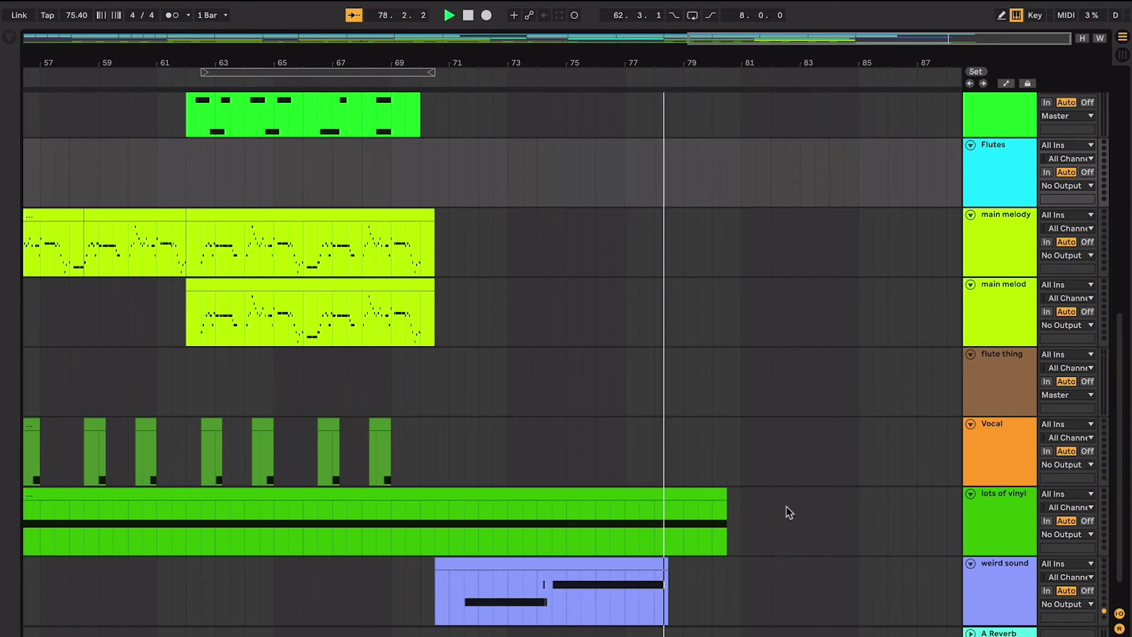
scroll(724, 493, "up", 3)
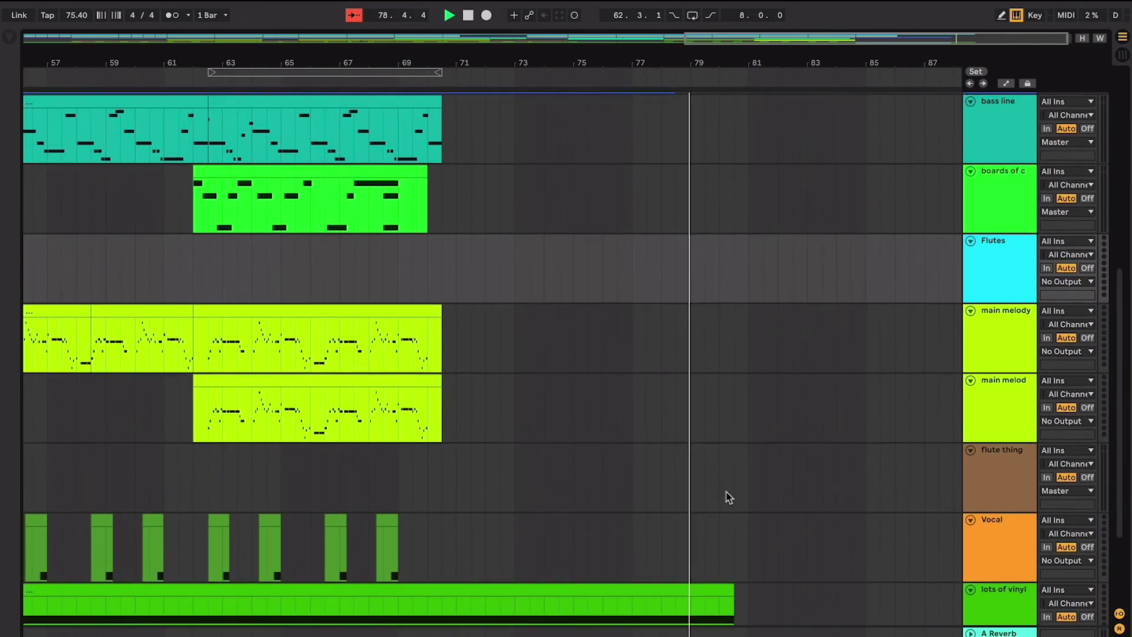
scroll(725, 498, "down", 2)
left_click_drag(724, 531, 670, 533)
Go back to the flute section and select the Flutes clip from bar 46.3 to 54.3
scroll(670, 533, "up", 4)
scroll(670, 533, "left", 6)
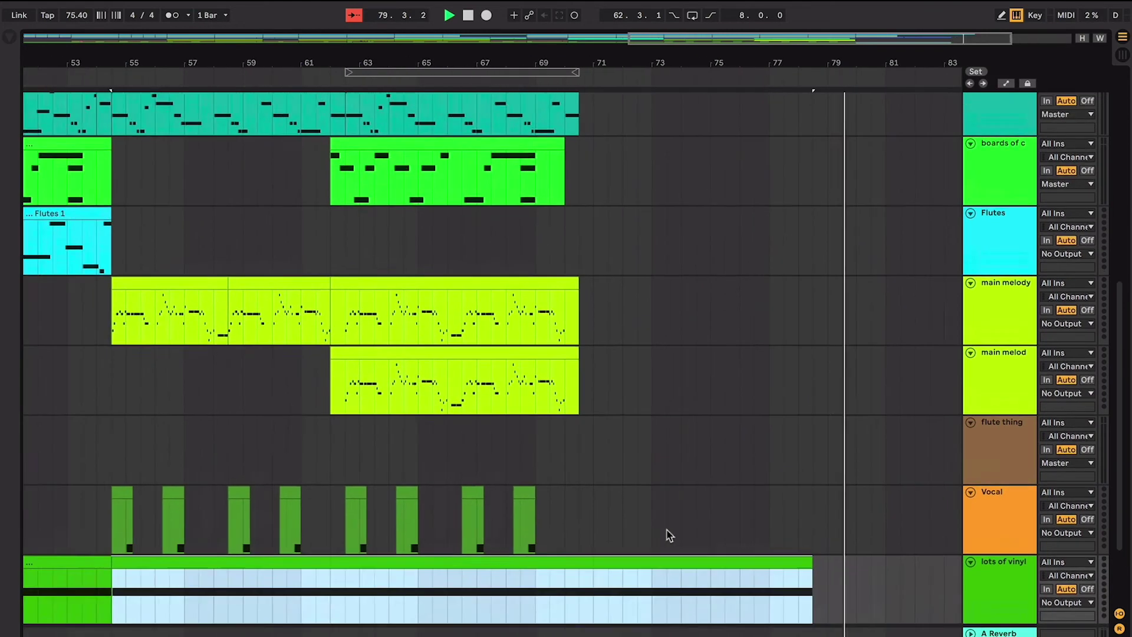
left_click(352, 352)
scroll(352, 353, "left", 5)
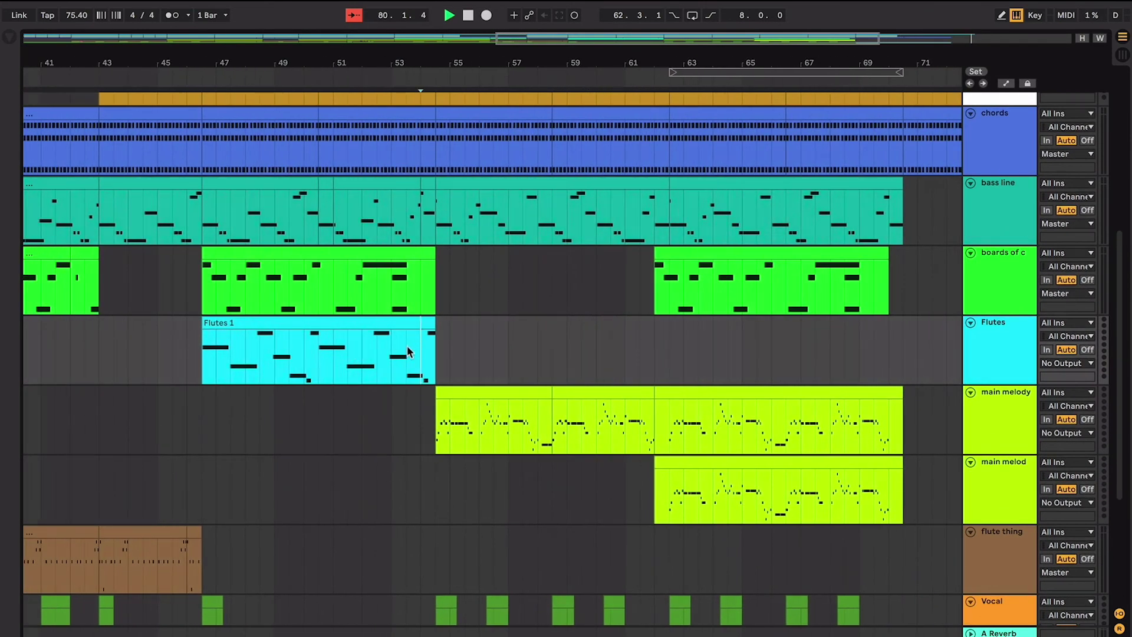
left_click(426, 326)
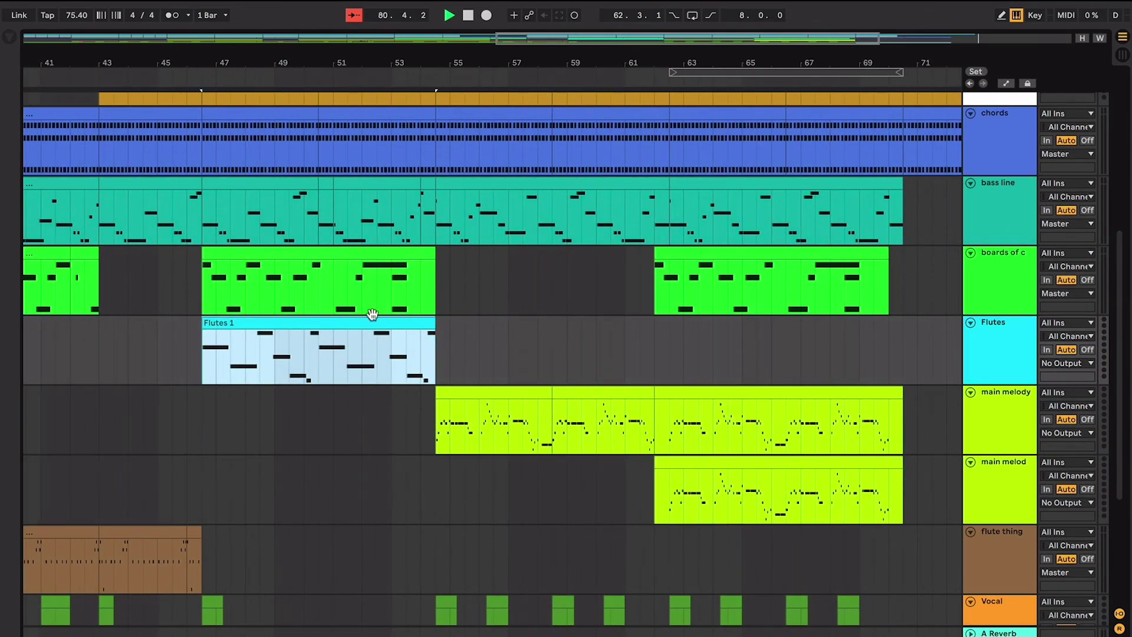
Select the main melody clip from bar 58.3 to 62 and mark bar 62 on the Flutes track
scroll(412, 365, "up", 2)
left_click(602, 460)
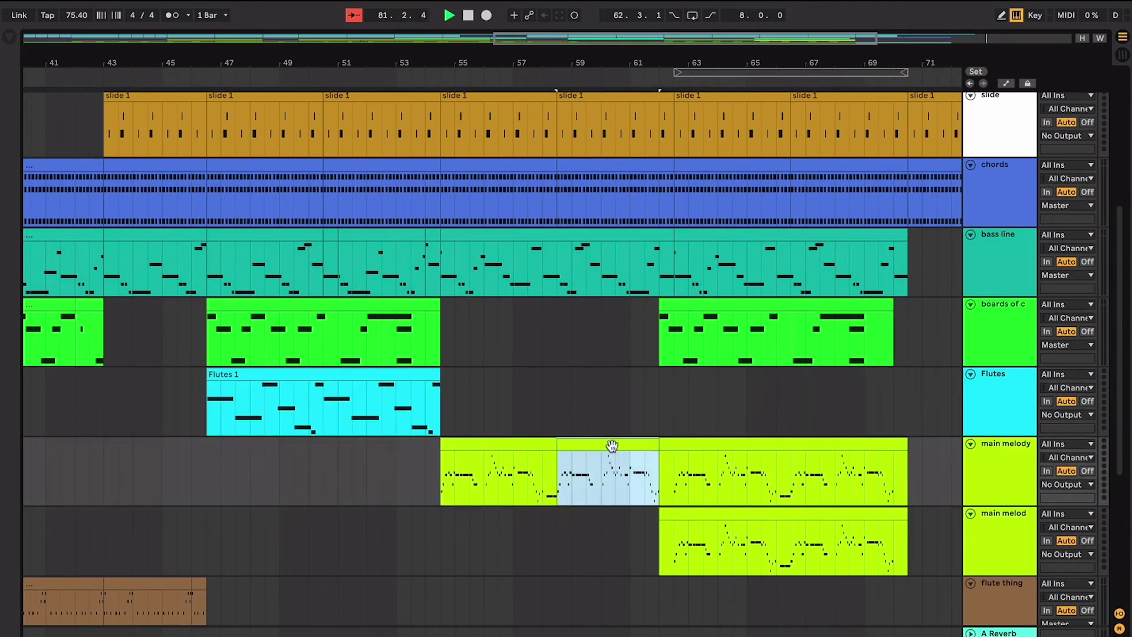
scroll(614, 446, "right", 1)
left_click(606, 429)
Select the doubled melody clip on the second main melody track, starting at bar 62
scroll(602, 425, "right", 2)
scroll(601, 424, "down", 1)
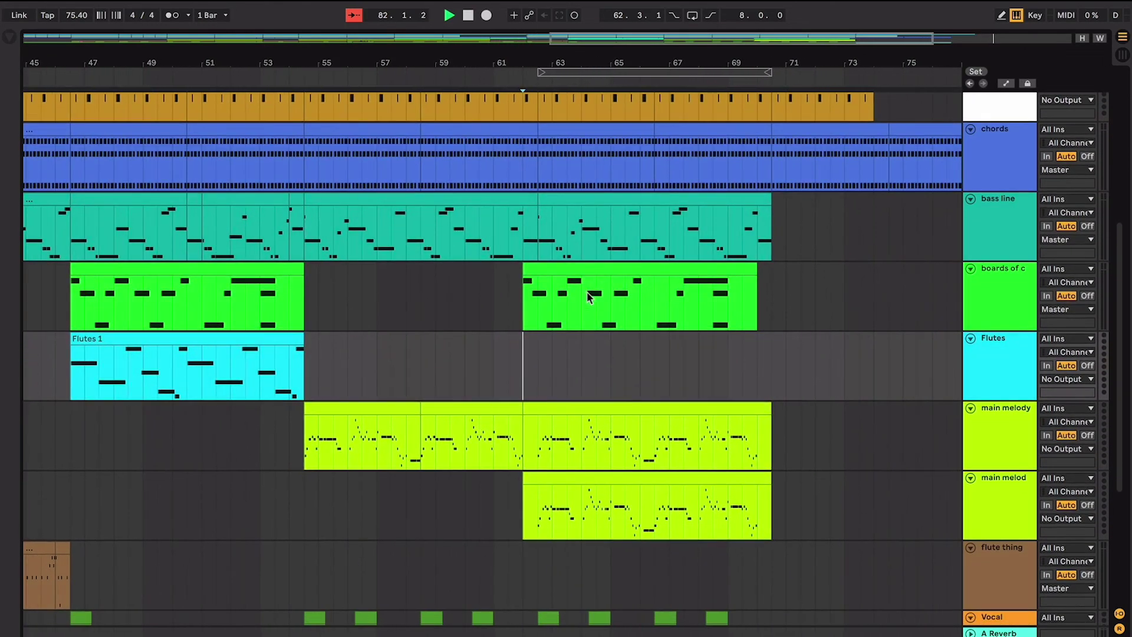
scroll(589, 296, "down", 3)
scroll(588, 297, "right", 1)
left_click(622, 318)
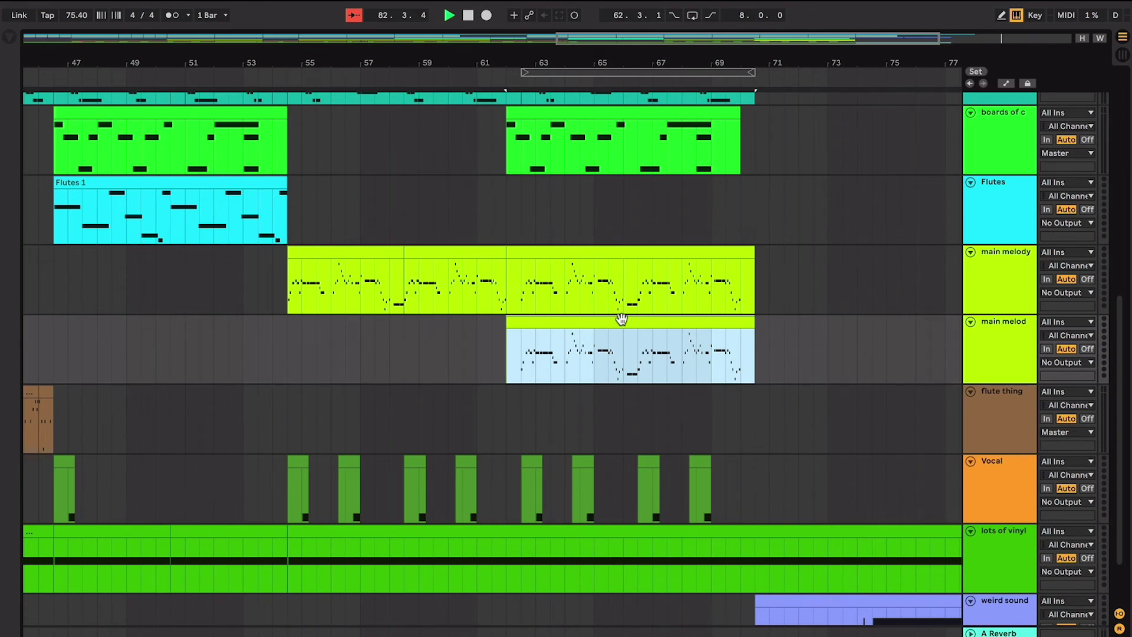
Show the mixer controls, the main melody track's device chain and the browser
key("ctrl+alt+m")
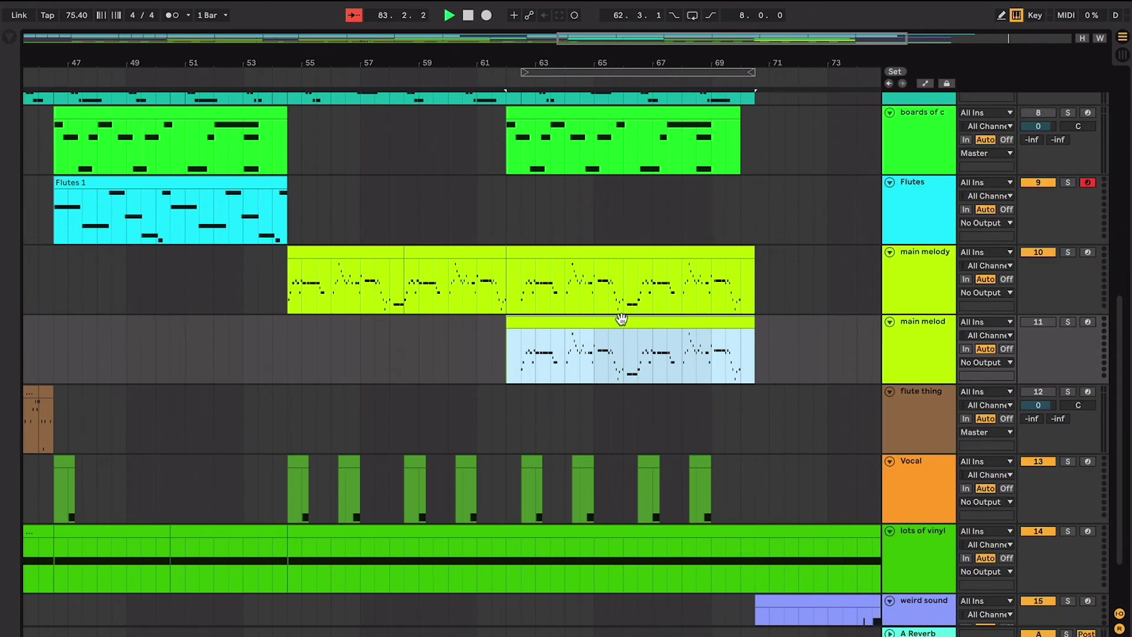
scroll(593, 355, "up", 5)
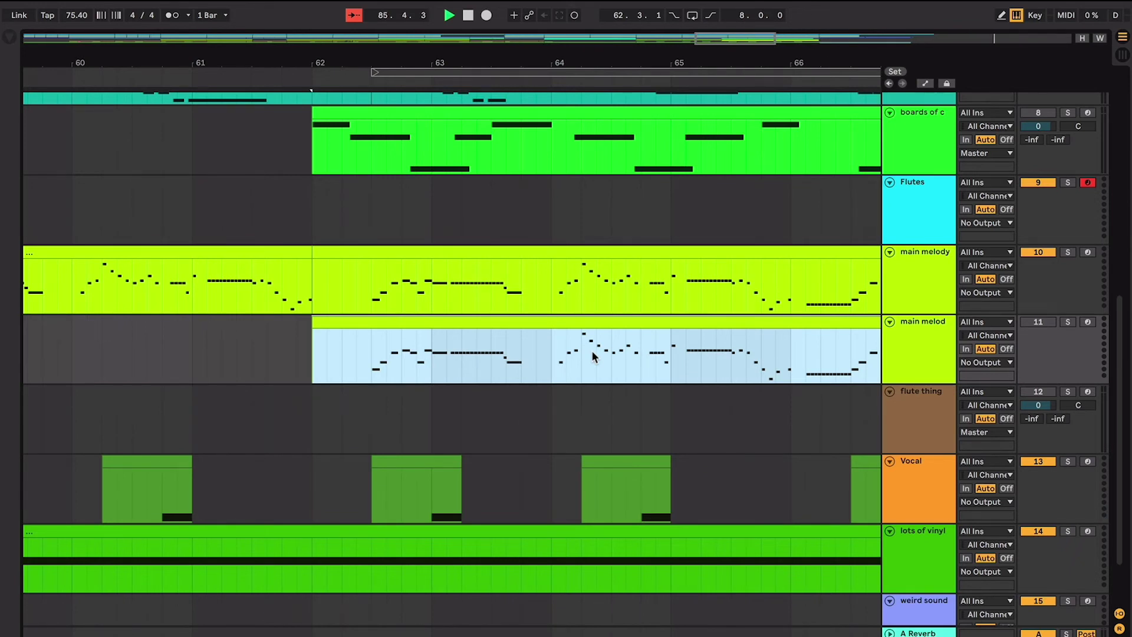
left_click(890, 284)
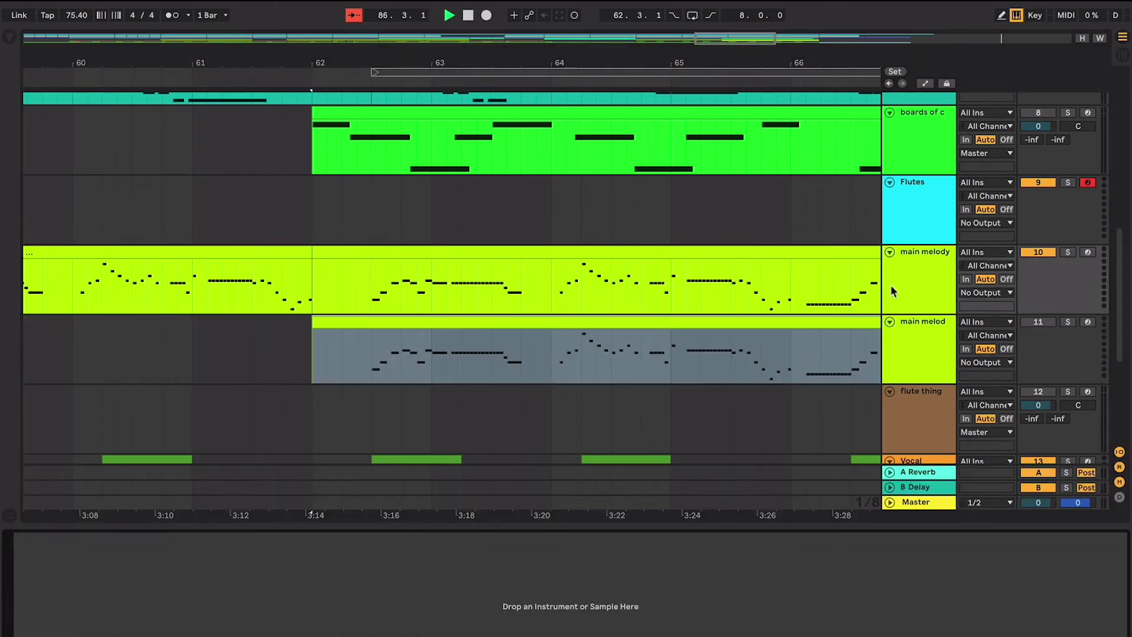
key("super+alt+b")
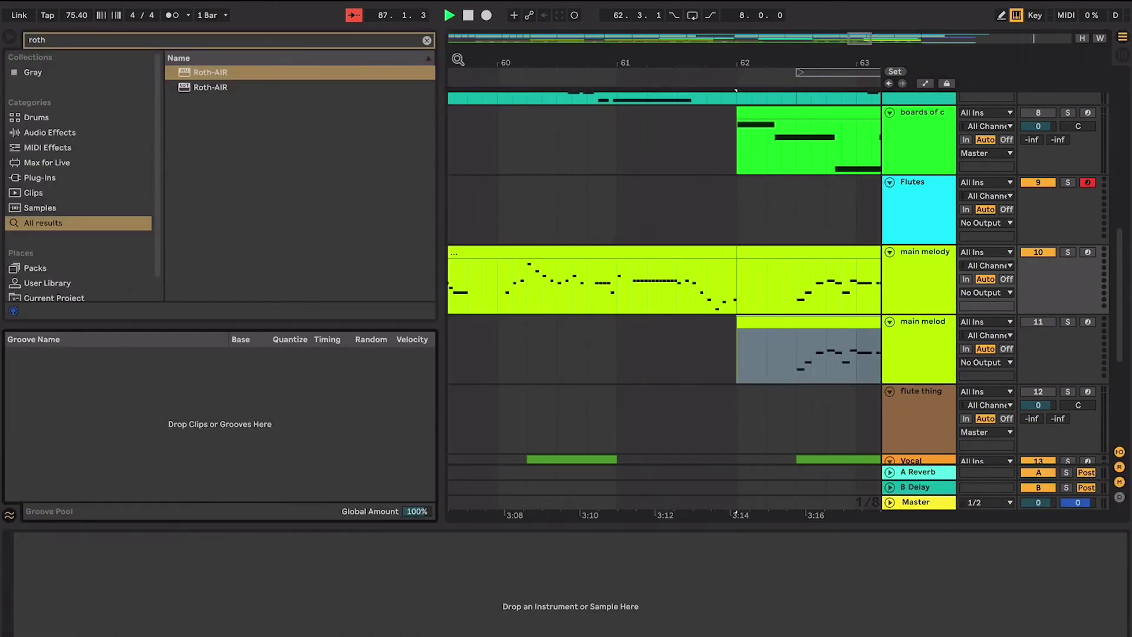
Search the browser for "grain" and load Grain Delay onto the main melody track
left_click(427, 41)
type("grain")
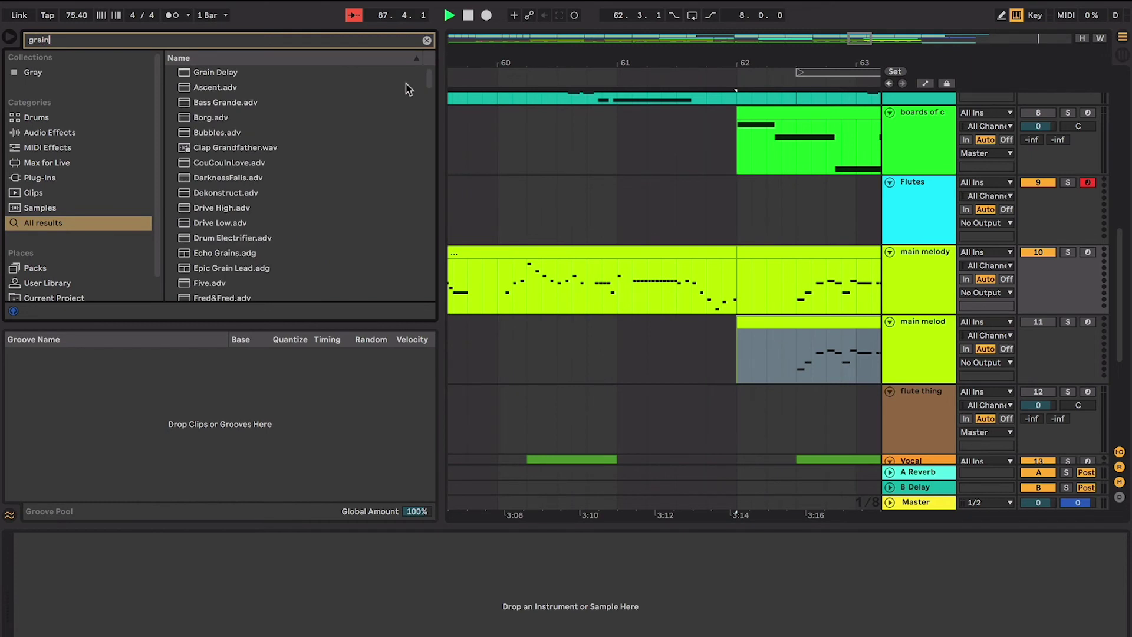
double_click(259, 78)
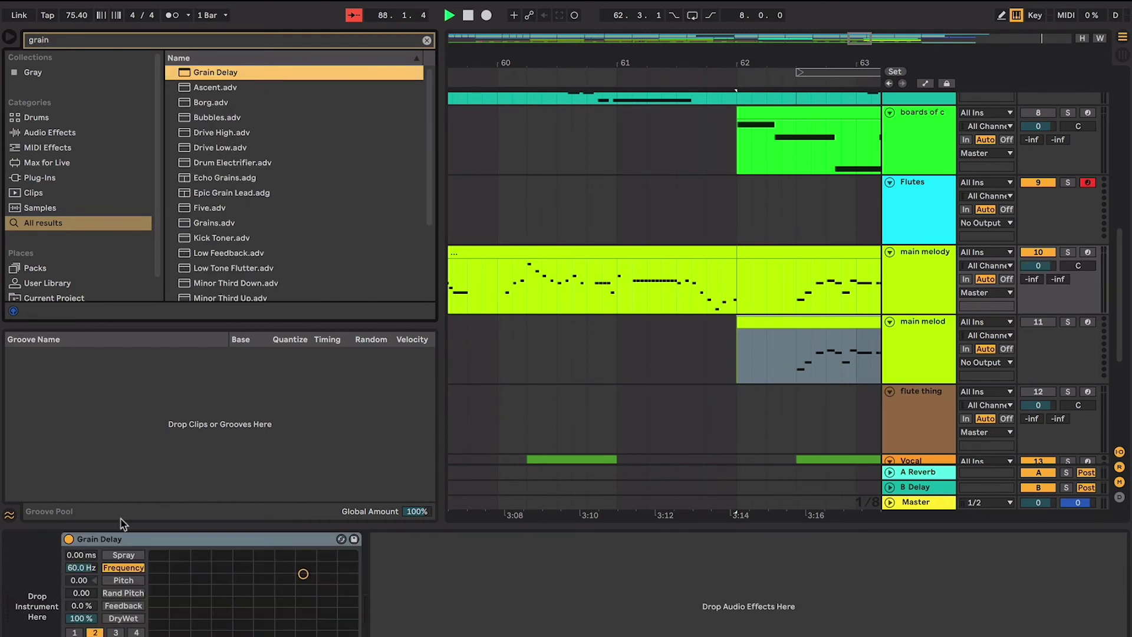
Try Grain Delay with 12.2 ms spray, pitch 12.0 and a lower dry/wet mix, and delete the device
left_click(89, 568)
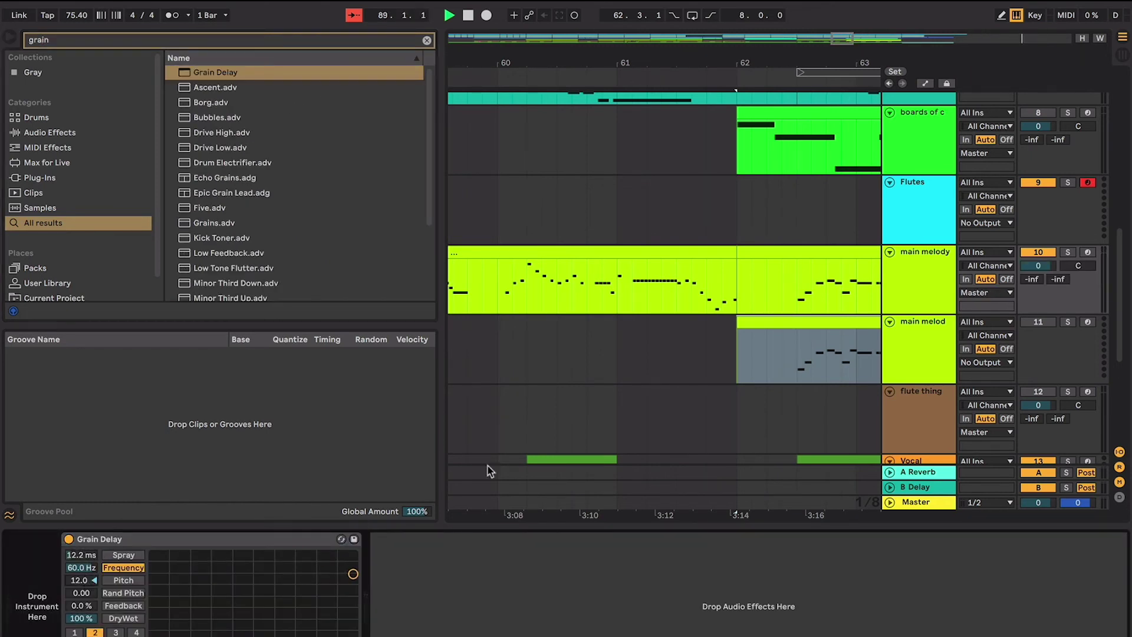
left_click(930, 289)
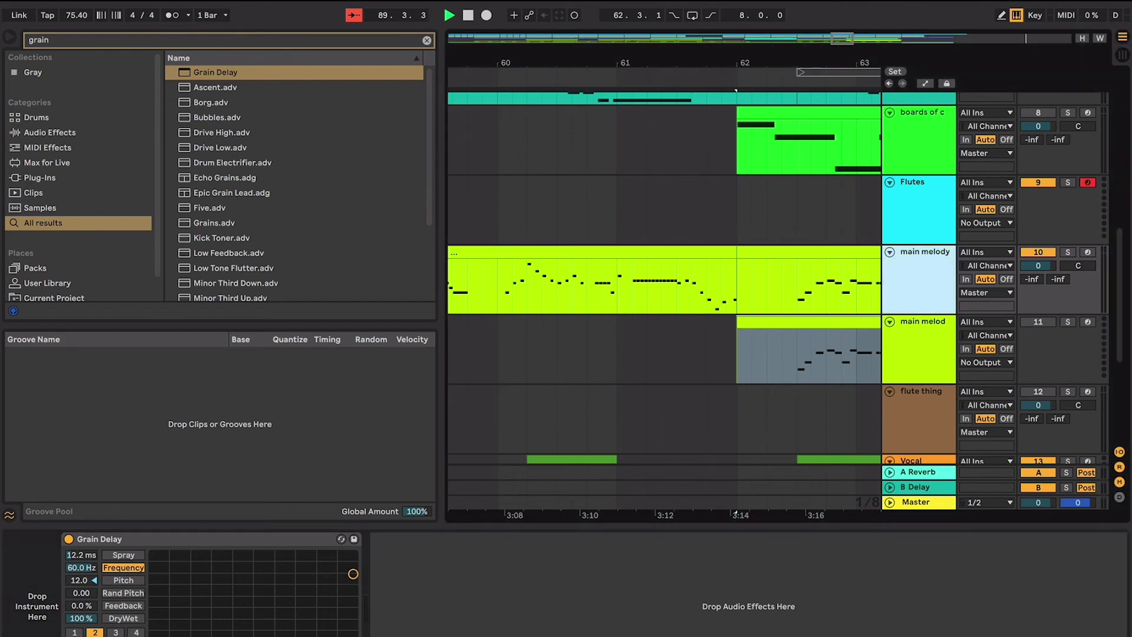
left_click_drag(89, 618, 88, 627)
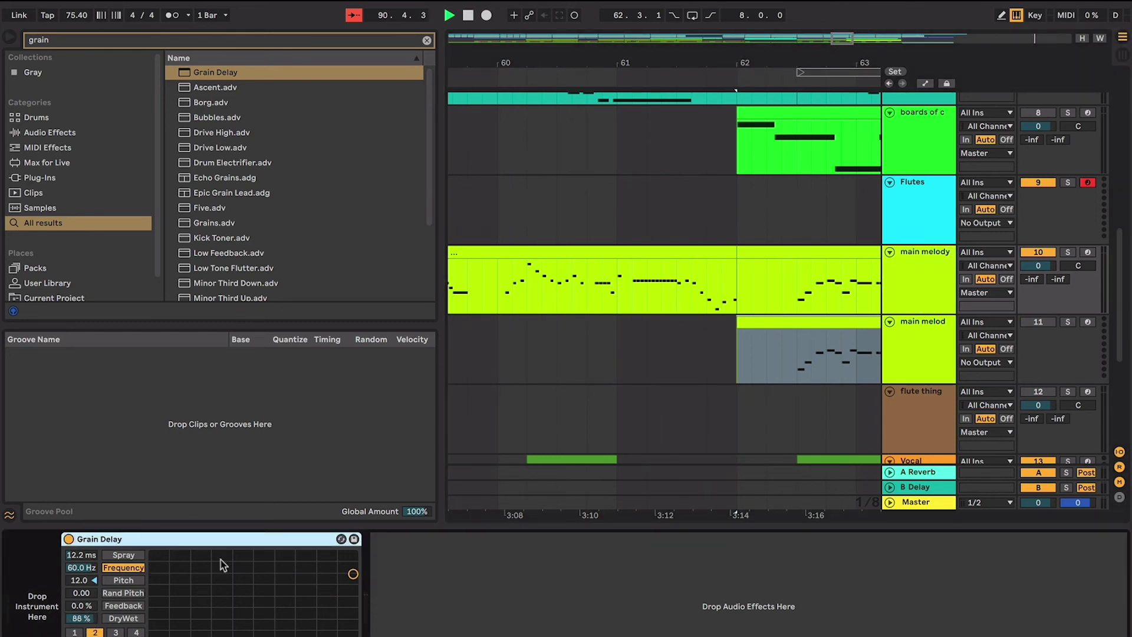
key("Delete")
Mark the main melody phrase from bar 62.3 to about 63.3 and point out its track
left_click(810, 276)
scroll(810, 276, "right", 2)
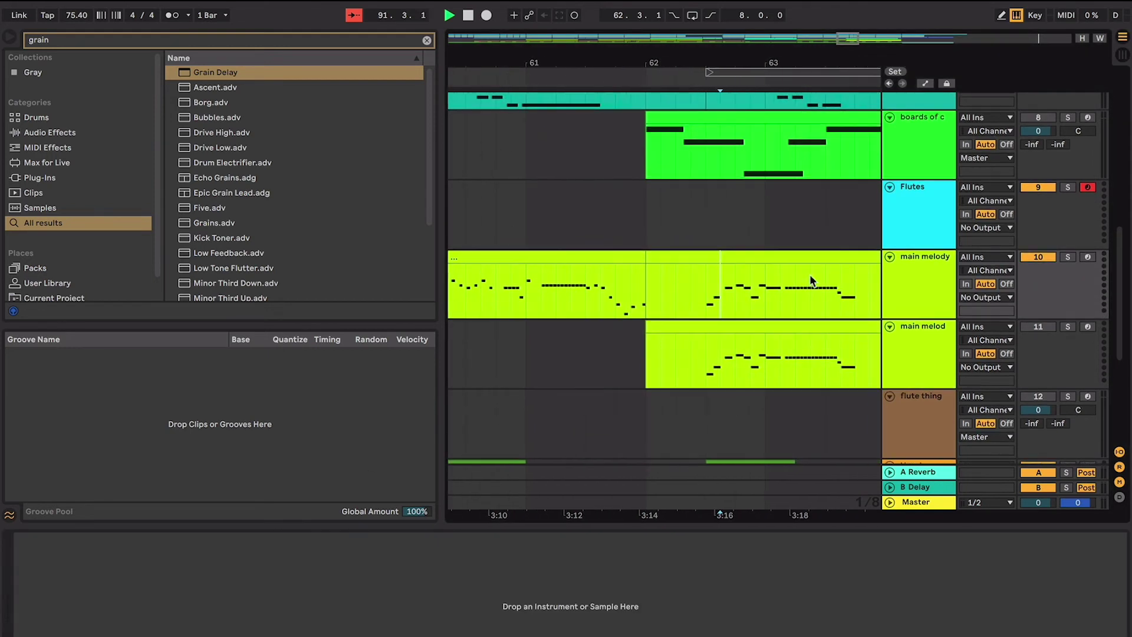
left_click(710, 298)
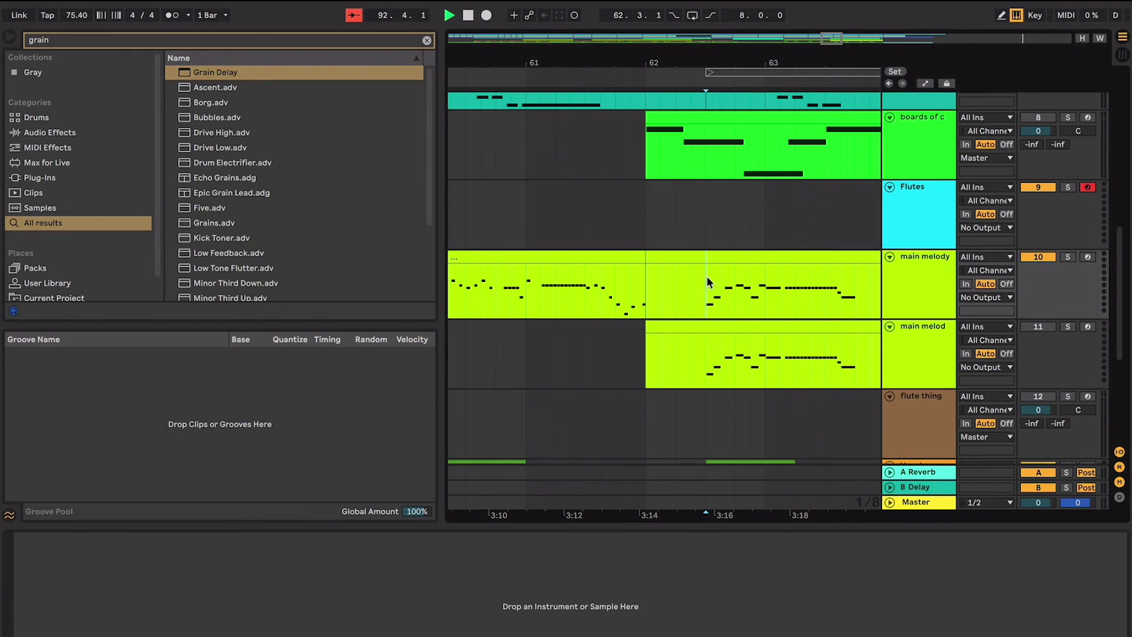
left_click(897, 284)
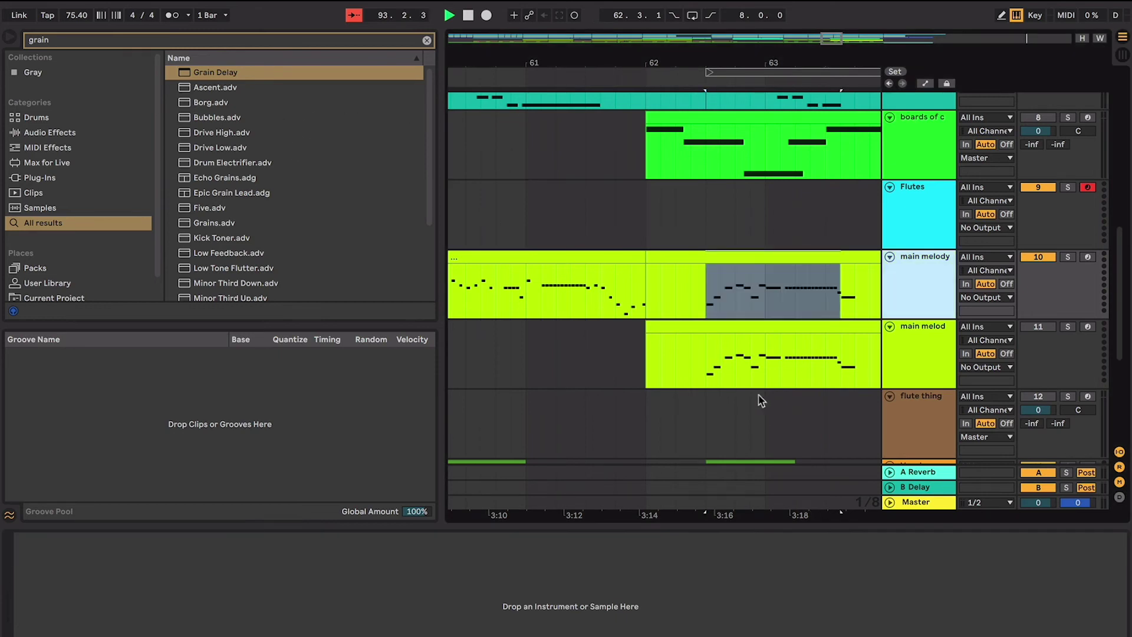
Play the doubled phrase on the second main melody track from bar 62.3
left_click(715, 316)
scroll(715, 316, "right", 5)
scroll(644, 350, "left", 2)
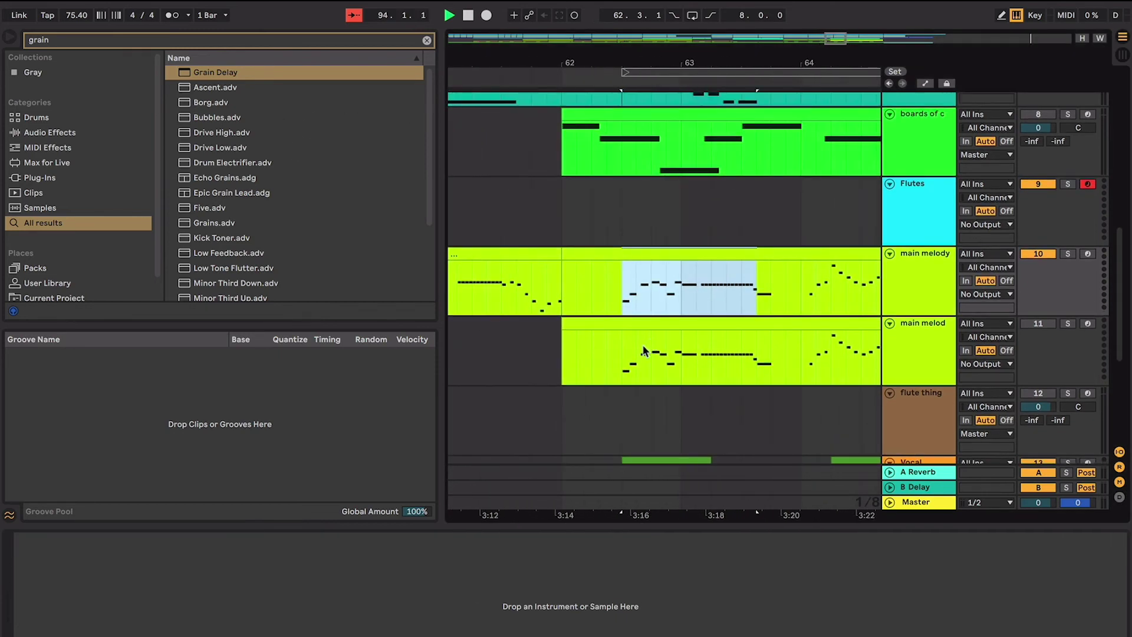
left_click(662, 363)
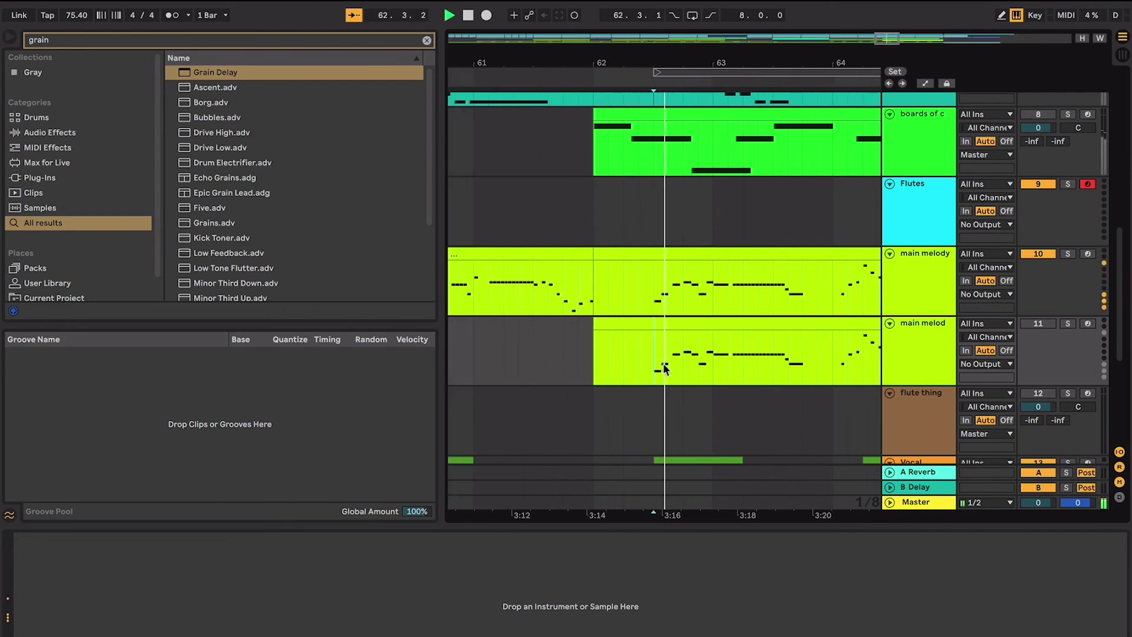
left_click(688, 328)
Highlight the last main melody clip from bar 62 and the matching clip on the doubled melody track
scroll(687, 328, "right", 2)
key("minus")
key("minus")
key("minus")
key("minus")
key("minus")
scroll(688, 334, "up", 4)
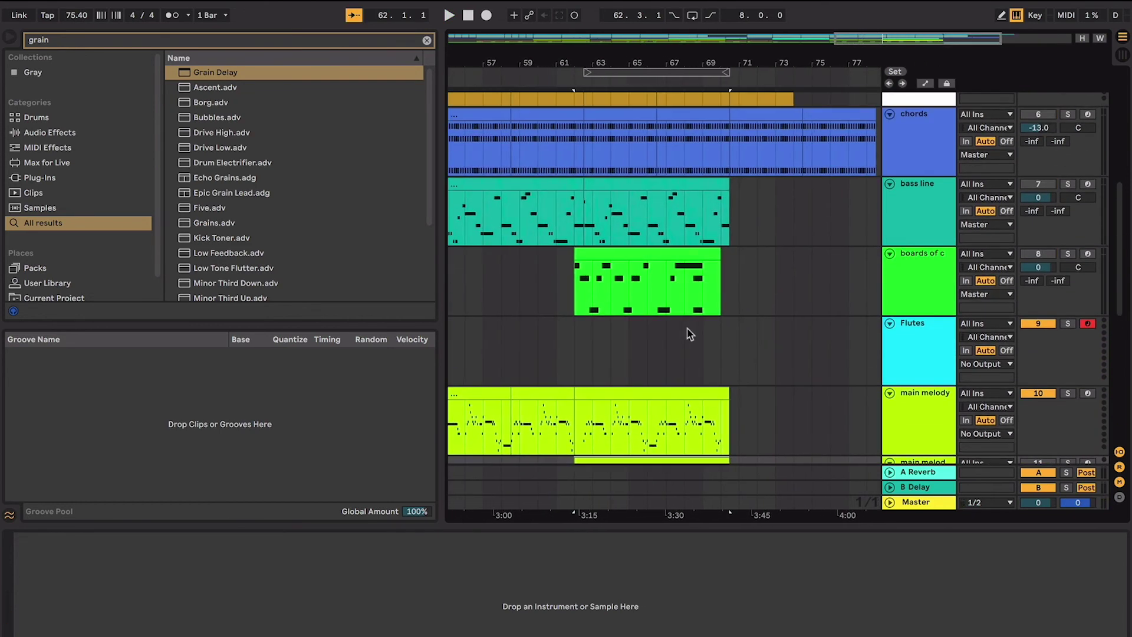
scroll(599, 272, "down", 4)
left_click(605, 270)
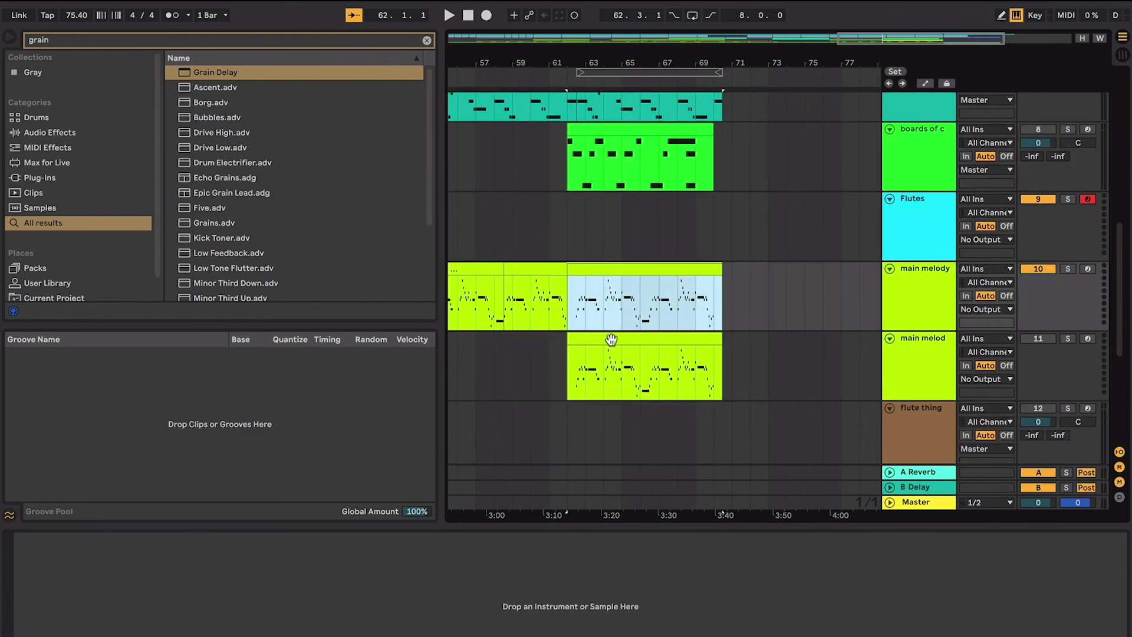
left_click(611, 340)
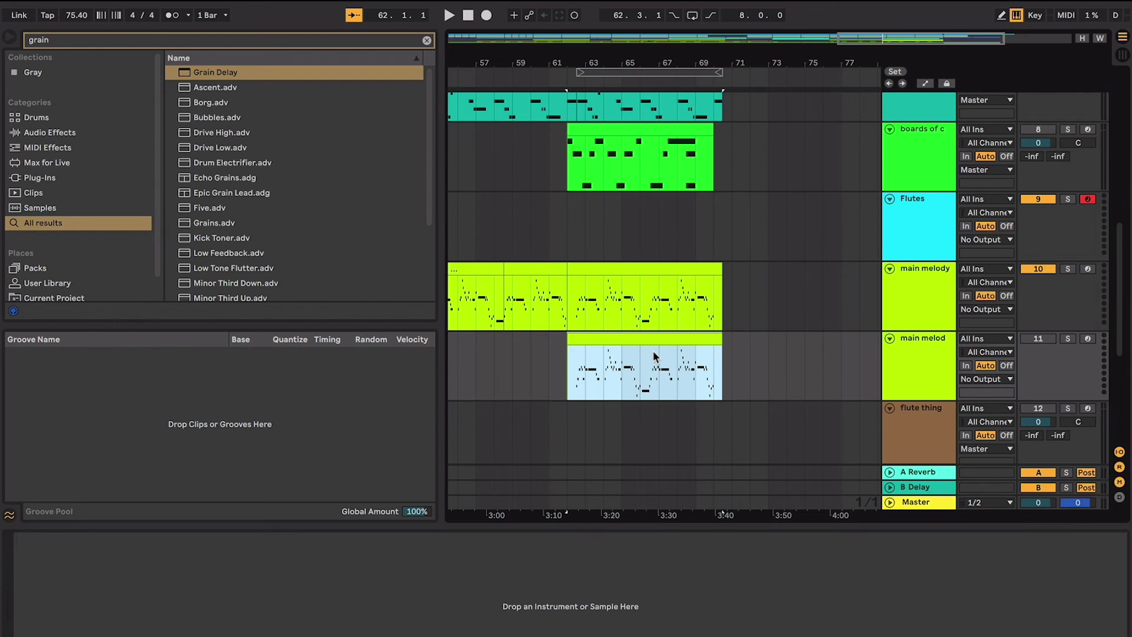
Highlight the weird sound clip in the outro and play it from the start of its first long note
scroll(654, 356, "down", 5)
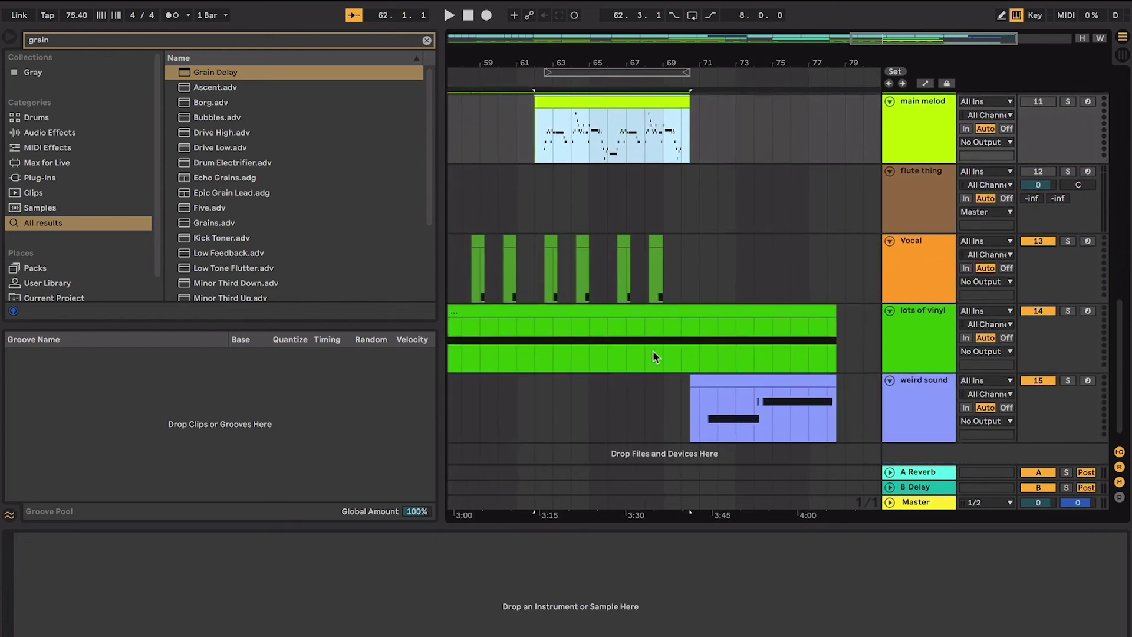
left_click(698, 281)
left_click(765, 368)
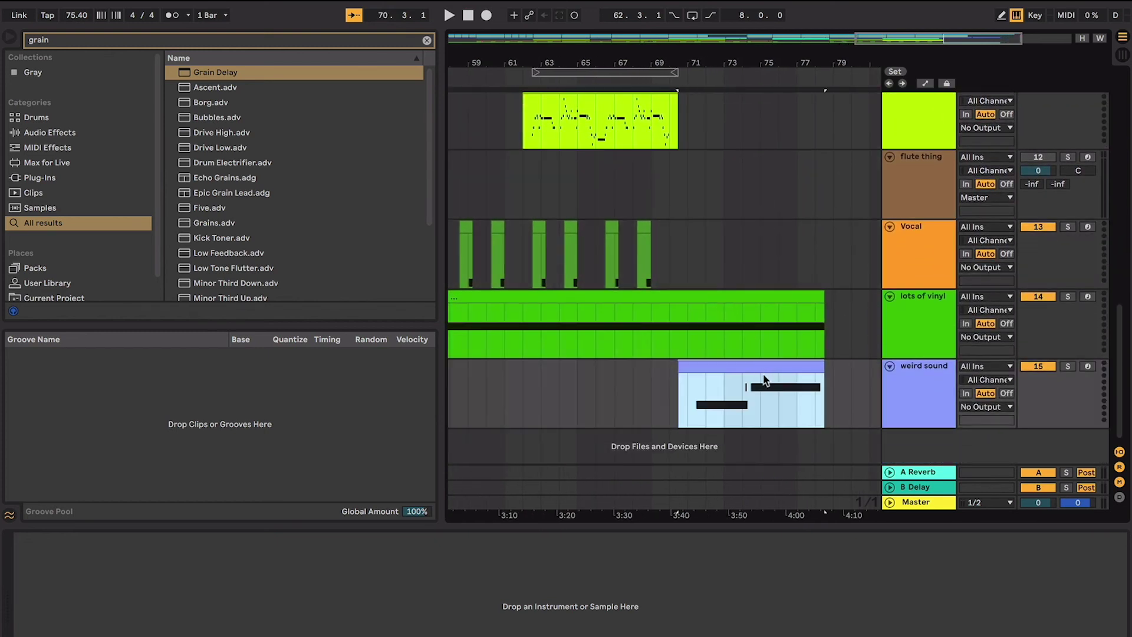
left_click(740, 397)
scroll(709, 398, "up", 5)
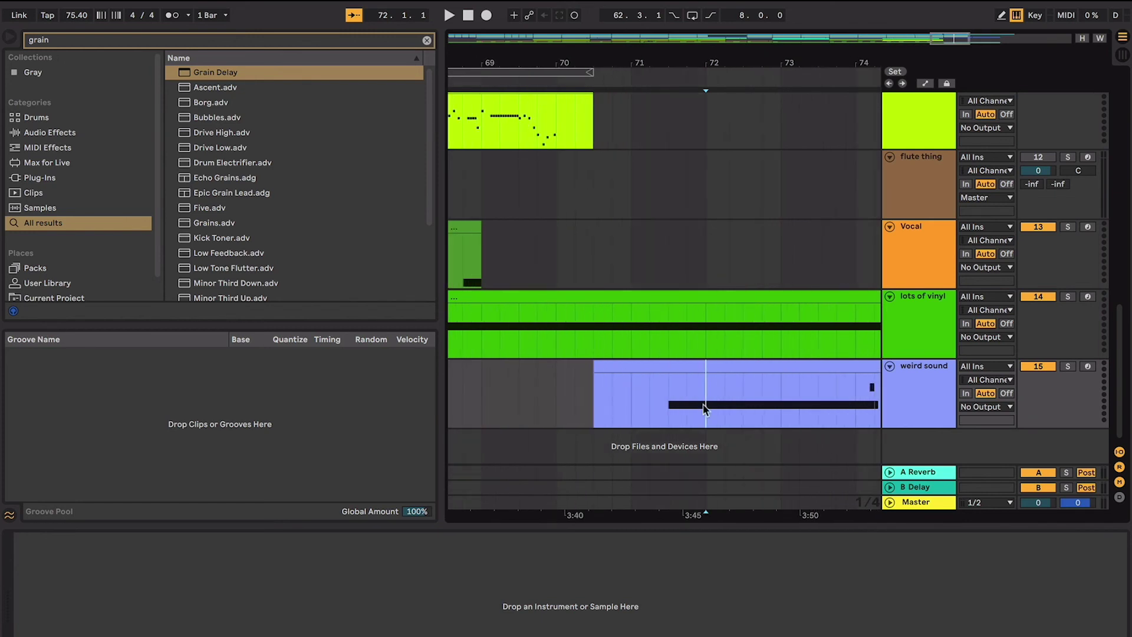
left_click(668, 401)
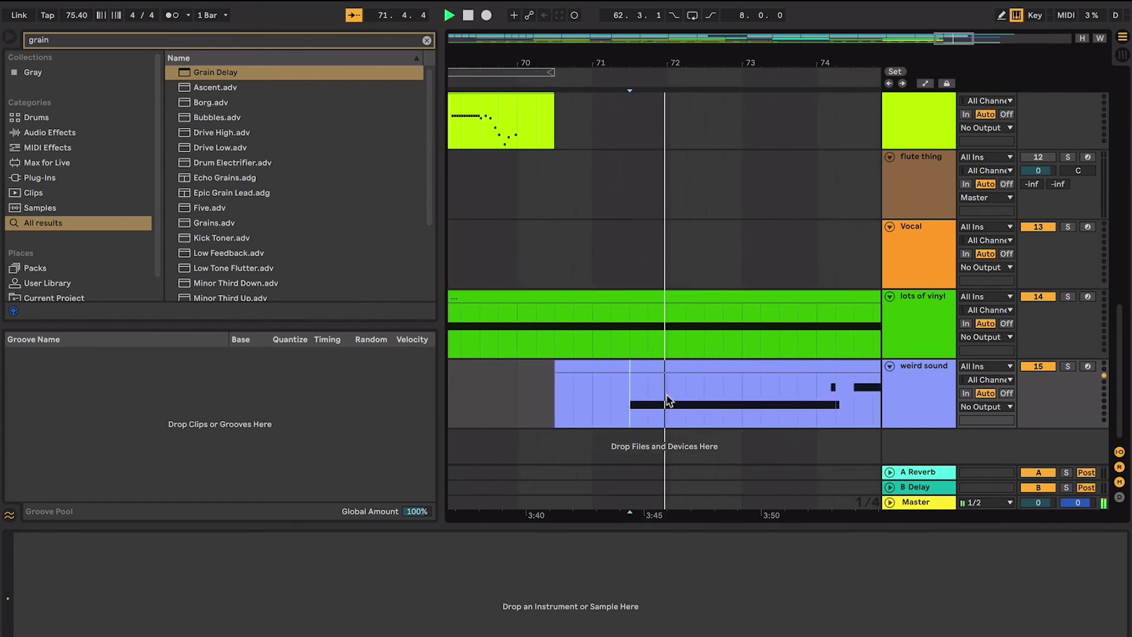
scroll(667, 400, "down", 5)
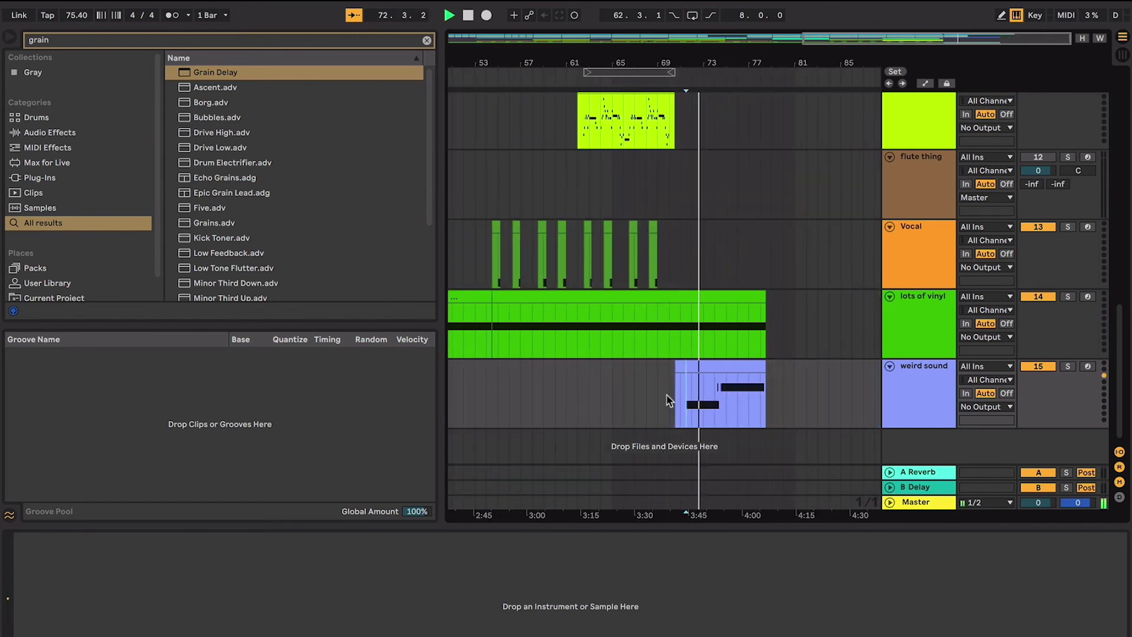
key("space")
Fold all tracks at once and show the whole arrangement from bar 1 to the end
left_click_drag(667, 400, 635, 501)
scroll(719, 460, "up", 10)
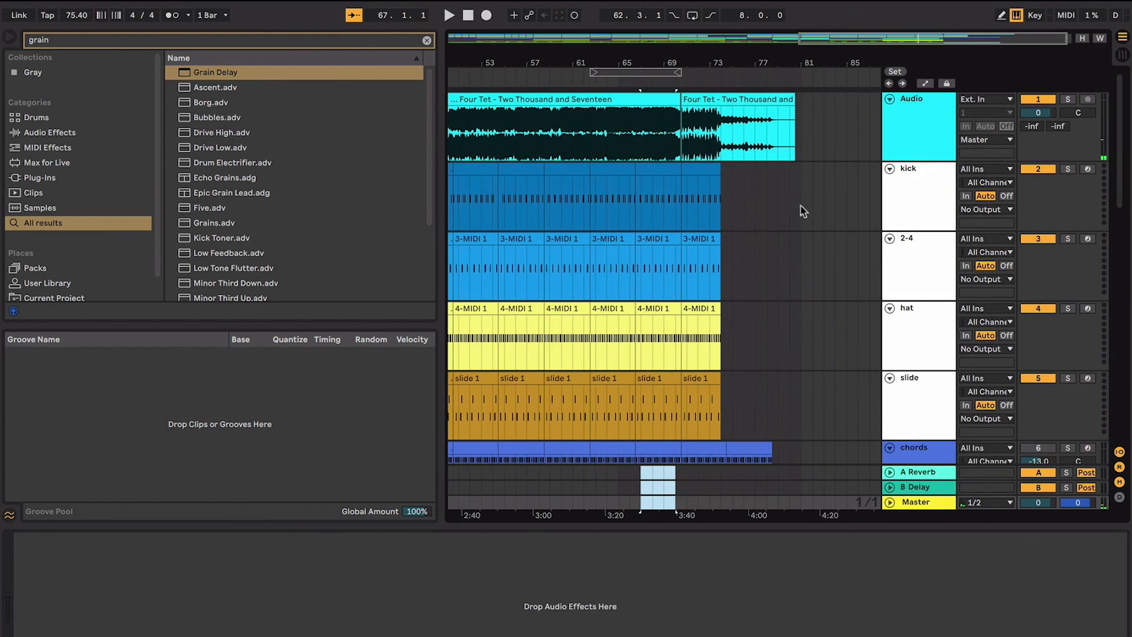
left_click(896, 198)
key("super+a")
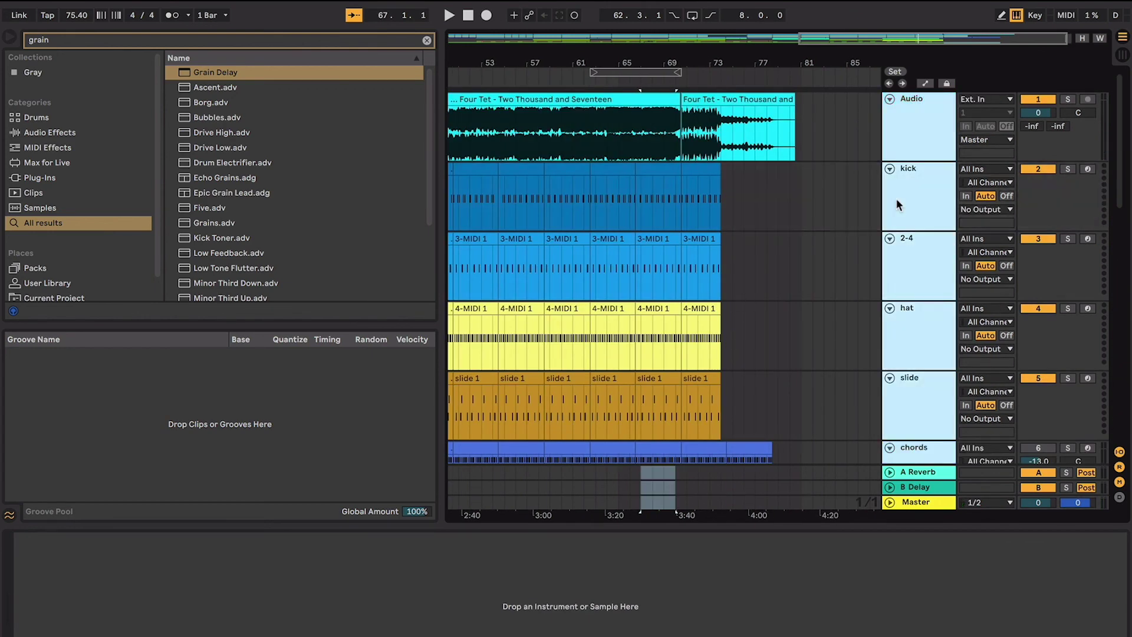
left_click(889, 170)
left_click(758, 171)
scroll(758, 171, "down", 5)
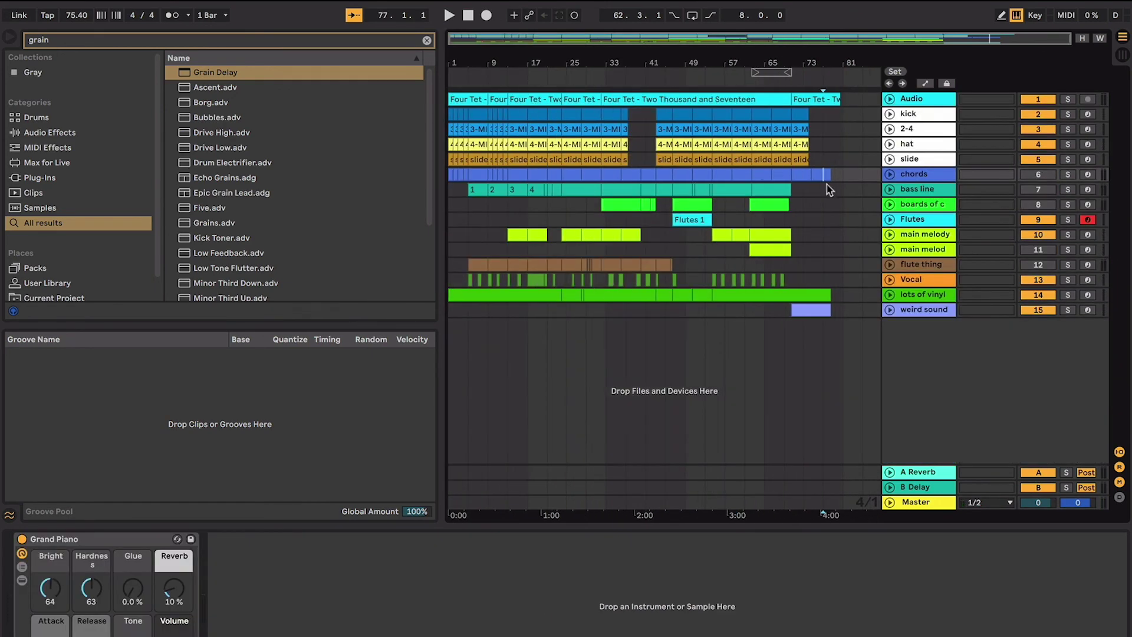
Unfold only the main melody track and point out its second section between bars 25 and 41
left_click(795, 213)
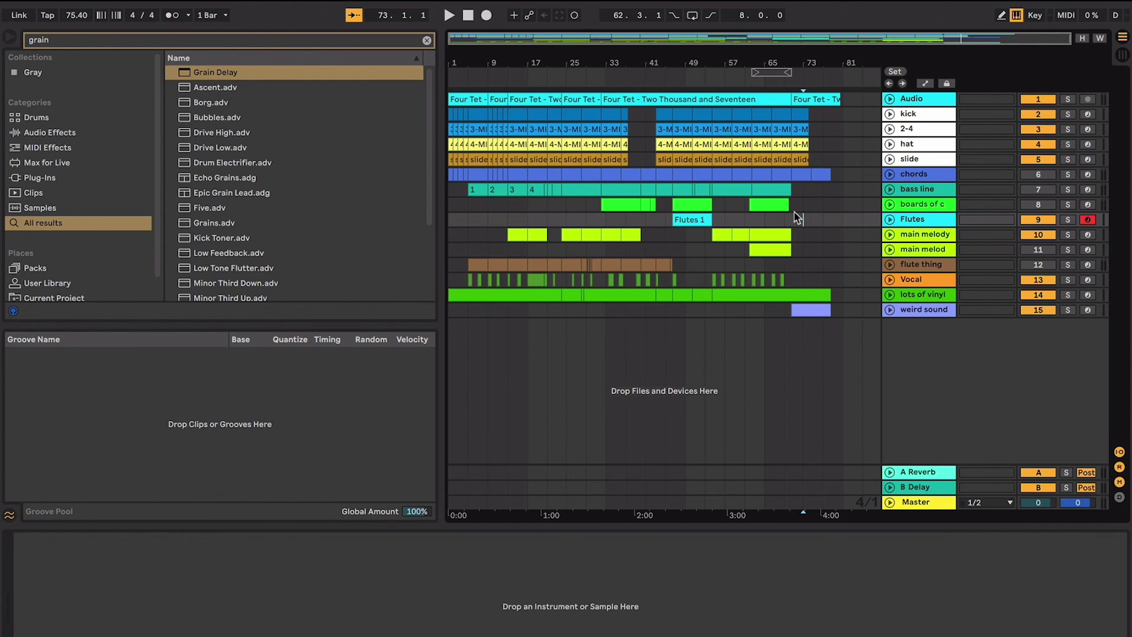
left_click(890, 234)
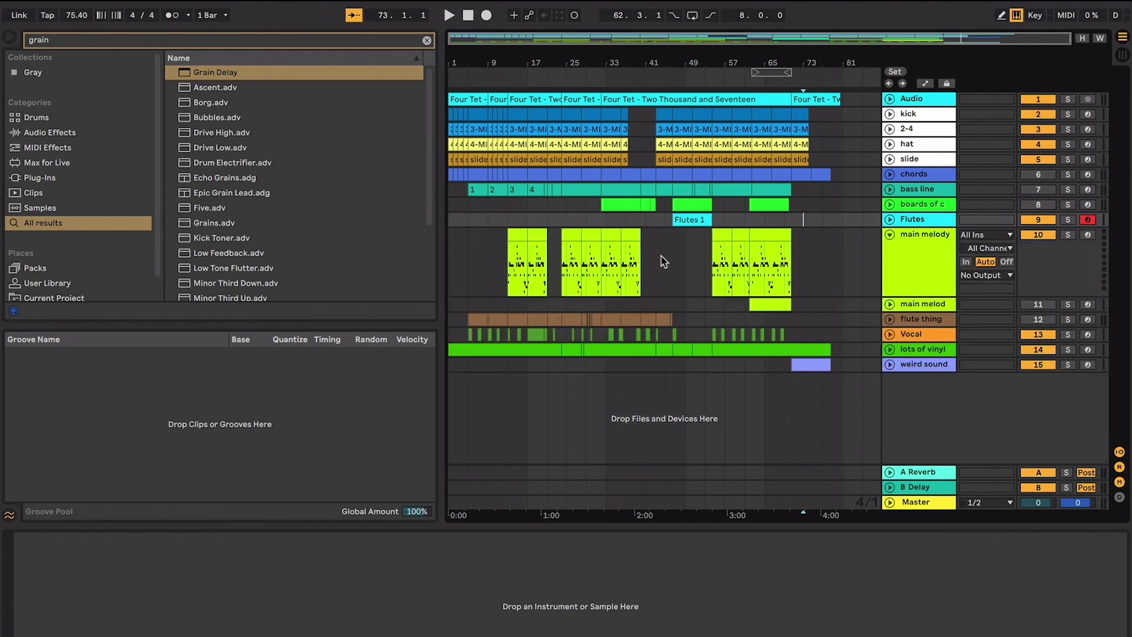
left_click(567, 244)
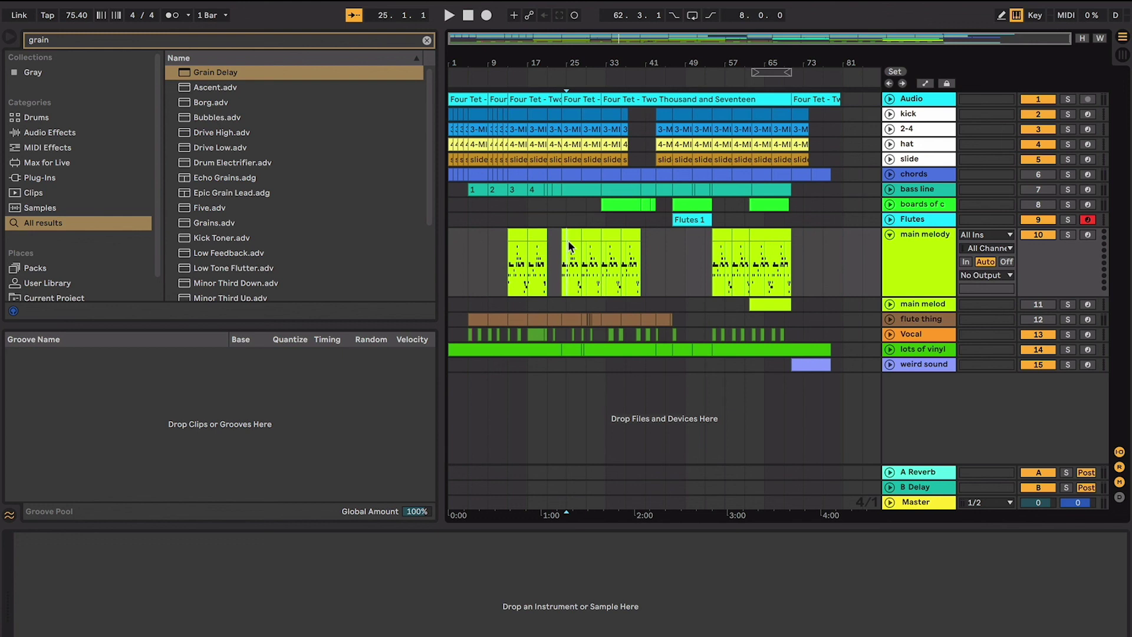
left_click(645, 303)
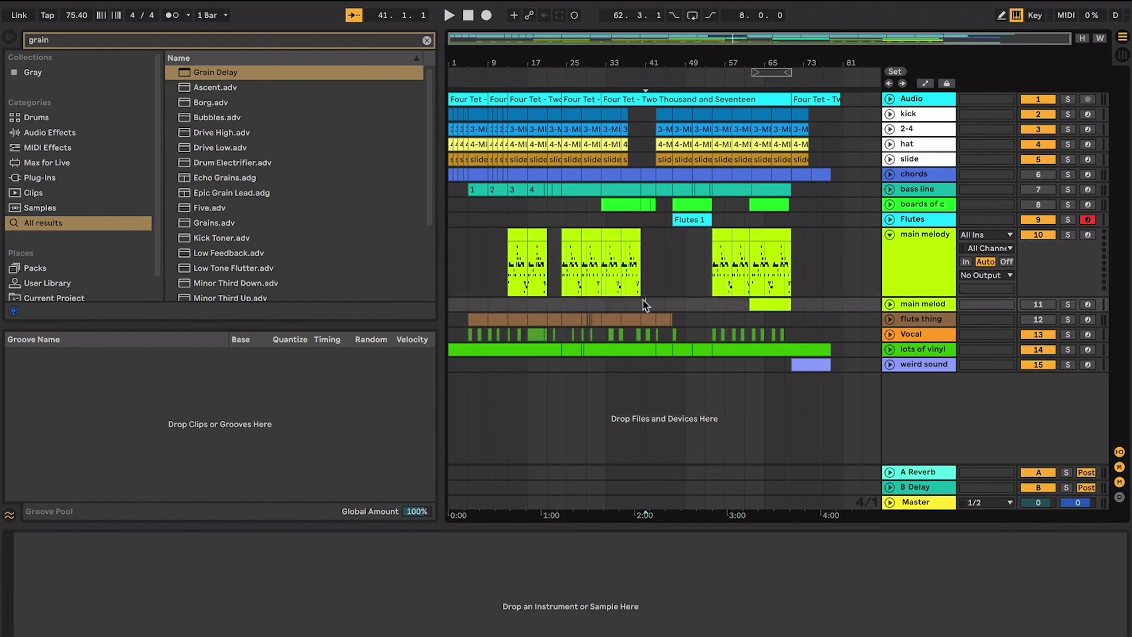